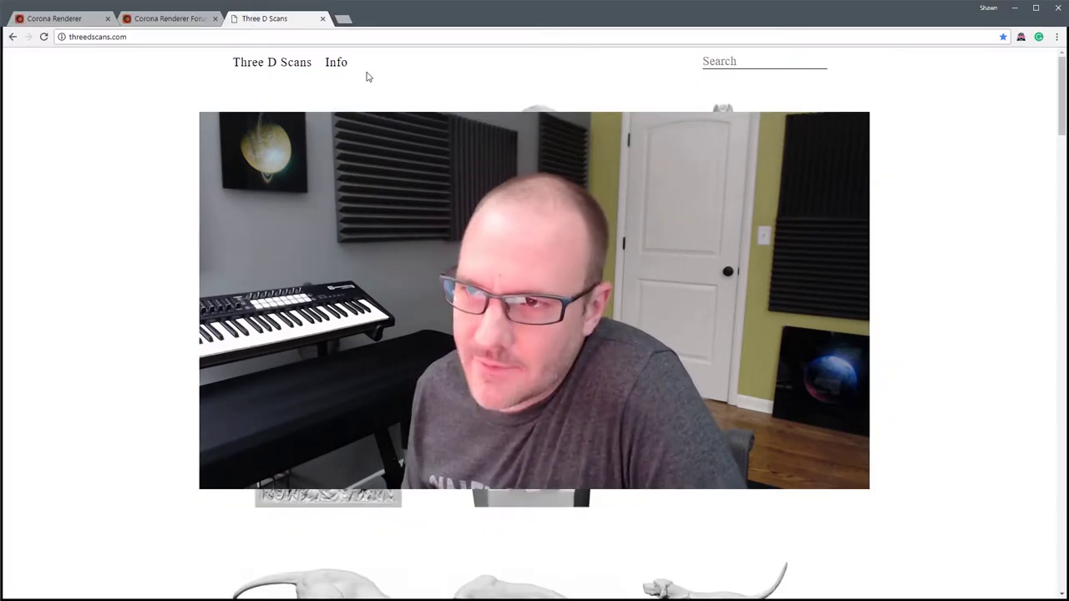
Step: View the Corona Renderer homepage and read the Cinema 4D Beta 1 daily build changelog in the forum's Corona for Cinema4D - Daily Builds board
click(55, 18)
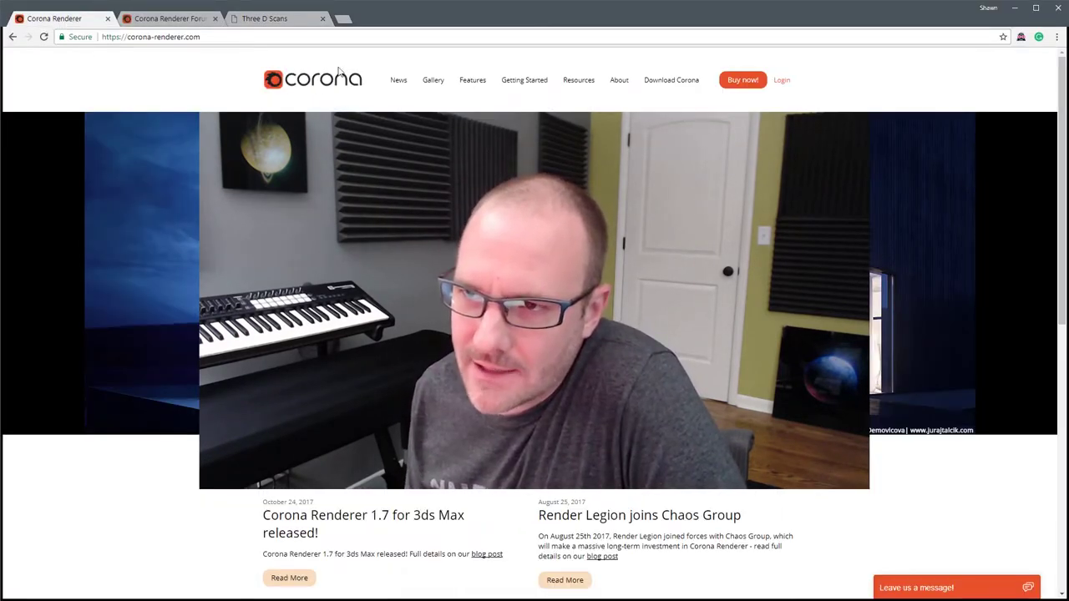
scroll(612, 524, down, 4)
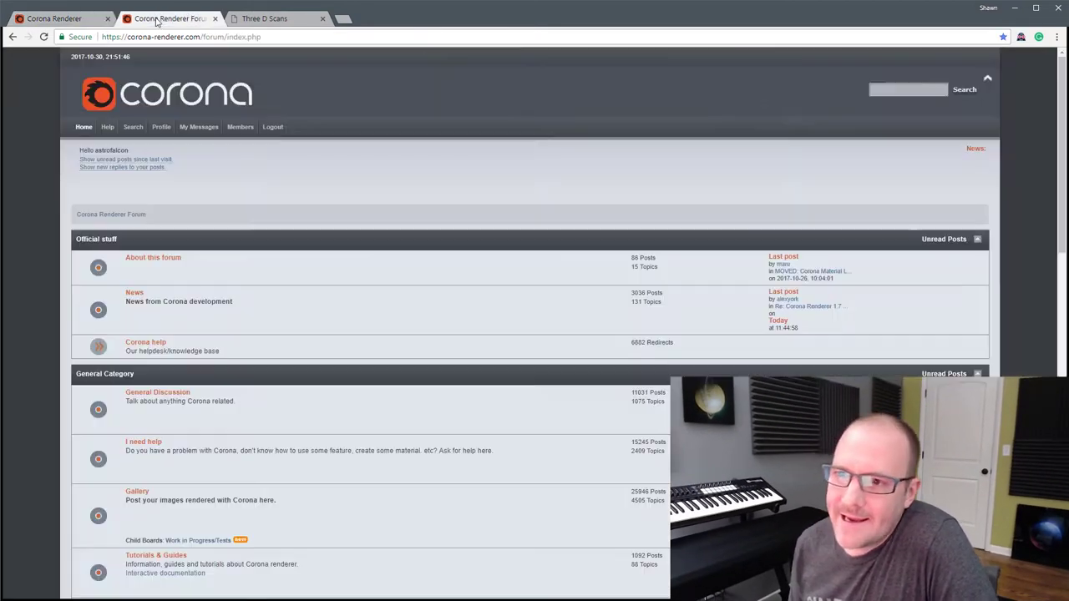
click(172, 18)
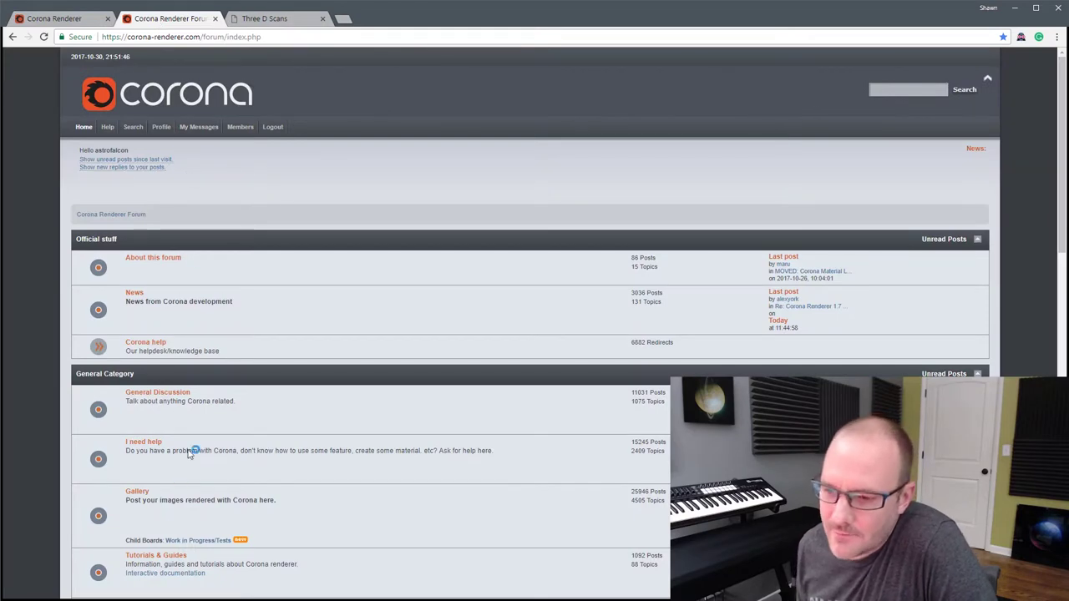
drag(1062, 179, 1065, 445)
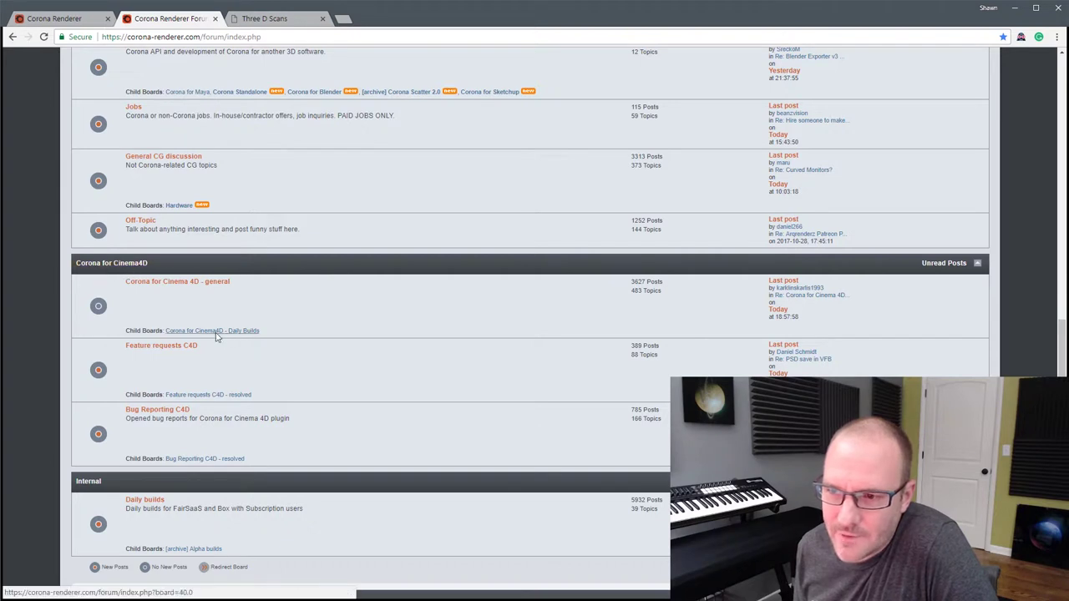
click(173, 331)
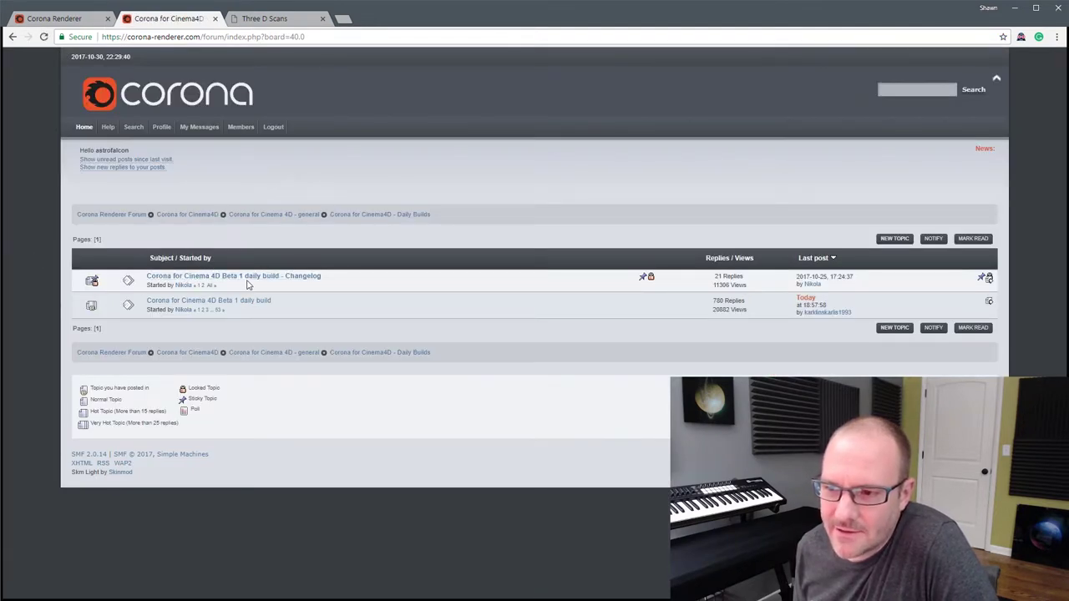
click(232, 278)
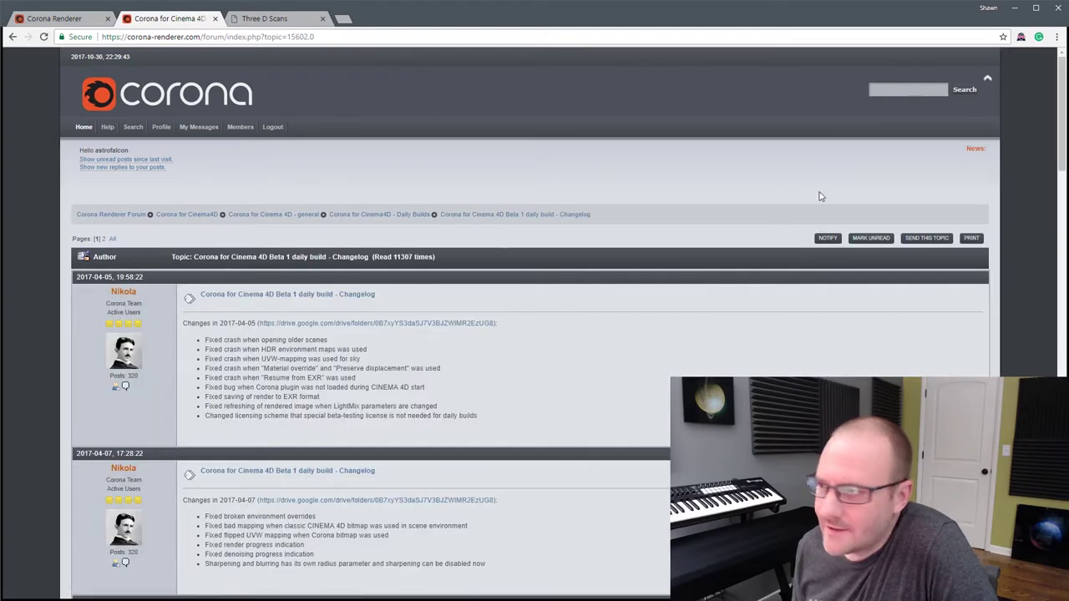
drag(1063, 123, 1063, 147)
click(14, 37)
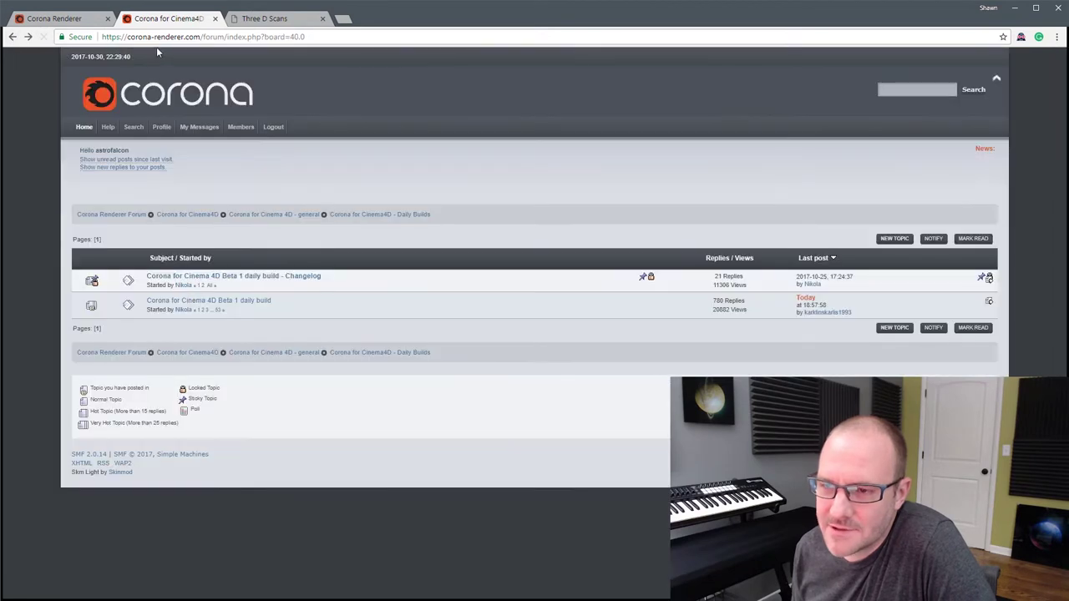
click(105, 102)
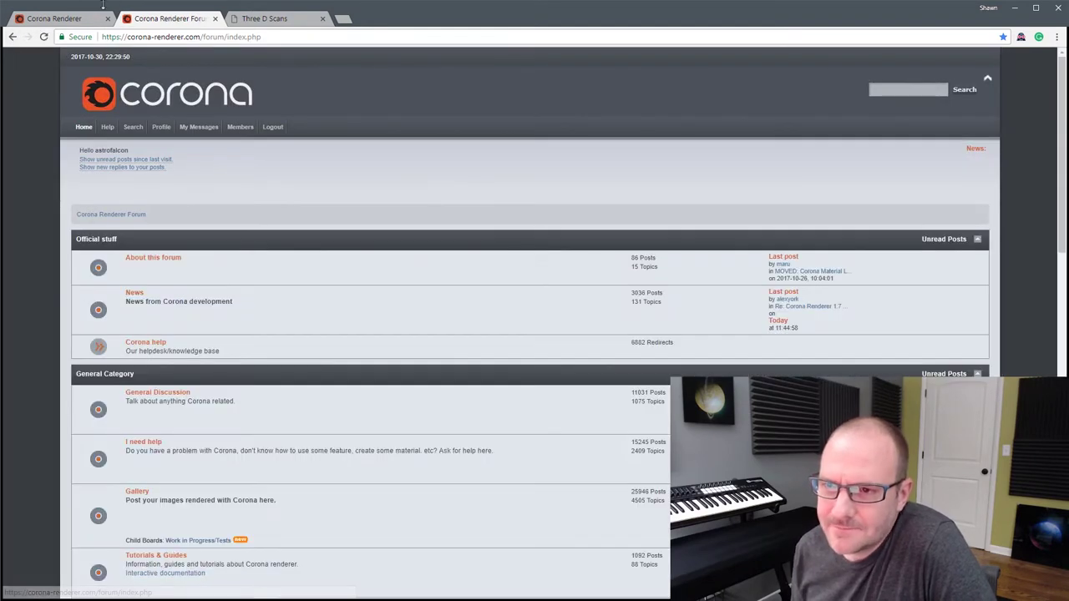
Step: Open the gallery on the Corona Renderer site and view the Secret Garden - Mushroom render enlarged
click(54, 18)
drag(1063, 308, 1044, 129)
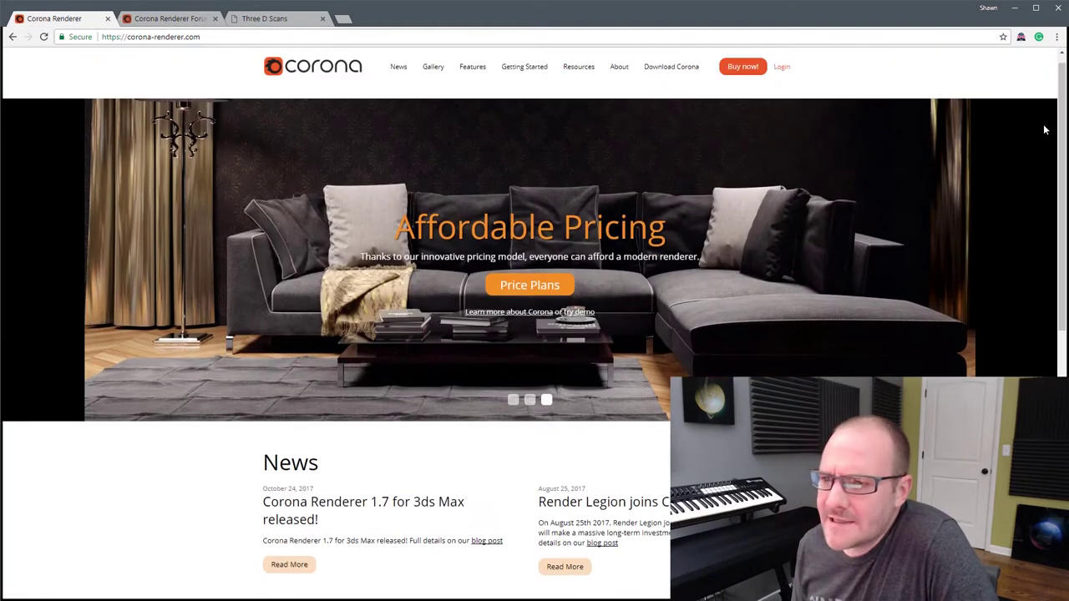
click(434, 67)
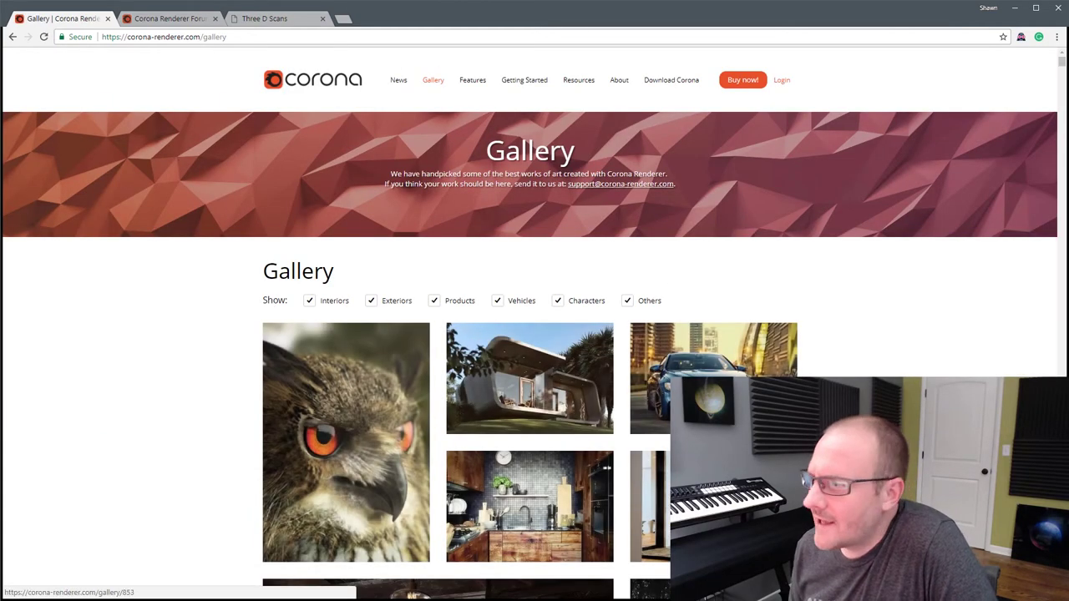
drag(1064, 68, 1065, 74)
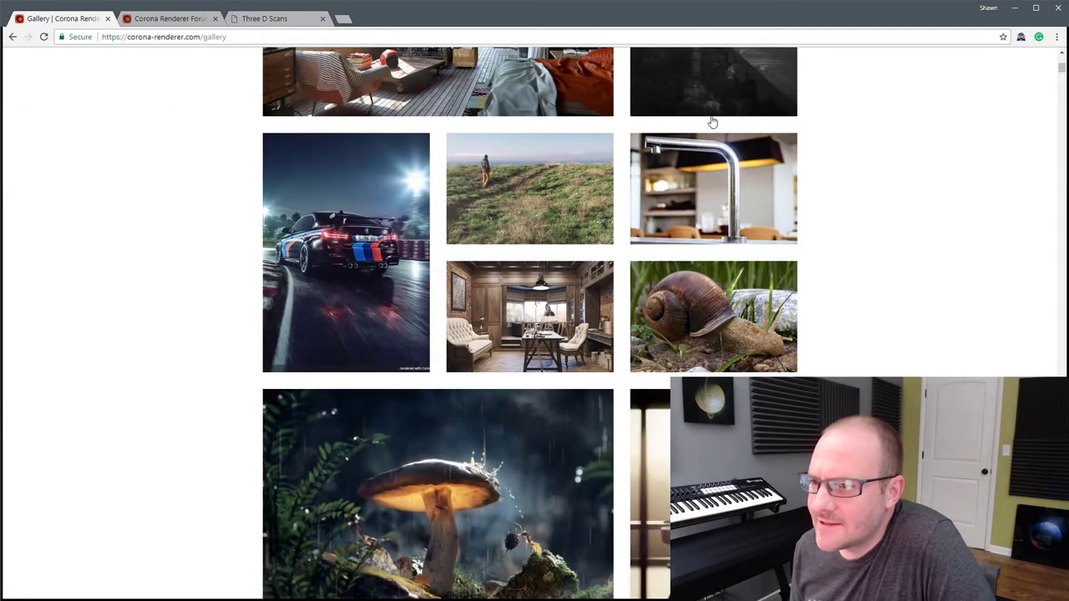
click(459, 465)
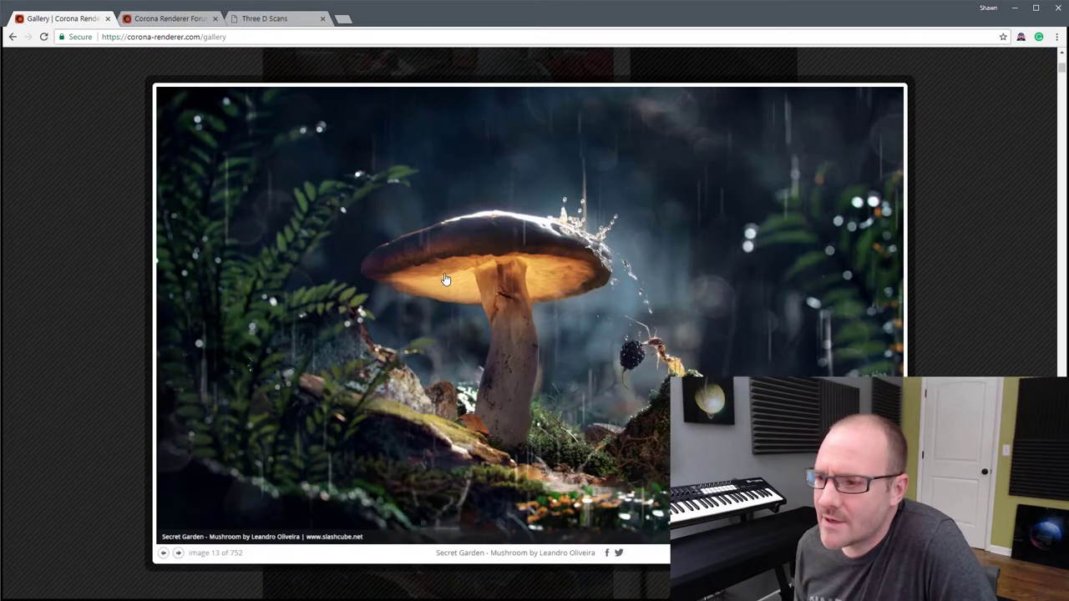
click(965, 142)
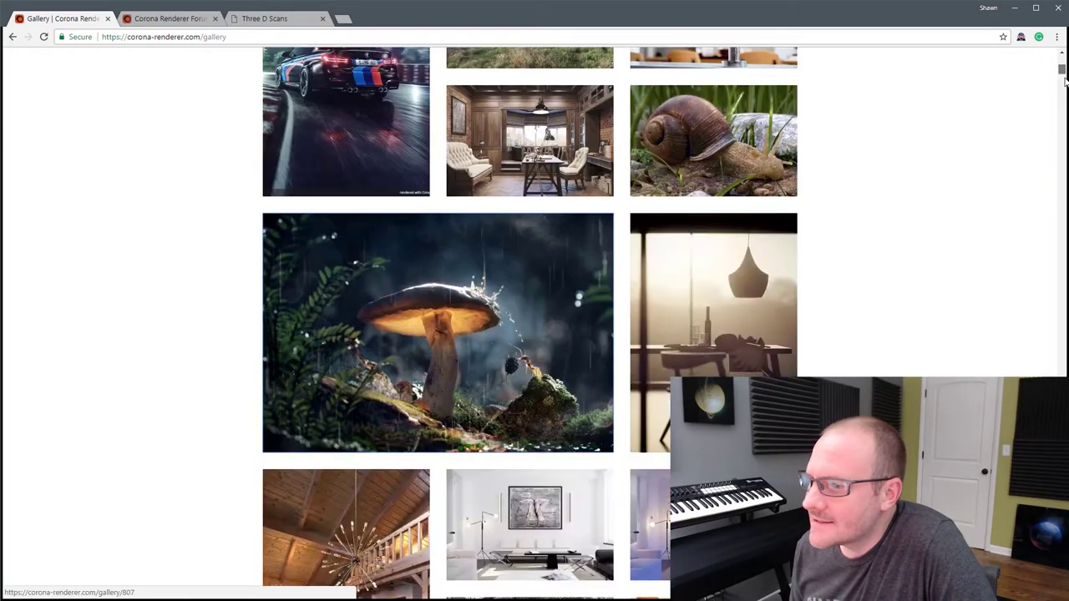
Step: Browse further through the gallery and view the Contemporary Kitchen render enlarged
drag(1064, 71, 1064, 80)
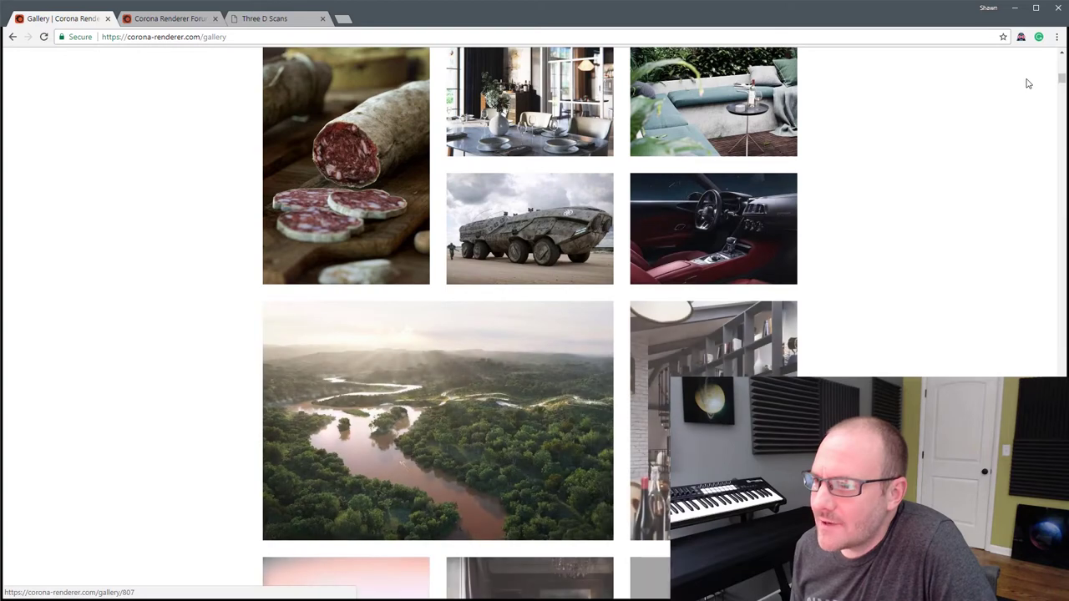
click(522, 114)
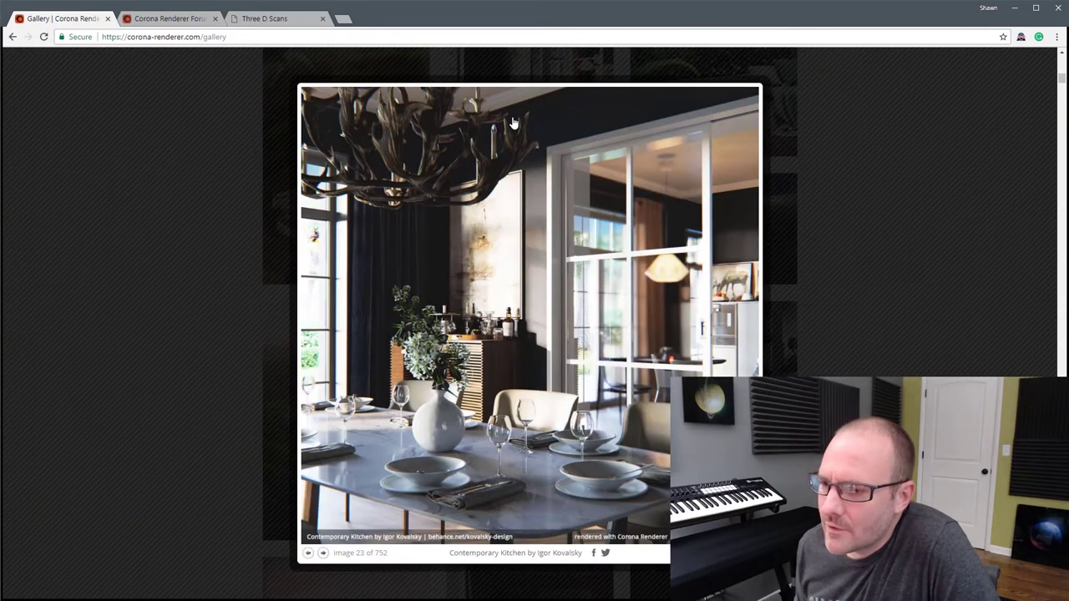
click(1004, 132)
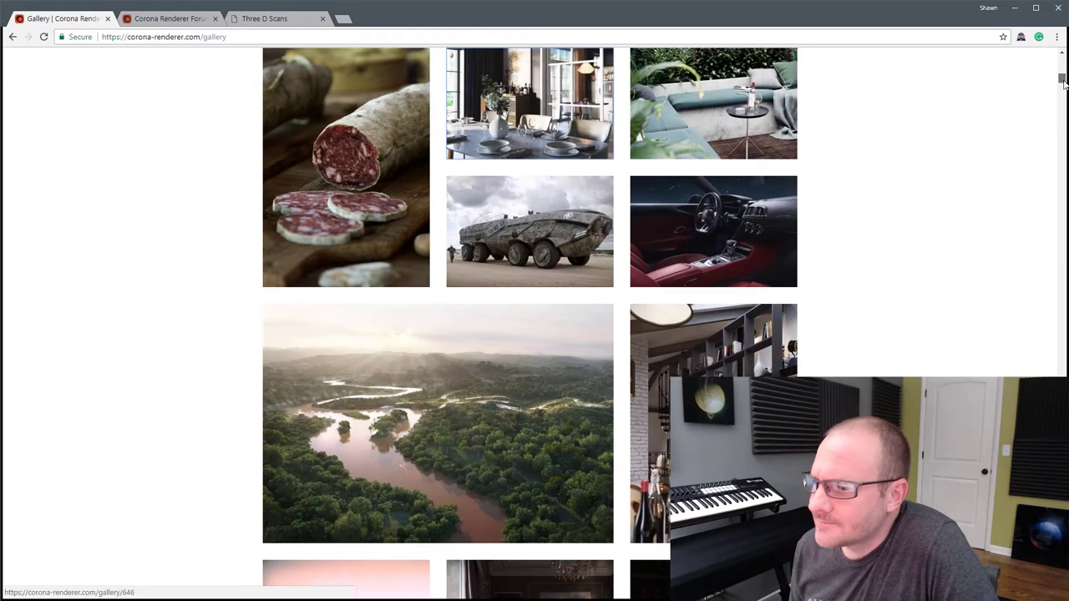
scroll(1062, 82, down, 3)
drag(1062, 82, 1063, 84)
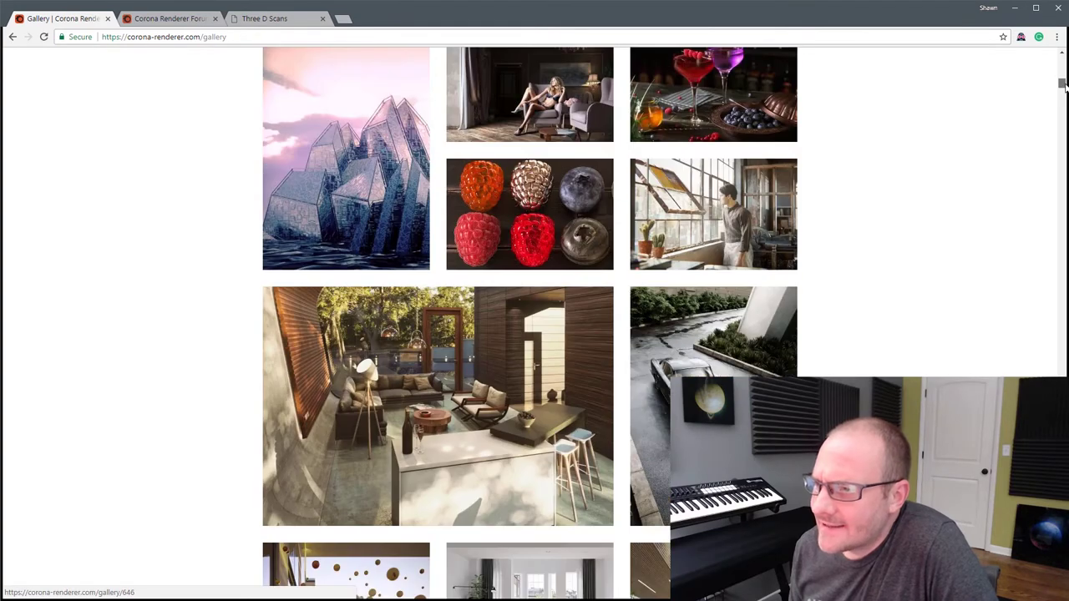
Step: View the Cocktails (materials) berry render and the Interior 01 bookshelf render enlarged in the gallery
click(499, 201)
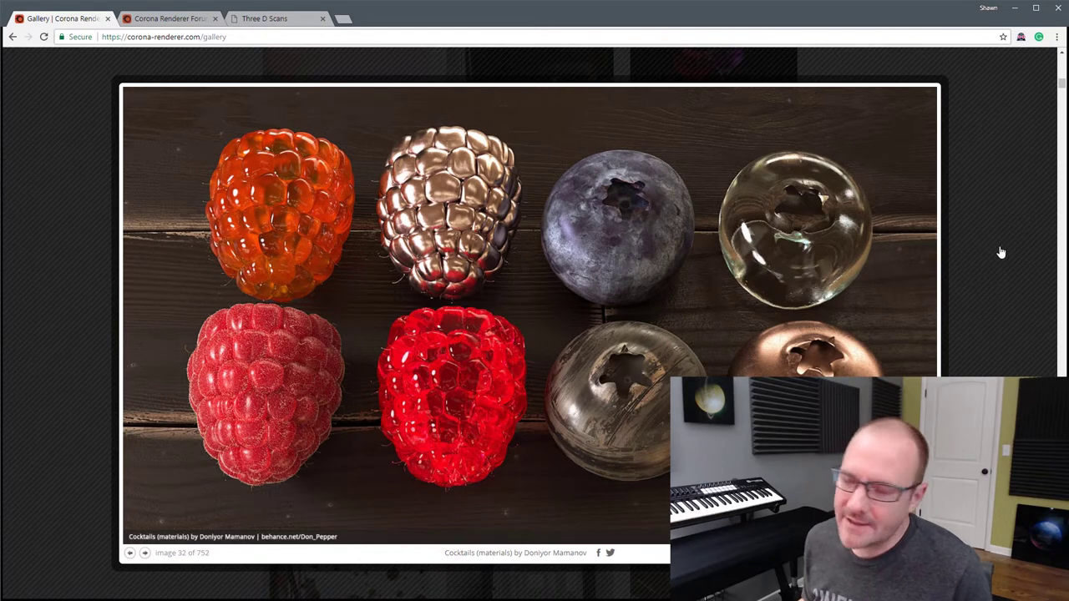
click(997, 207)
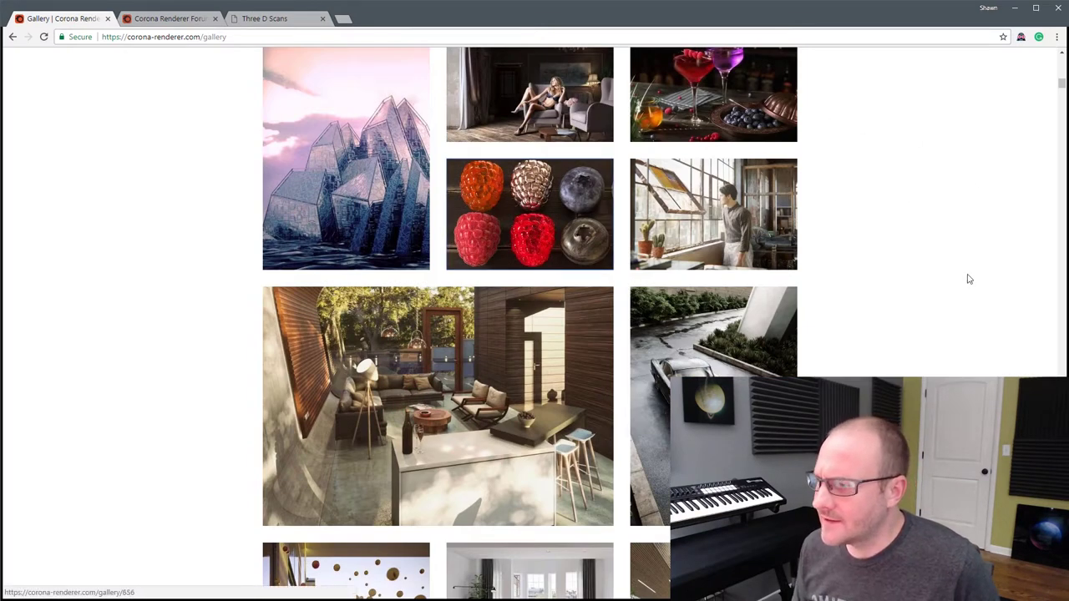
scroll(1062, 83, up, 5)
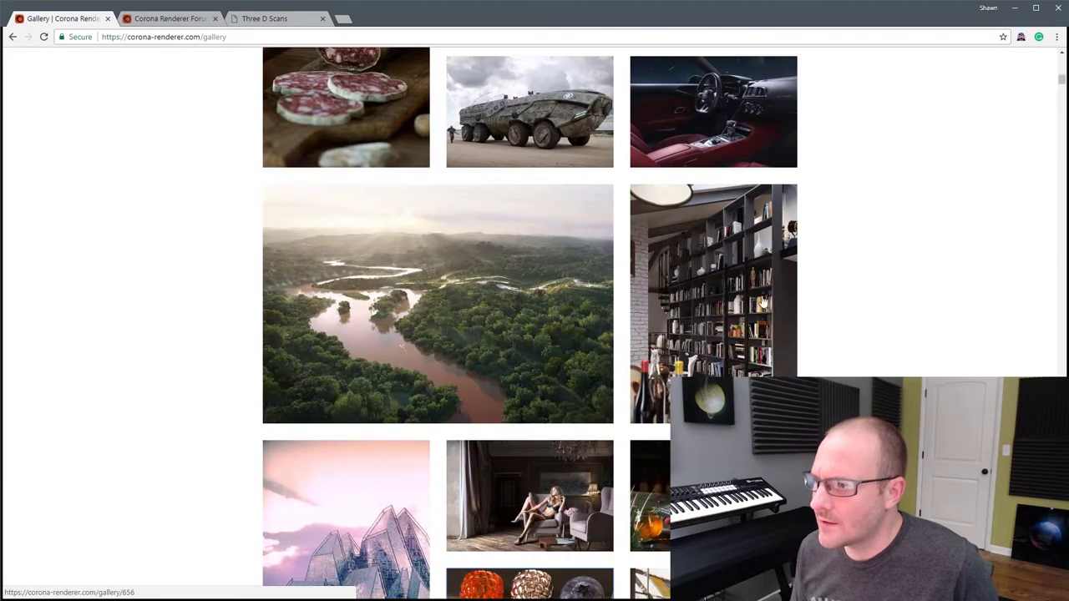
click(723, 322)
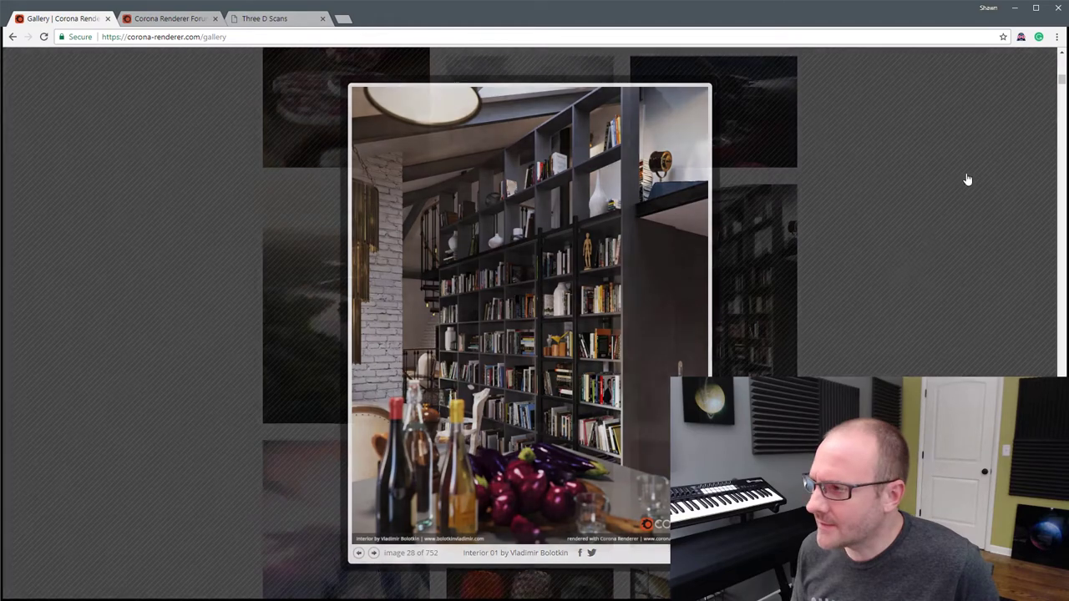
click(967, 179)
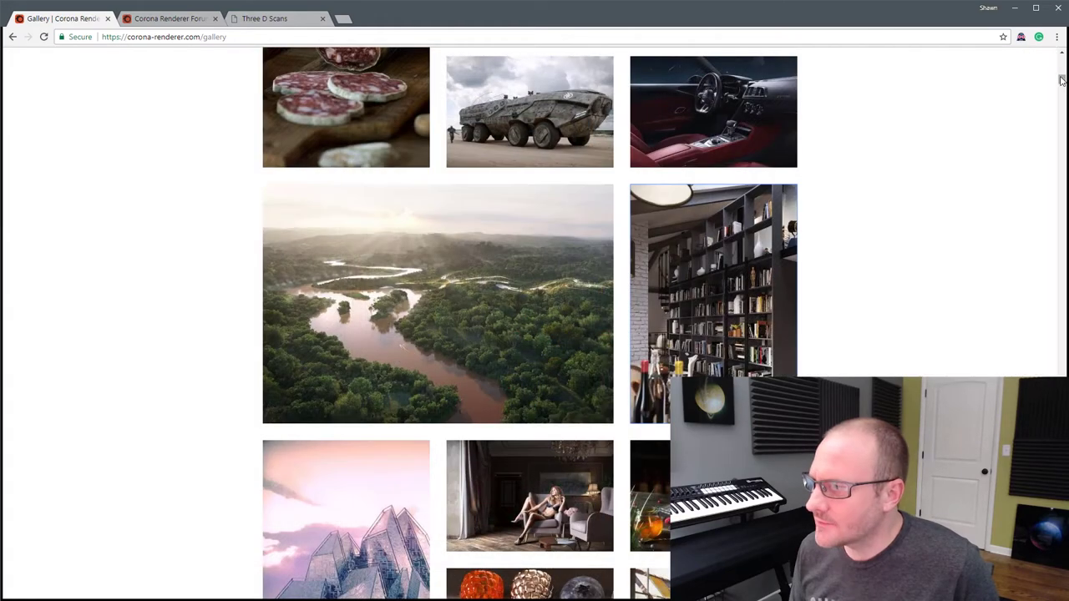
scroll(1063, 75, up, 3)
scroll(1062, 75, down, 2)
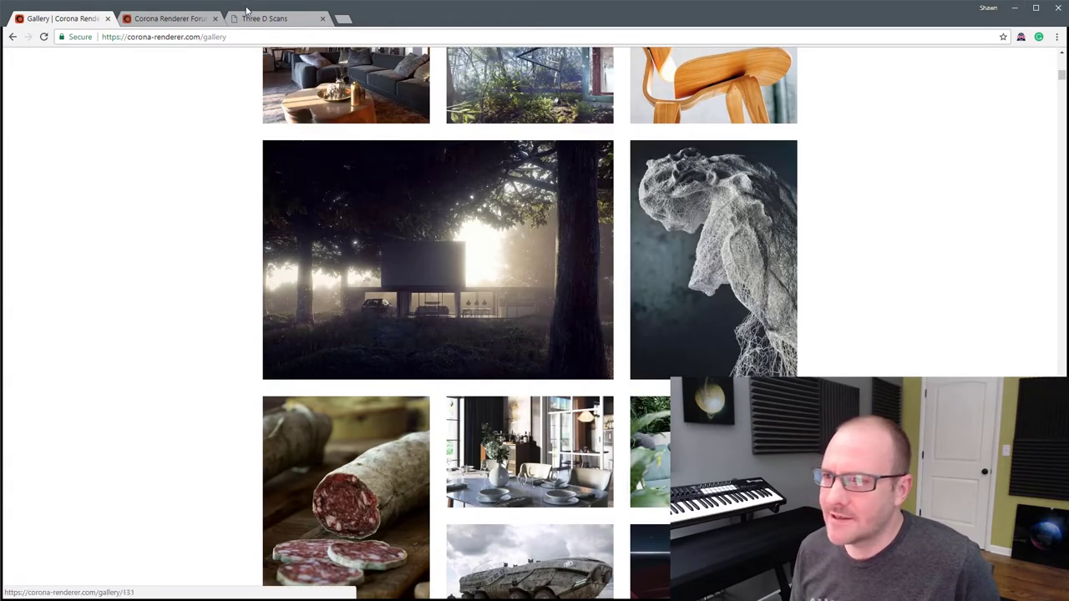
scroll(1062, 77, up, 10)
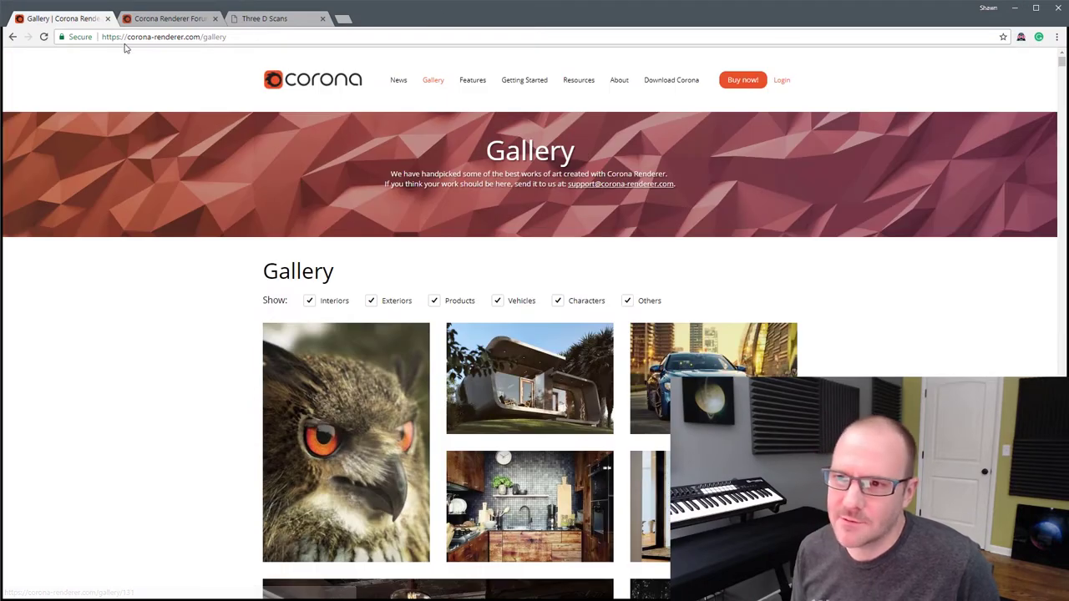
click(165, 20)
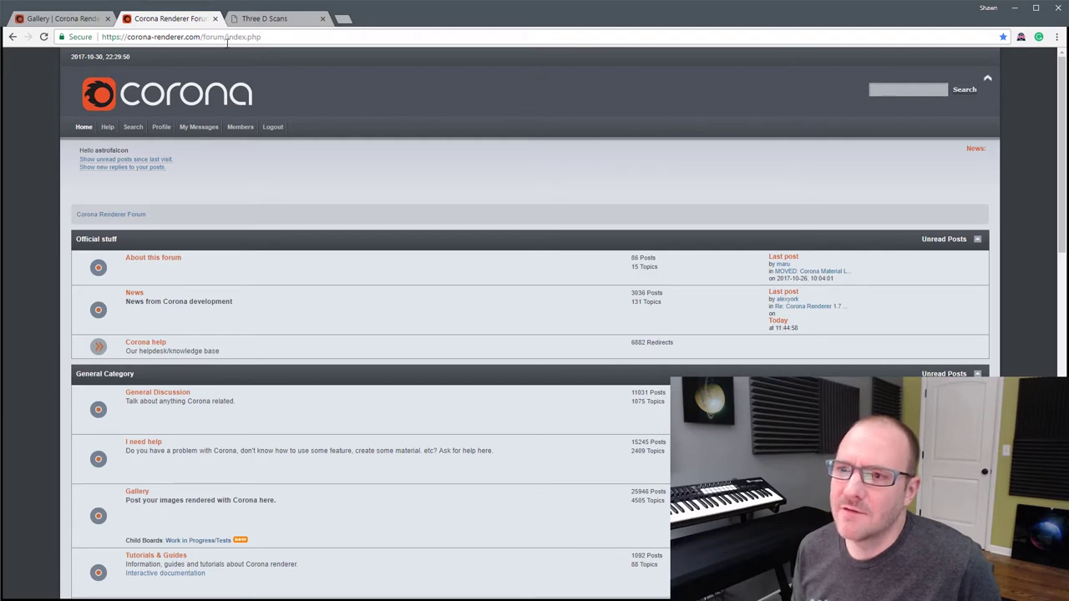
click(250, 20)
click(167, 20)
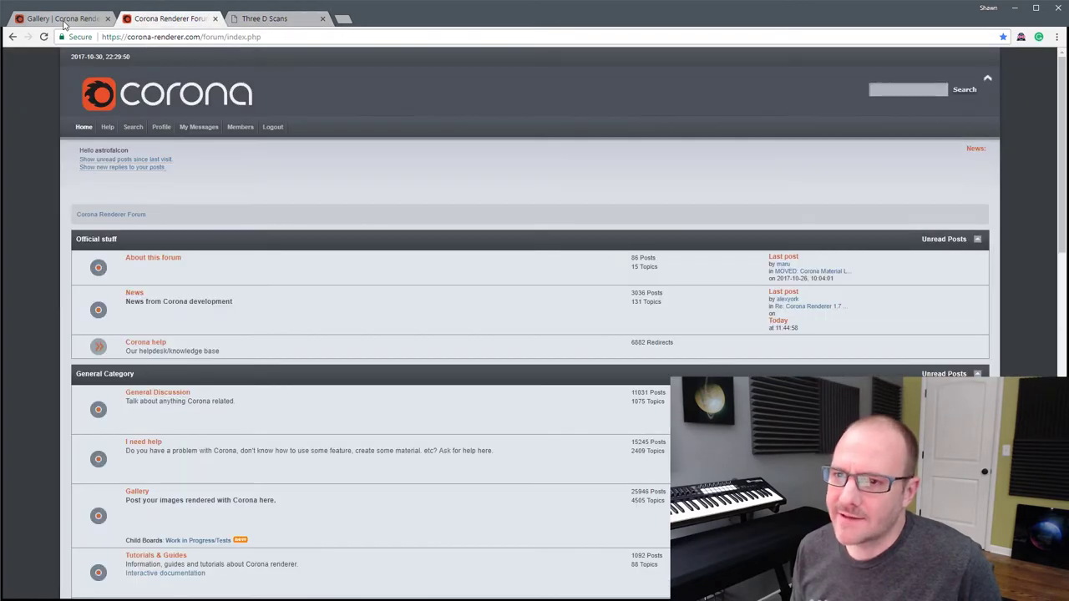
click(59, 18)
click(175, 18)
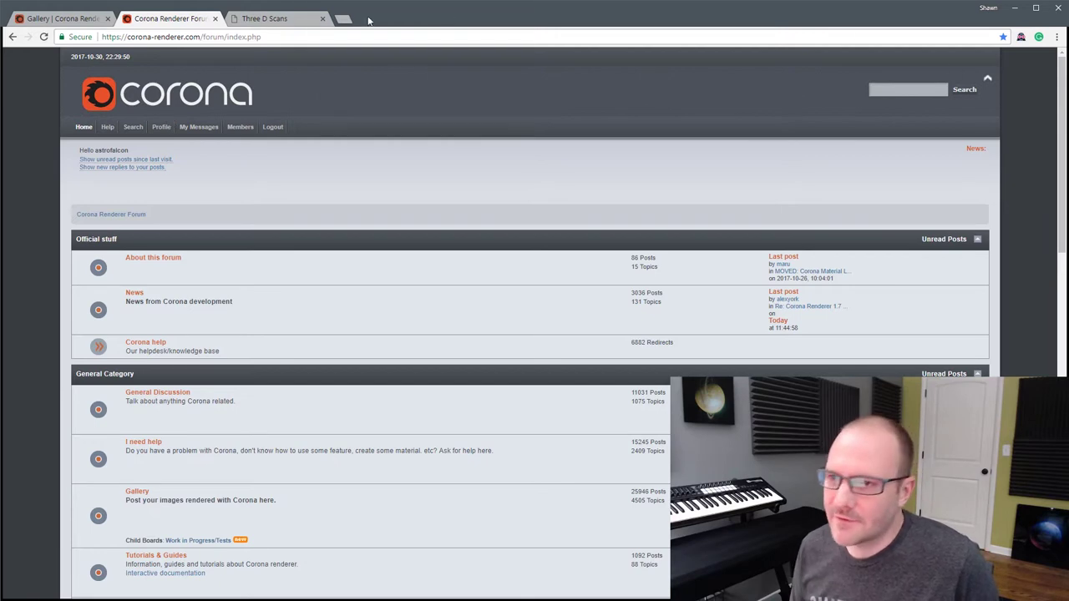
click(60, 18)
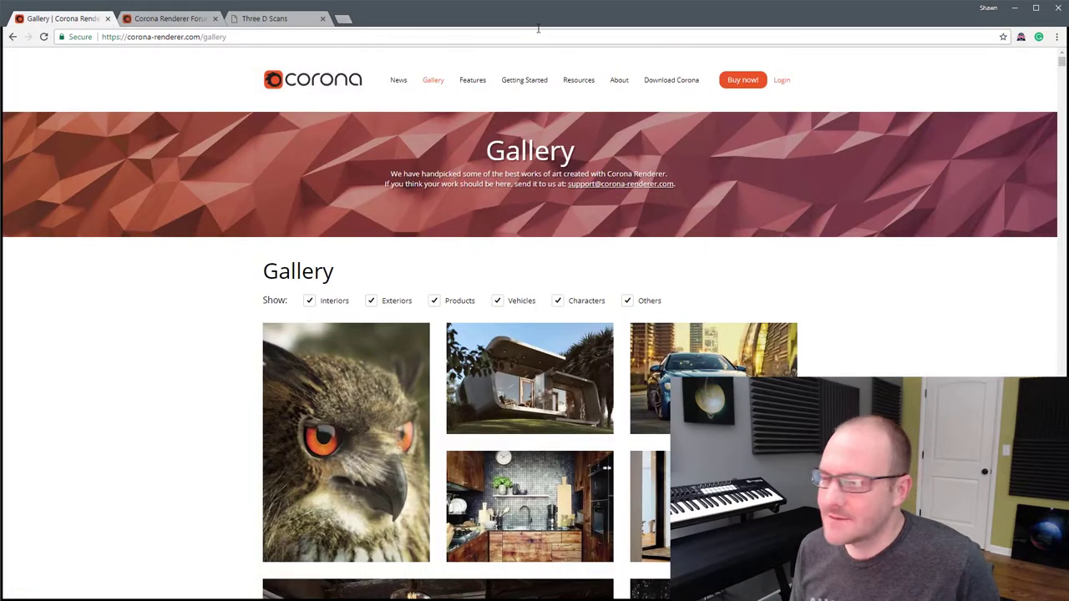
Step: Open the Corona Prices and Licensing page and review the 3ds Max, student and render farm license options
click(743, 81)
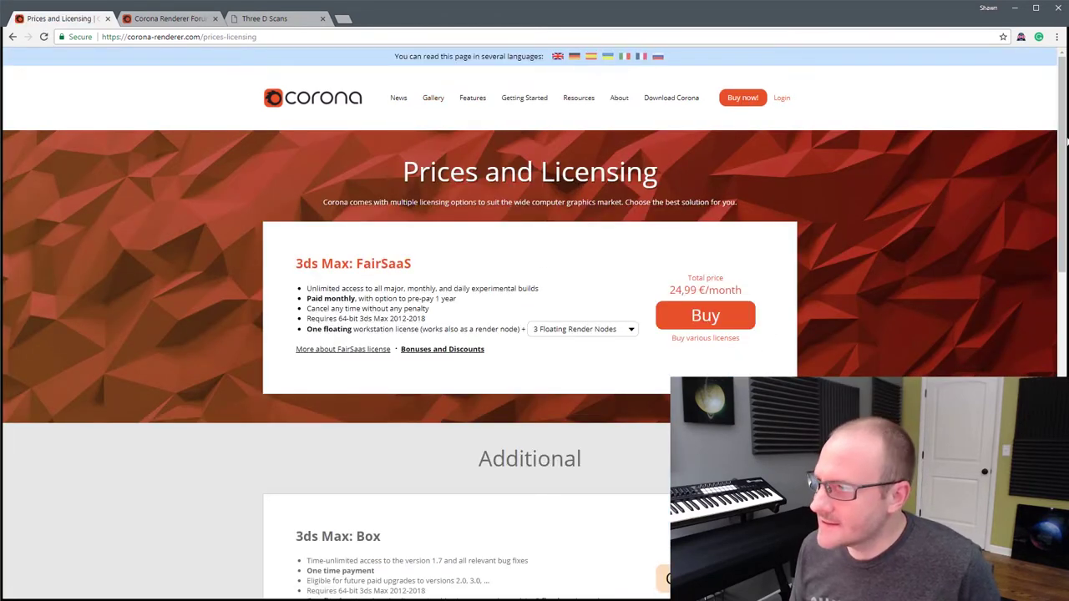
scroll(900, 179, down, 3)
drag(1066, 227, 1005, 295)
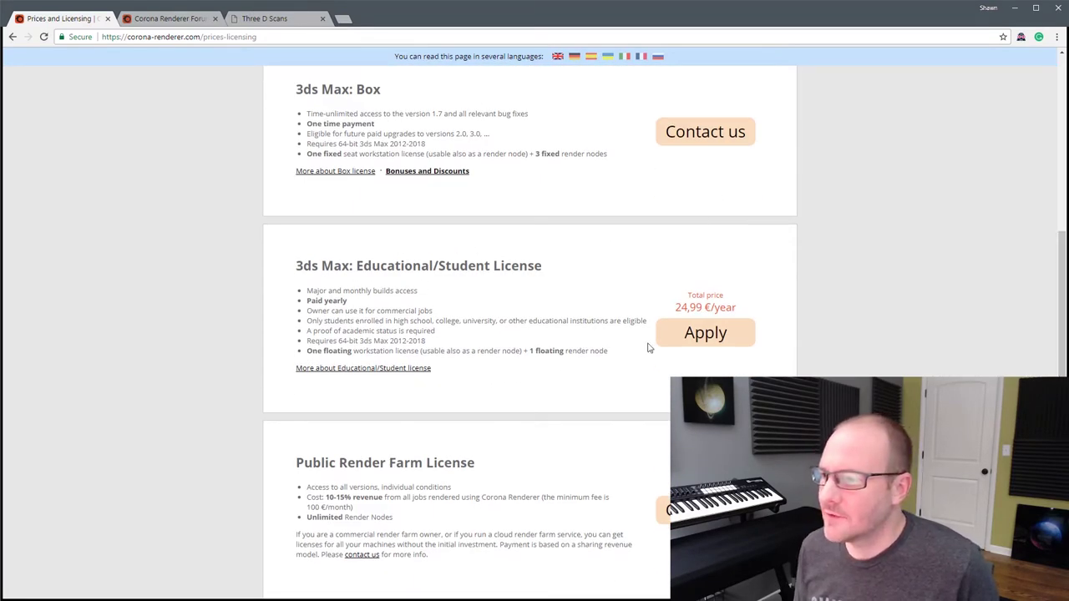
click(194, 19)
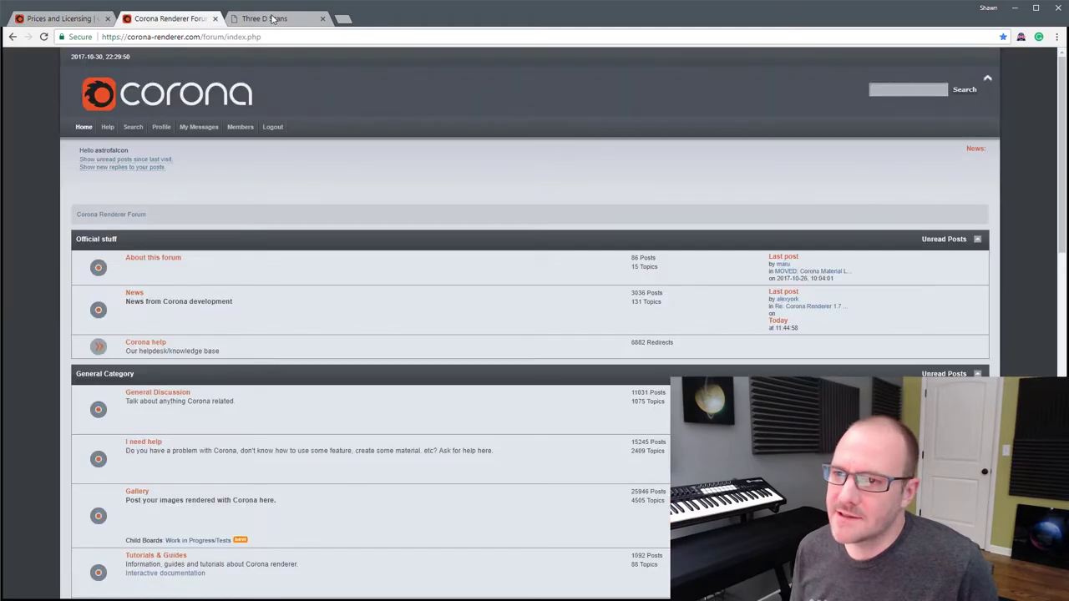
click(269, 18)
click(163, 19)
click(59, 19)
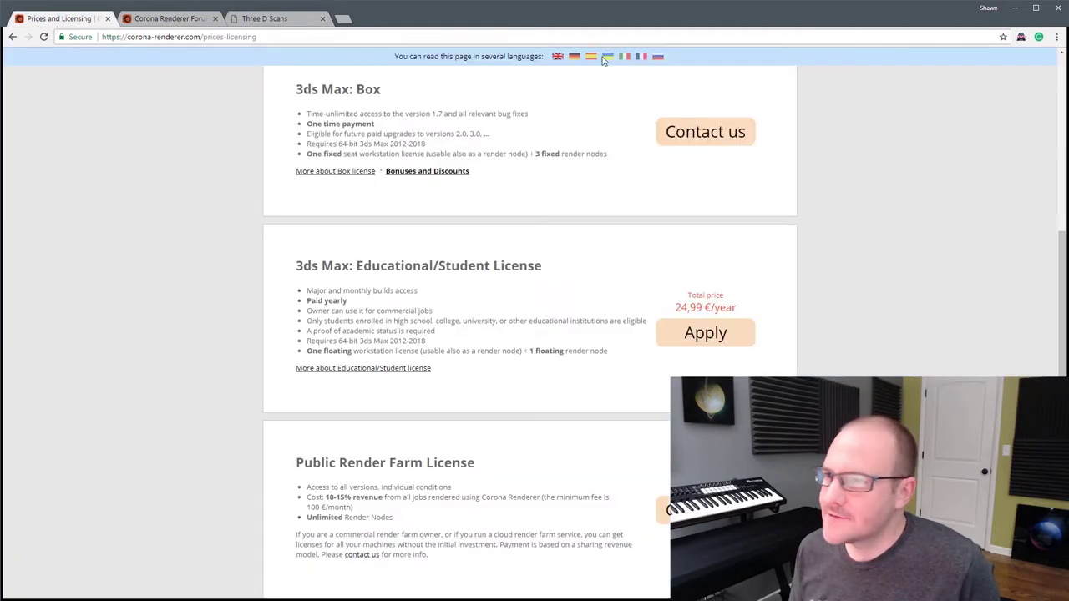
scroll(1063, 272, up, 5)
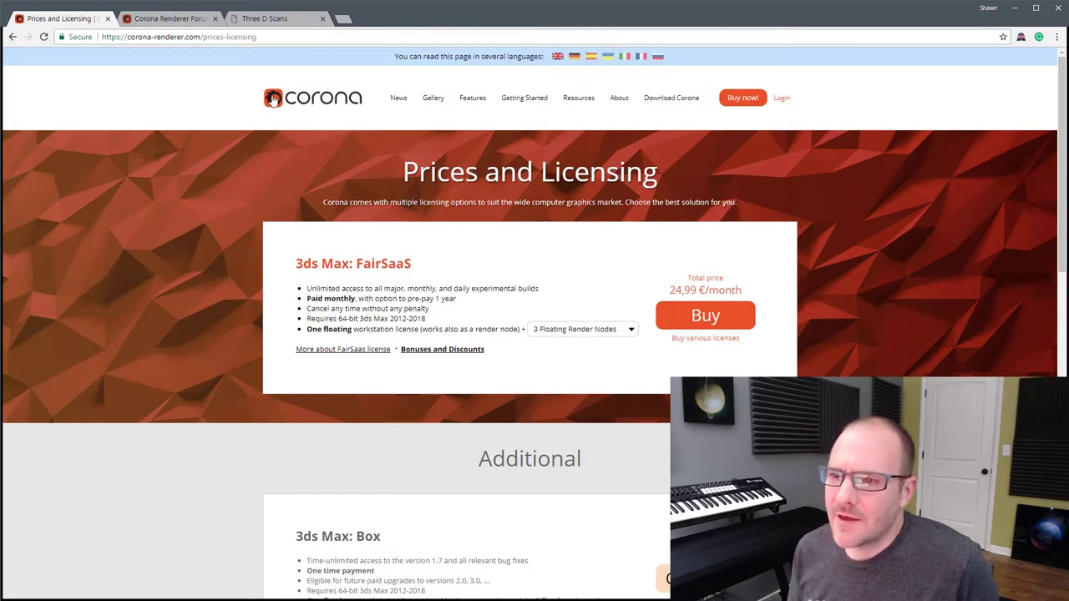
Step: Return to the Corona Renderer homepage and switch from the browser to the empty Cinema 4D project
click(273, 101)
click(1013, 10)
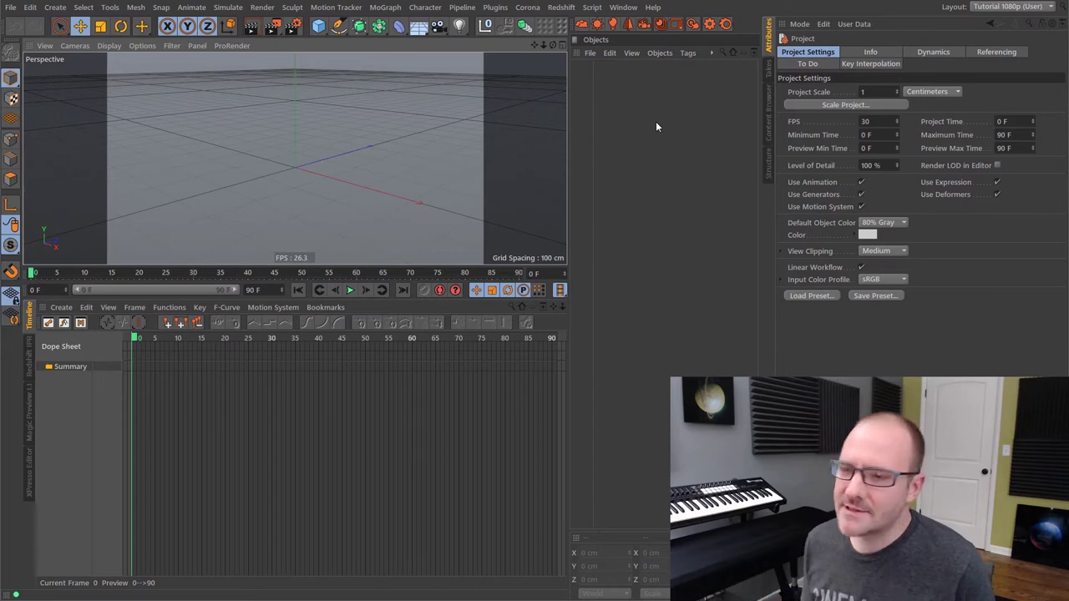
click(321, 26)
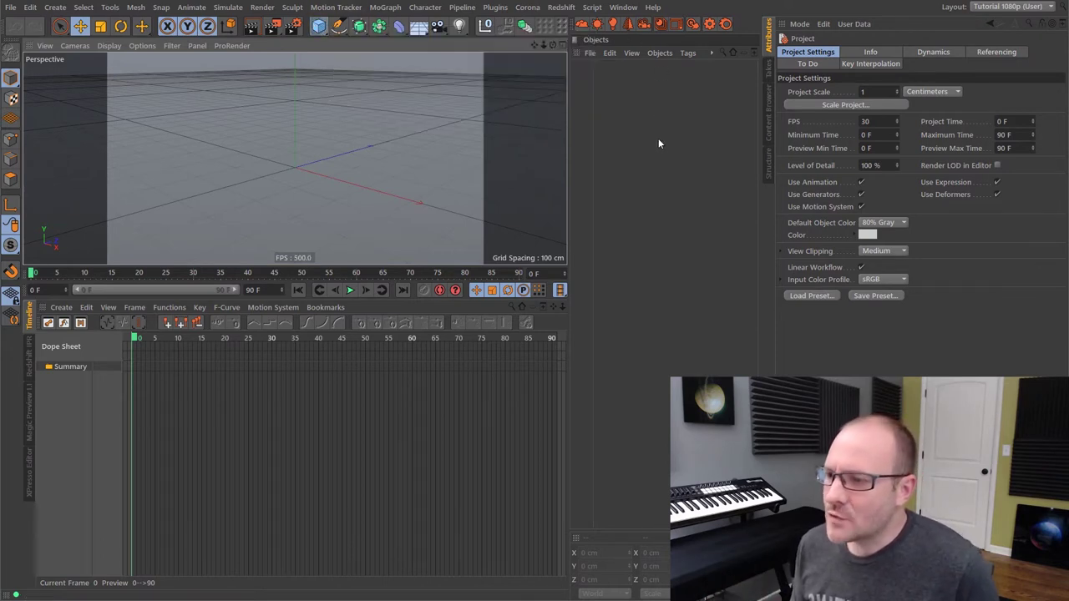
Step: Switch the project's renderer from Standard to Corona in the render settings and show the Corona options
key(ctrl+b)
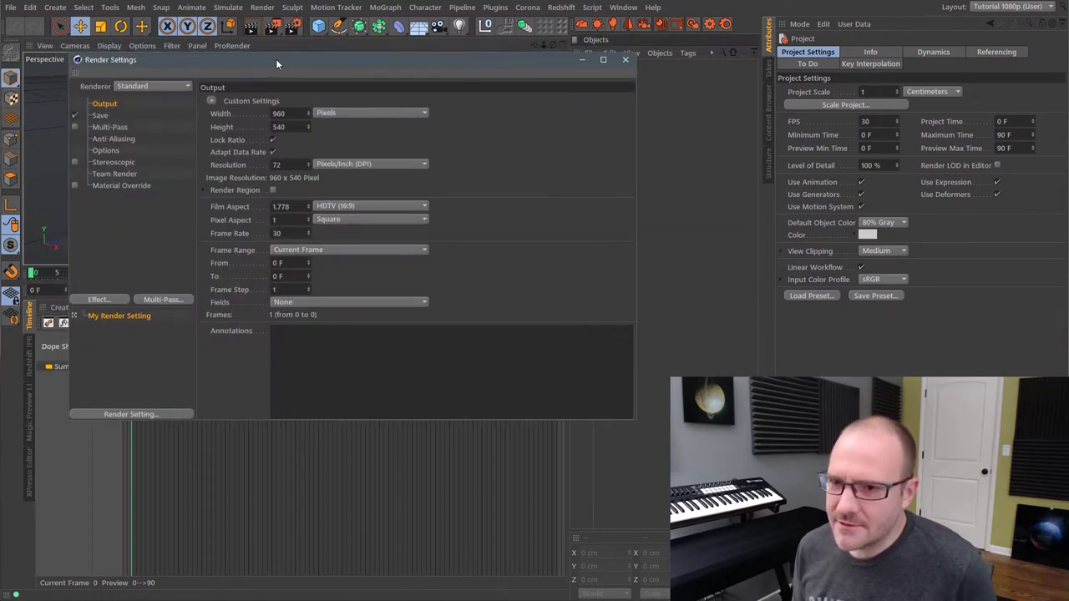
click(138, 86)
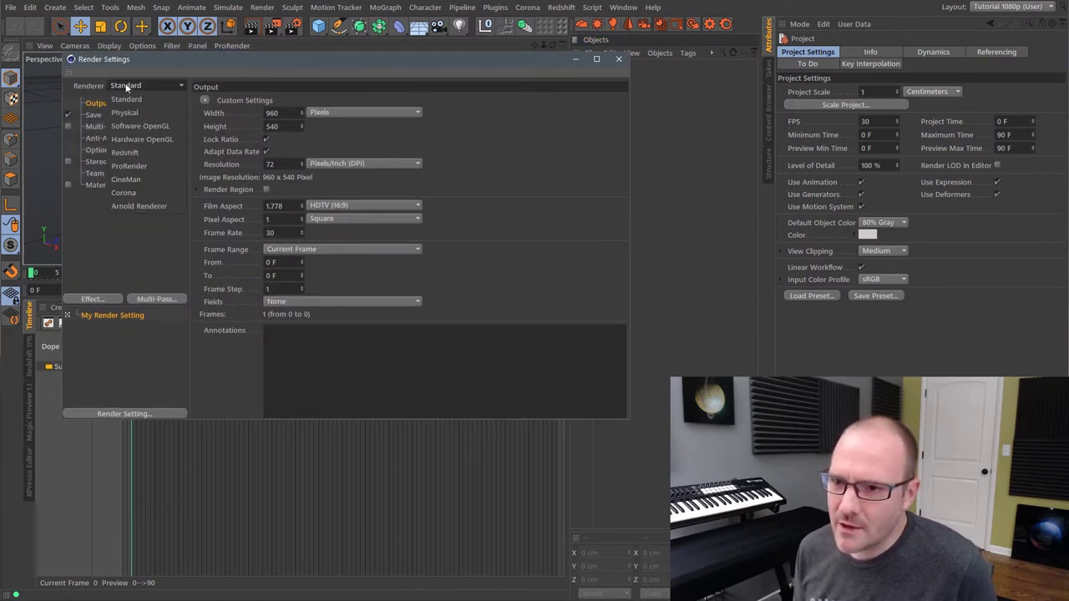
click(132, 196)
click(97, 127)
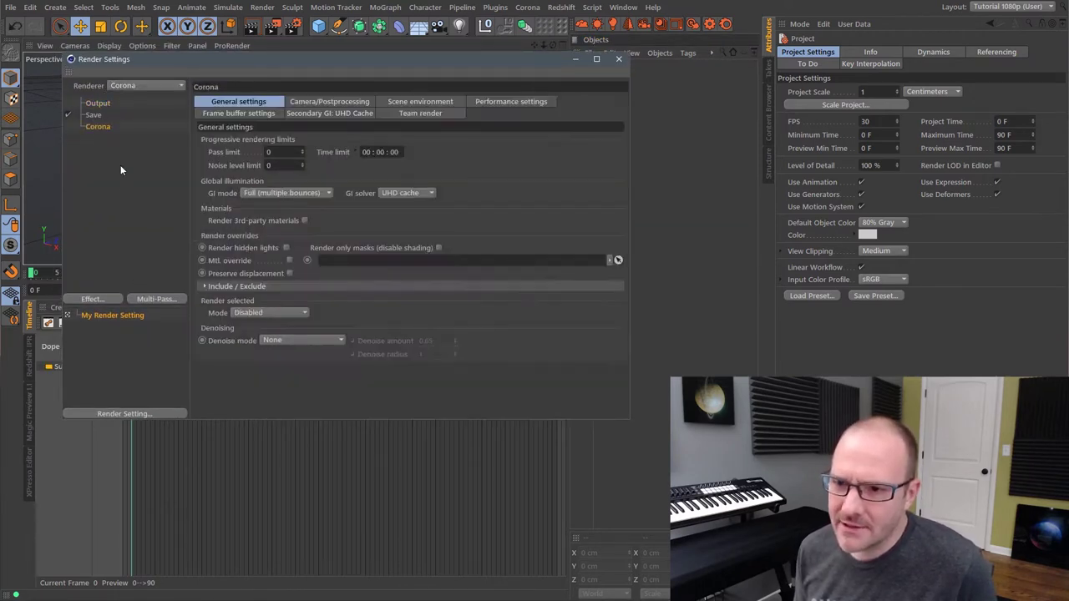
Step: Rename the render setting preset to Corona
double_click(107, 316)
text(Coron)
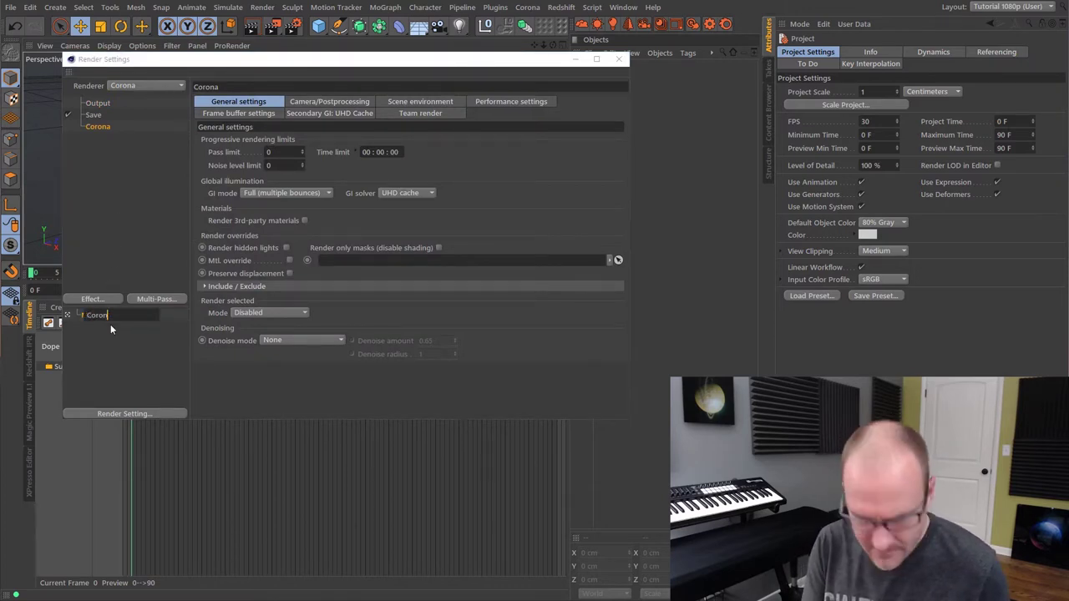
text(a)
key(Return)
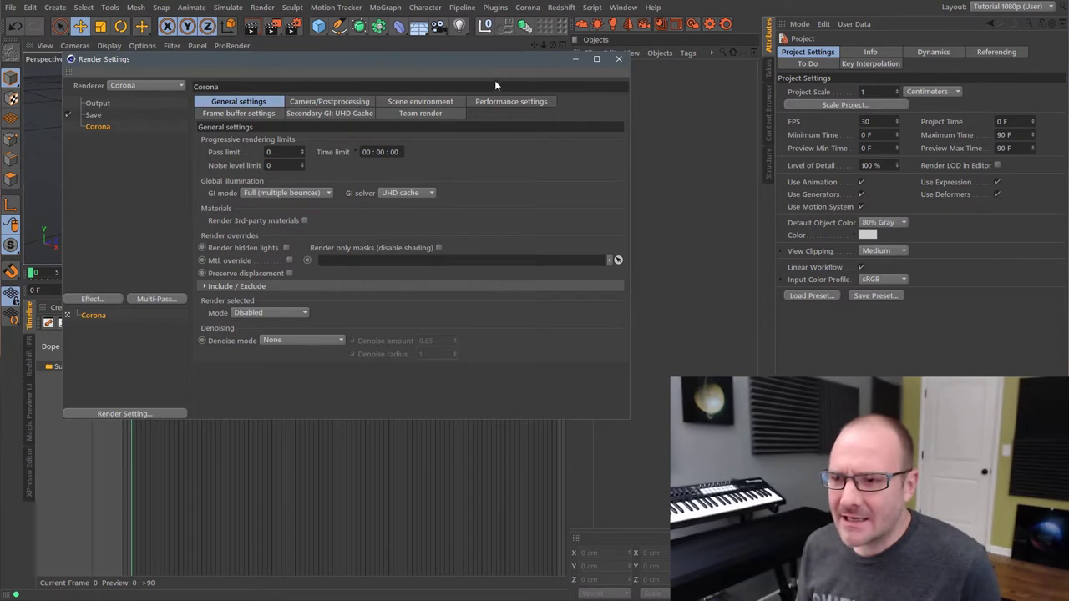
Step: Look through every category of Corona render options, including scene environment, performance, frame buffer, secondary GI and team render
click(329, 102)
click(253, 101)
click(422, 101)
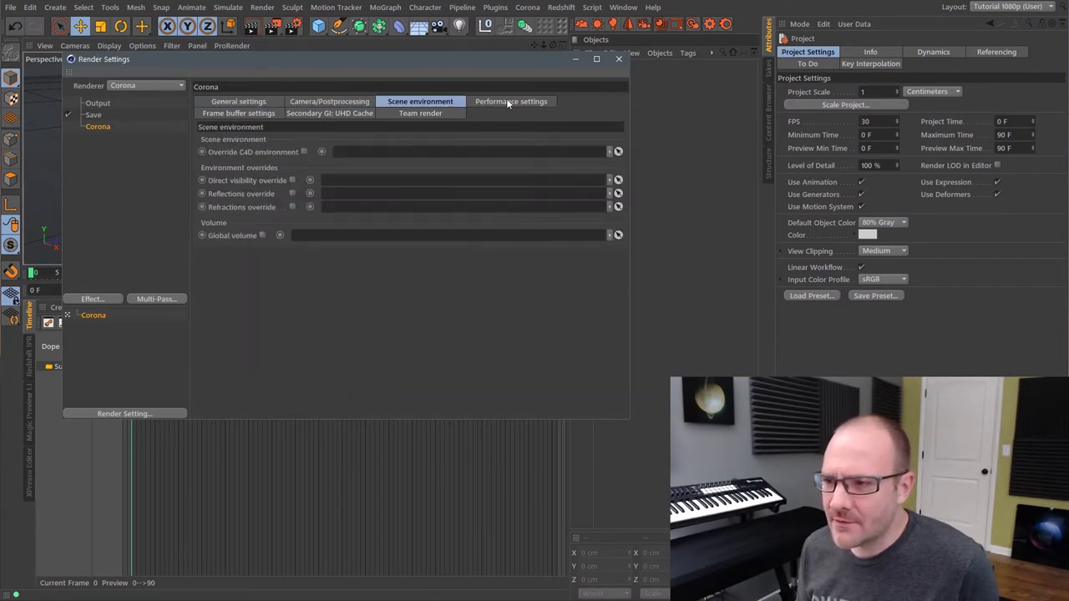
click(507, 101)
click(259, 113)
click(310, 113)
click(424, 114)
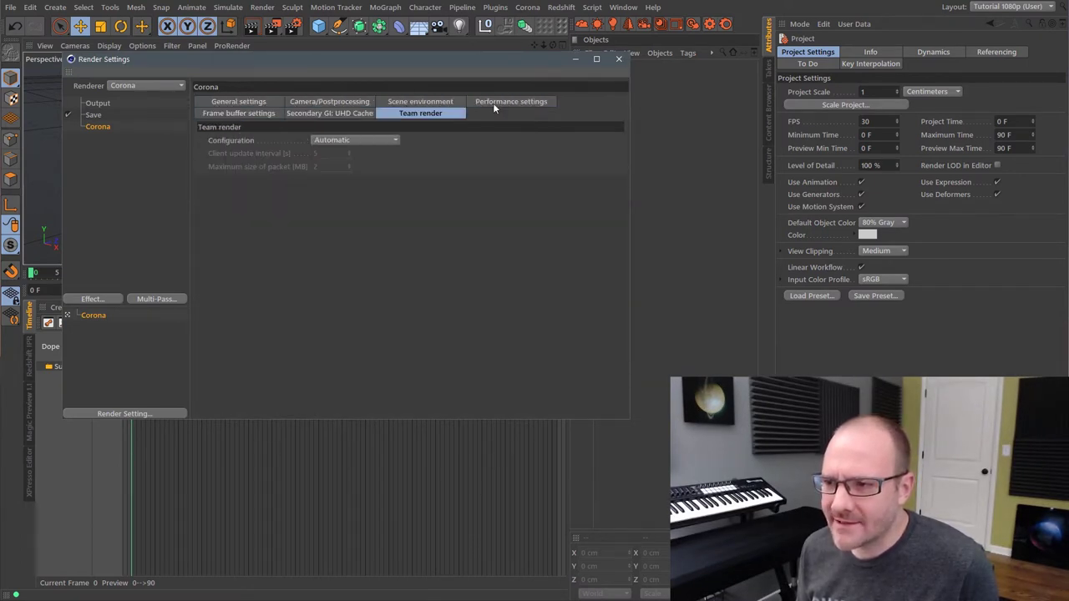
click(494, 104)
click(244, 102)
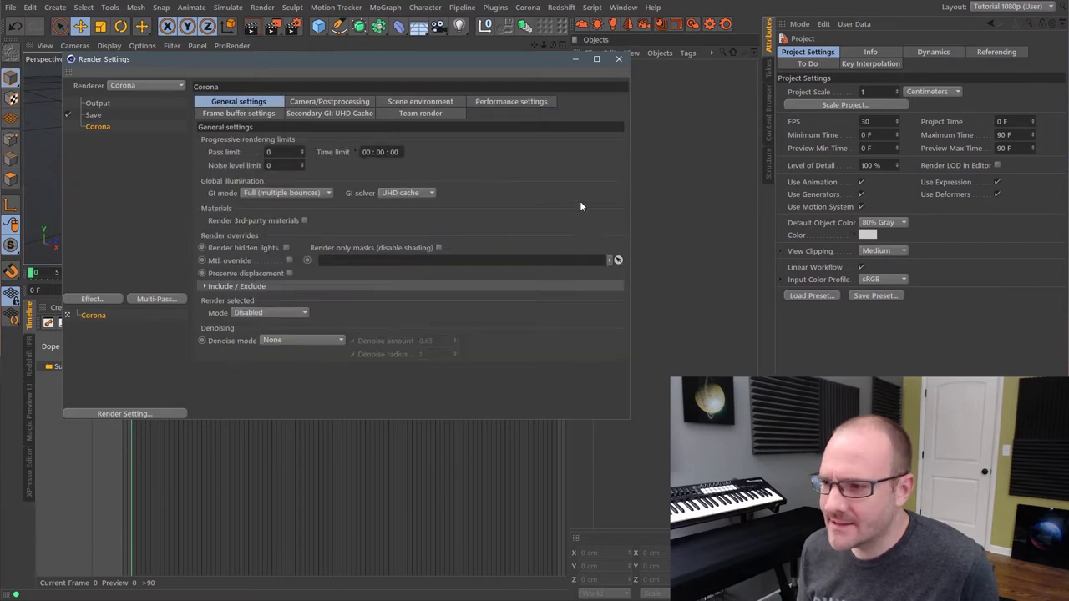
Step: Slightly enlarge and reposition the Render Settings window, and review the general, camera/postprocessing, scene environment and performance options again
drag(631, 423, 642, 439)
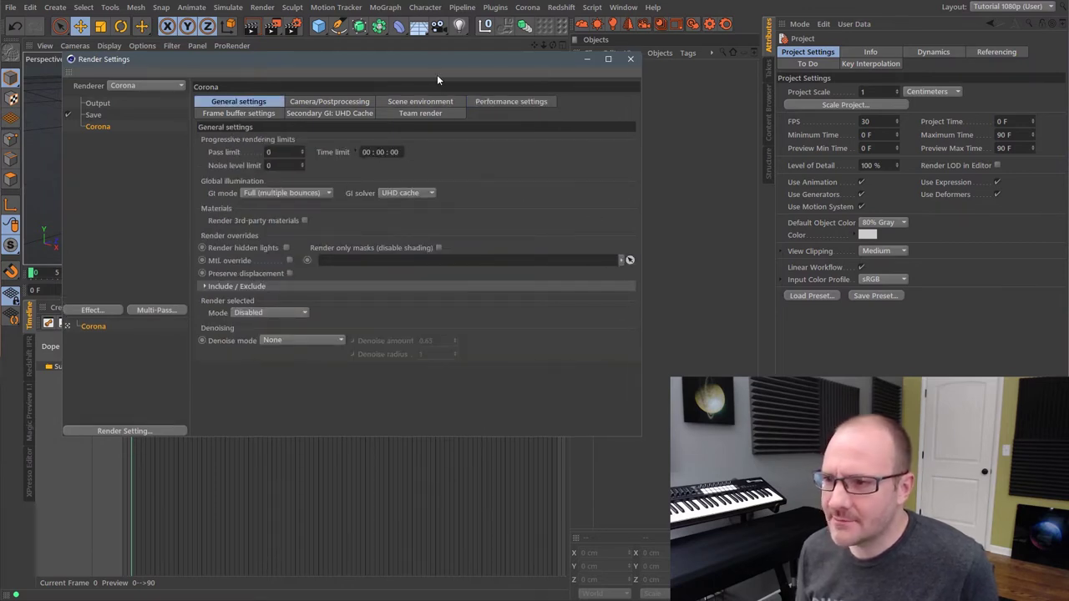
drag(417, 56, 404, 62)
click(290, 107)
click(236, 107)
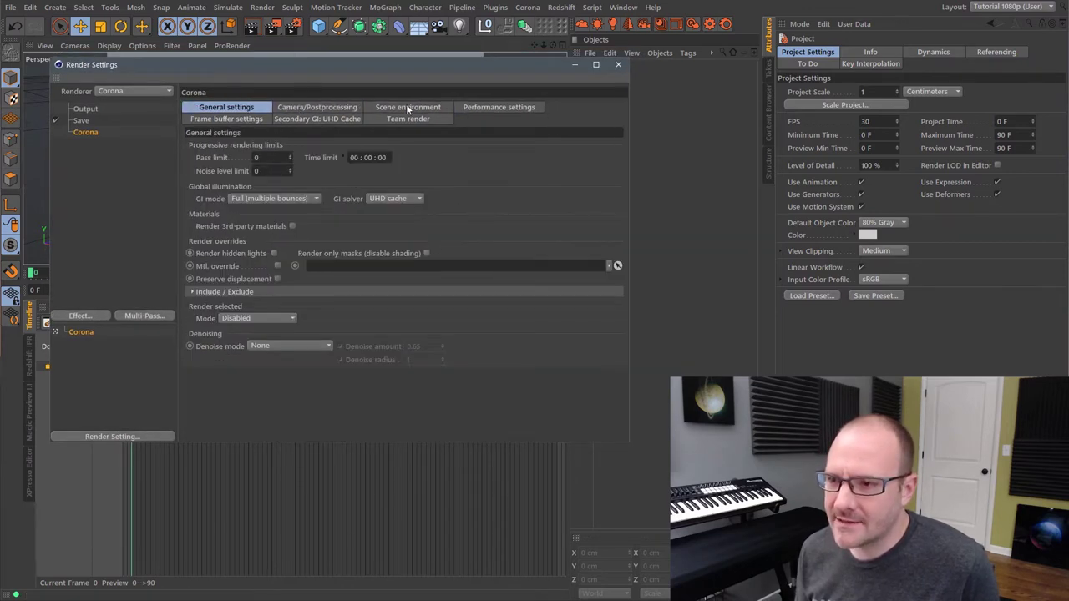
click(407, 107)
click(224, 108)
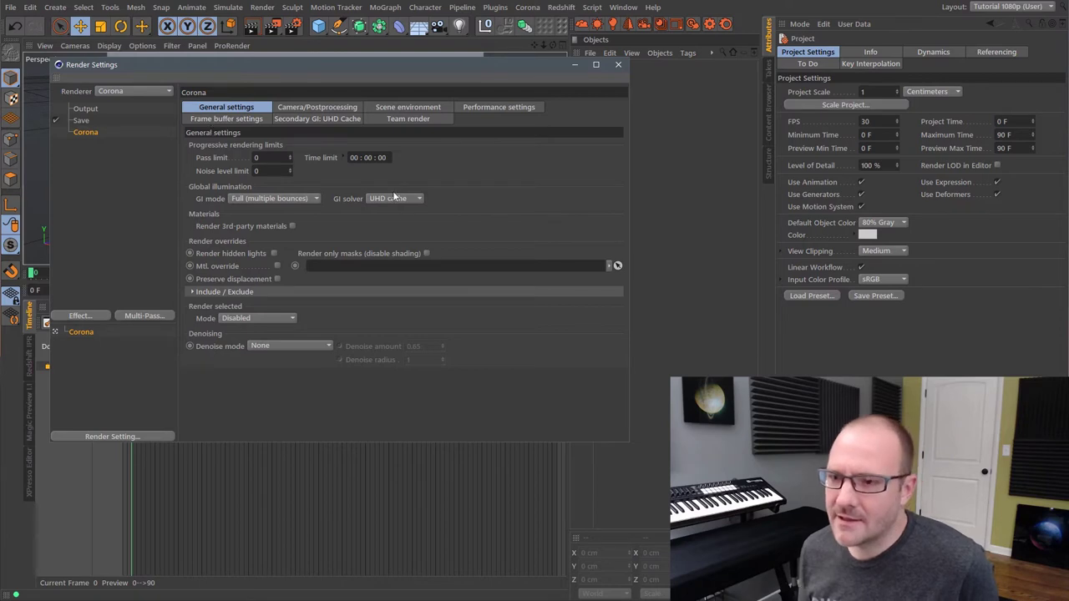
click(311, 108)
click(236, 108)
click(413, 108)
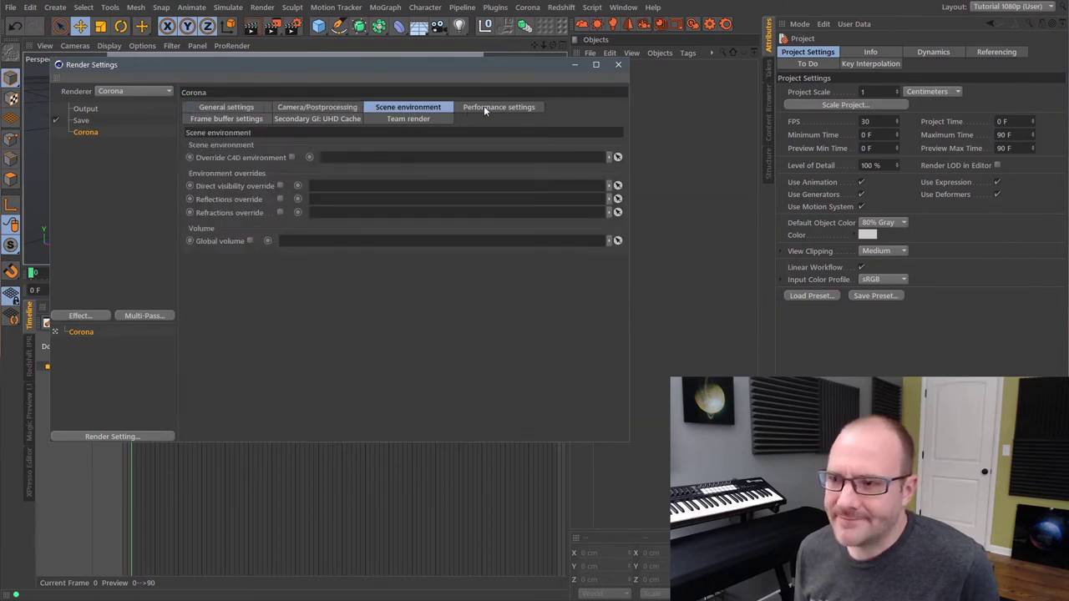
click(488, 107)
click(243, 107)
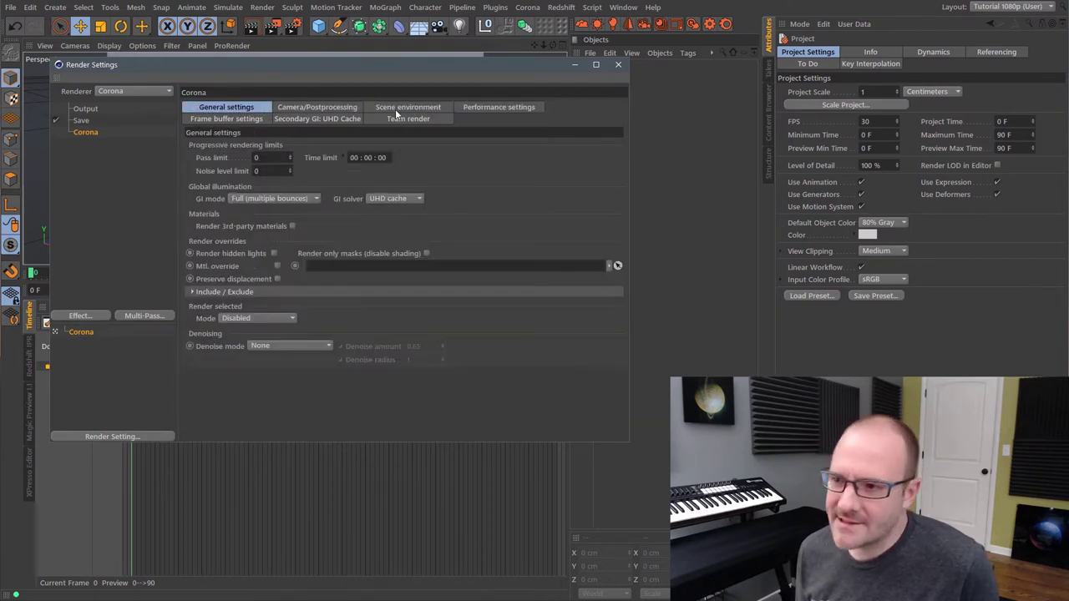
click(484, 107)
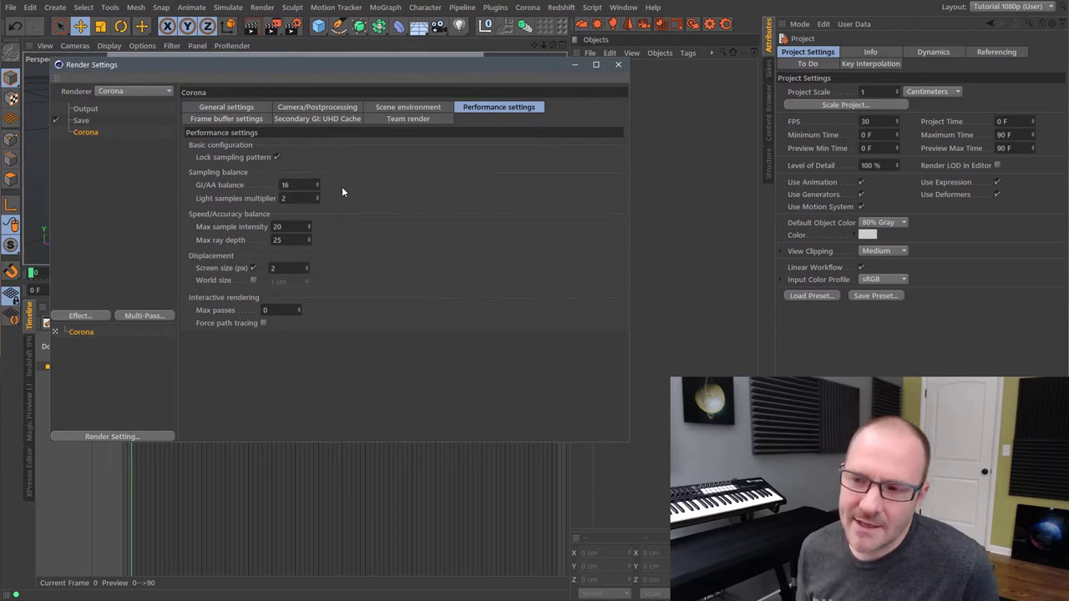
click(233, 109)
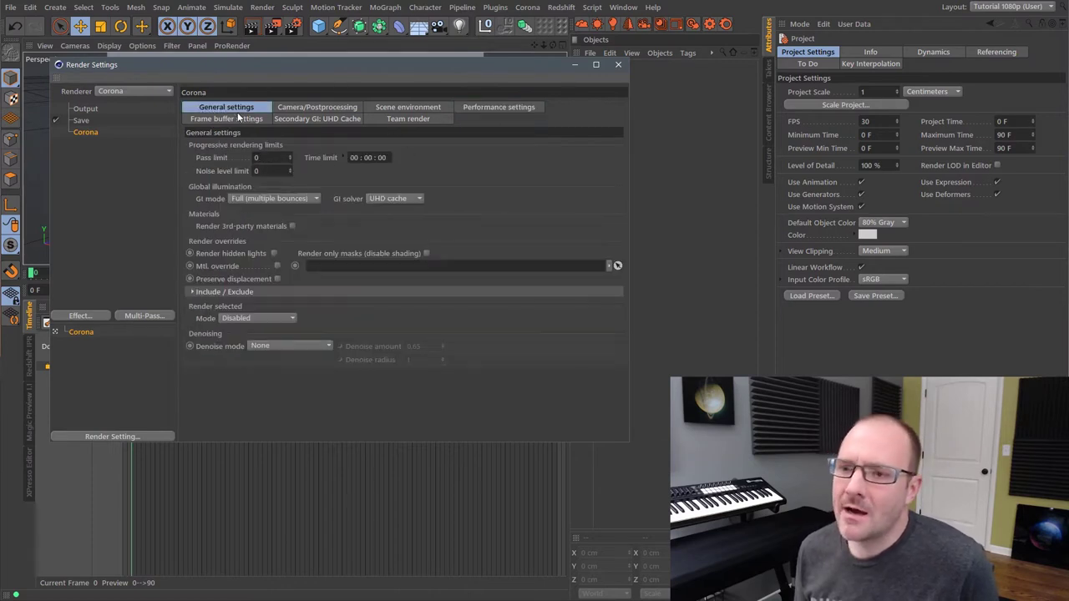
Step: Set the max passes for Corona's interactive rendering to 20 in the performance settings
click(496, 110)
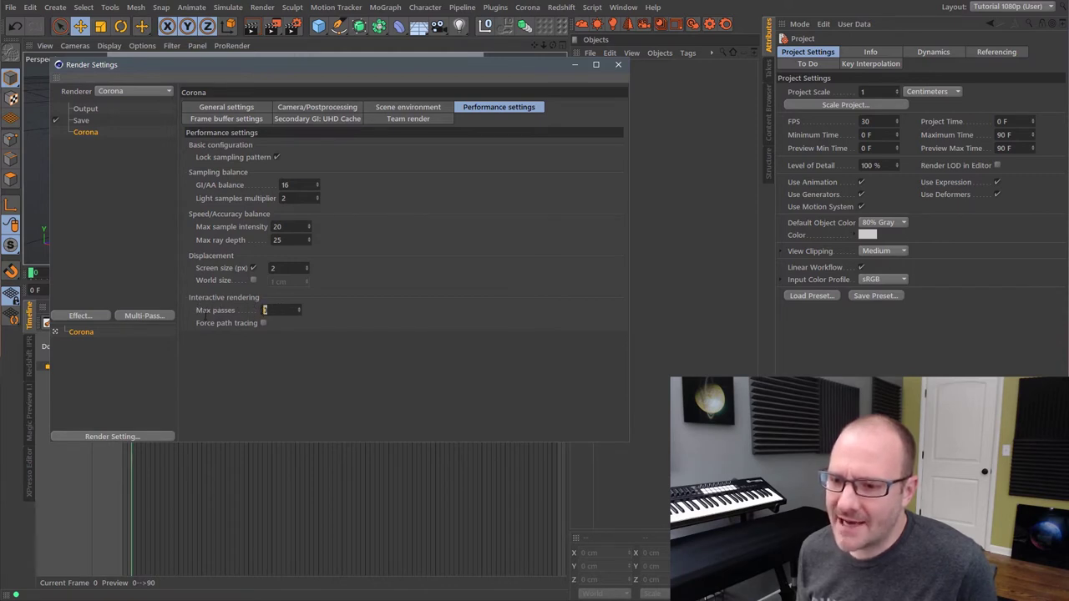
text(20)
key(Return)
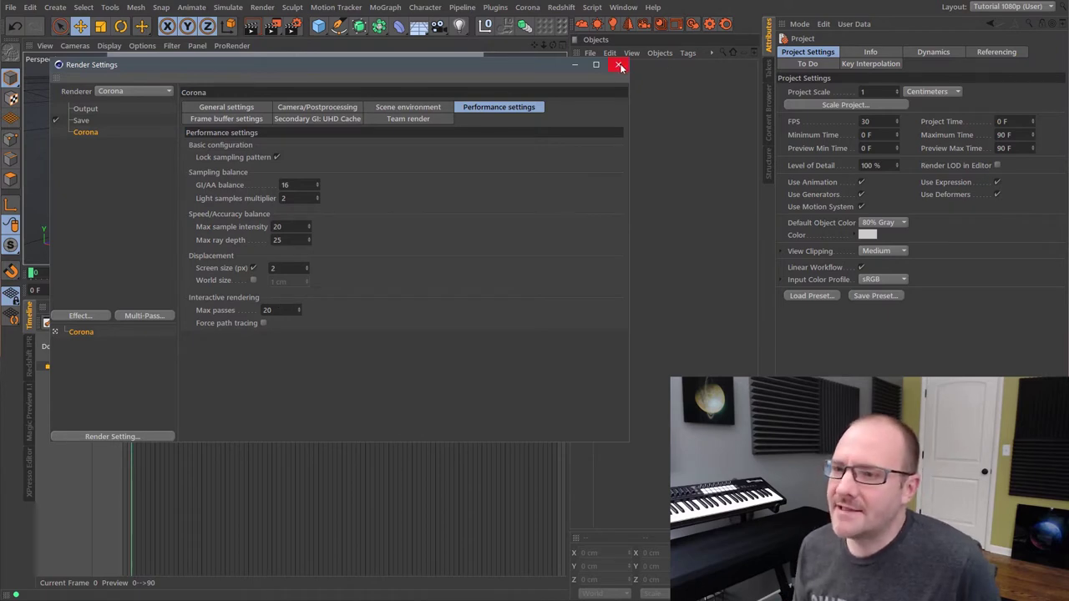
Step: Set the render output width to 800 pixels with the ratio locked and close the render settings
click(92, 109)
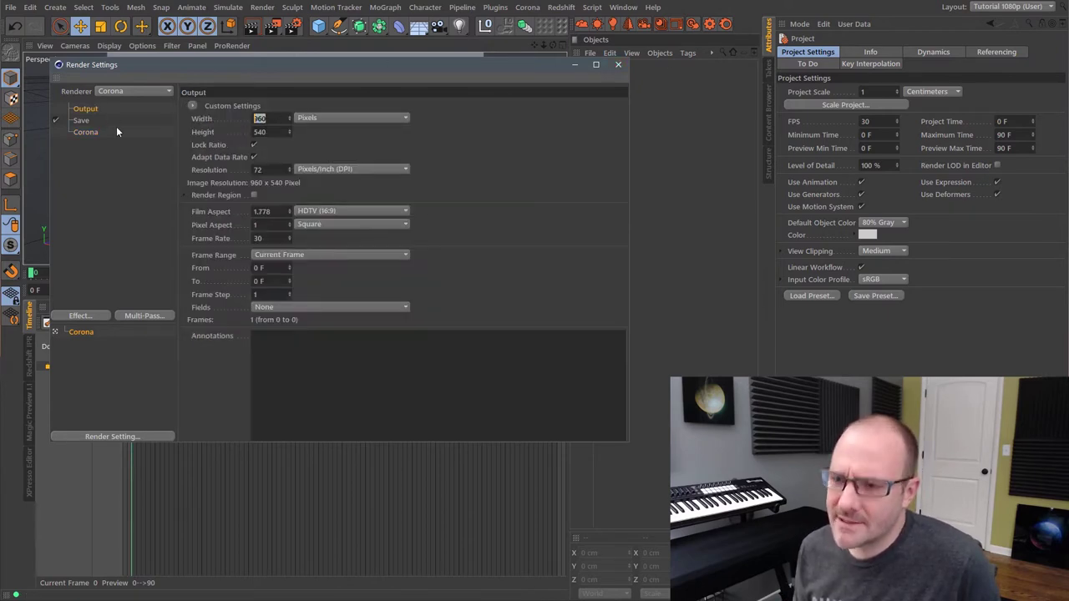
text(800)
key(Return)
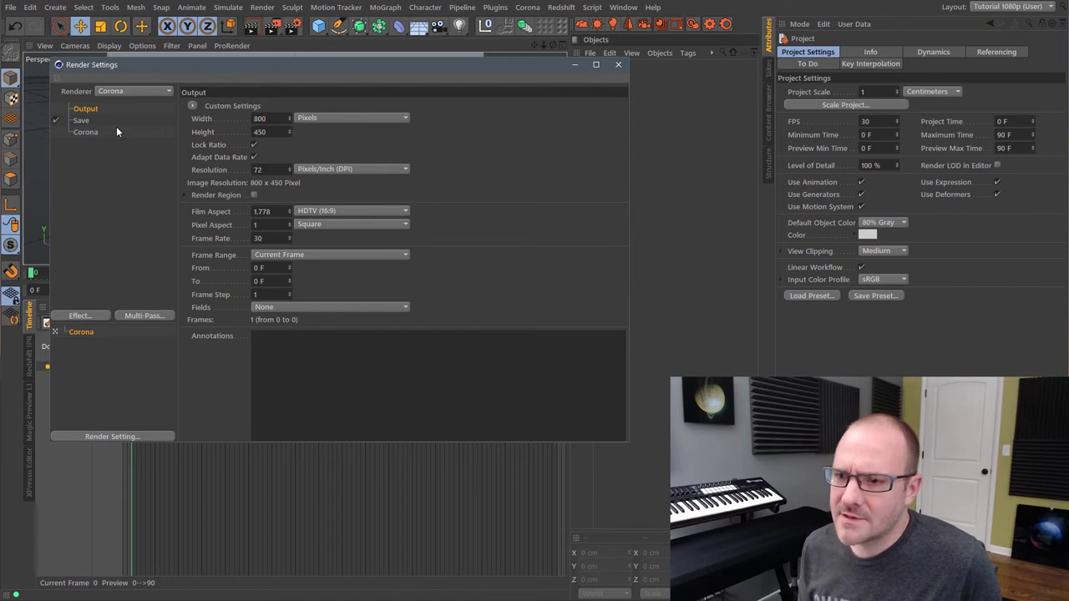
click(618, 65)
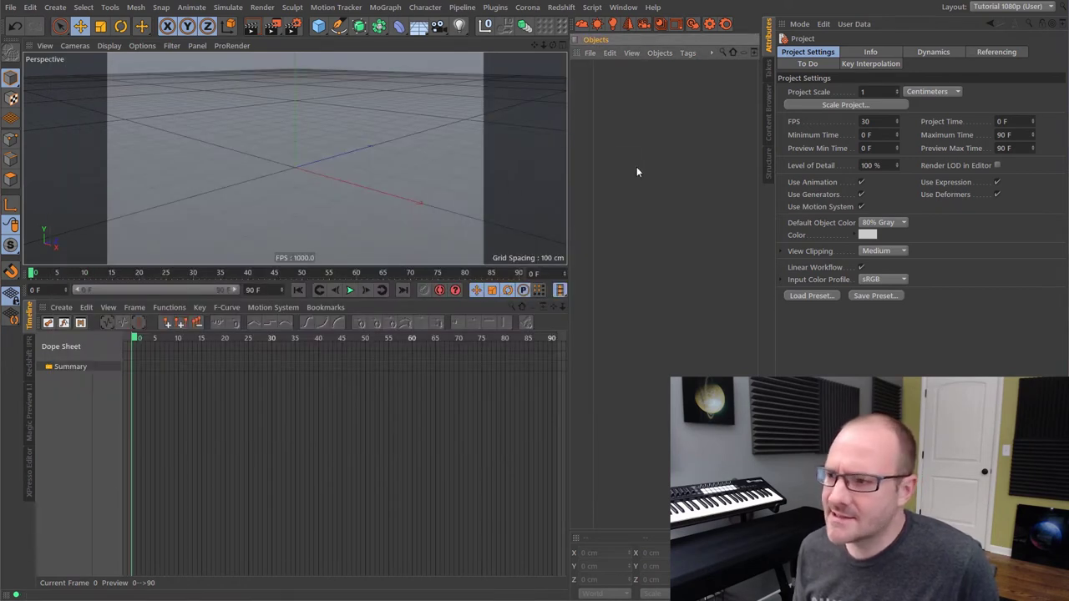
Step: Add a Plane primitive to the scene as the floor and deselect it
click(319, 26)
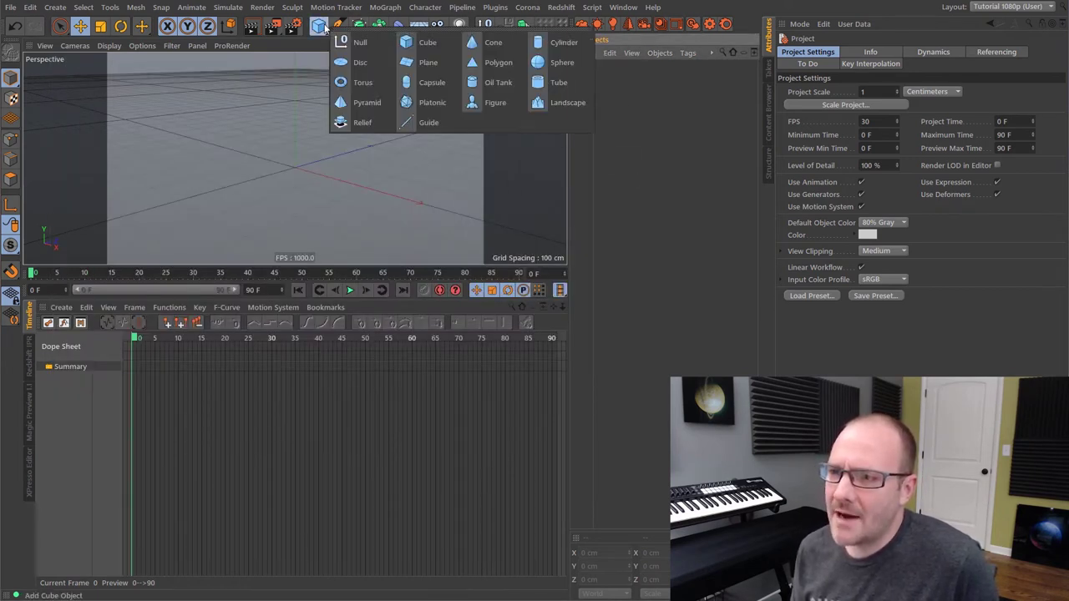
click(422, 62)
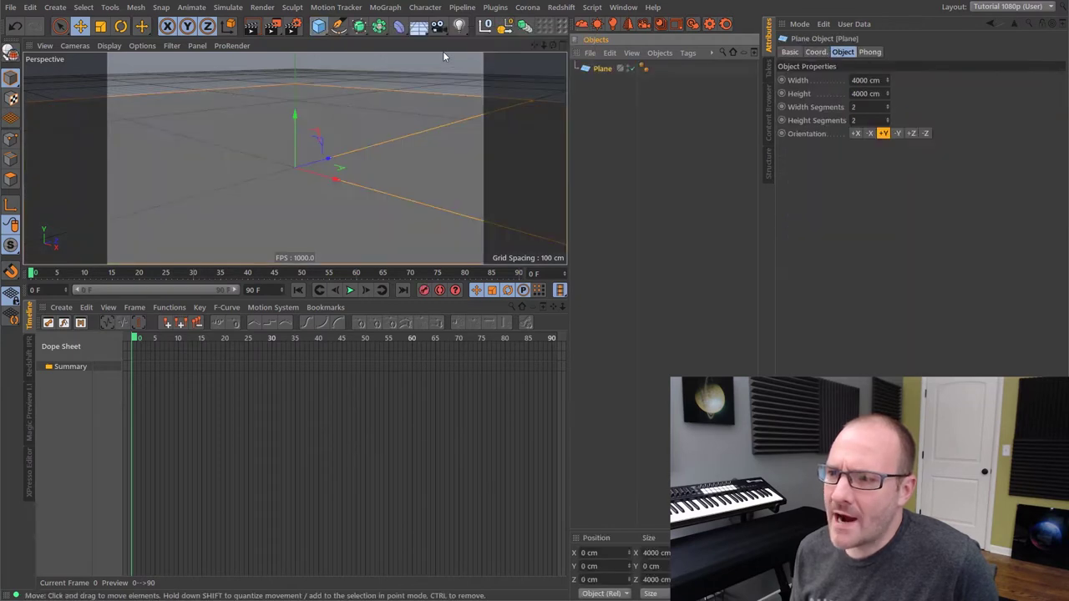
click(603, 125)
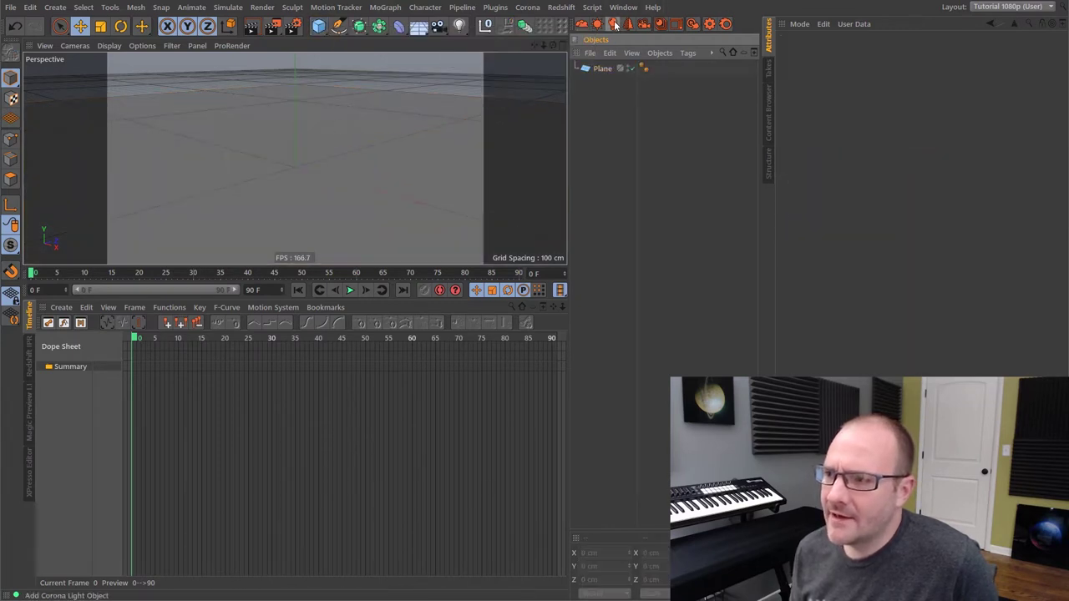
Step: Add a Sphere primitive resting on top of the plane at Y 50 cm
click(318, 26)
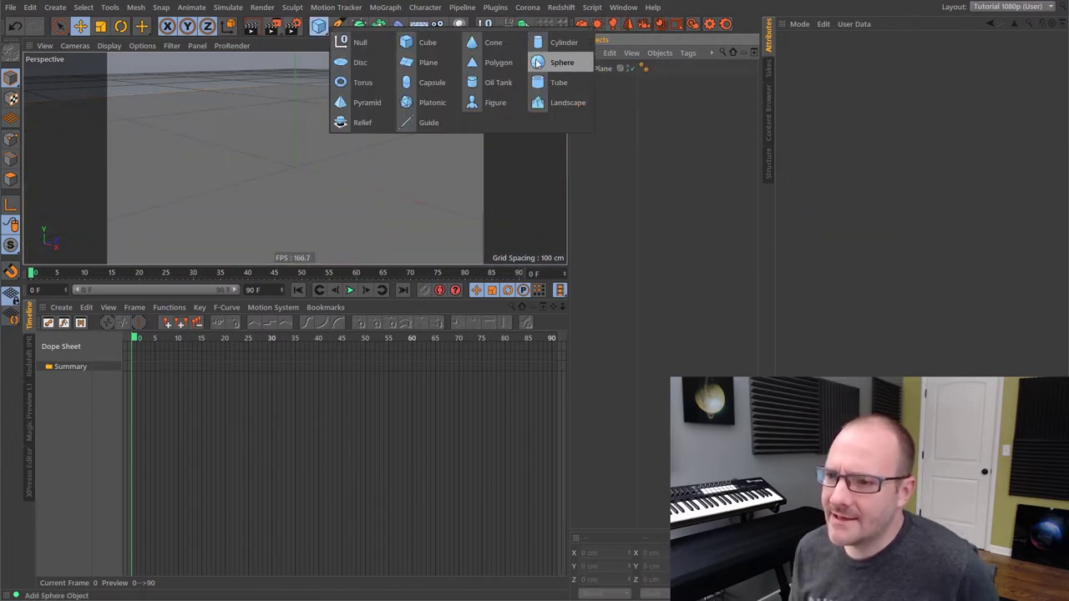
click(563, 66)
key(shift+d)
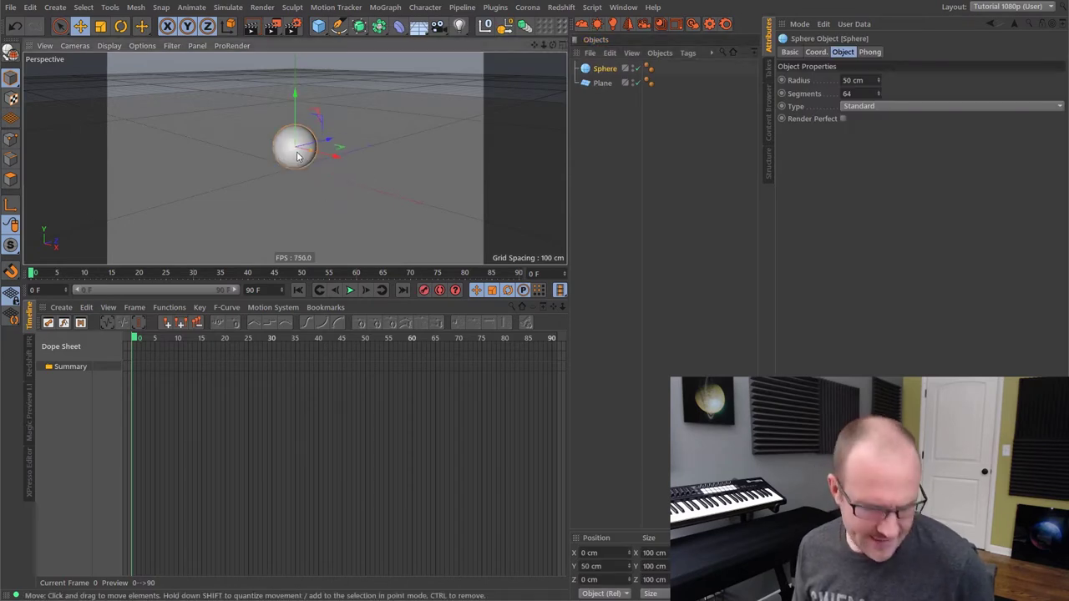
alt+right_drag(299, 150, 337, 150)
scroll(346, 149, up, 3)
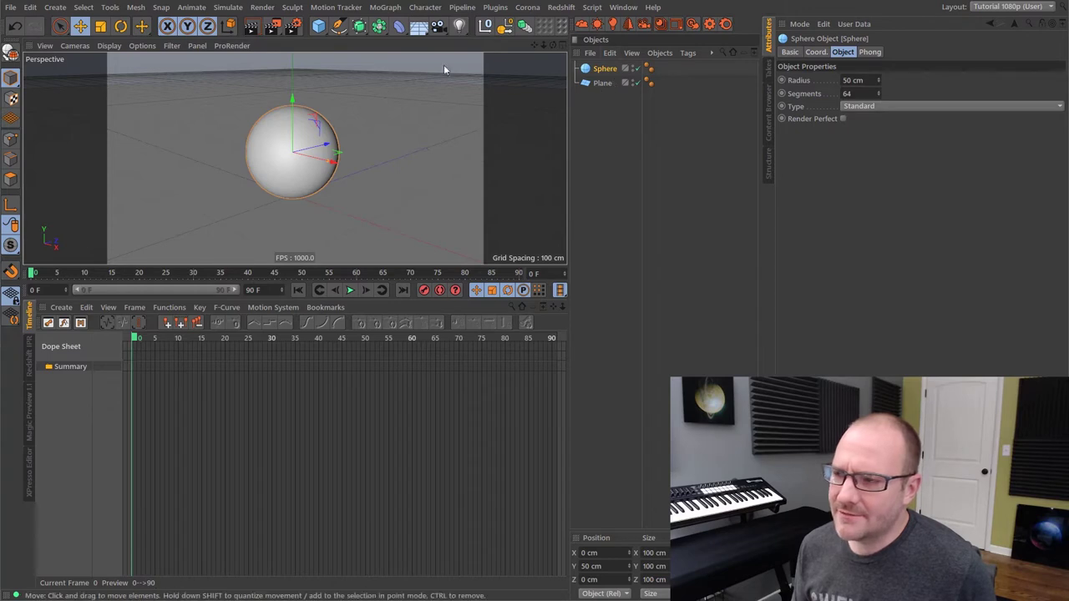
Step: Review the object properties of the plane and the sphere, leaving nothing selected
click(852, 24)
mouse_move(825, 25)
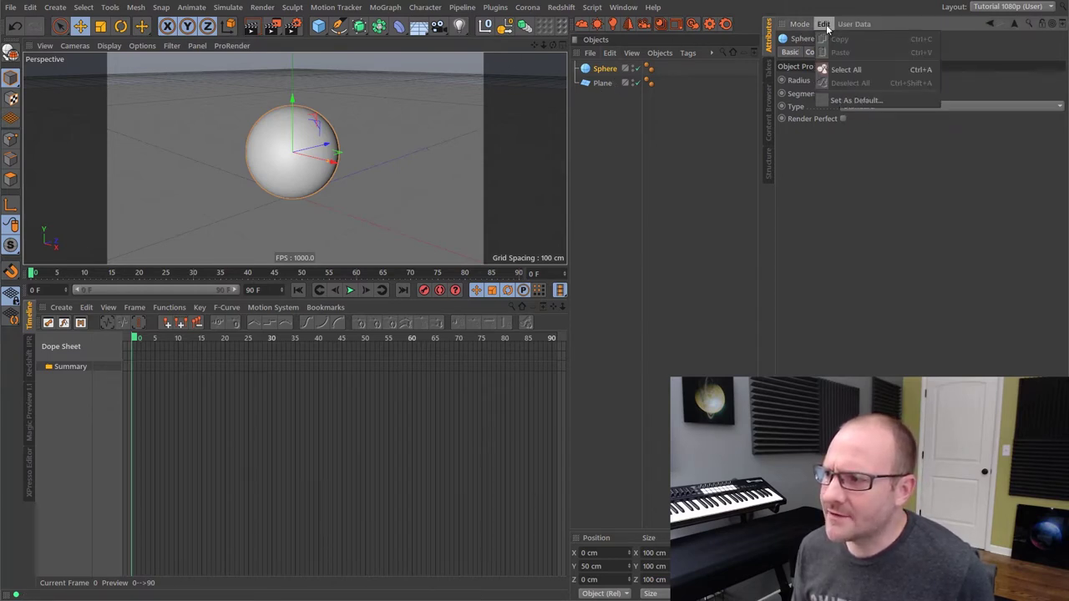
click(605, 143)
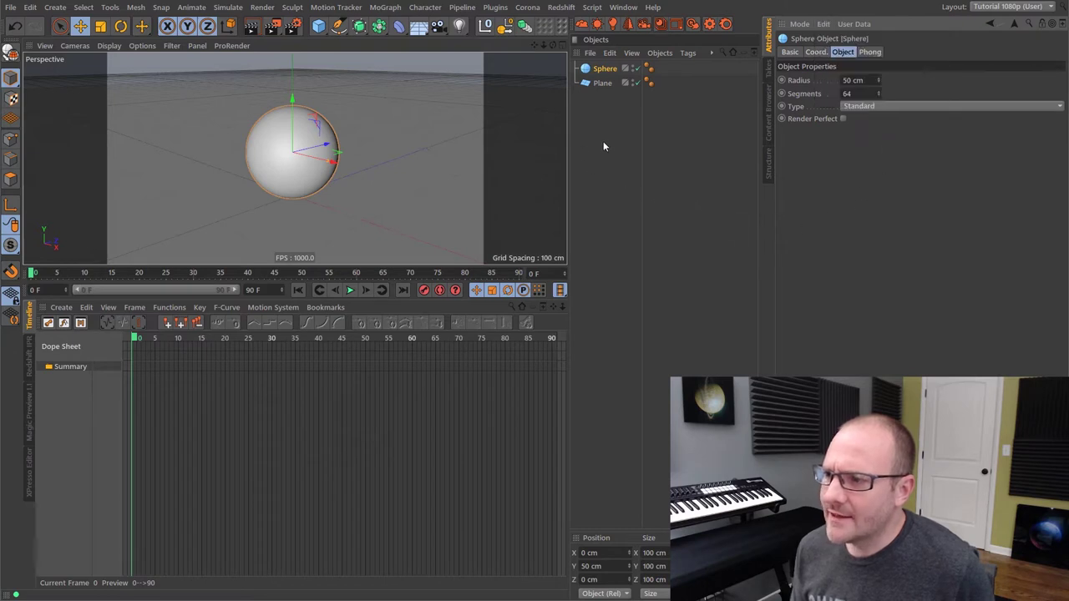
click(603, 141)
click(600, 83)
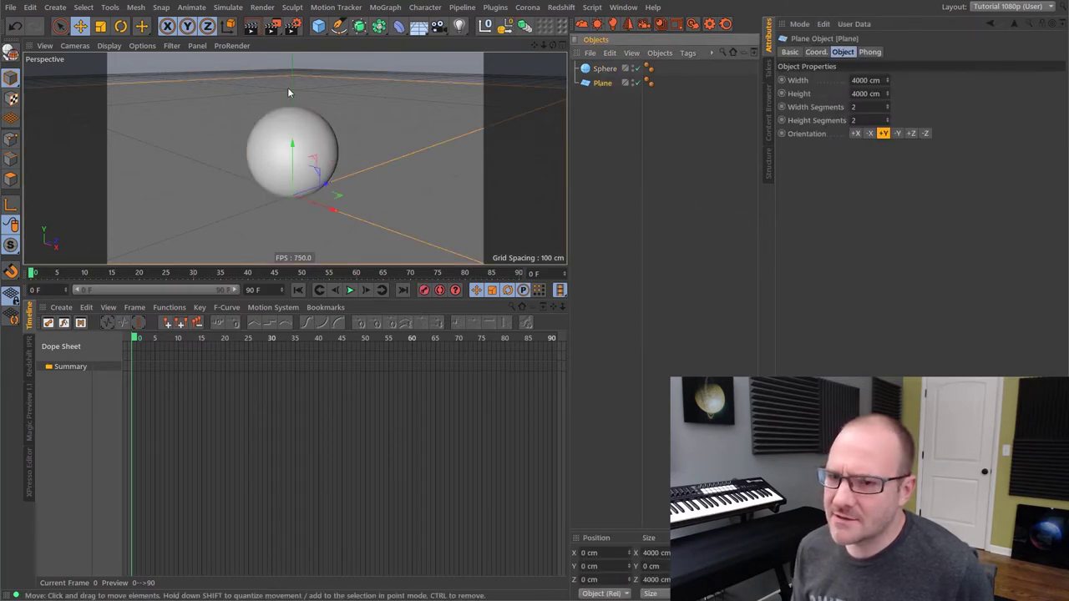
click(604, 69)
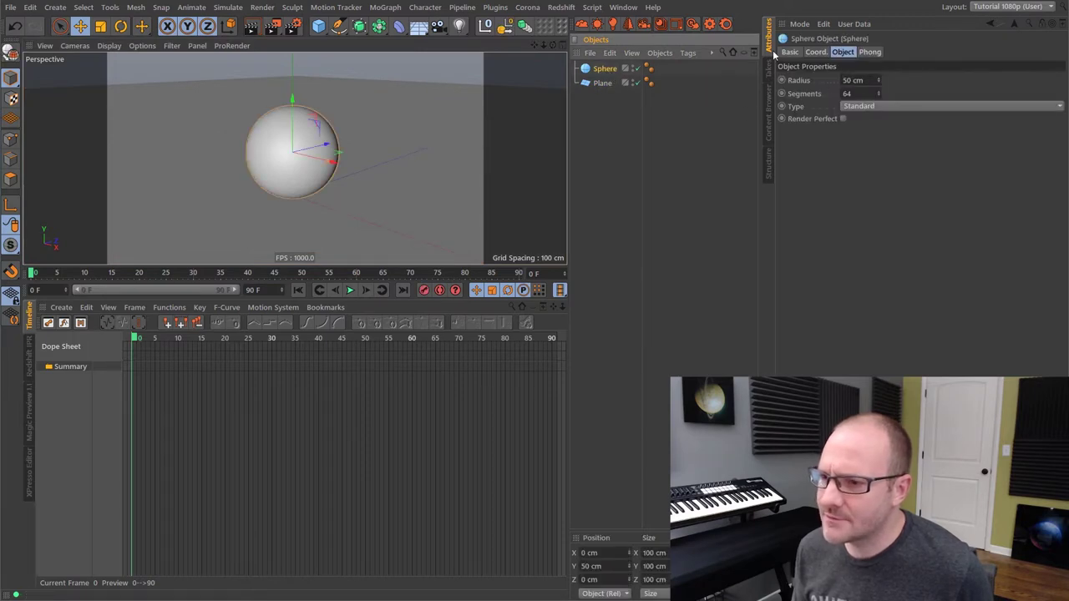
click(603, 130)
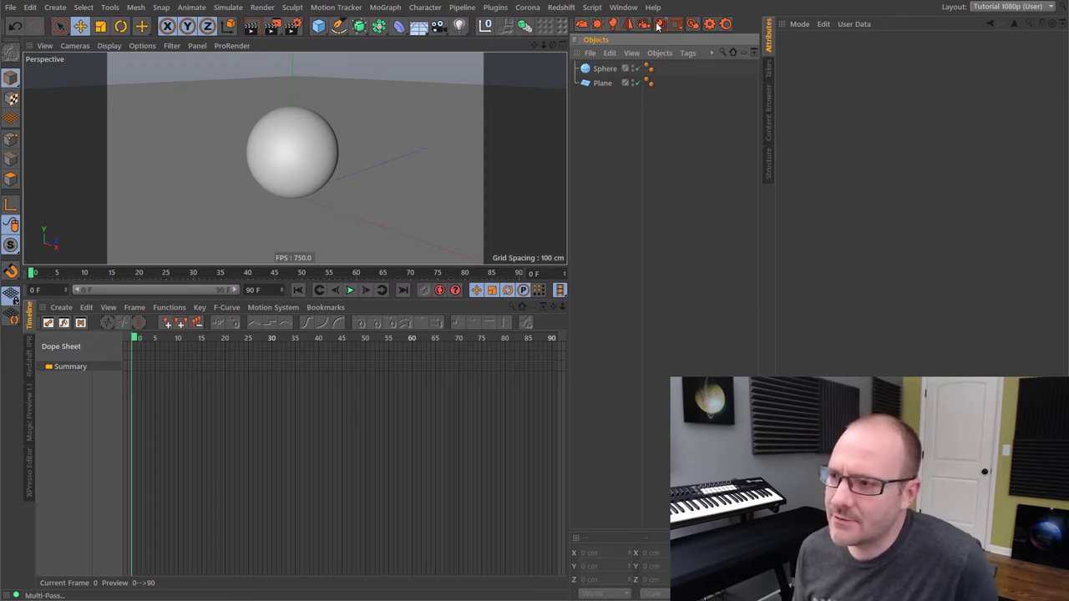
Step: Start Corona's interactive rendering and place the frame buffer window below the perspective view
click(526, 8)
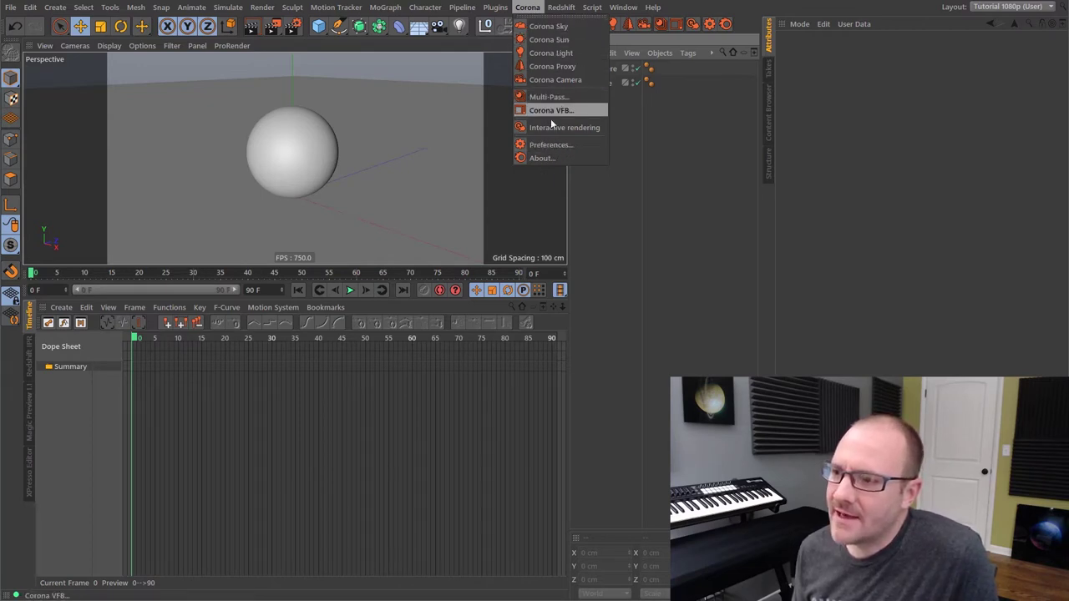
click(689, 131)
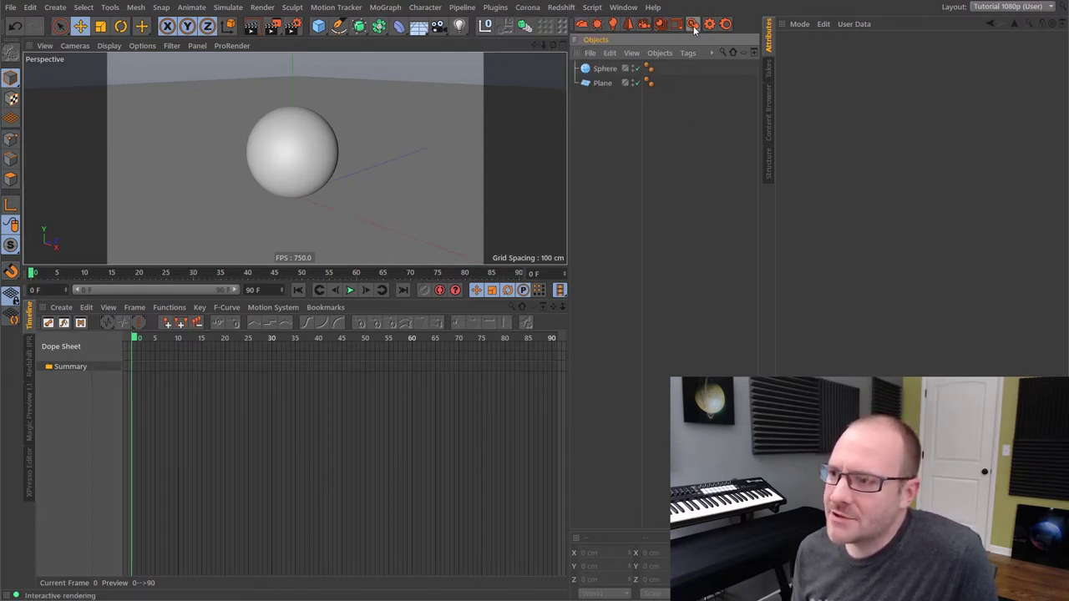
click(692, 24)
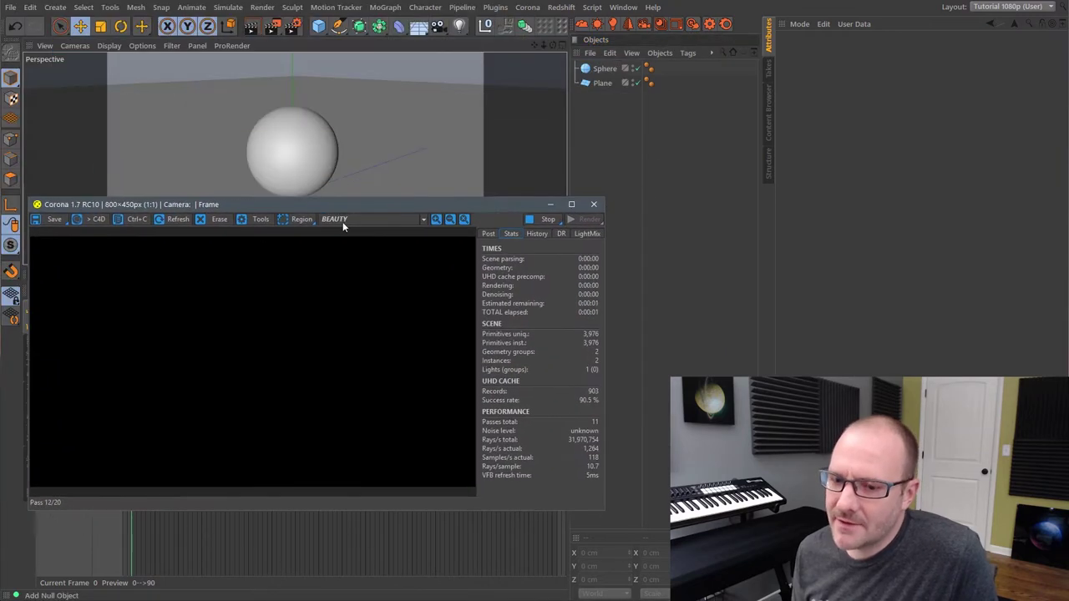
drag(381, 205, 341, 278)
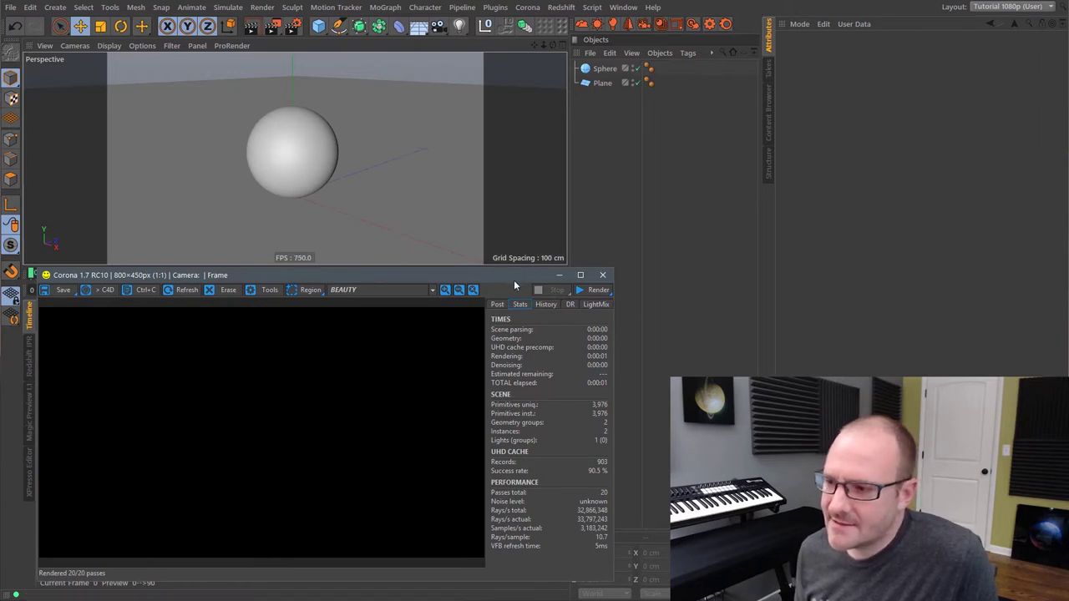
Step: Add a Corona area light and move it out of the sphere to its side, raised to about the sphere's mid-height
drag(514, 279, 507, 280)
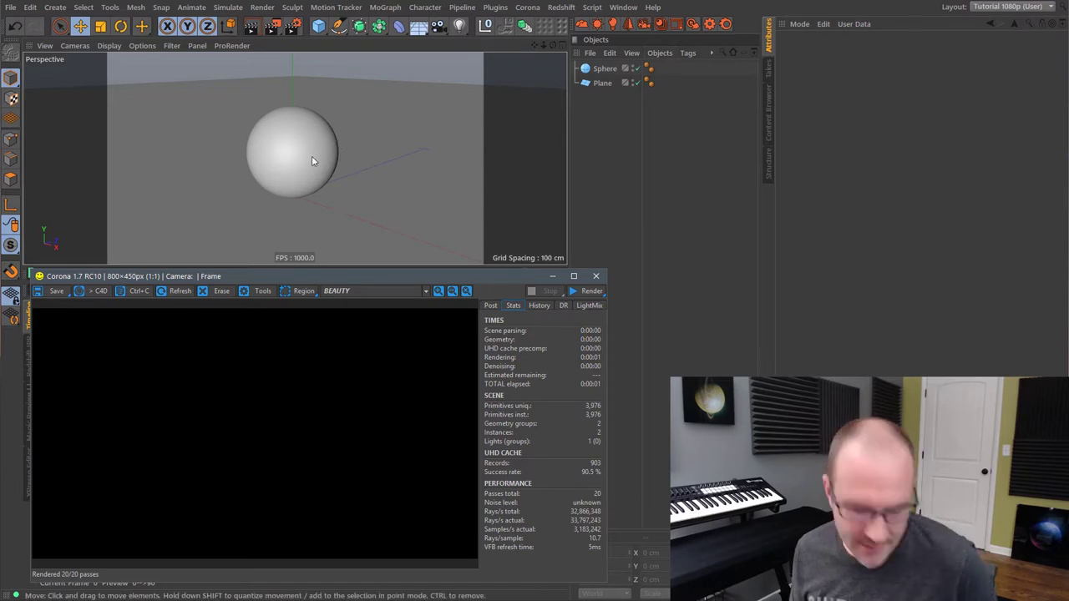
alt+middle_drag(306, 157, 307, 166)
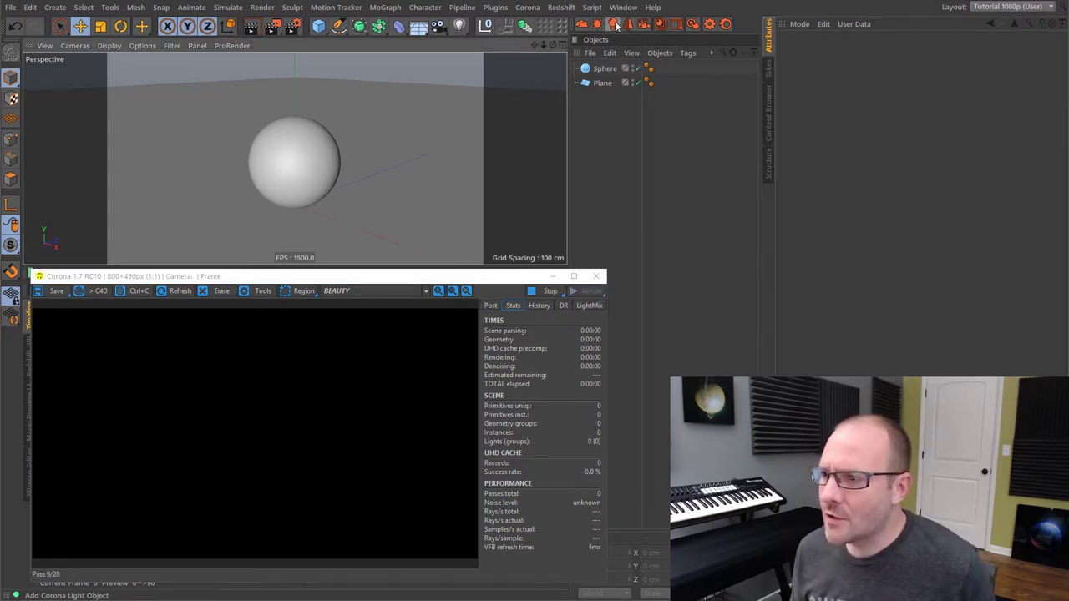
click(642, 135)
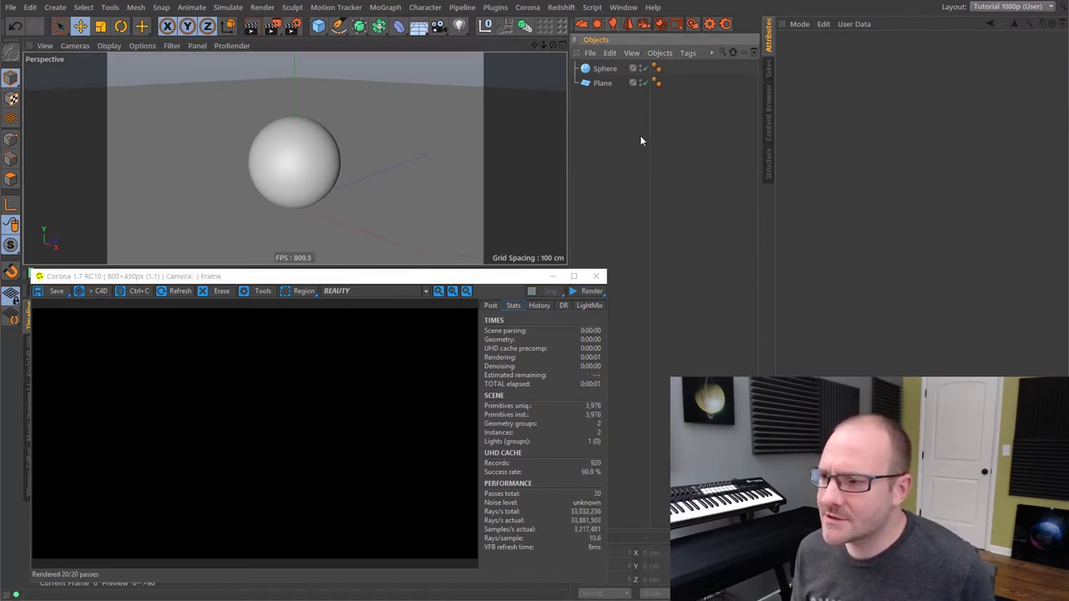
click(612, 24)
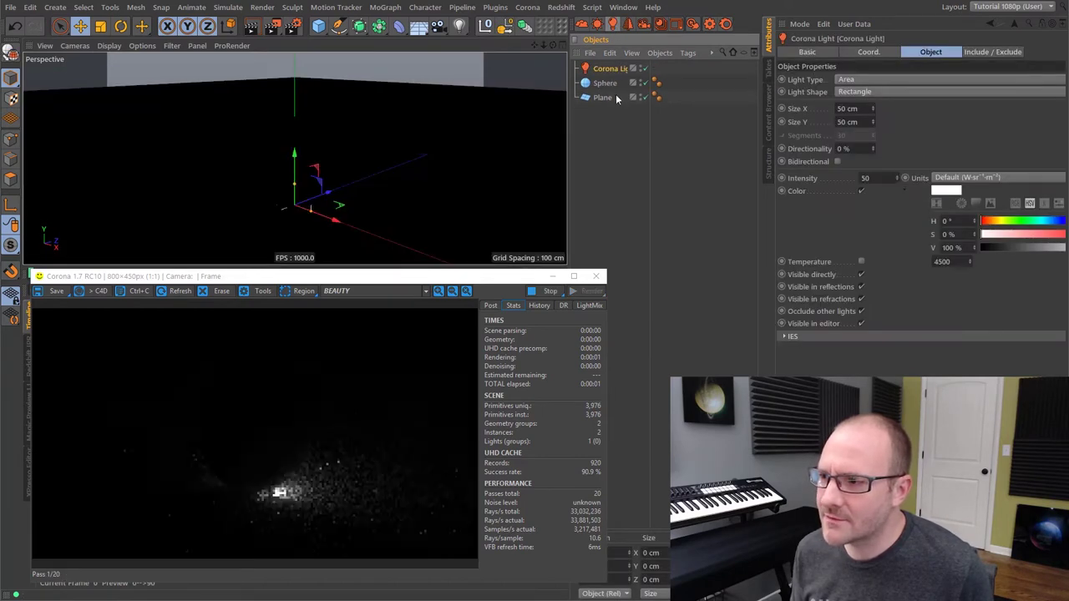
double_click(649, 122)
drag(329, 193, 269, 214)
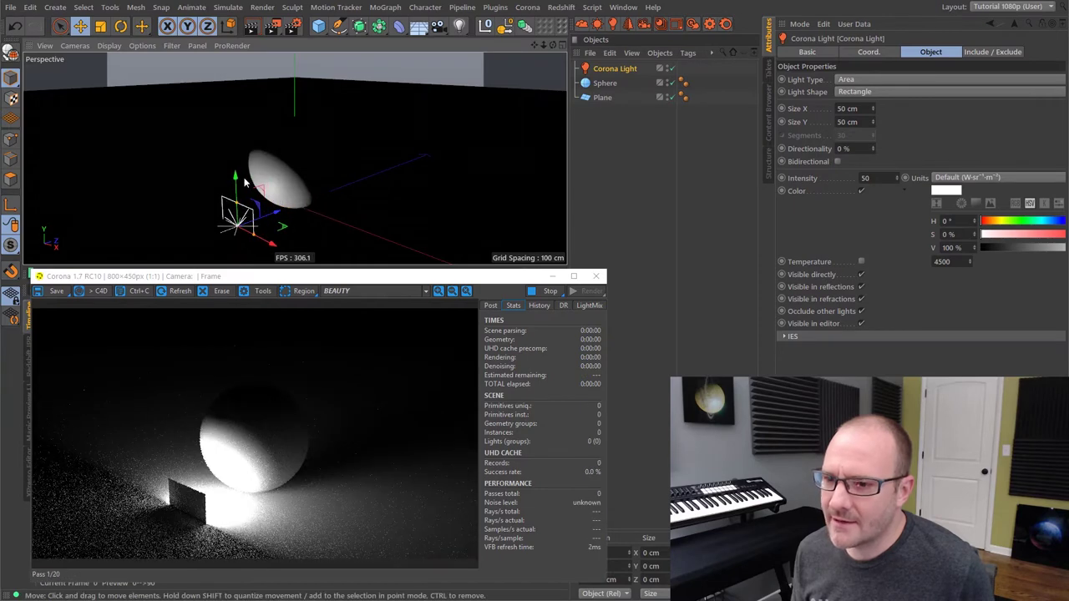
drag(236, 176, 239, 142)
drag(324, 166, 305, 132)
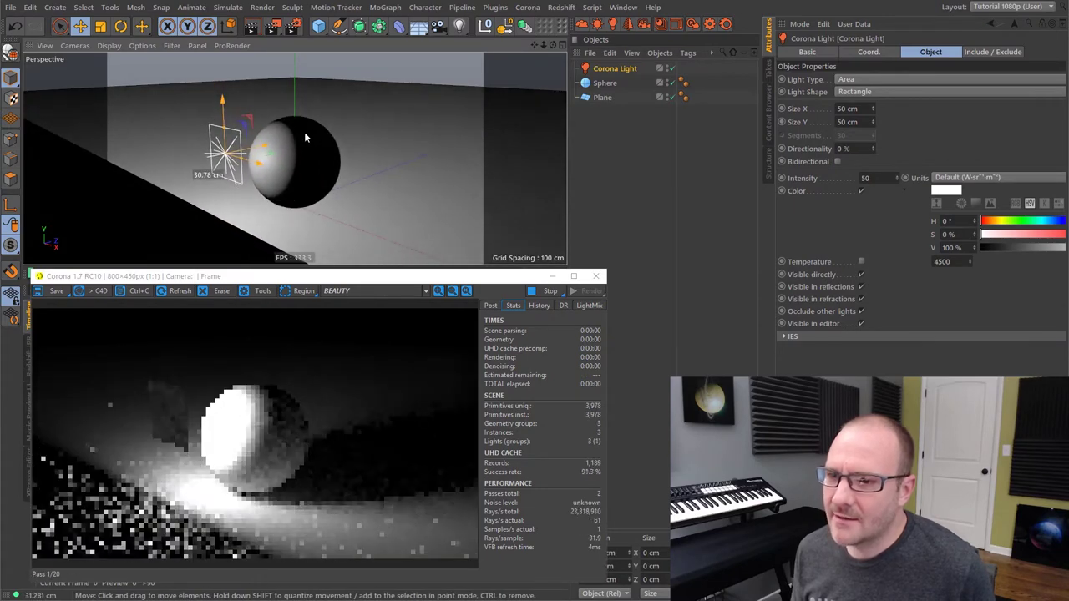
Step: Enlarge the Corona Light to about 130 by 76 cm and move it farther away from the sphere
drag(240, 159, 270, 166)
drag(225, 127, 237, 108)
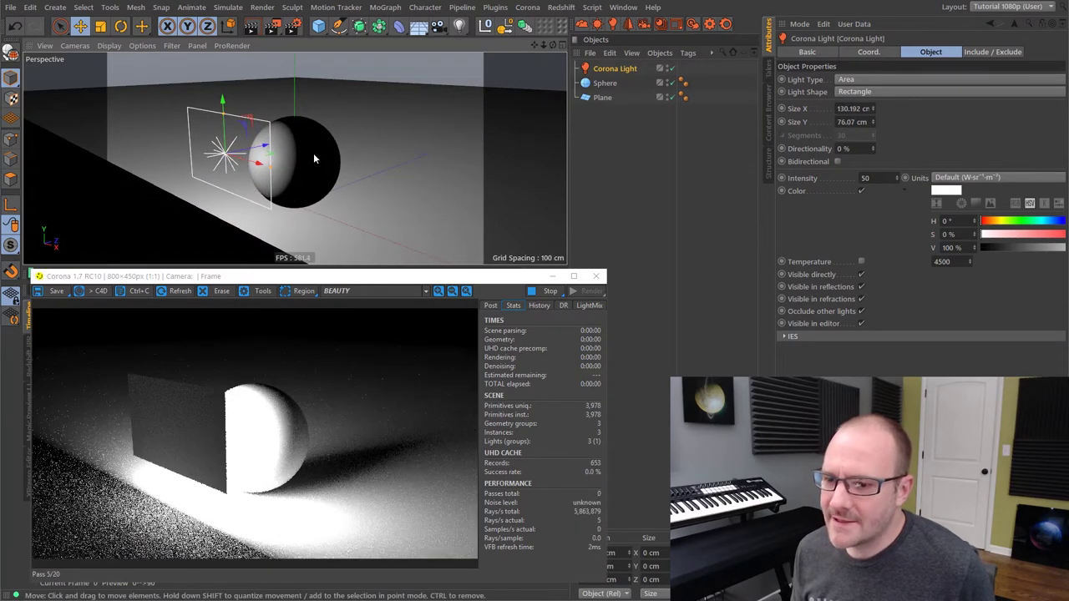
alt+drag(309, 153, 303, 160)
alt+right_drag(304, 160, 324, 160)
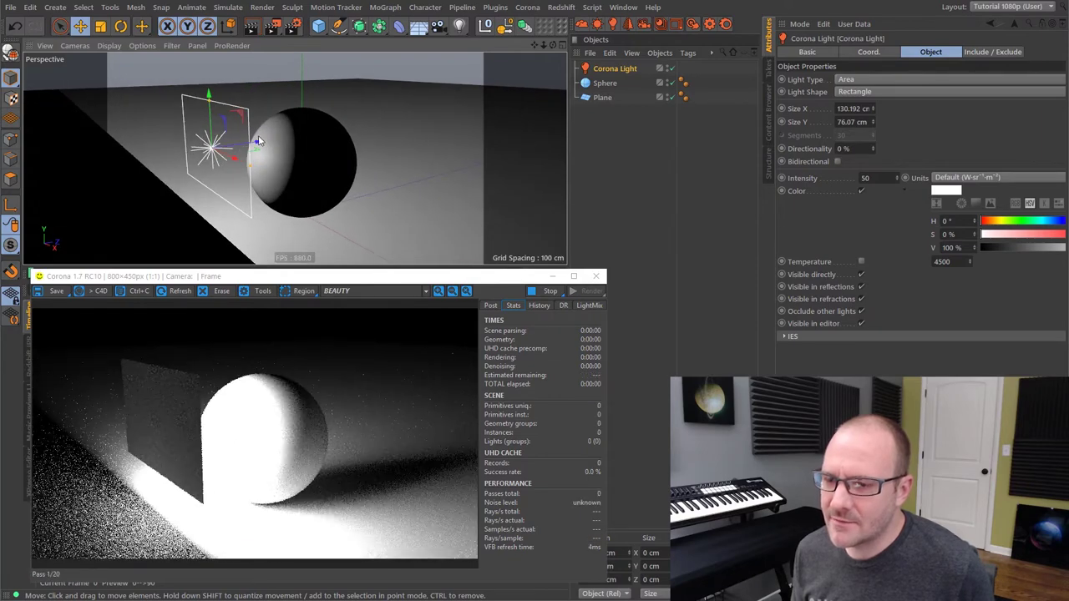
drag(261, 143, 239, 145)
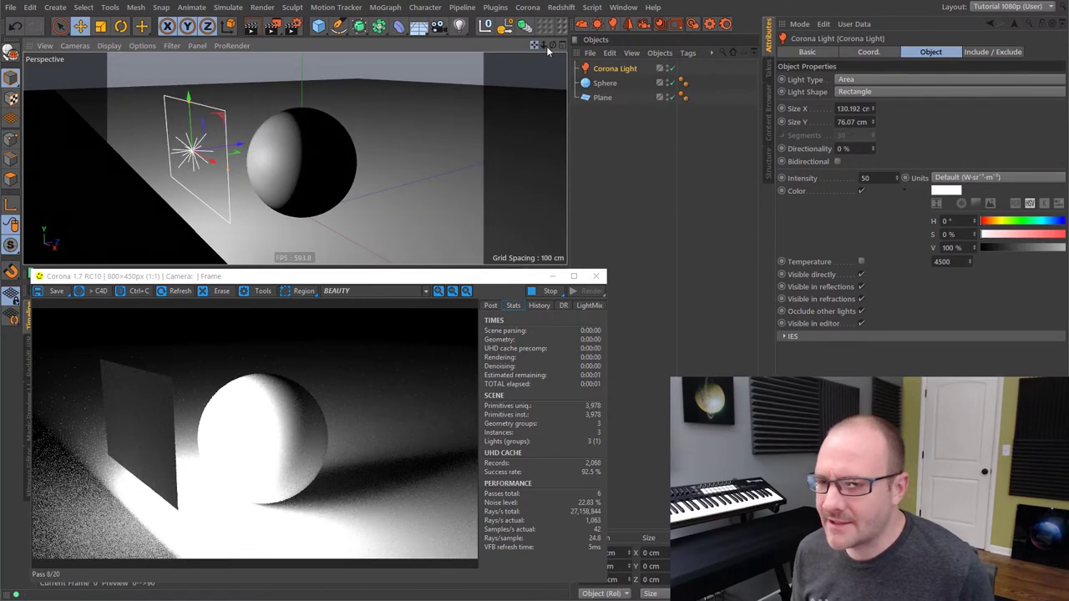
drag(546, 46, 360, 96)
alt+middle_drag(309, 158, 299, 158)
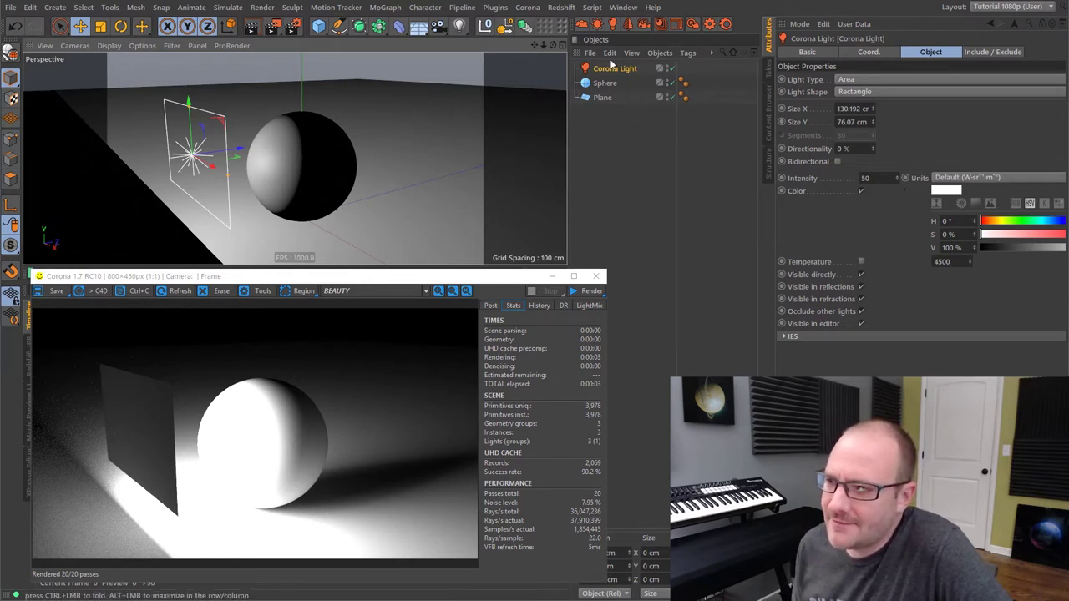
Step: Raise the Corona Light by about 9 cm
click(621, 120)
click(618, 67)
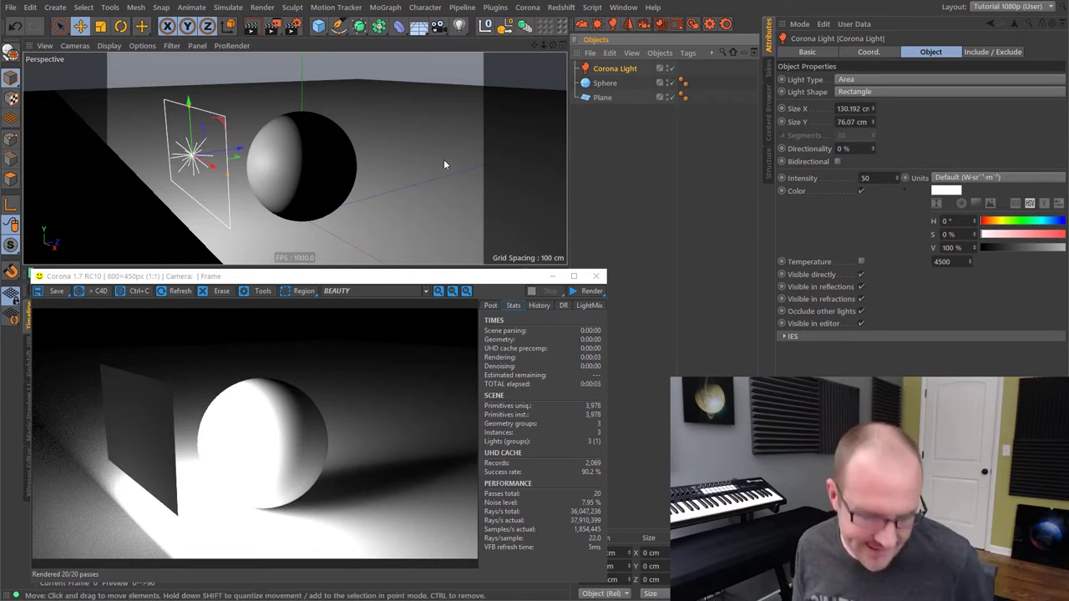
alt+middle_drag(311, 171, 329, 166)
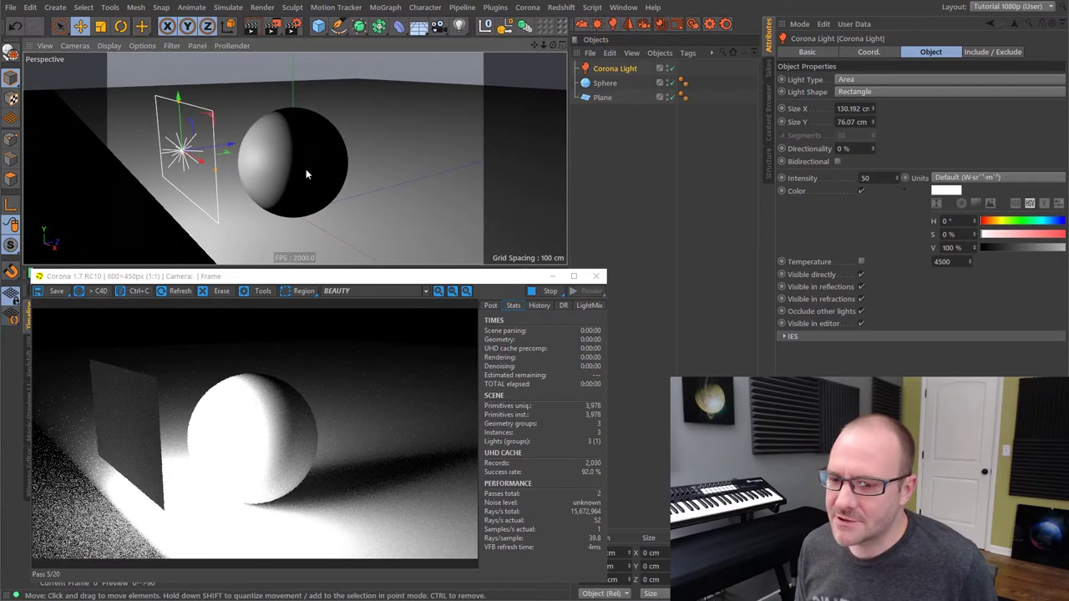
alt+drag(305, 170, 309, 172)
alt+middle_drag(299, 179, 305, 177)
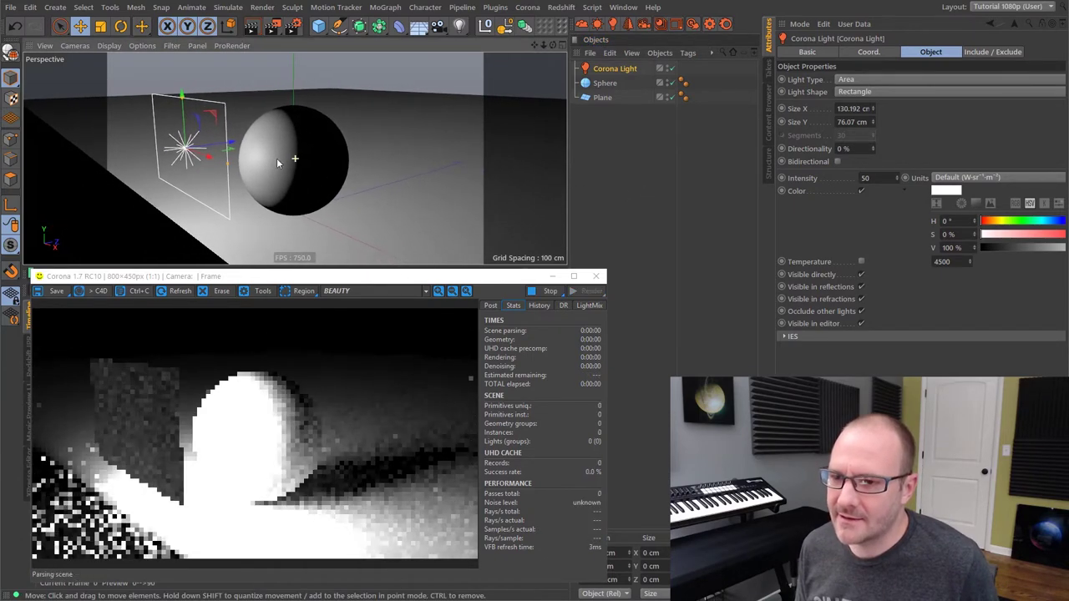
drag(183, 101, 183, 88)
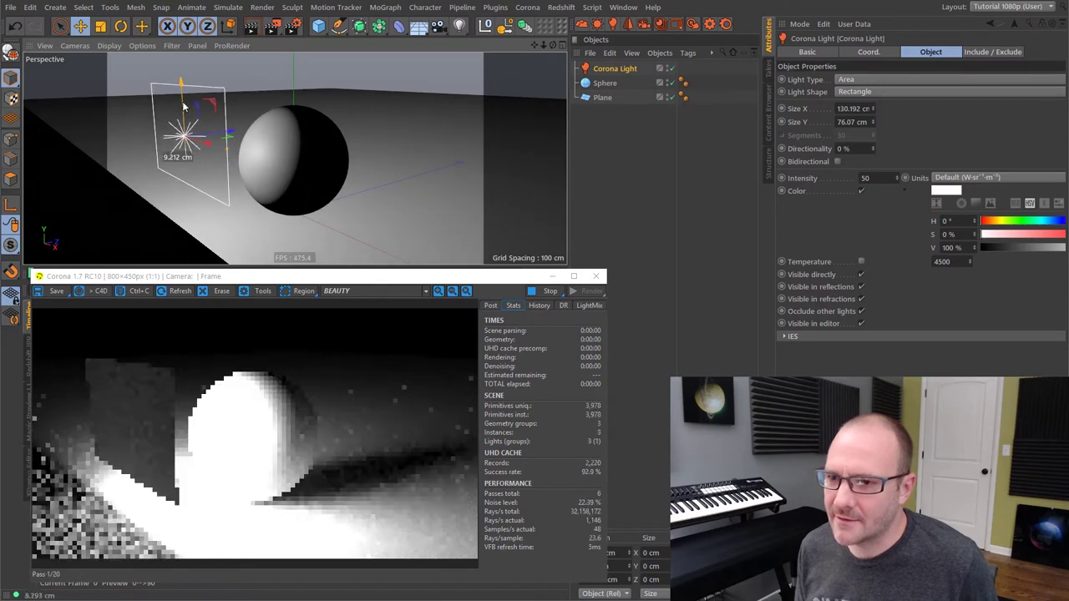
Step: Add a Target tag to the Corona Light and set the Sphere as its target object
right_click(635, 71)
mouse_move(681, 81)
click(835, 386)
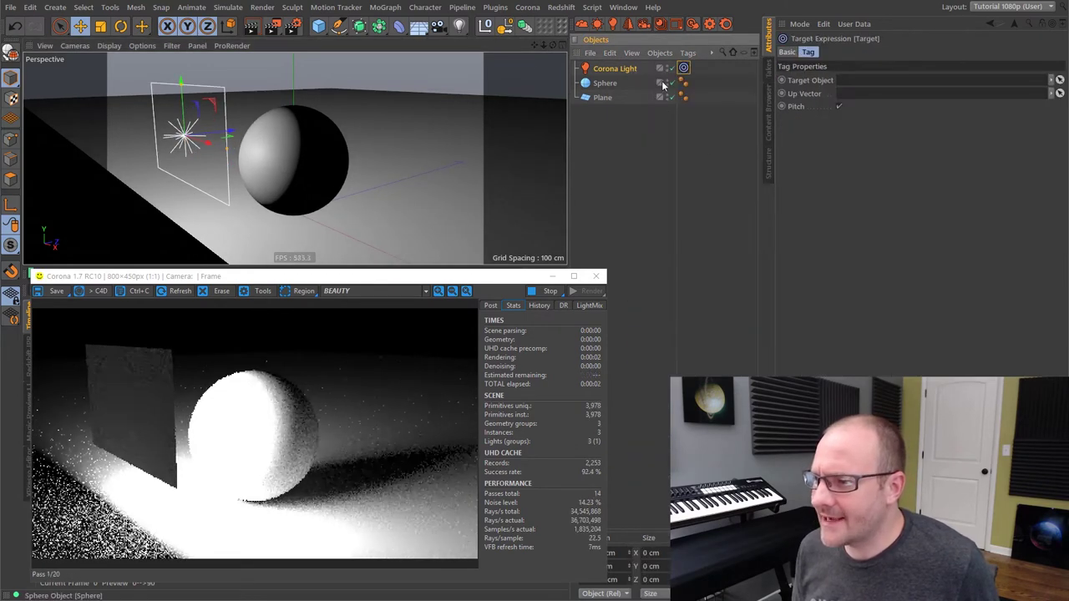
drag(605, 82, 852, 81)
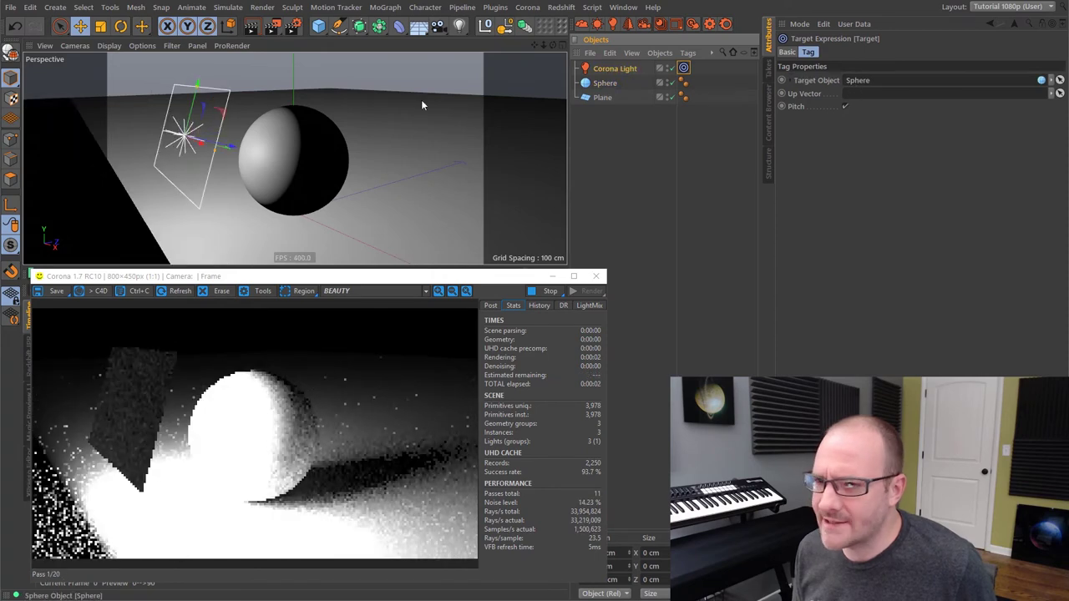
mouse_move(272, 158)
alt+mouse_down()
mouse_move(304, 162)
mouse_move(275, 160)
alt+mouse_up()
Step: Set the tone mapping exposure of the Corona frame buffer to -5 EV
click(490, 305)
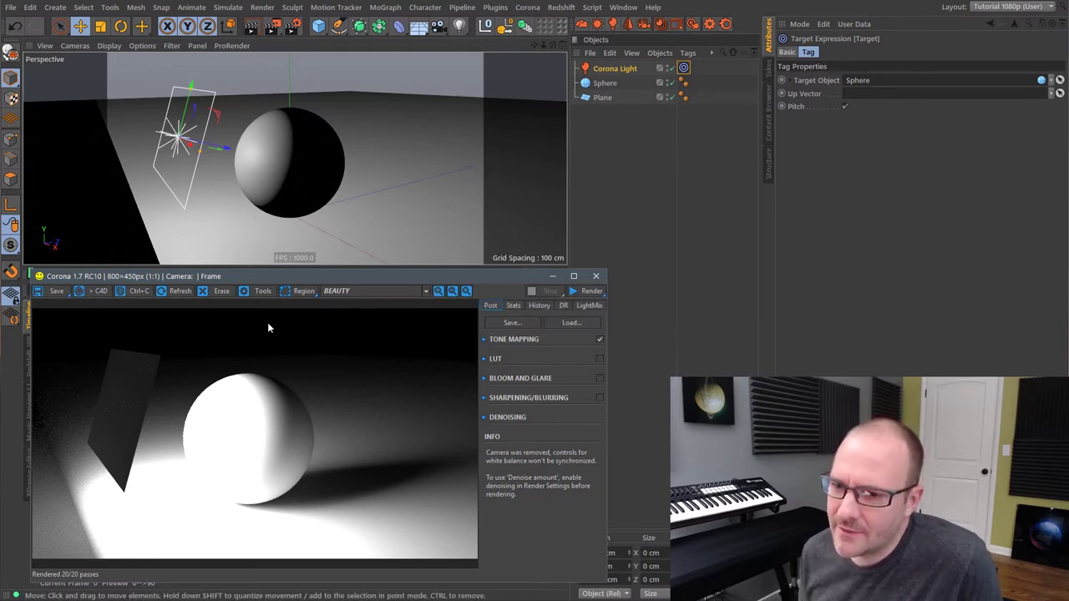
click(513, 340)
click(575, 359)
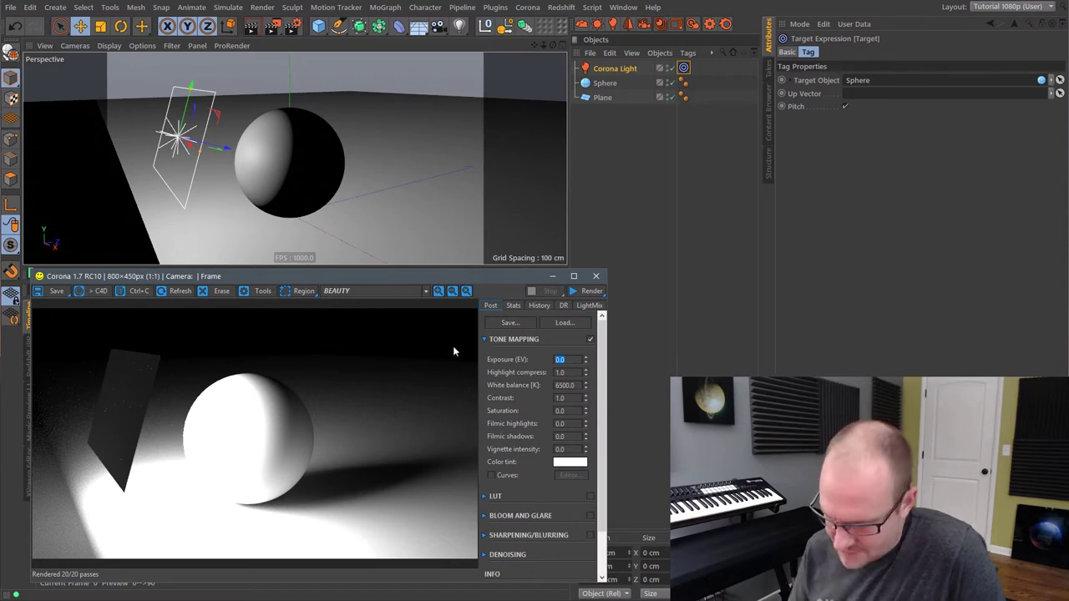
text(-5)
key(Return)
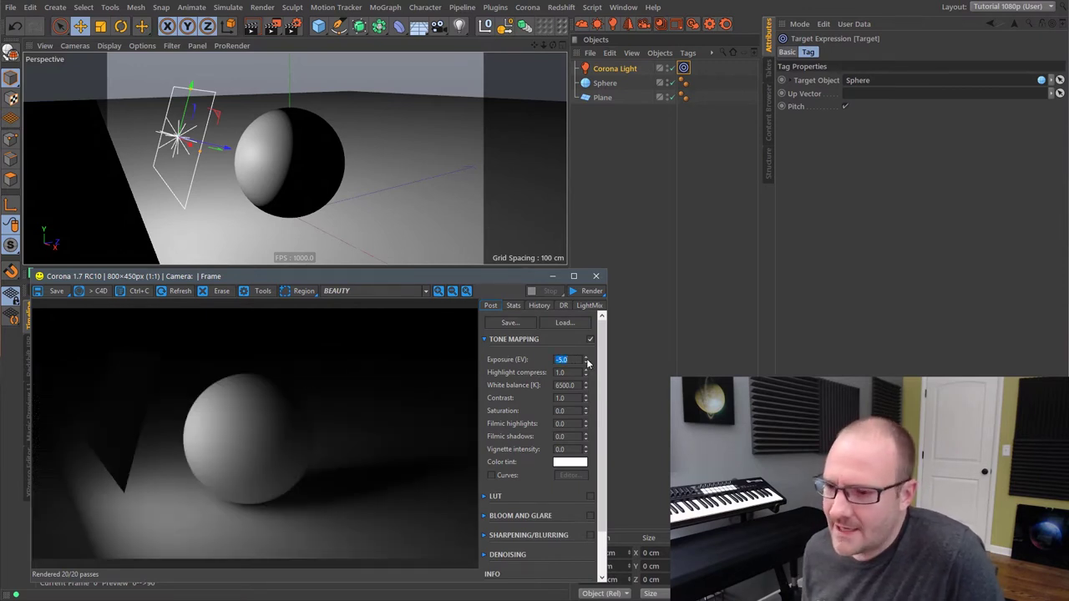
Step: Move the targeted Corona Light higher so that it shines down on the sphere
scroll(294, 157, up, 2)
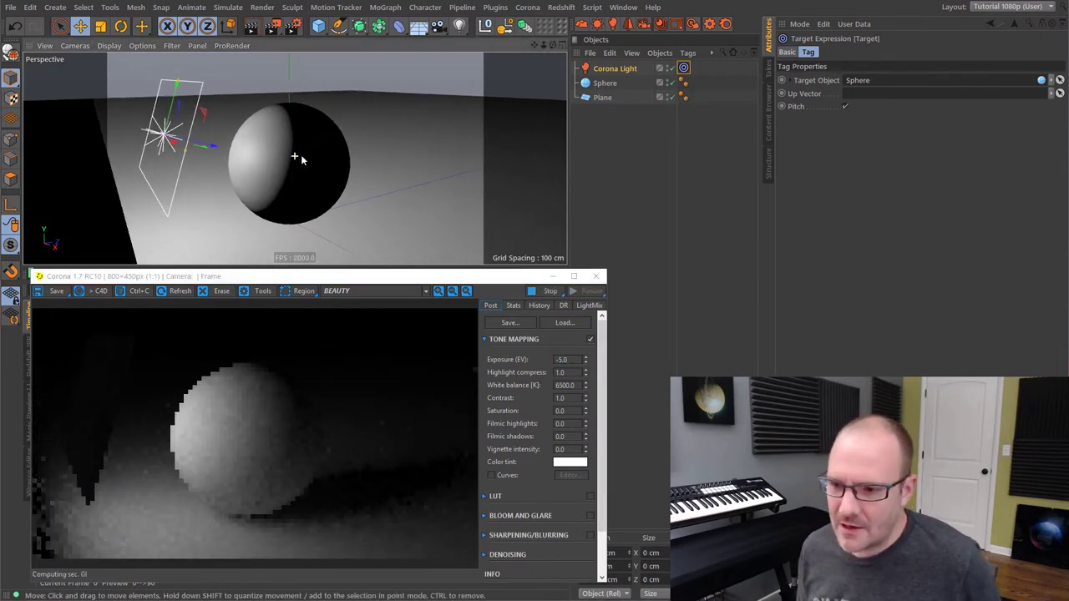
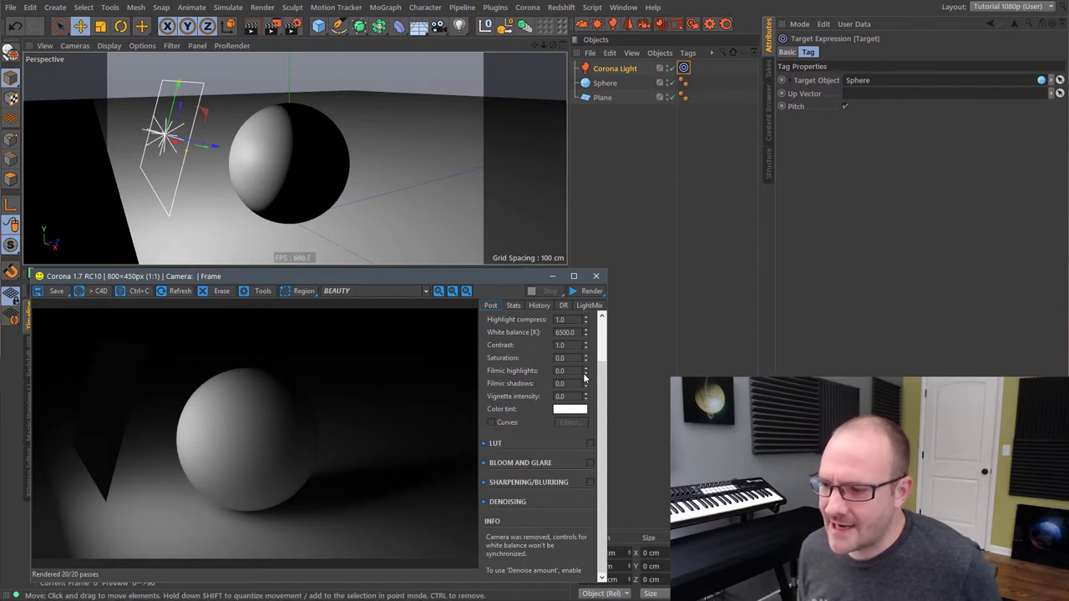
scroll(576, 376, up, 2)
drag(280, 149, 280, 103)
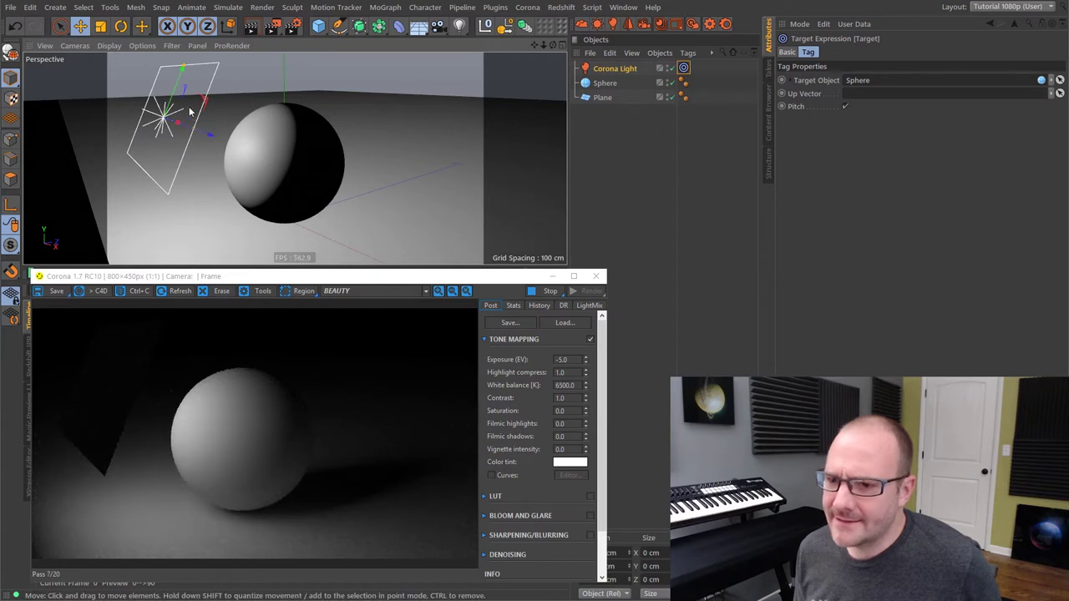
drag(179, 122, 188, 108)
Step: Orbit, pan and zoom around the sphere to examine how the interactive render follows the perspective view
alt+drag(325, 131, 270, 147)
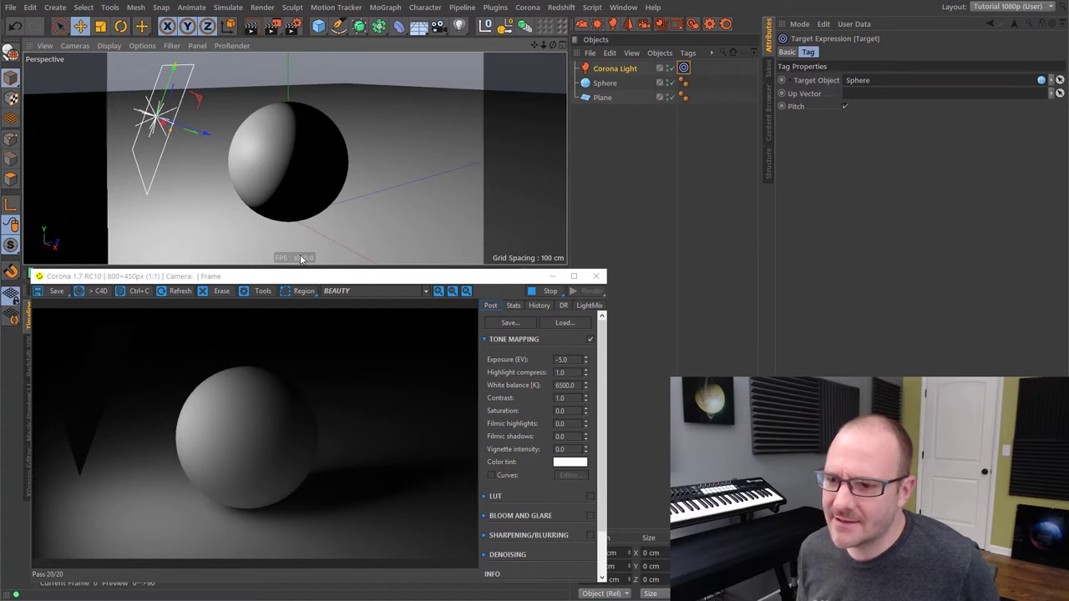
mouse_move(292, 160)
alt+right_down()
mouse_move(308, 153)
mouse_move(294, 159)
alt+right_up()
scroll(288, 172, up, 3)
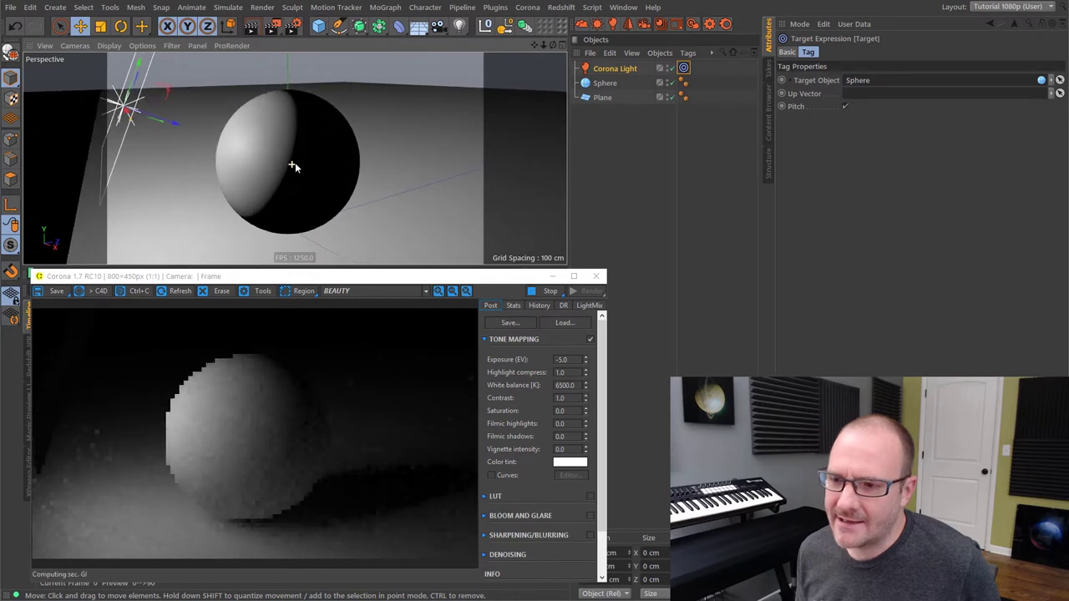
alt+middle_drag(283, 173, 276, 171)
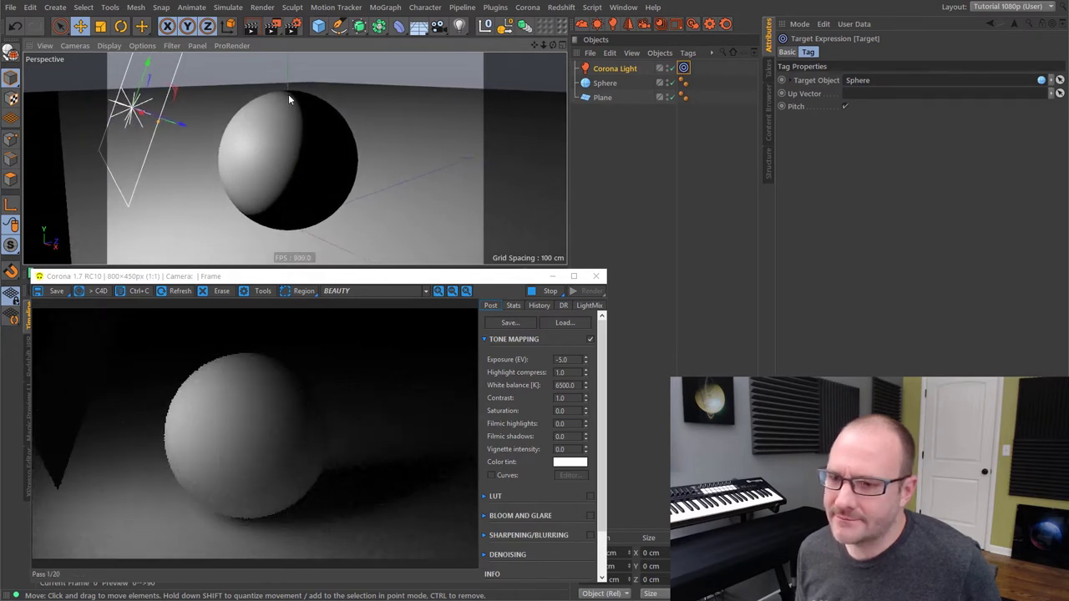
alt+right_drag(285, 160, 276, 162)
alt+middle_drag(275, 162, 282, 173)
mouse_move(282, 173)
alt+mouse_down()
mouse_move(270, 177)
mouse_move(282, 176)
alt+mouse_up()
alt+middle_drag(266, 177, 265, 175)
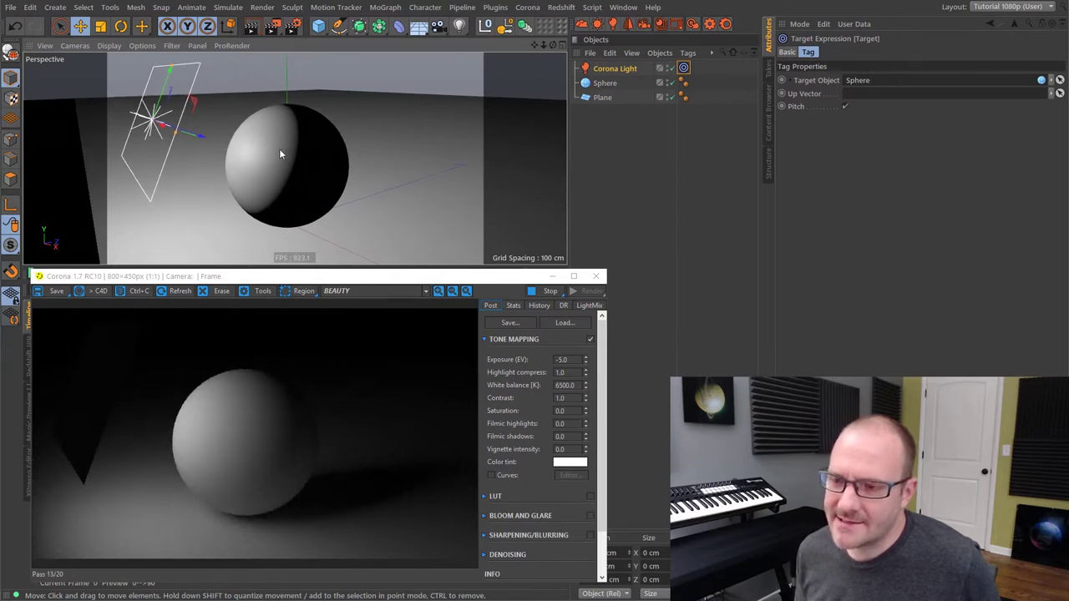
alt+right_drag(280, 151, 281, 173)
alt+middle_drag(270, 184, 273, 183)
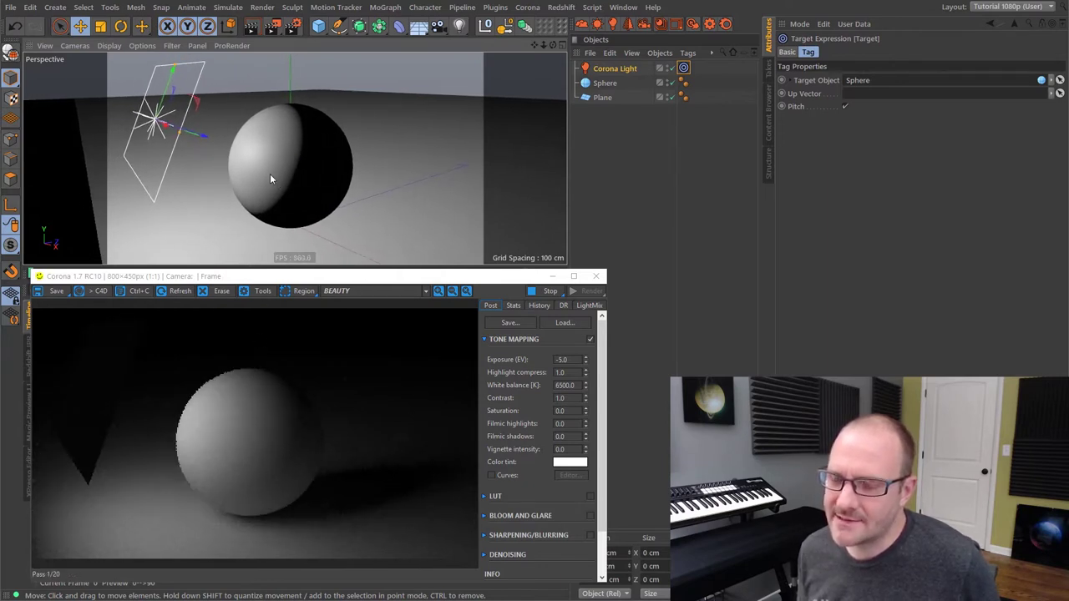
alt+drag(275, 187, 326, 147)
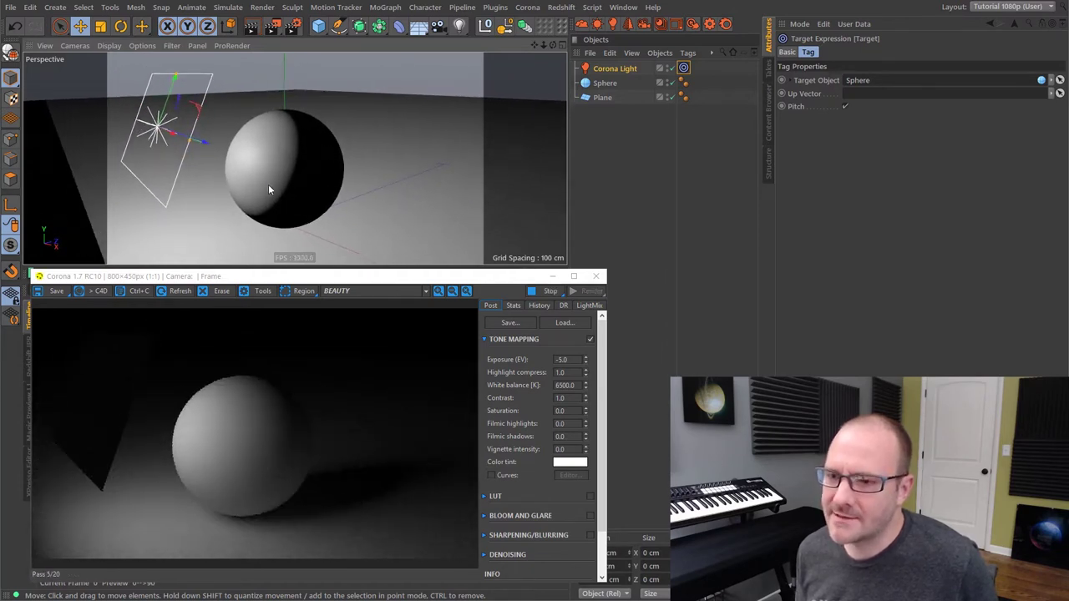
alt+drag(270, 181, 281, 181)
Step: Duplicate the Corona Light and place the copy on the opposite side of the sphere
click(632, 127)
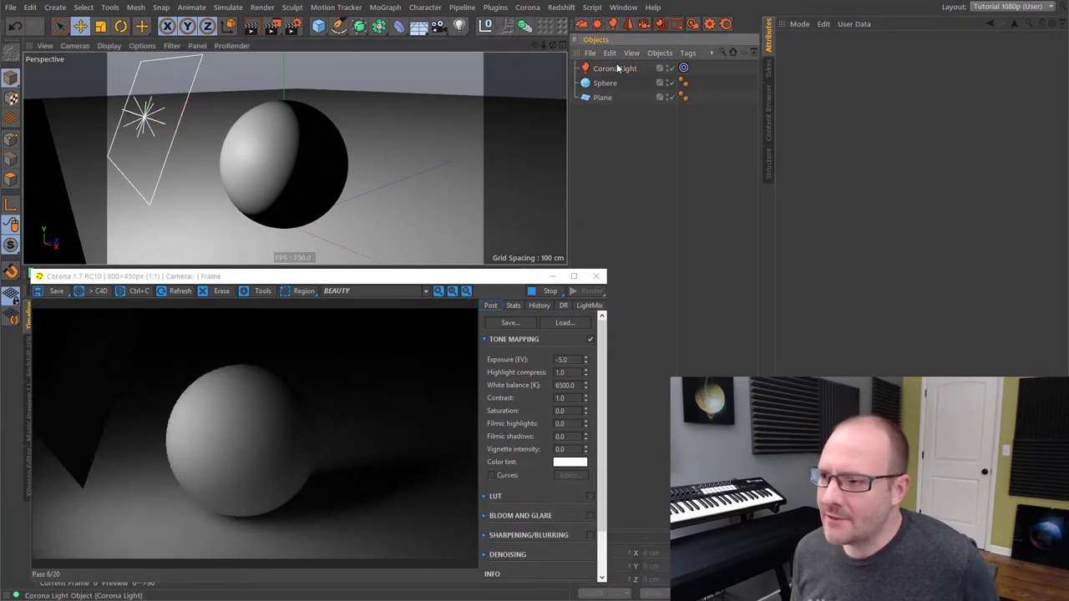
ctrl+drag(618, 68, 620, 77)
drag(146, 153, 451, 106)
Step: Tint the duplicated light a soft pink, choosing its color by Kelvin temperature
click(947, 202)
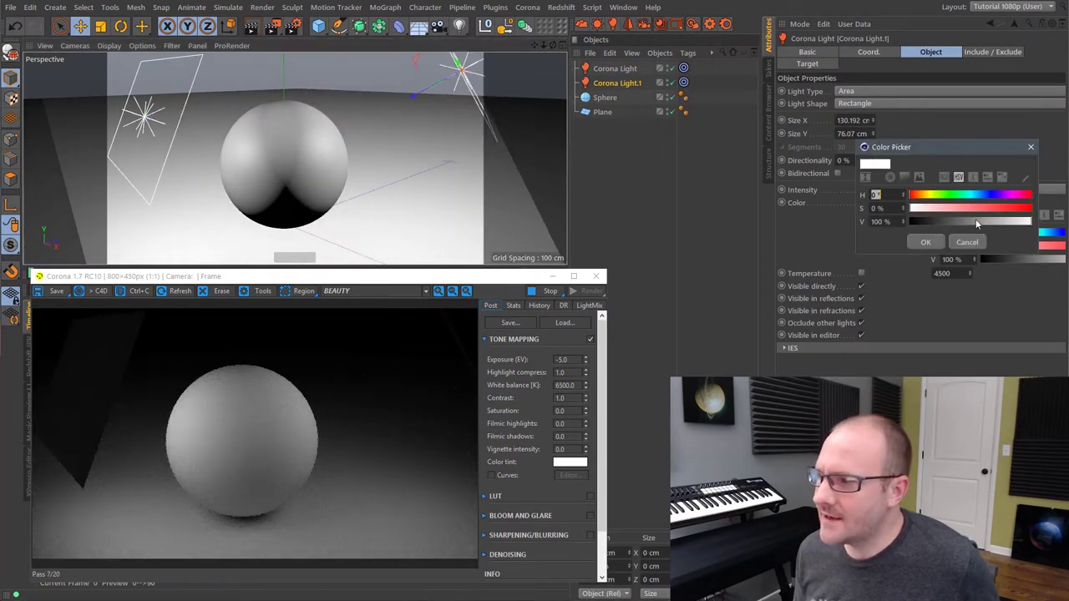
click(972, 195)
click(976, 178)
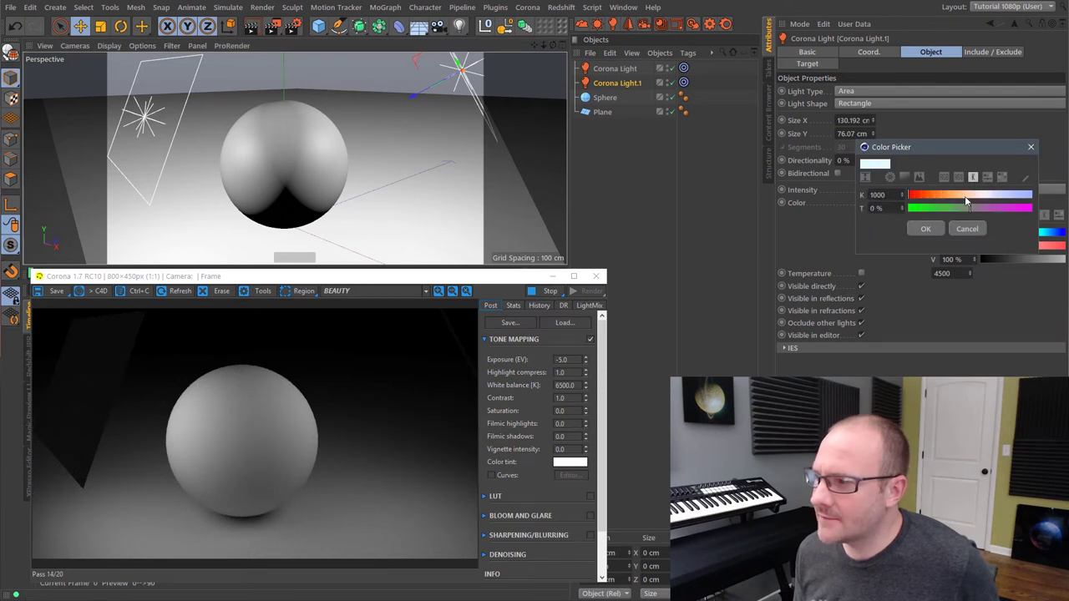
click(925, 228)
Step: Tint the original Corona Light pink with about 5780 K and 5 % tint, and switch its color values to RGB
click(615, 68)
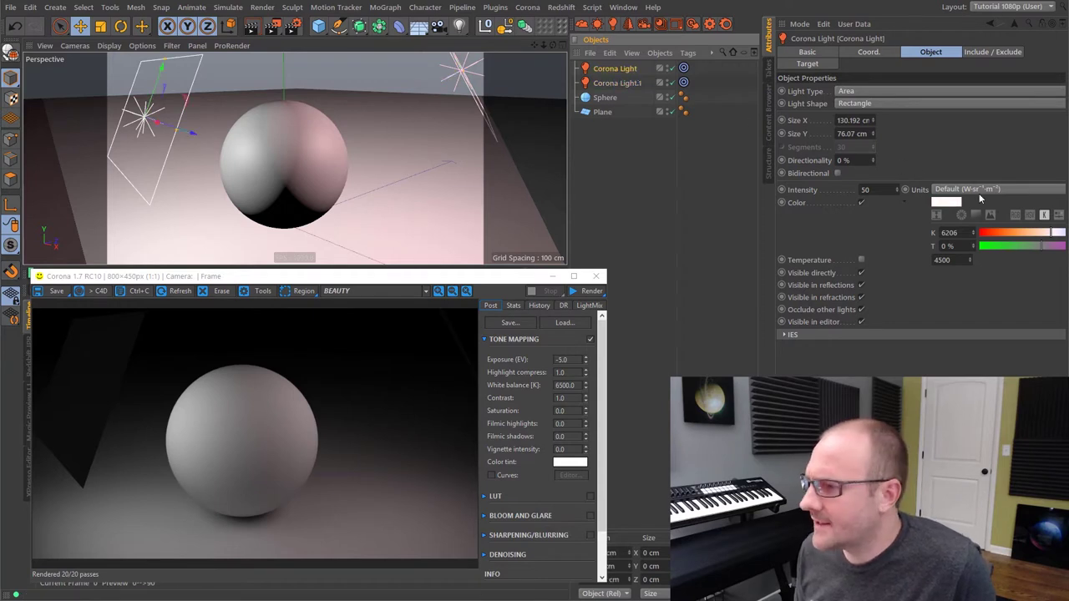
click(1046, 235)
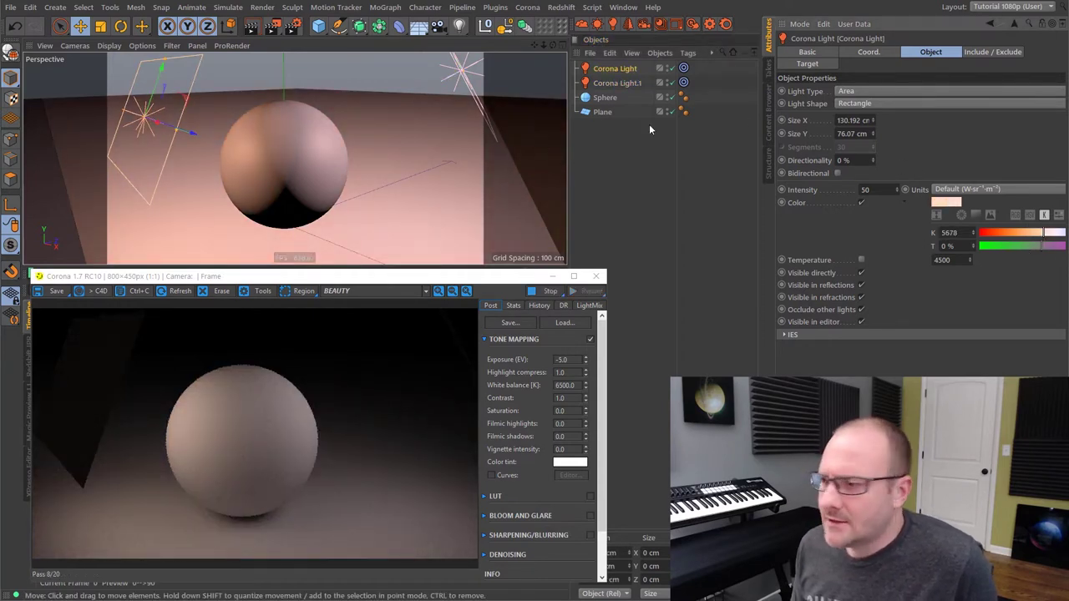
click(1045, 233)
click(1045, 246)
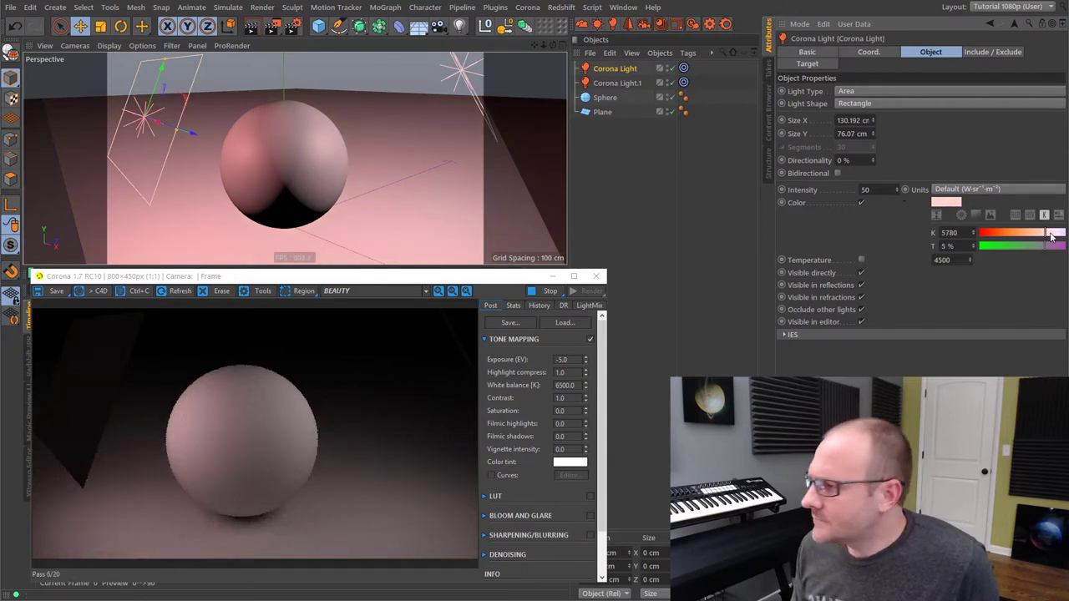
click(1015, 215)
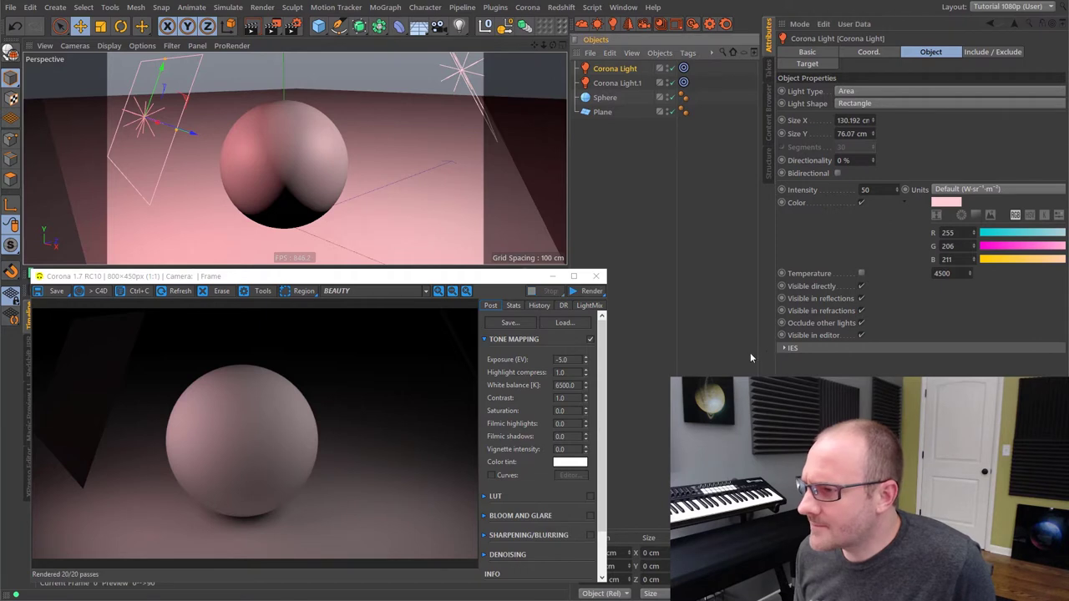
Step: Give the original Corona Light a warm cream color of about 5567 K with -3 % tint, and switch its color values to RGB
drag(760, 354, 721, 129)
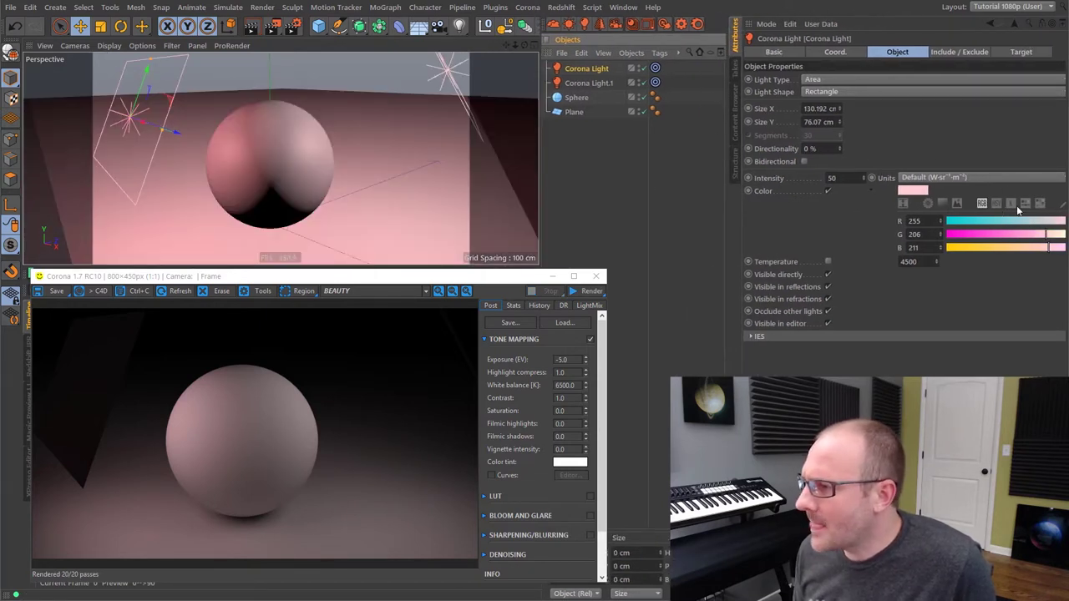
click(1011, 206)
drag(1014, 224, 1006, 233)
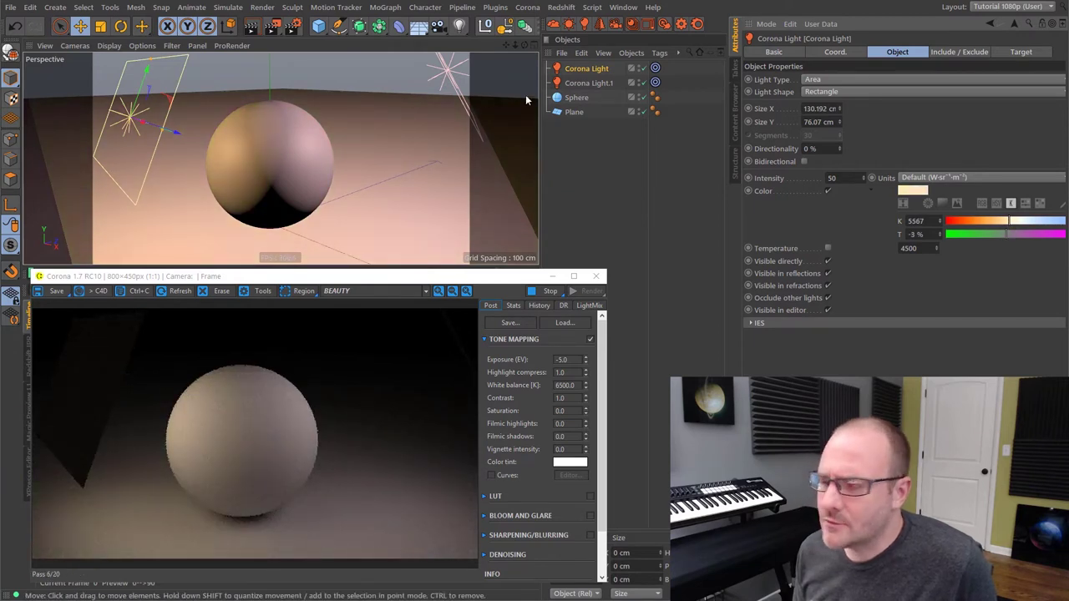
click(993, 203)
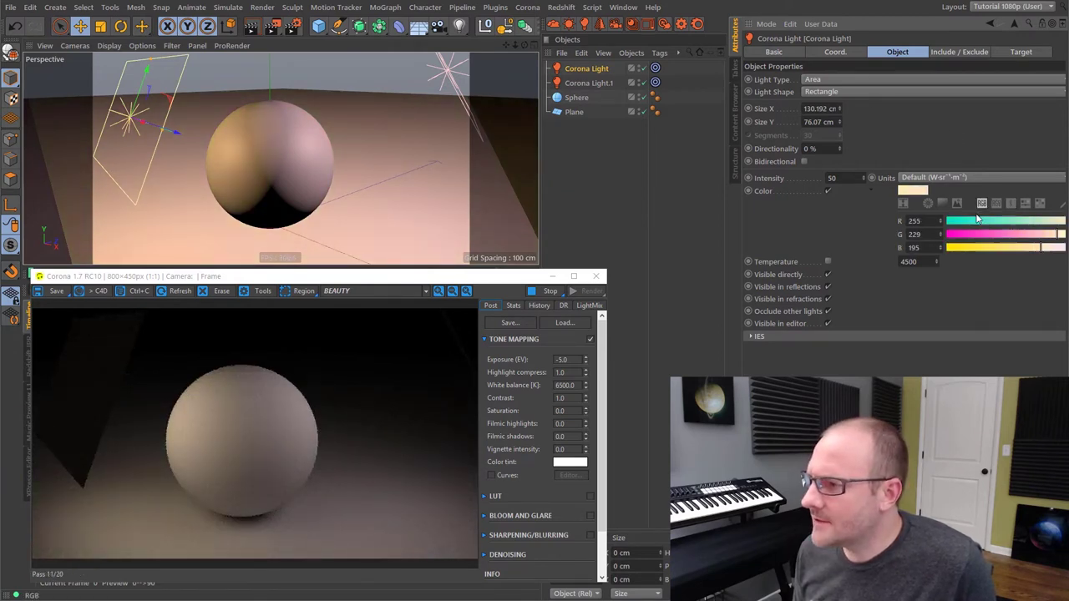
Step: Adjust the original Corona Light's color in HSV, bringing its value down to 99 %
click(915, 192)
click(929, 170)
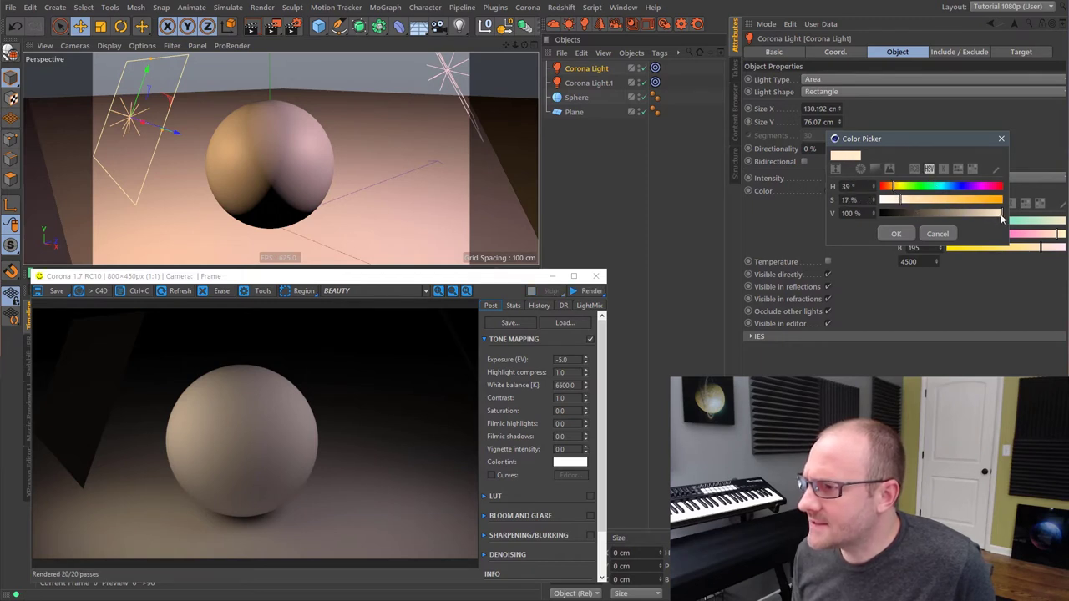
drag(1001, 216, 999, 215)
click(894, 233)
Step: Recolor the duplicated Corona Light pale blue with a hue of 200° and a saturation of 13 %
click(604, 82)
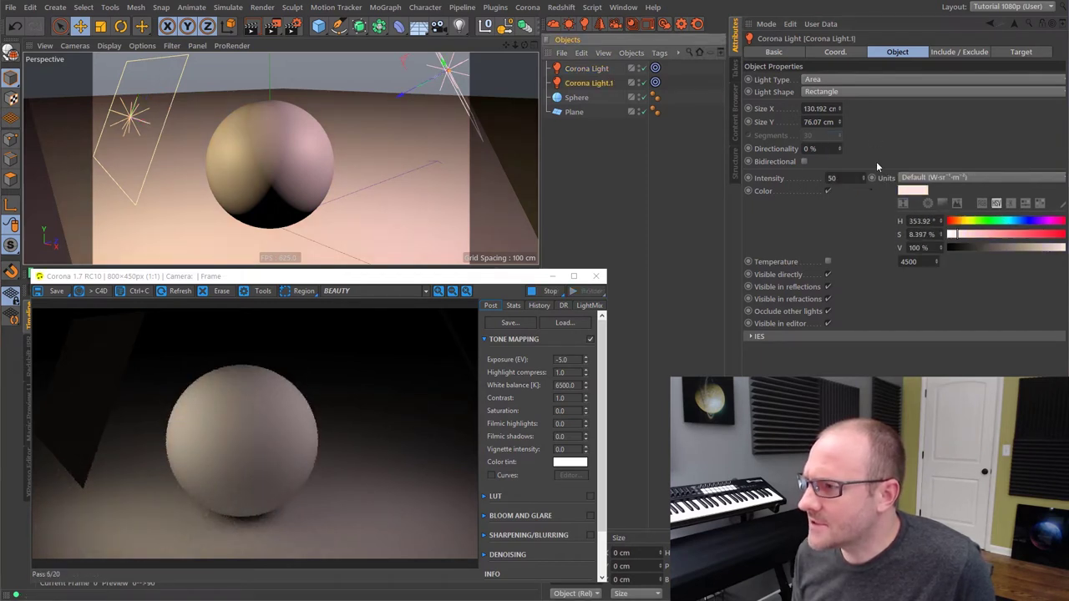
click(914, 190)
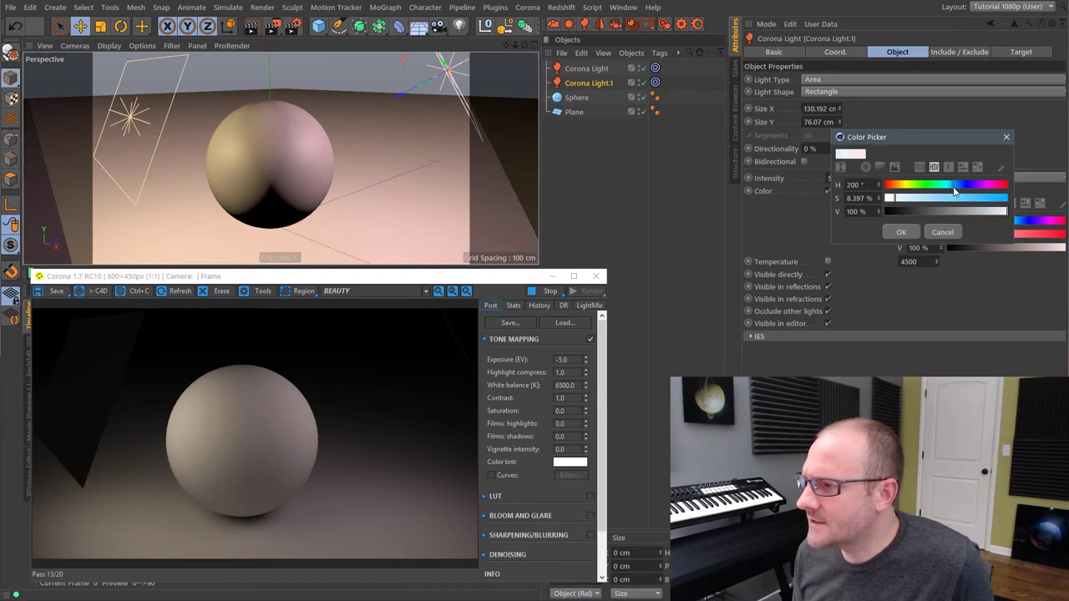
click(901, 232)
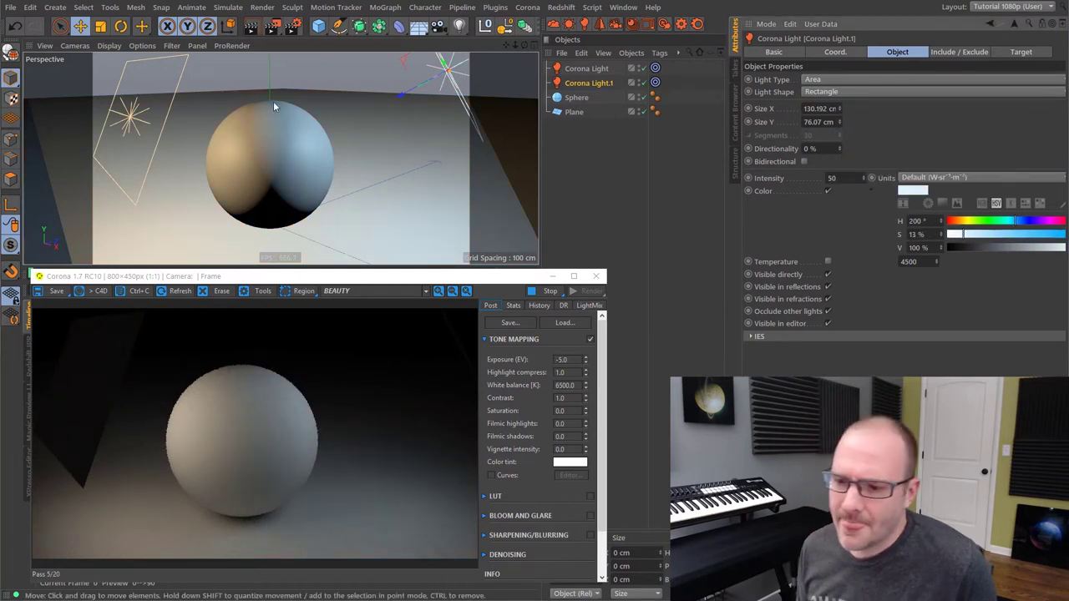
Step: Turn off direct visibility for both Corona Lights at once
alt+drag(292, 167, 288, 157)
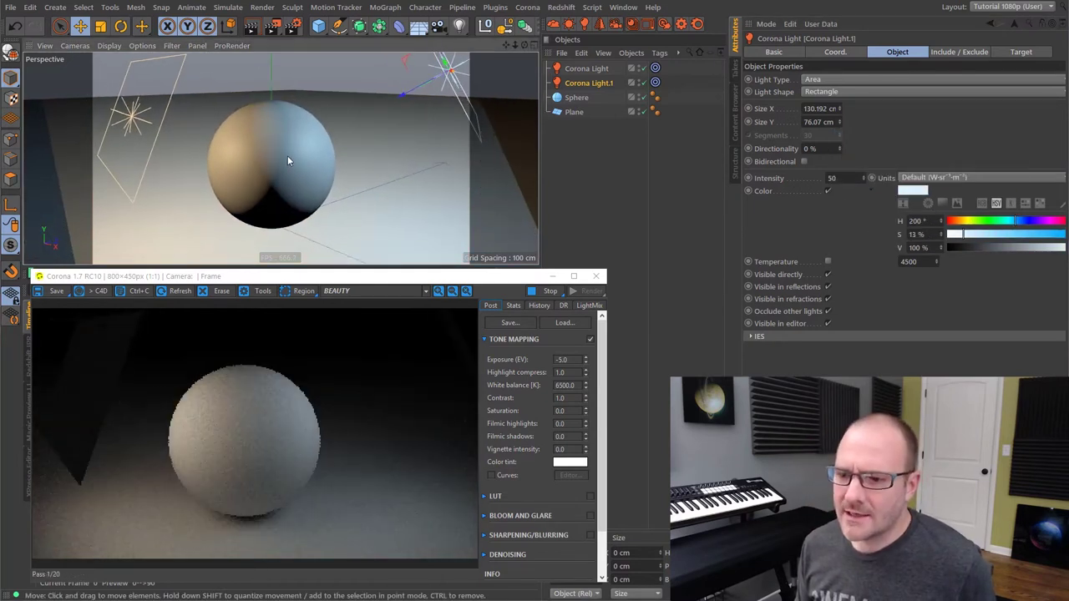
alt+right_drag(288, 156, 291, 156)
mouse_move(287, 161)
alt+mouse_down()
mouse_move(306, 154)
mouse_move(295, 158)
alt+mouse_up()
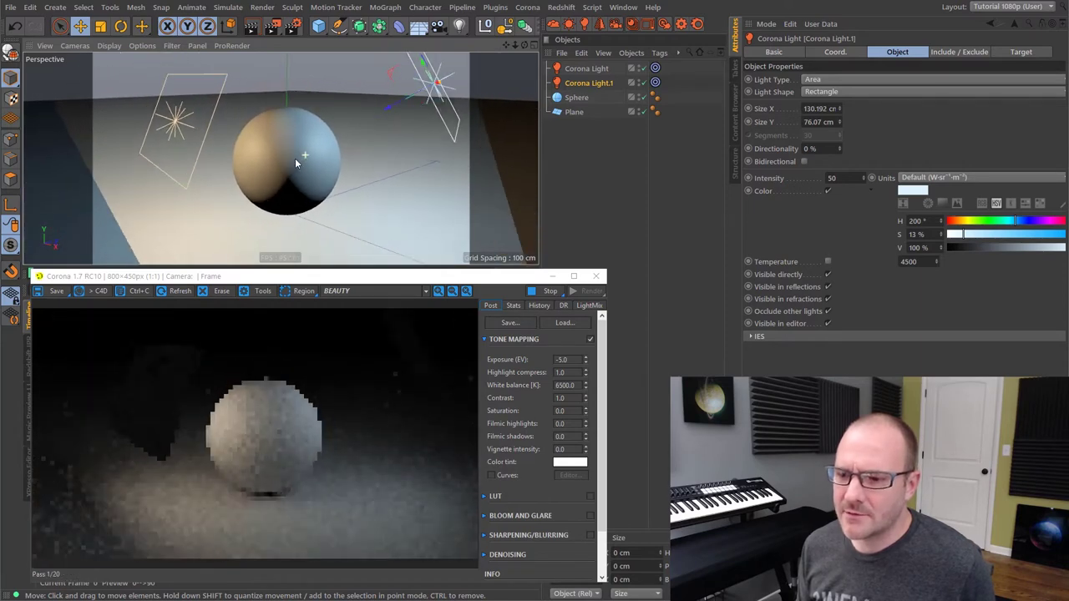
alt+drag(319, 93, 341, 140)
ctrl+click(588, 68)
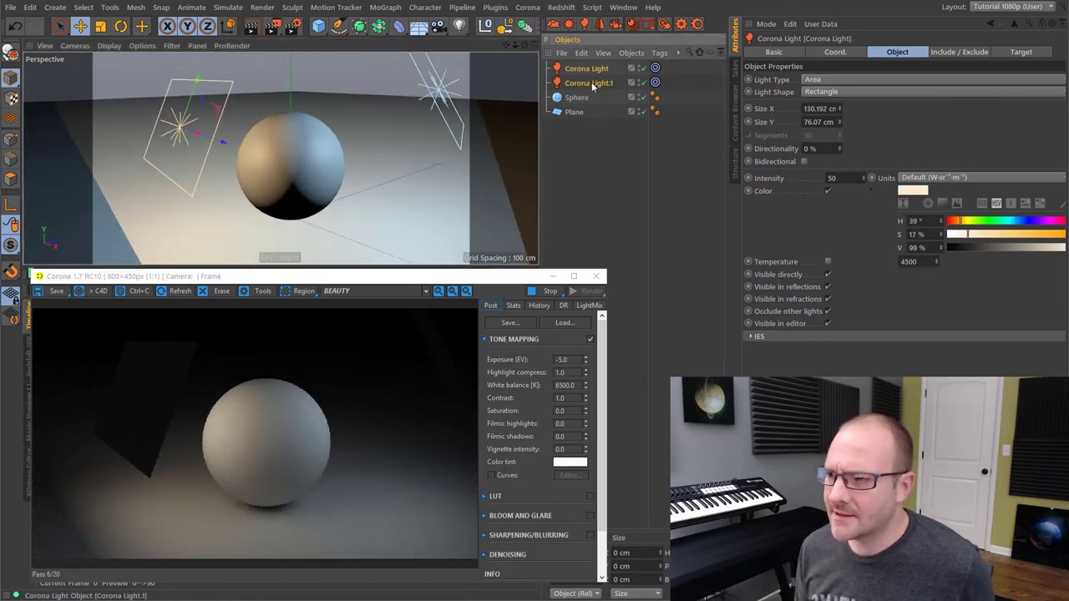
click(819, 276)
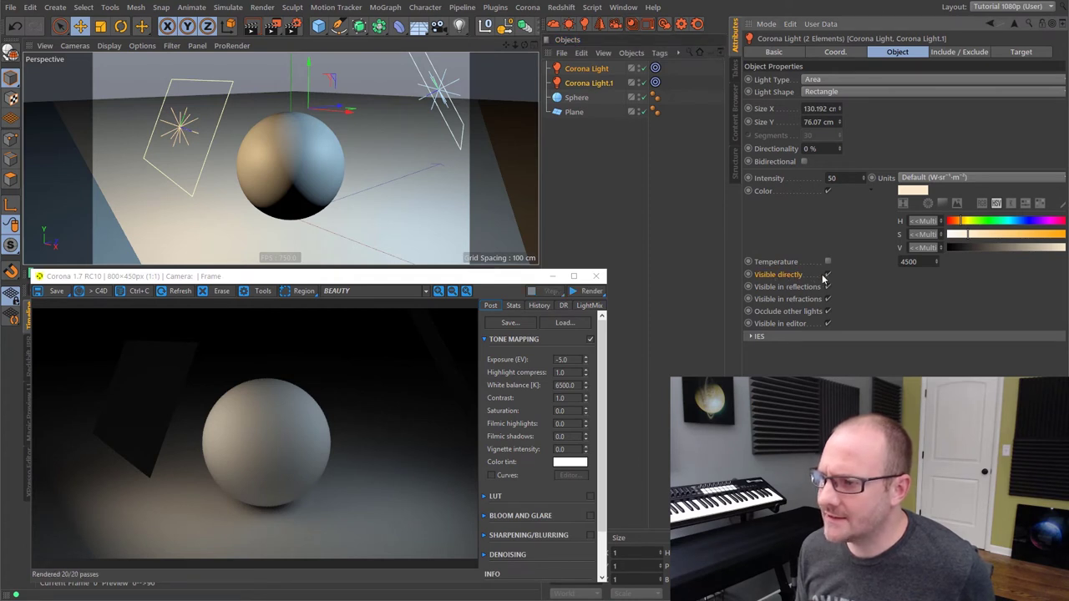
click(827, 274)
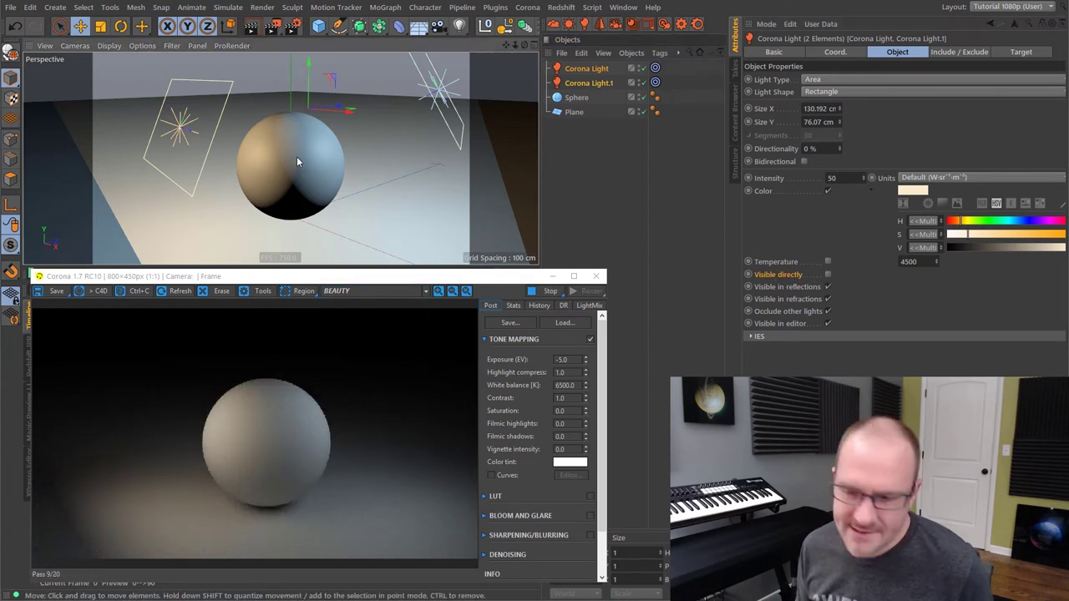
Step: Create a new Corona material and apply it to the sphere
scroll(296, 157, up, 2)
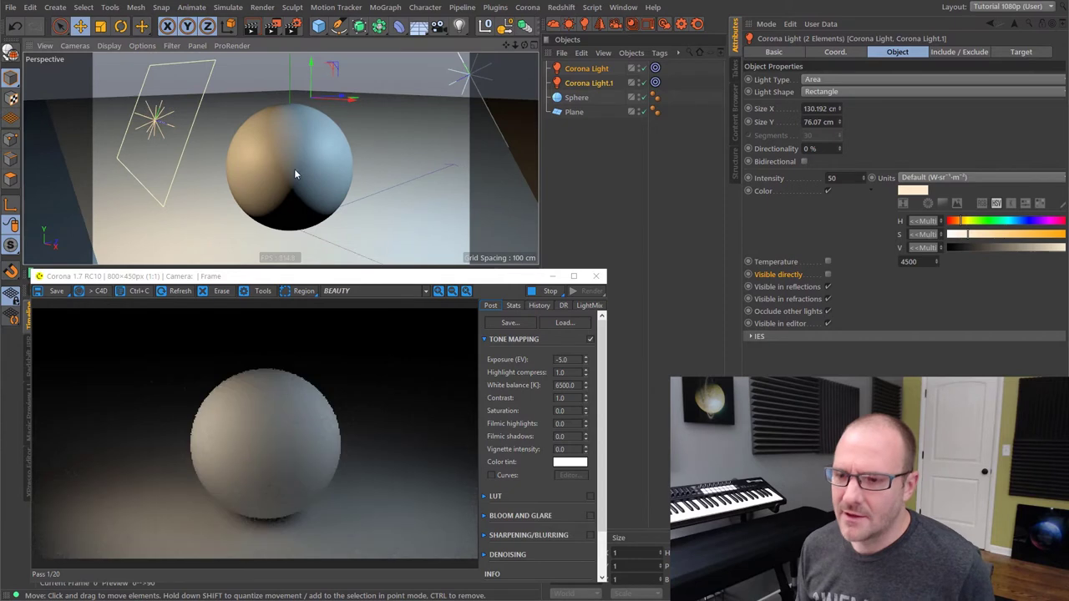
scroll(294, 173, down, 1)
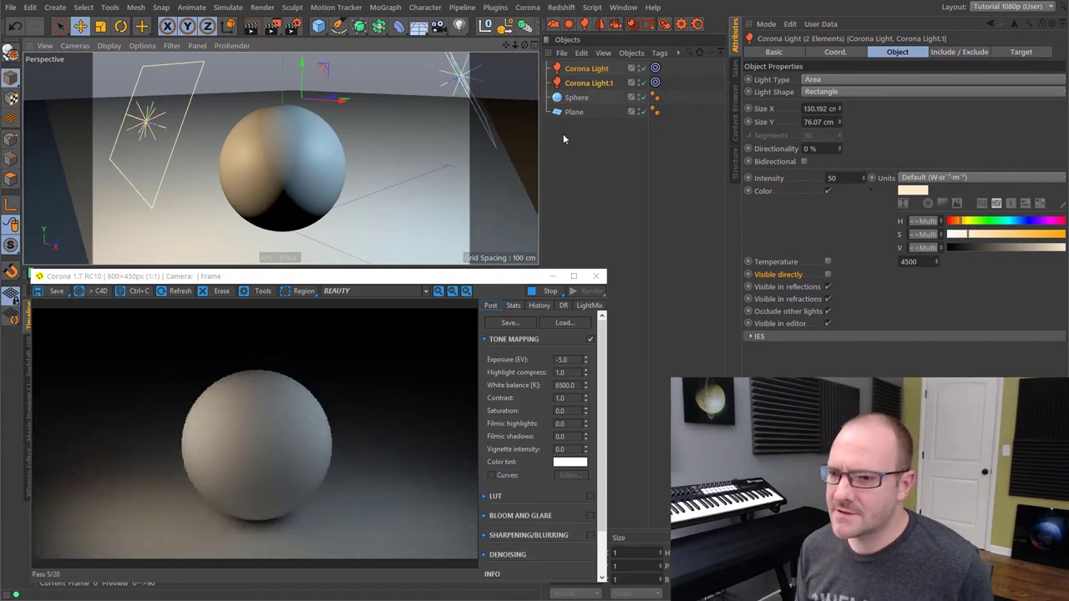
click(798, 467)
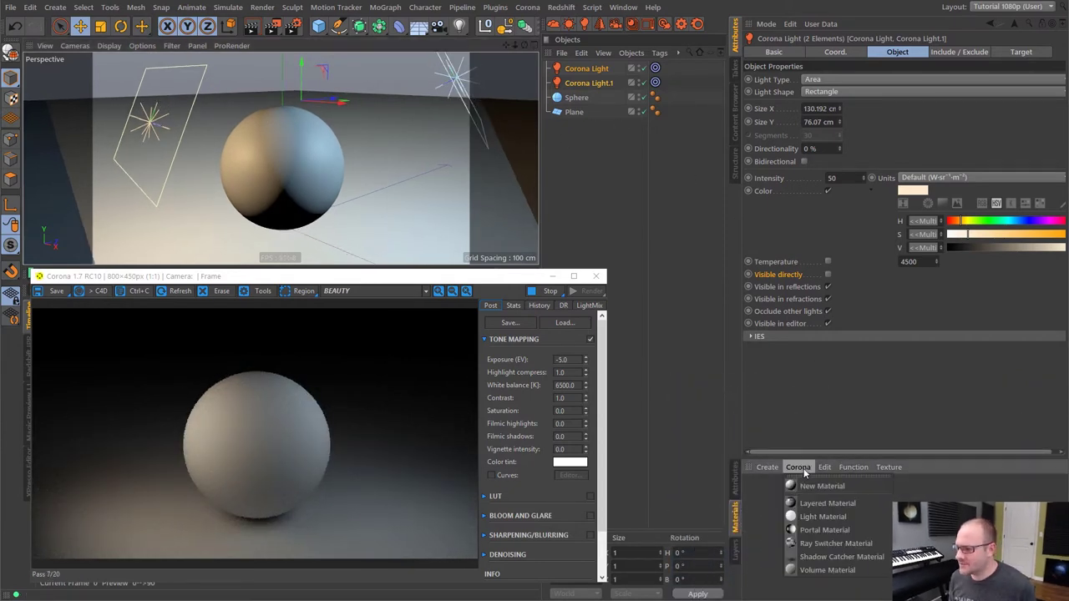
click(802, 485)
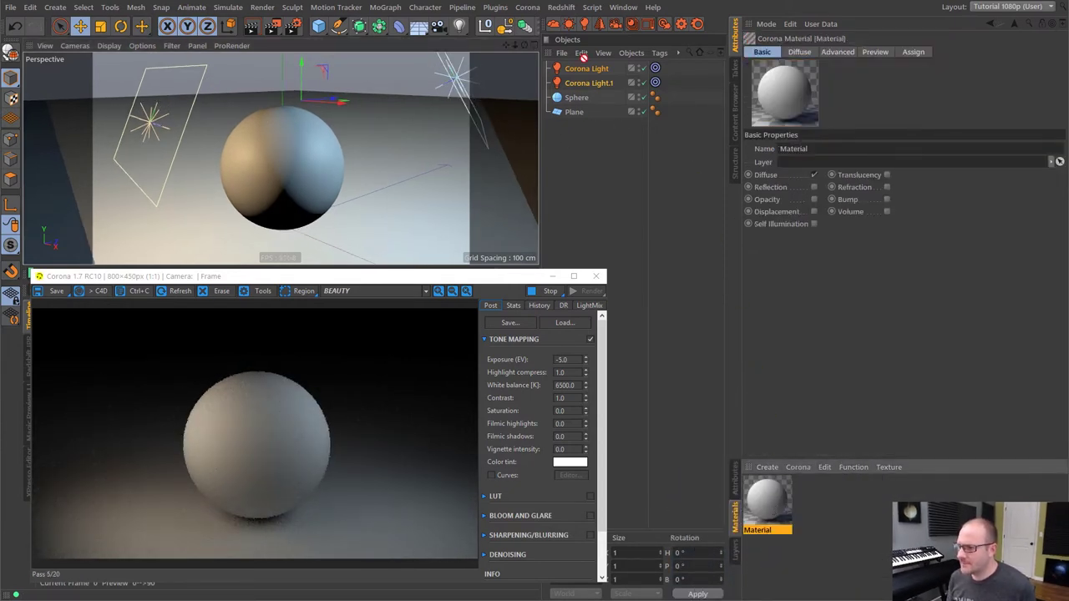
drag(579, 98, 576, 98)
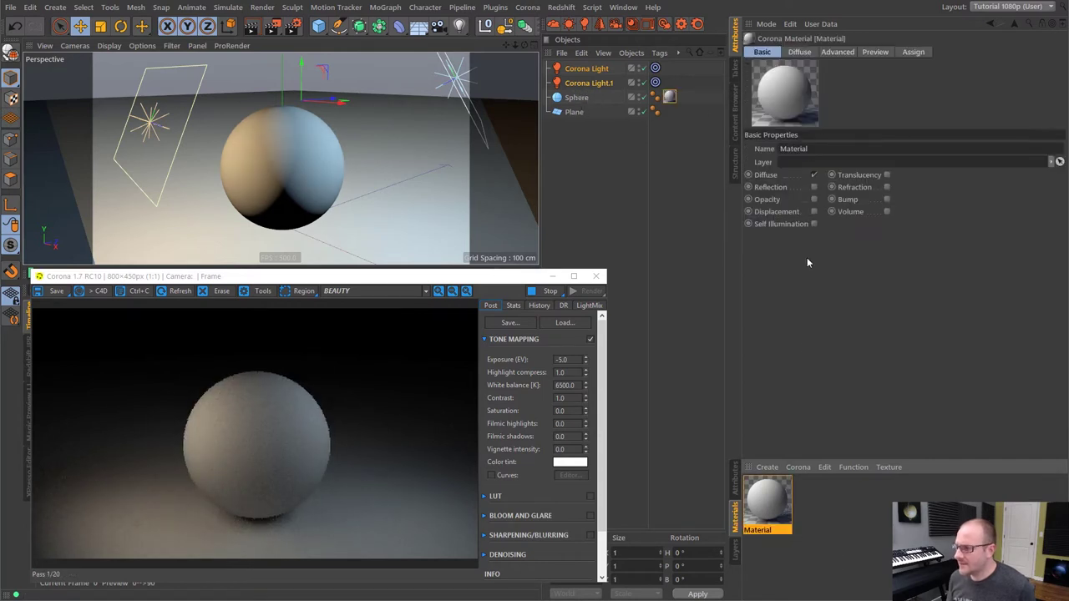
Step: Enable reflection on the sphere's material with a Fresnel IOR of 1.74 and a glossiness of 0.86
click(814, 186)
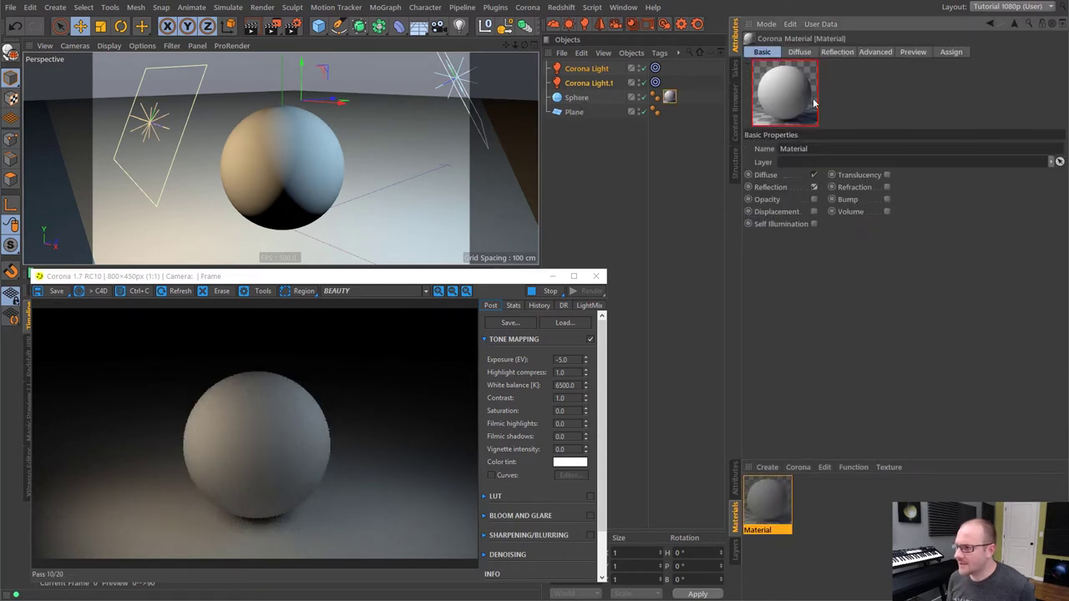
click(837, 52)
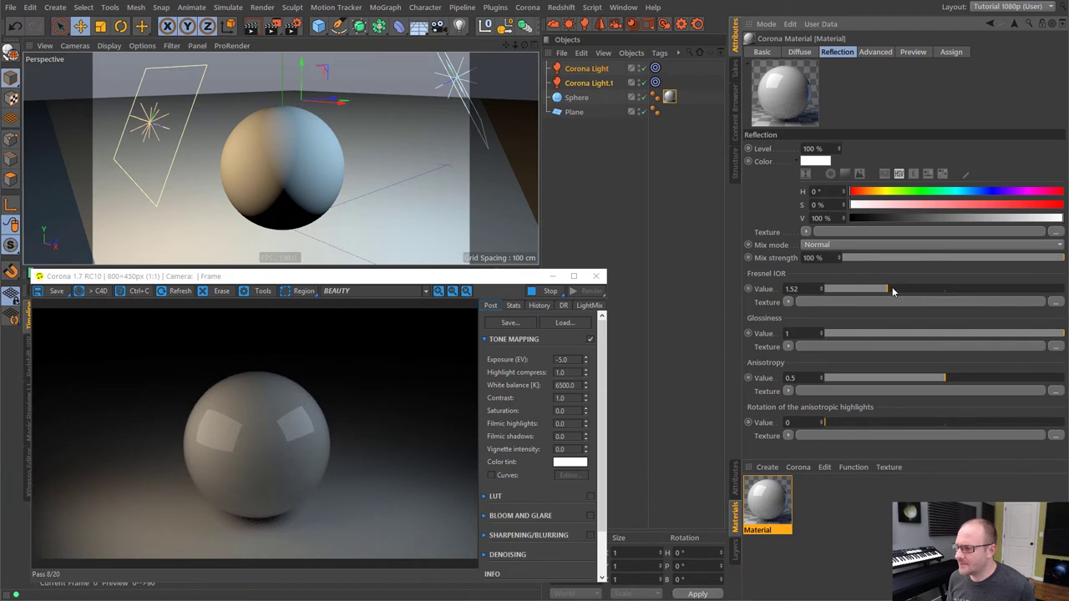
drag(911, 294, 914, 294)
drag(1041, 334, 1031, 336)
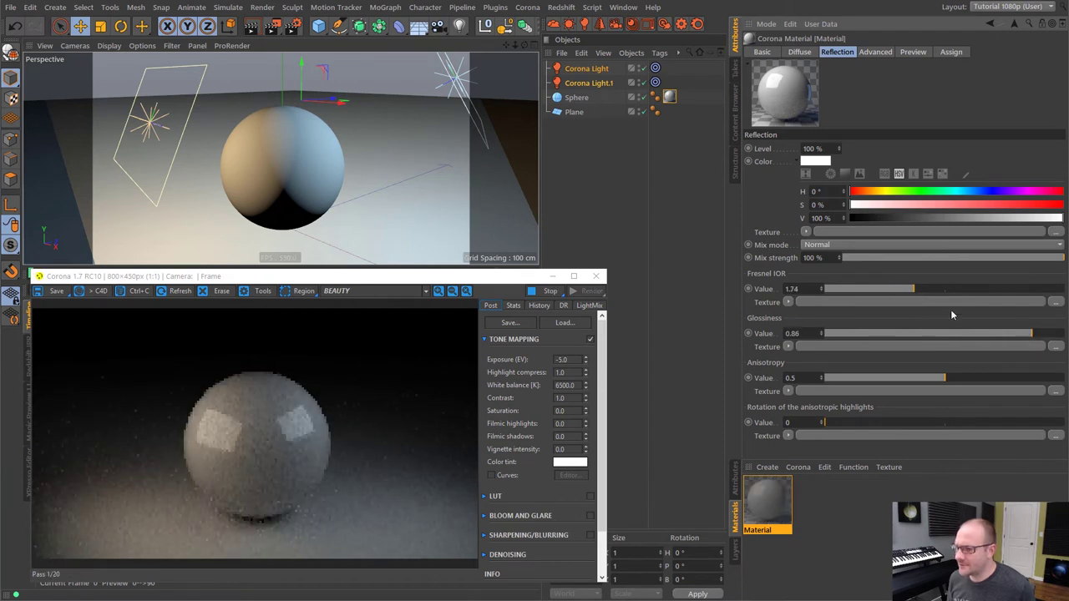
Step: Widen the original Corona Light's rectangle in the viewport to about 133.6 cm
alt+drag(303, 141, 303, 155)
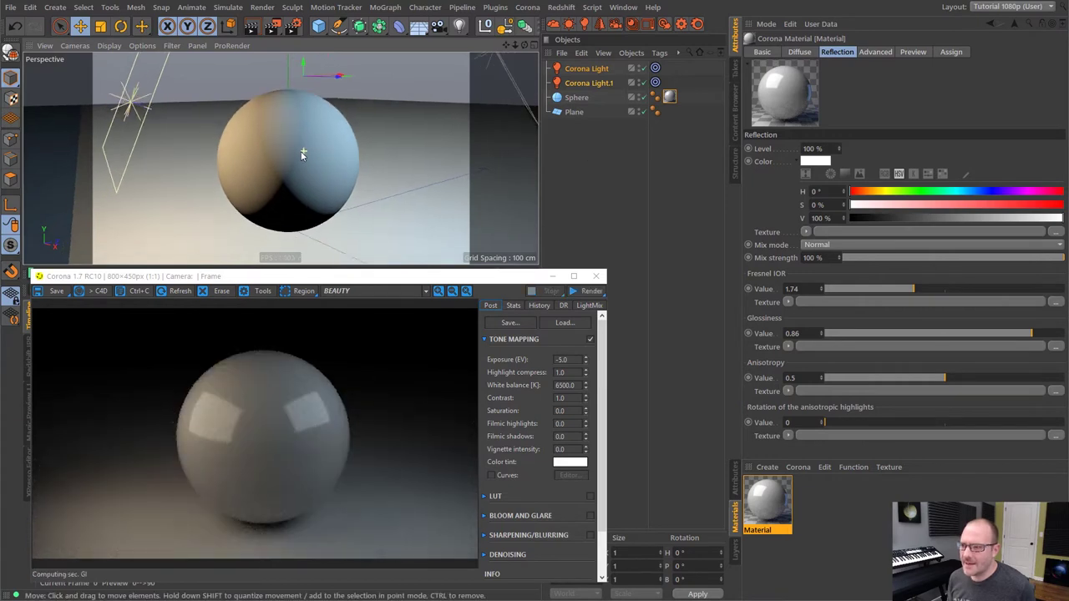
click(601, 84)
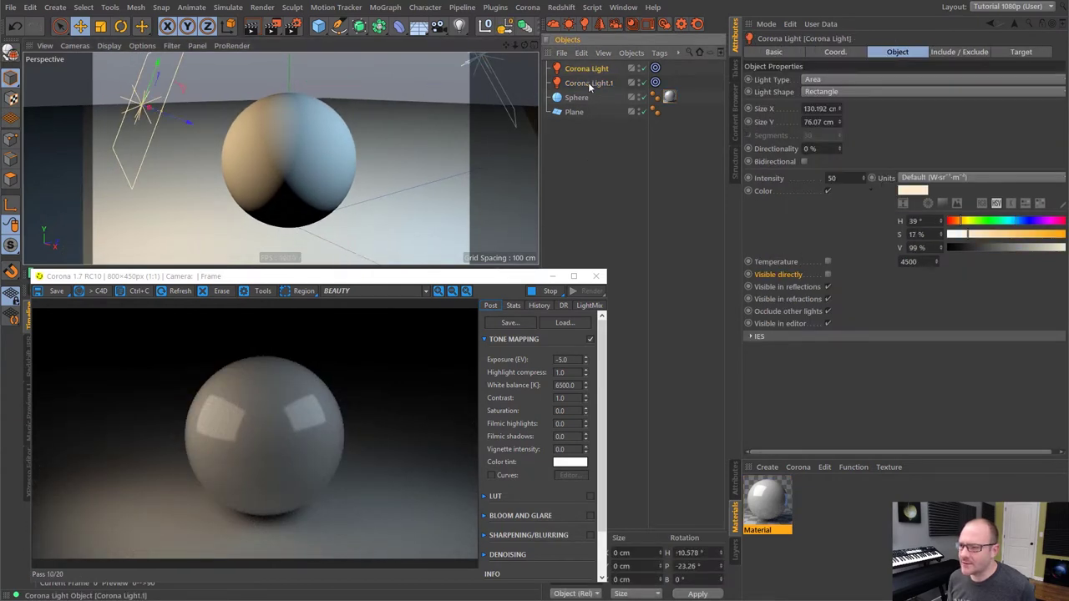
click(609, 164)
click(592, 82)
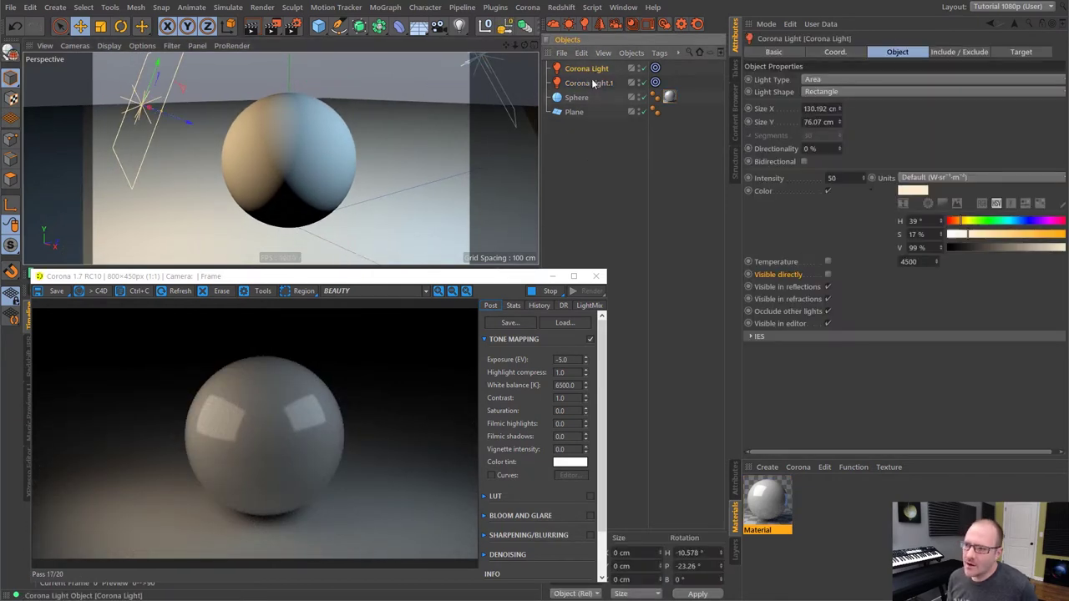
click(591, 69)
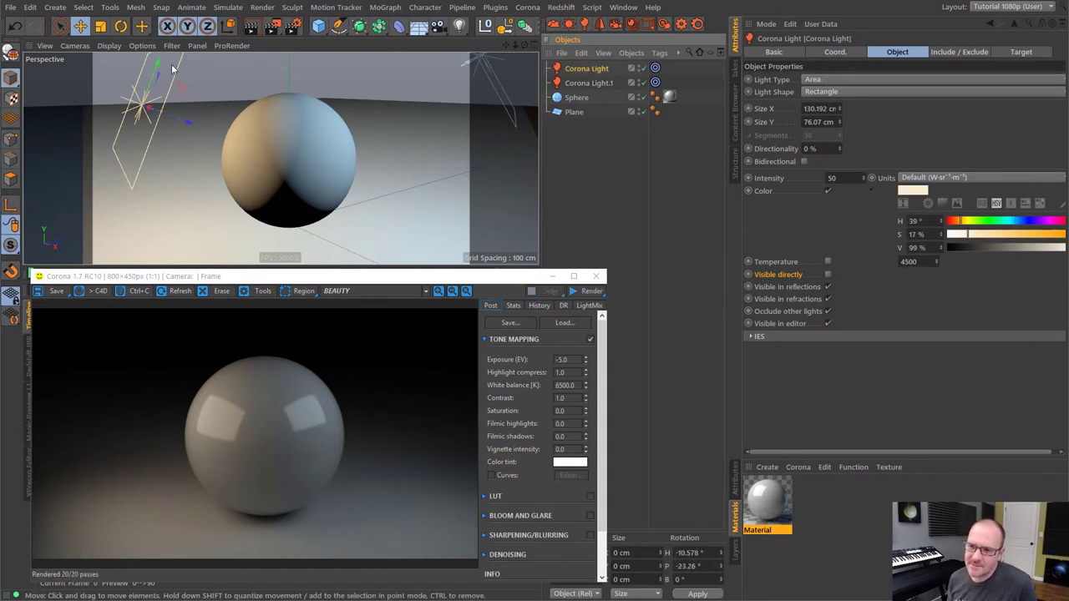
mouse_move(160, 116)
mouse_down()
mouse_move(149, 110)
mouse_move(162, 116)
mouse_up()
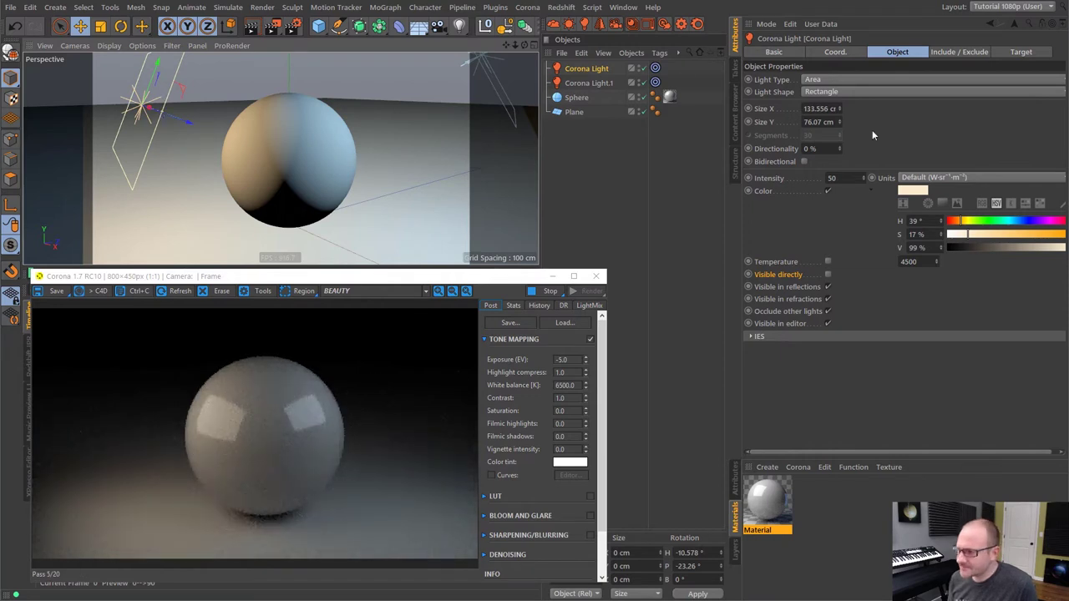
Step: Change the original Corona Light to the Sector type with an 80° angle, a radius of about 49.5 cm and 19 segments
click(821, 79)
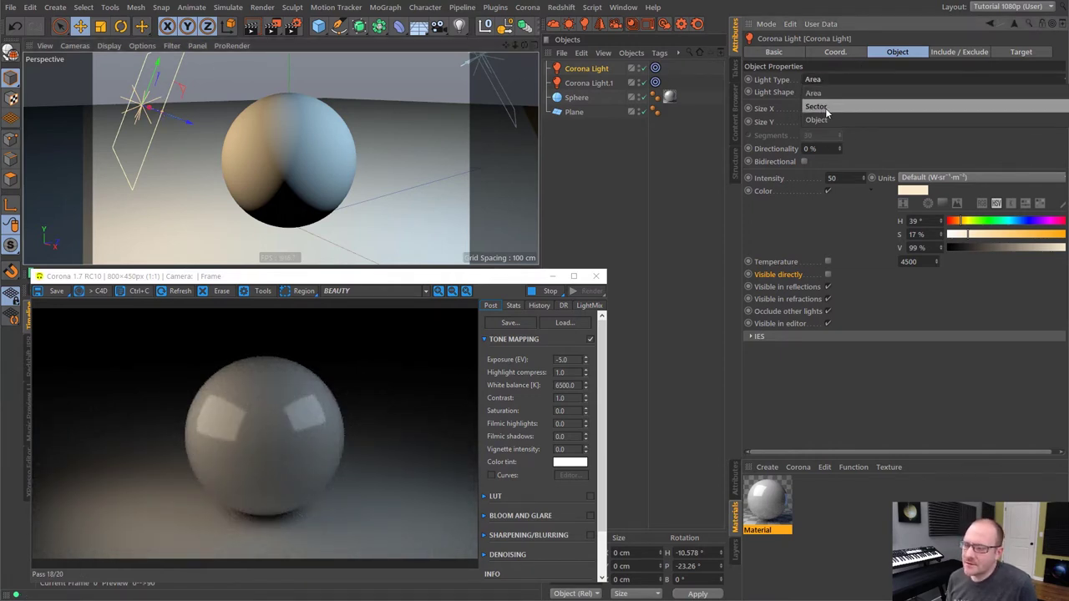
click(823, 109)
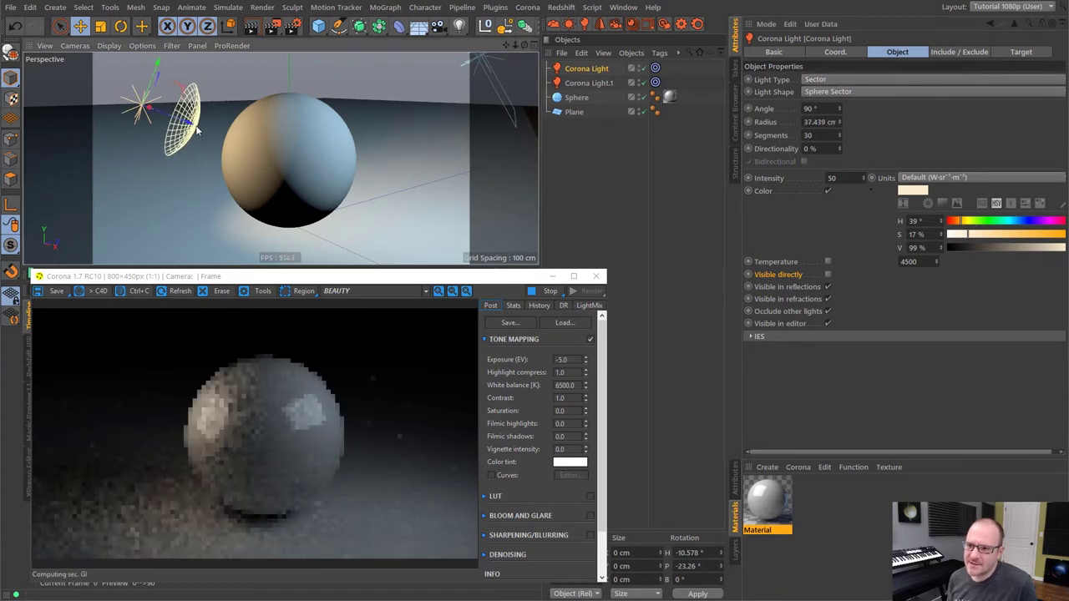
drag(198, 130, 202, 134)
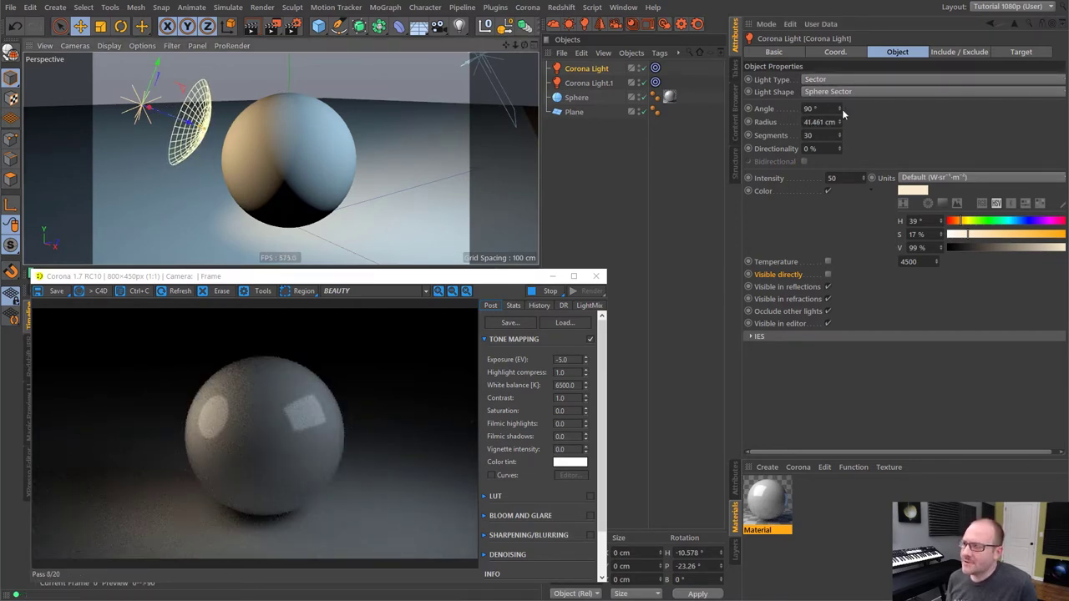
drag(840, 106, 843, 148)
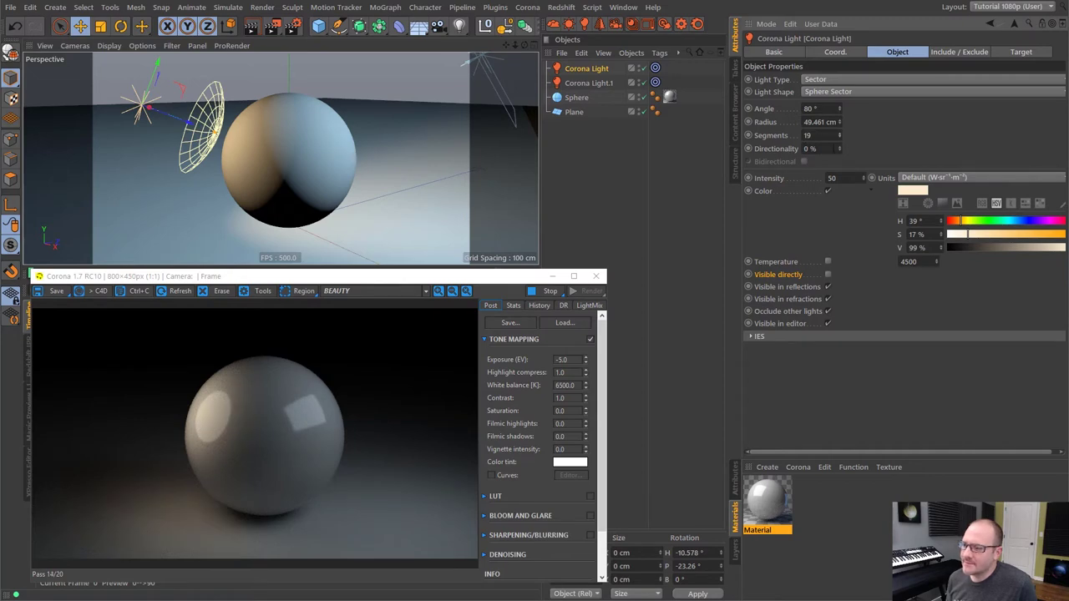
Step: Raise the sector light's directionality to 44 % and move the light farther away from the sphere
drag(840, 149, 861, 123)
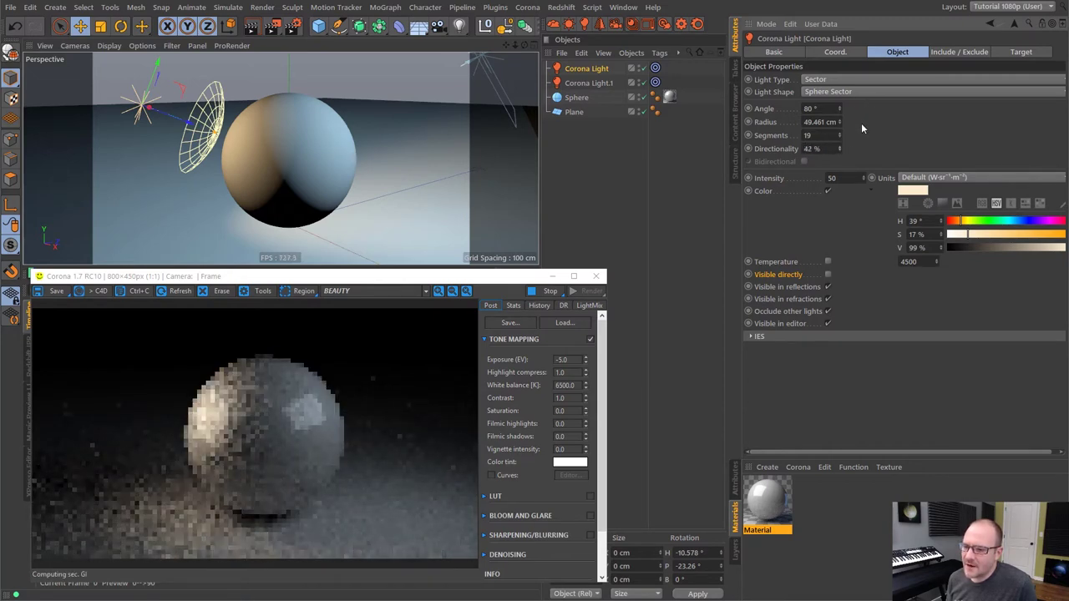
drag(174, 101, 119, 80)
drag(840, 148, 840, 144)
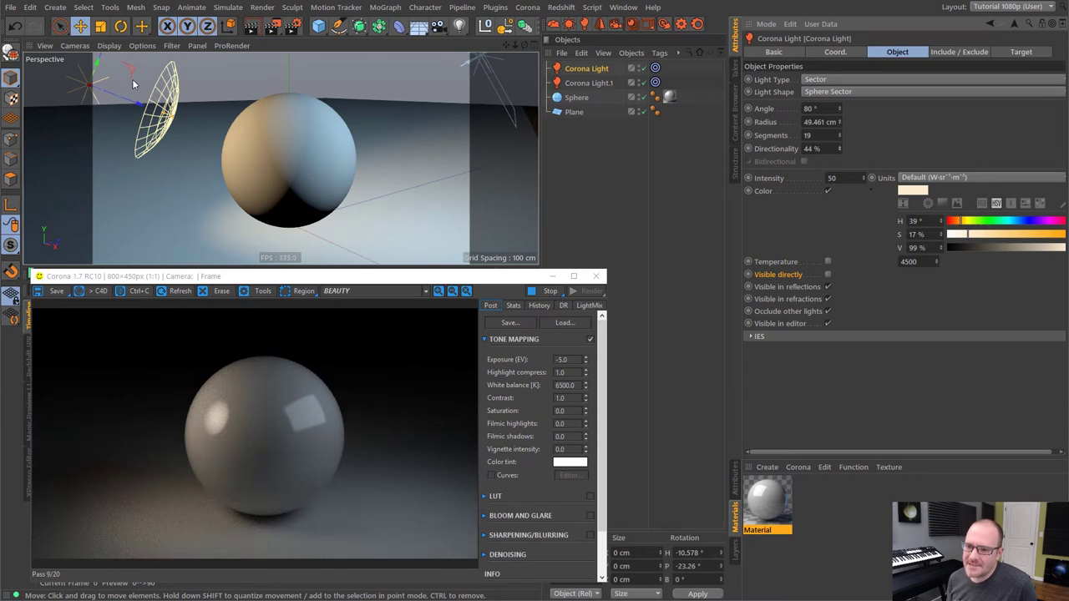
drag(132, 84, 246, 112)
Step: Switch the original Corona Light back to the Area type, moved nearer the sphere, with 53 % directionality
click(836, 91)
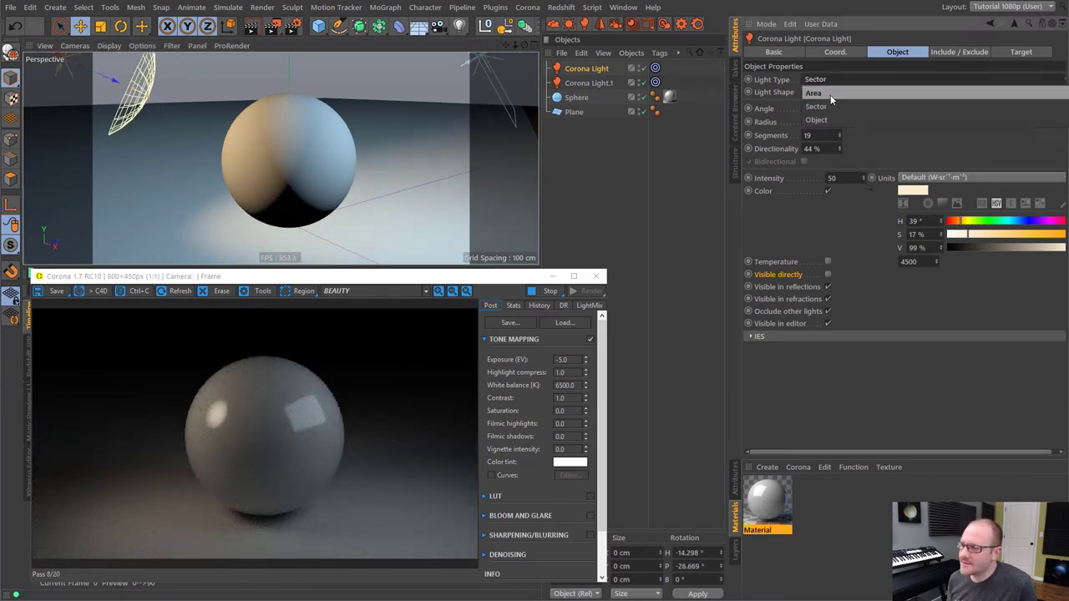
click(830, 94)
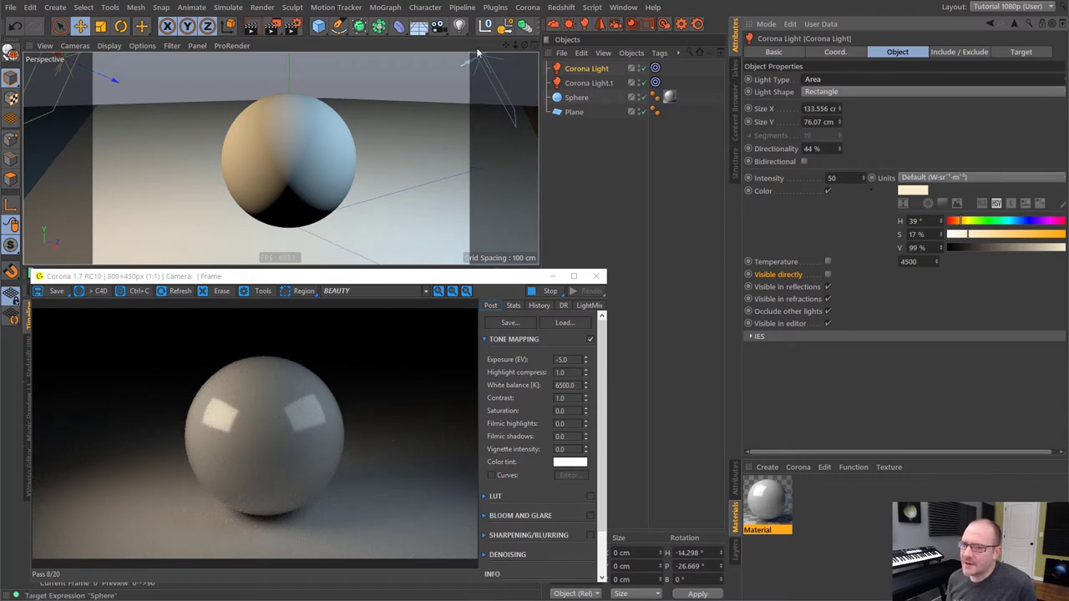
drag(203, 110, 232, 122)
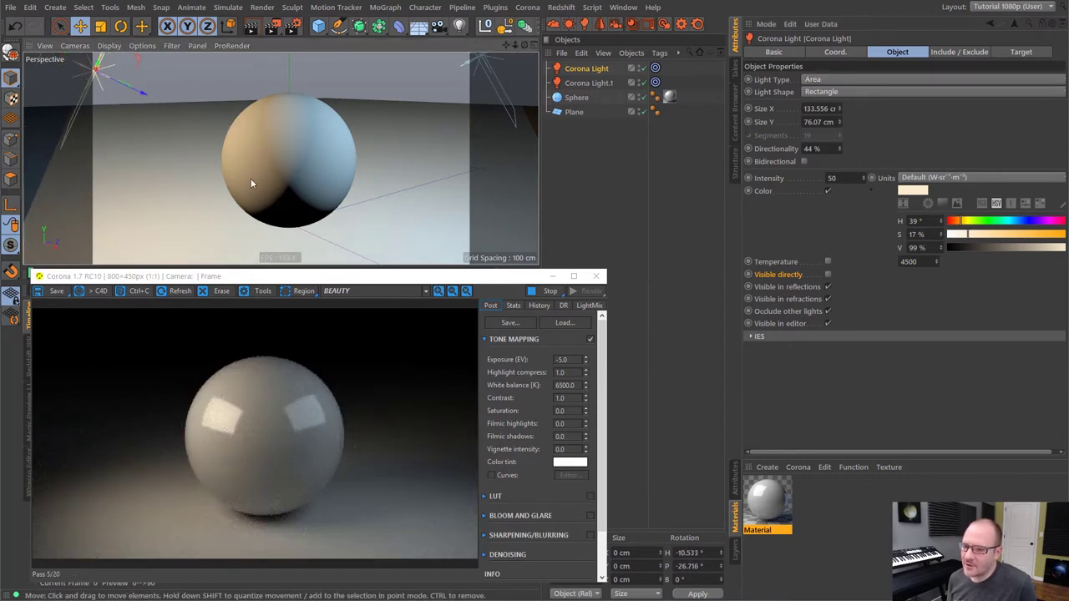
drag(841, 151, 839, 150)
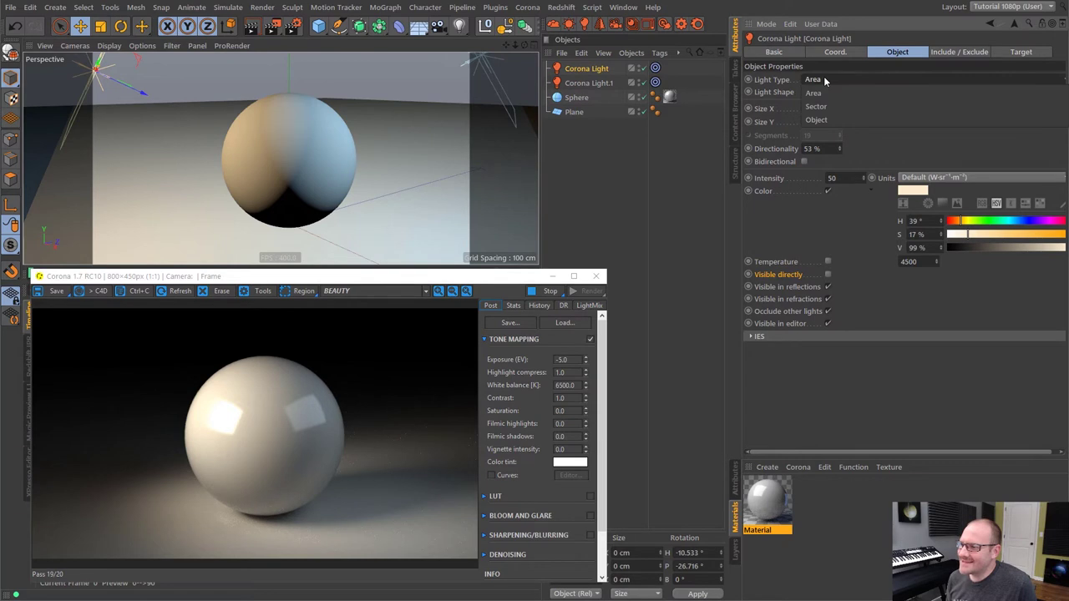
Step: Change the original Corona Light's shape to Circle with a radius of about 40.5 cm and 36 segments, placed nearer the sphere
click(826, 93)
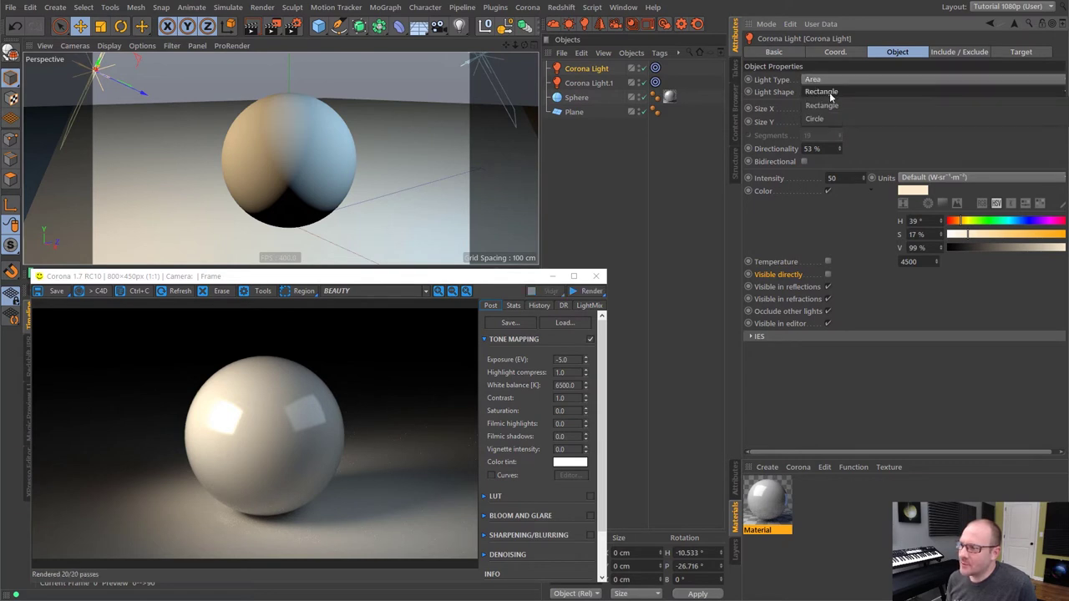
click(814, 118)
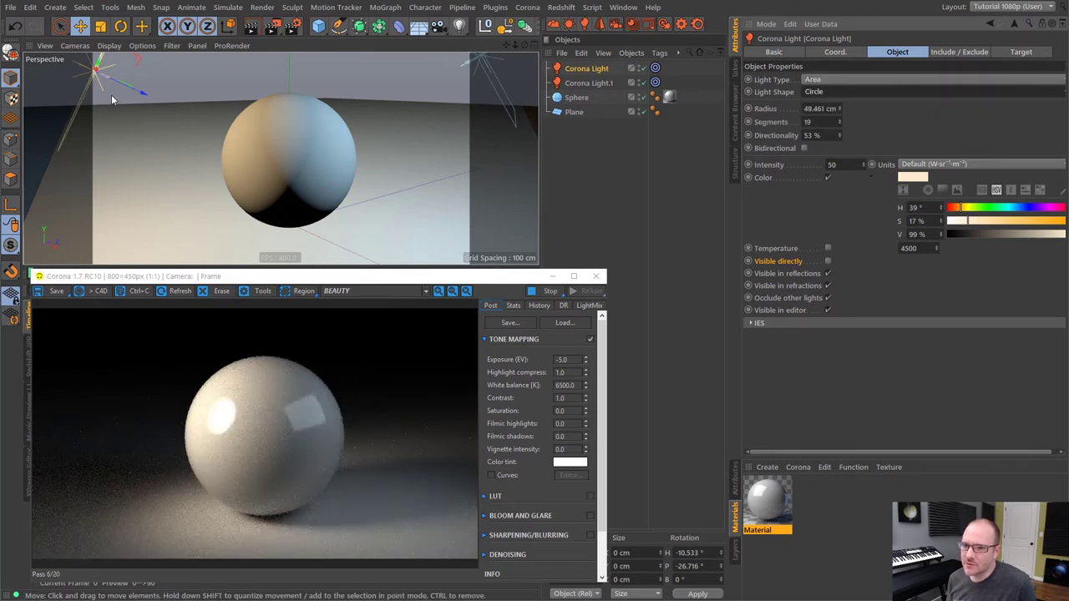
drag(142, 92, 187, 115)
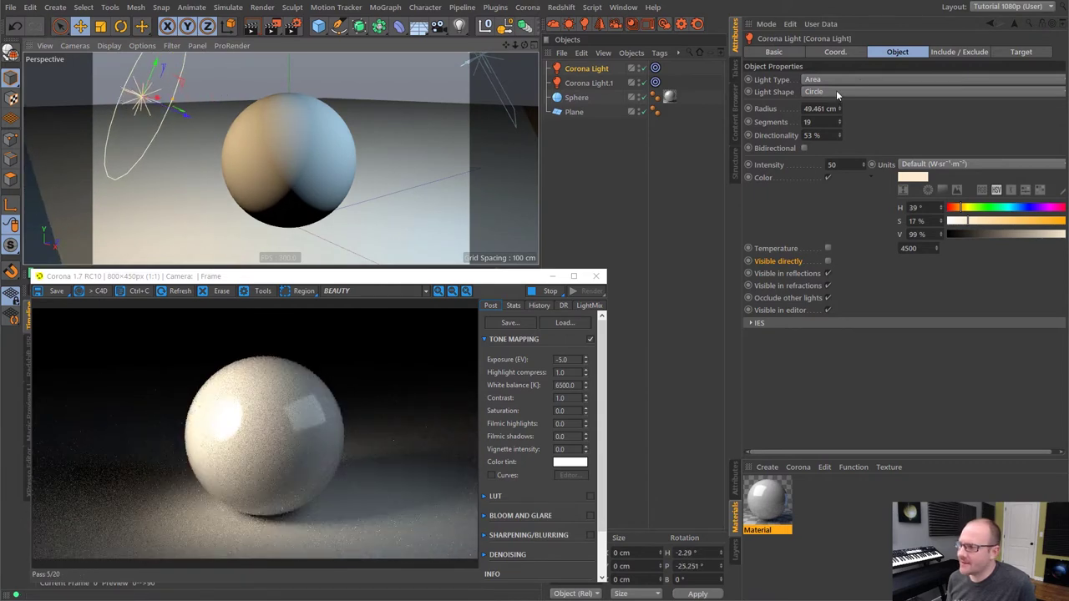
drag(841, 120, 843, 128)
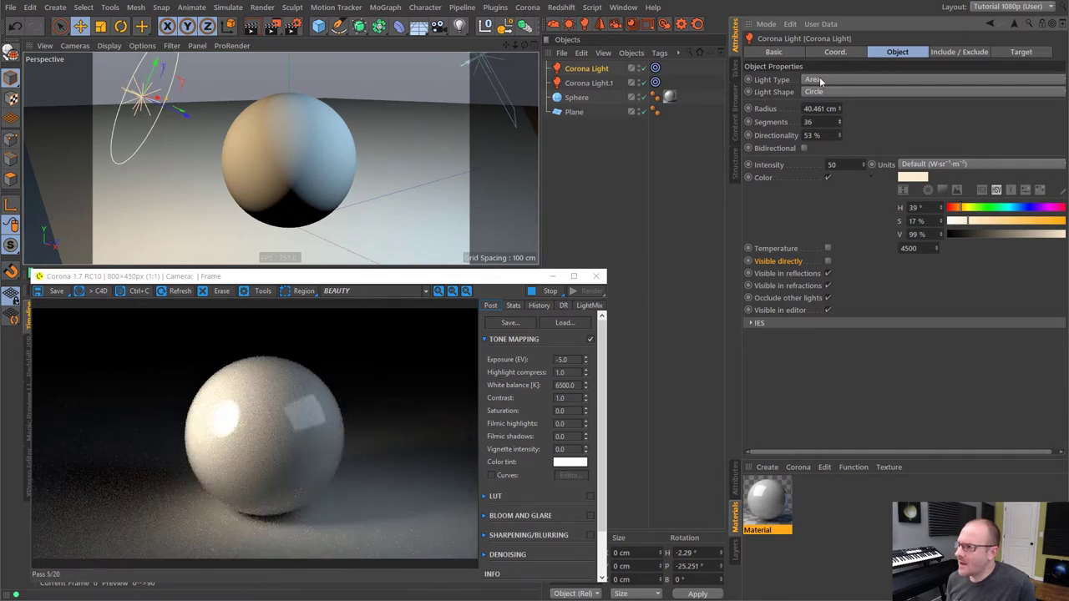
Step: Switch the original Corona Light to the Object type with the Sphere shape and move it farther from the sphere
click(821, 79)
click(827, 121)
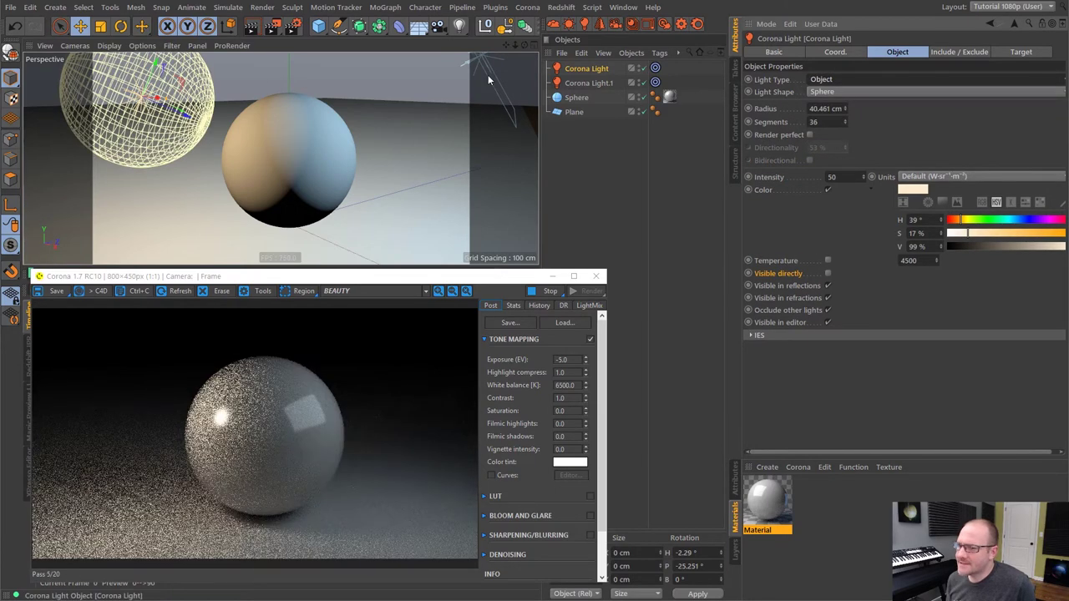
drag(218, 103, 186, 81)
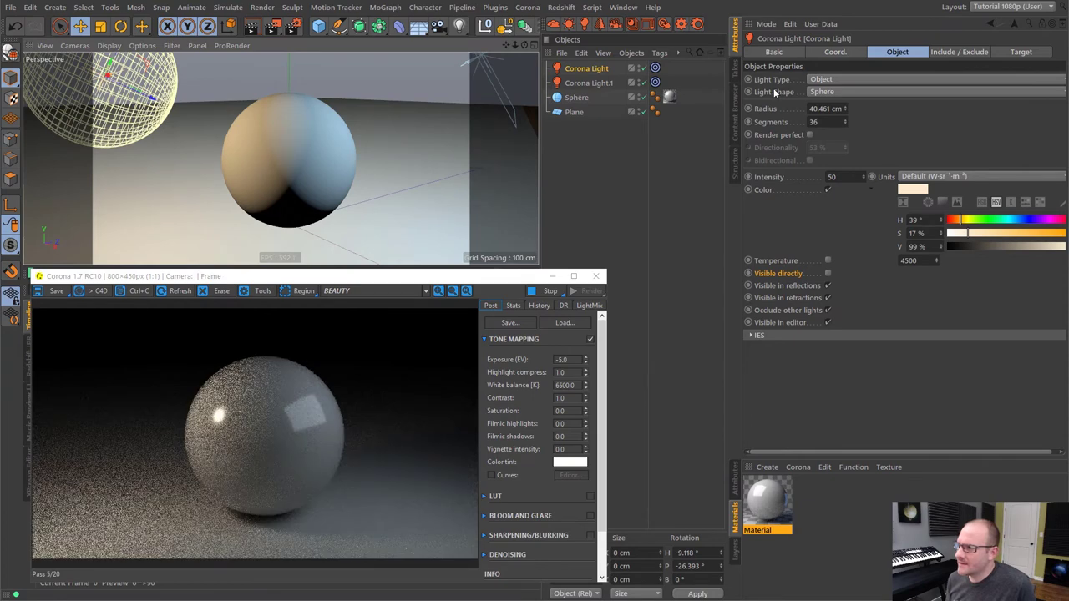
Step: Change the original Corona Light's shape to Cylinder, shift it slightly and rotate it in the viewport
click(830, 93)
click(838, 106)
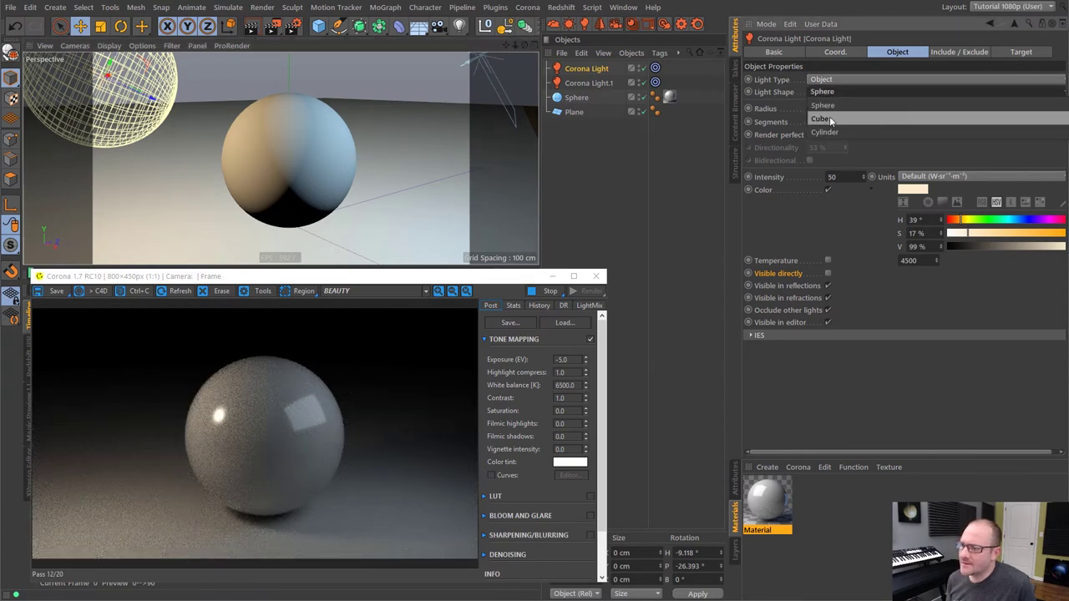
click(829, 92)
click(831, 131)
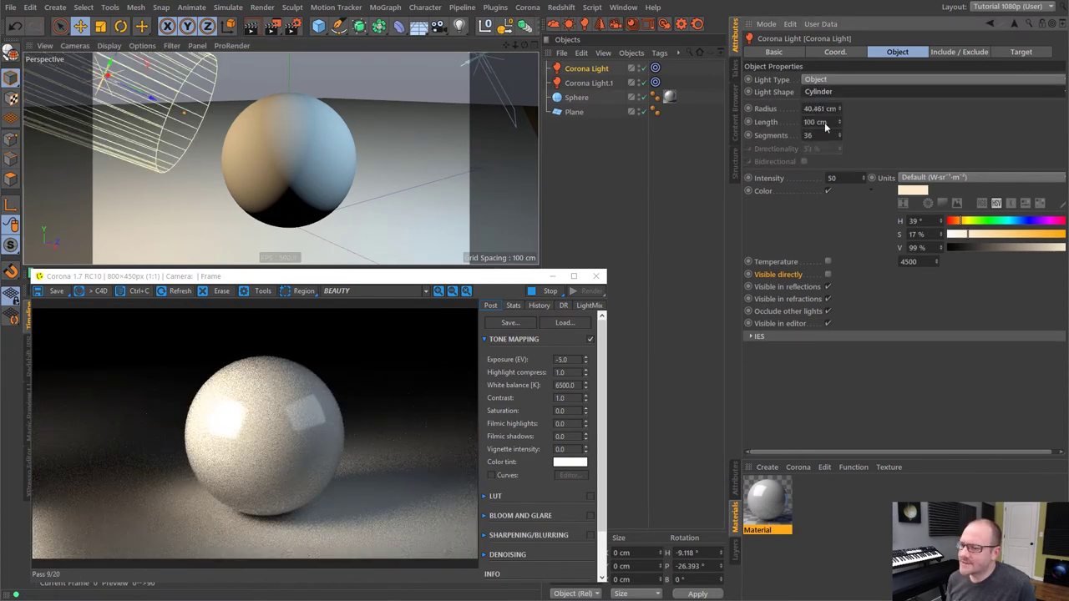
mouse_move(243, 128)
mouse_down()
mouse_move(258, 125)
mouse_move(250, 117)
mouse_up()
click(117, 26)
drag(137, 133, 210, 134)
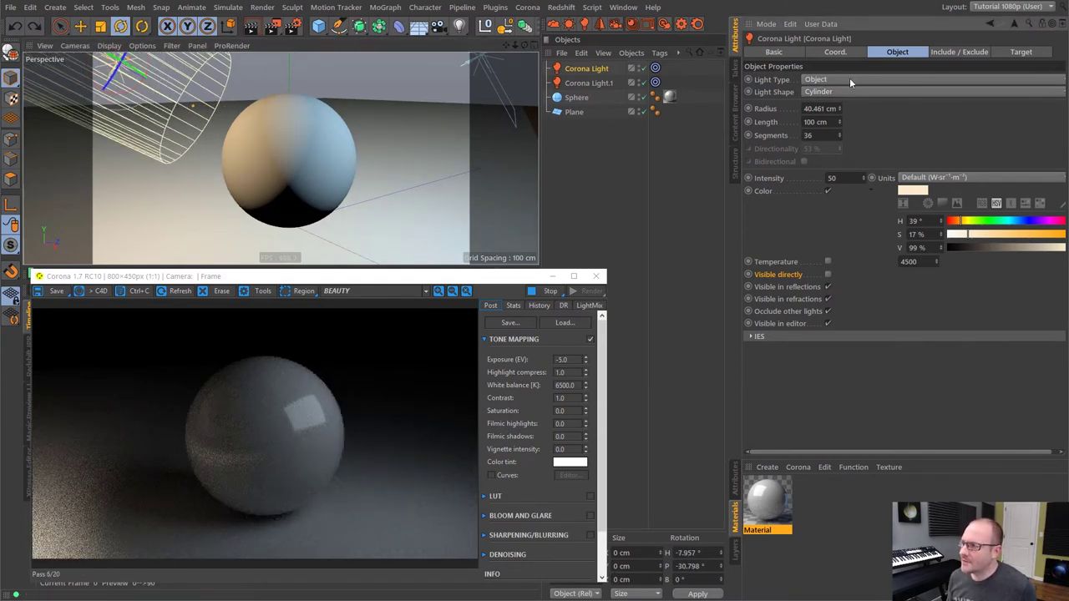
Step: Return the original Corona Light to an Area light with a Rectangle shape sized 100 × 100 cm
click(822, 80)
click(823, 93)
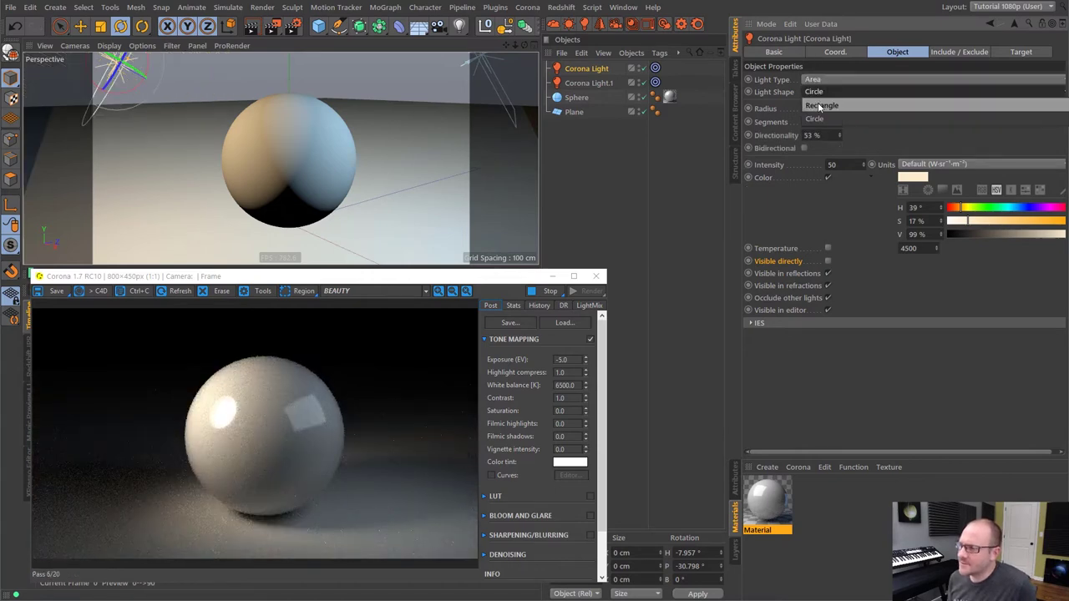
key(Tab)
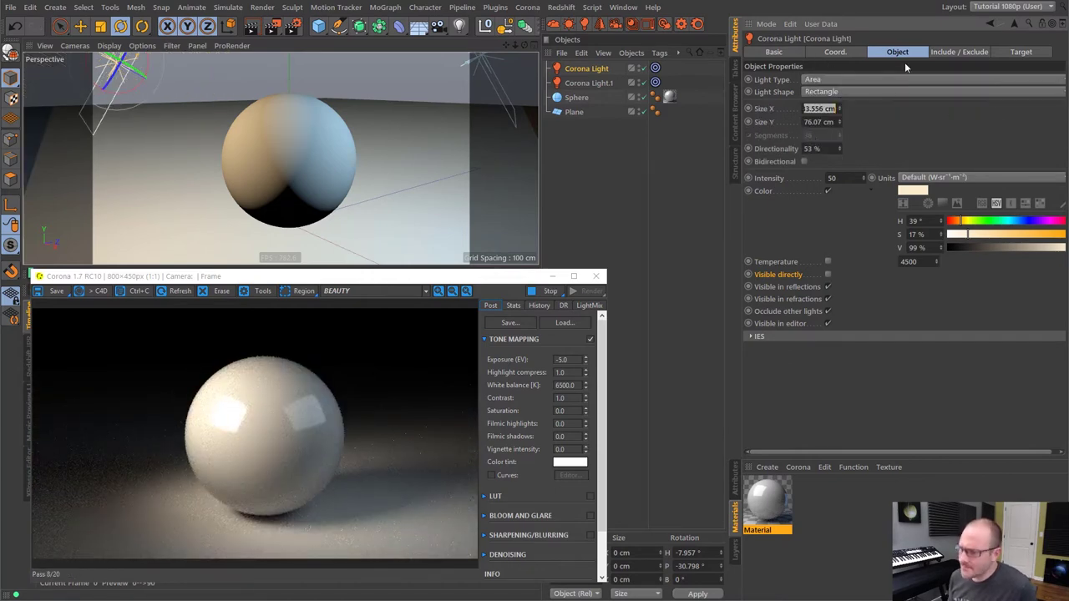
text(100)
key(Tab)
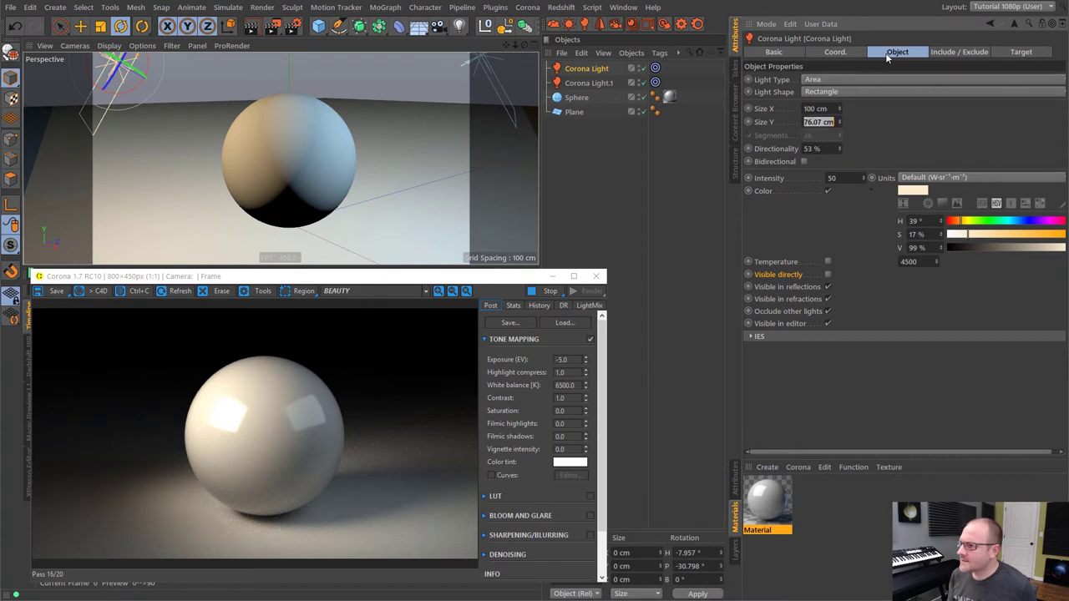
text(100)
key(Return)
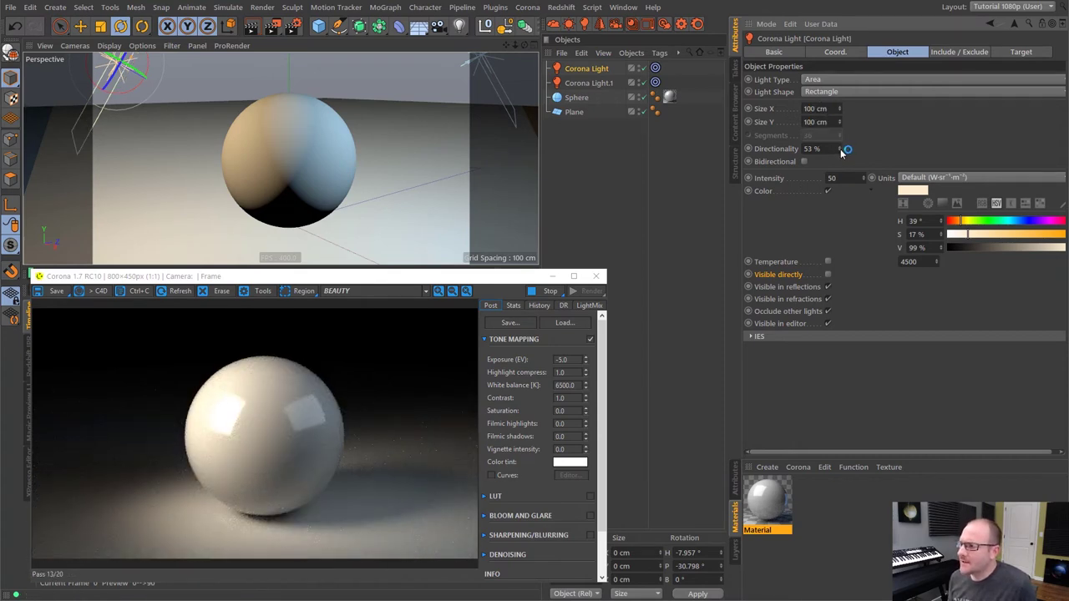
Step: Set the original Corona Light's directionality to 20 %
drag(842, 151, 840, 201)
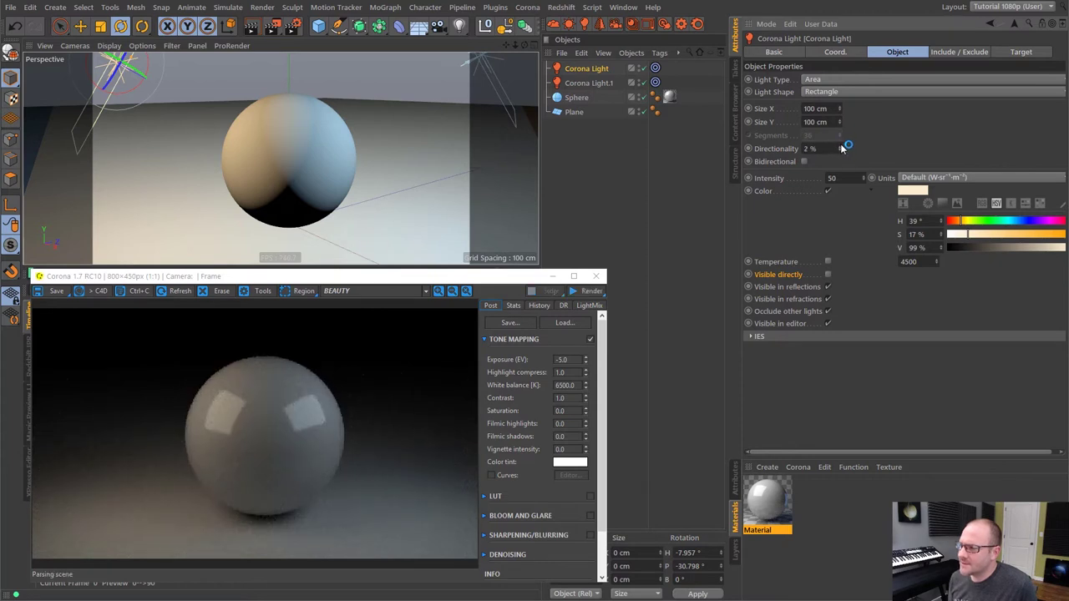
text(2)
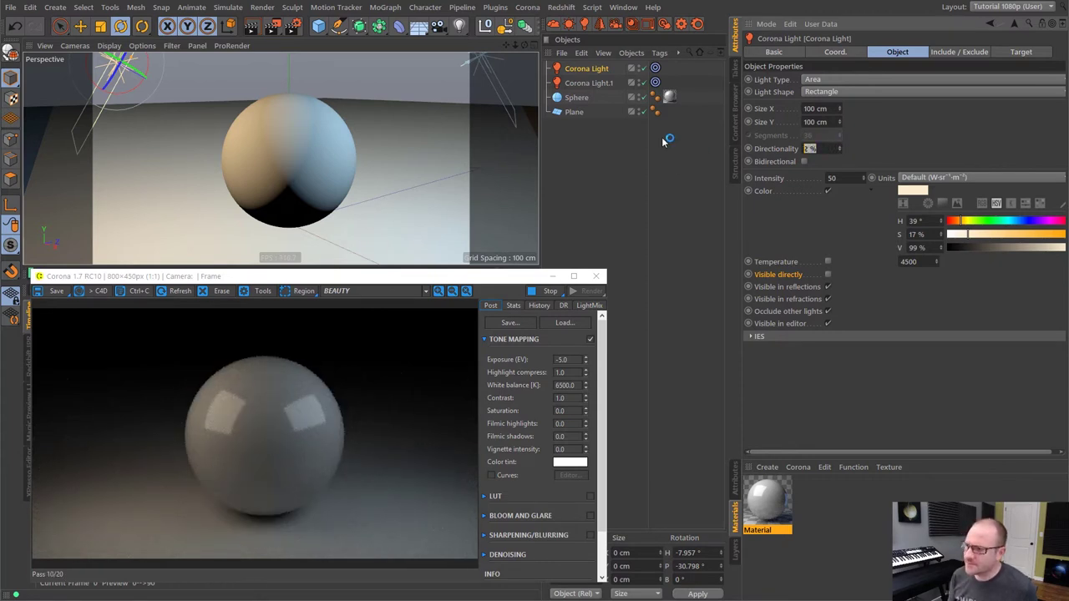
text(0)
key(Return)
Step: Move the original Corona Light nearer the sphere and narrow its rectangle to about 67.6 cm
click(80, 27)
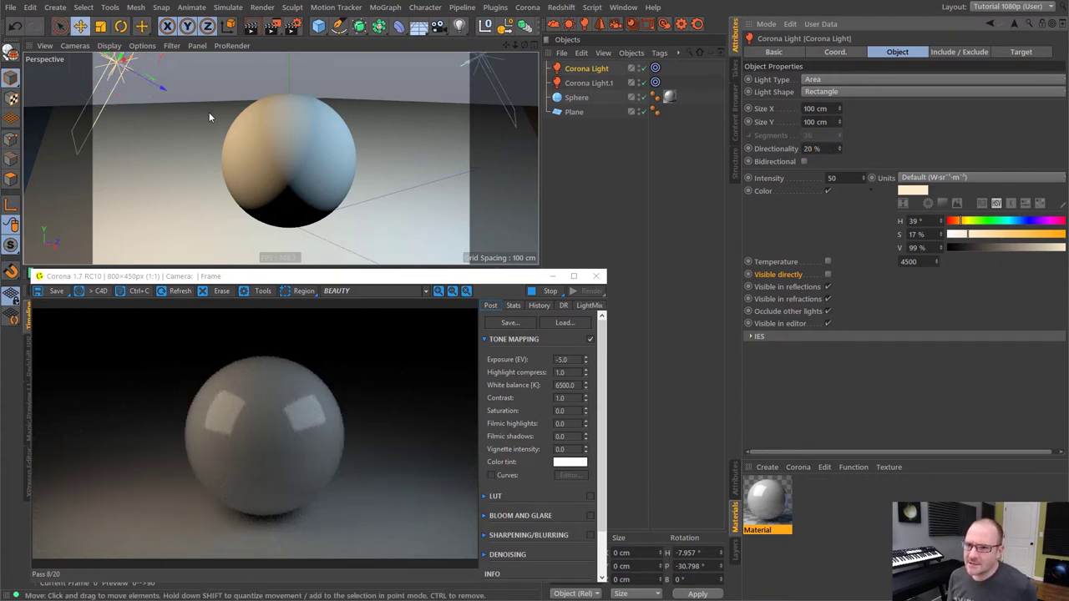
drag(209, 112, 241, 125)
drag(842, 115, 843, 118)
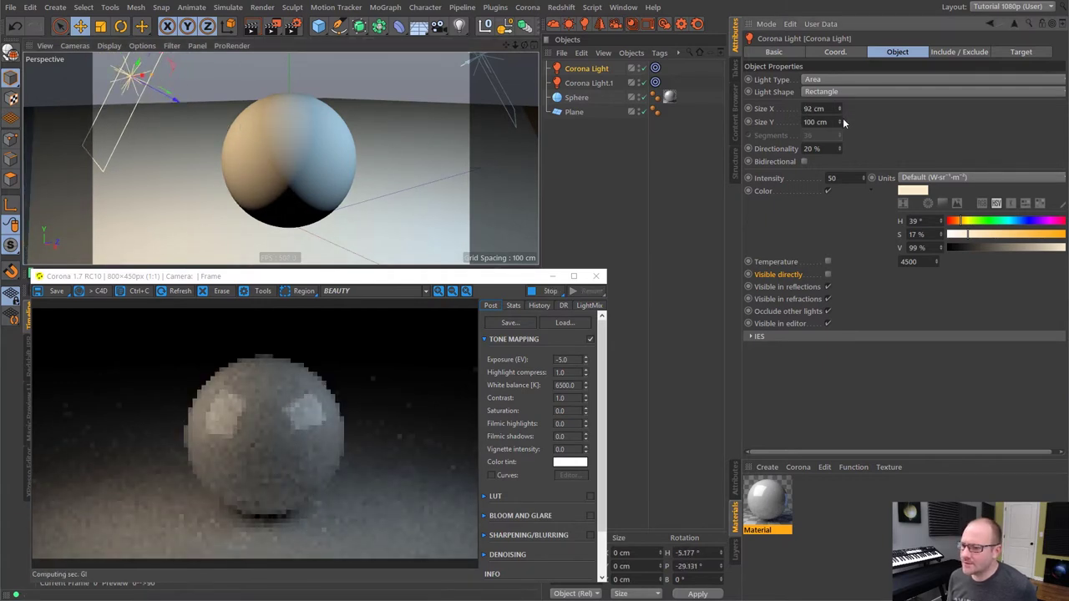
drag(153, 74, 147, 75)
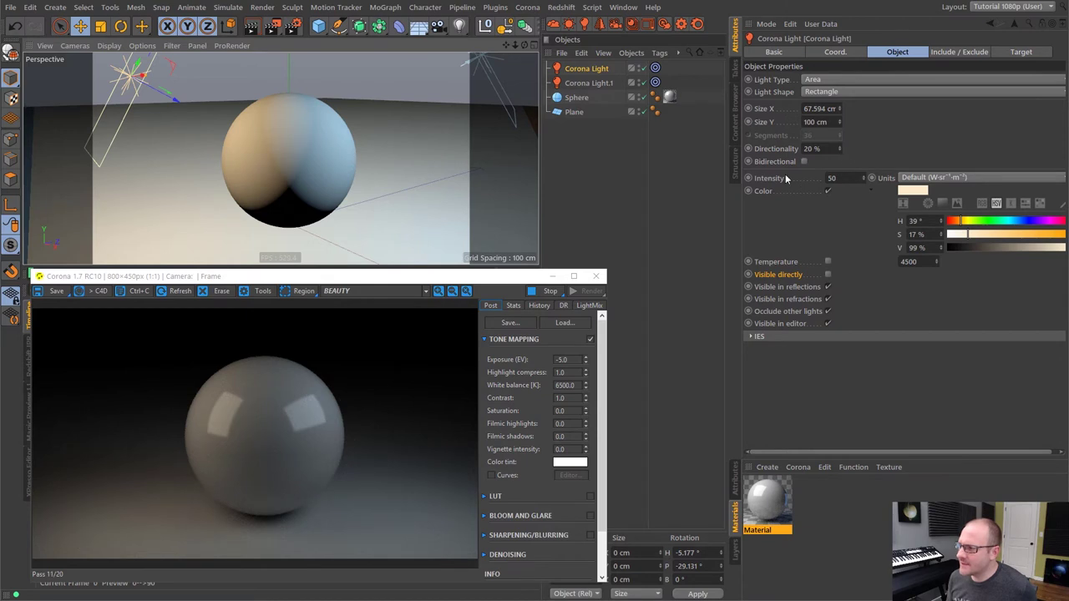
Step: Raise the original Corona Light's intensity to 200 and move the light closer to the sphere
drag(864, 178, 867, 161)
drag(883, 77, 861, 167)
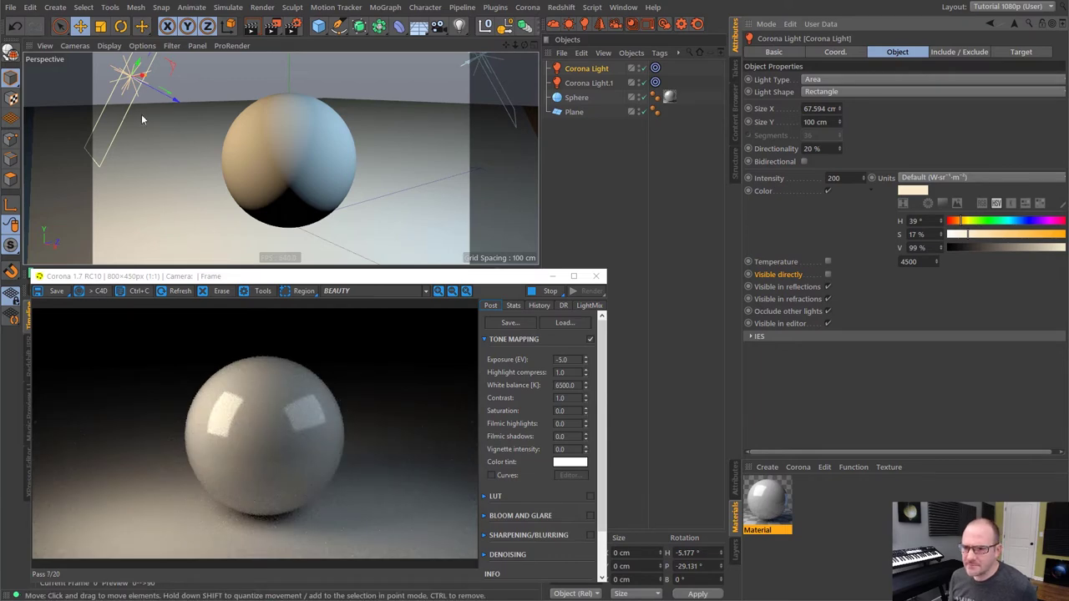
drag(141, 113, 282, 100)
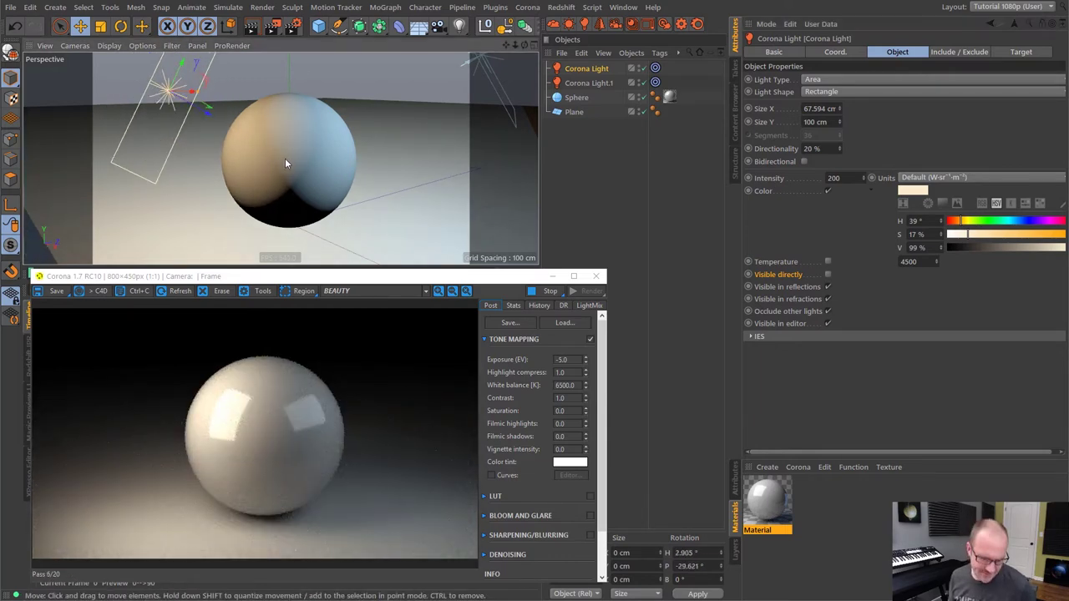
Step: Move the original Corona Light back away from the sphere and deselect it
alt+drag(285, 159, 286, 143)
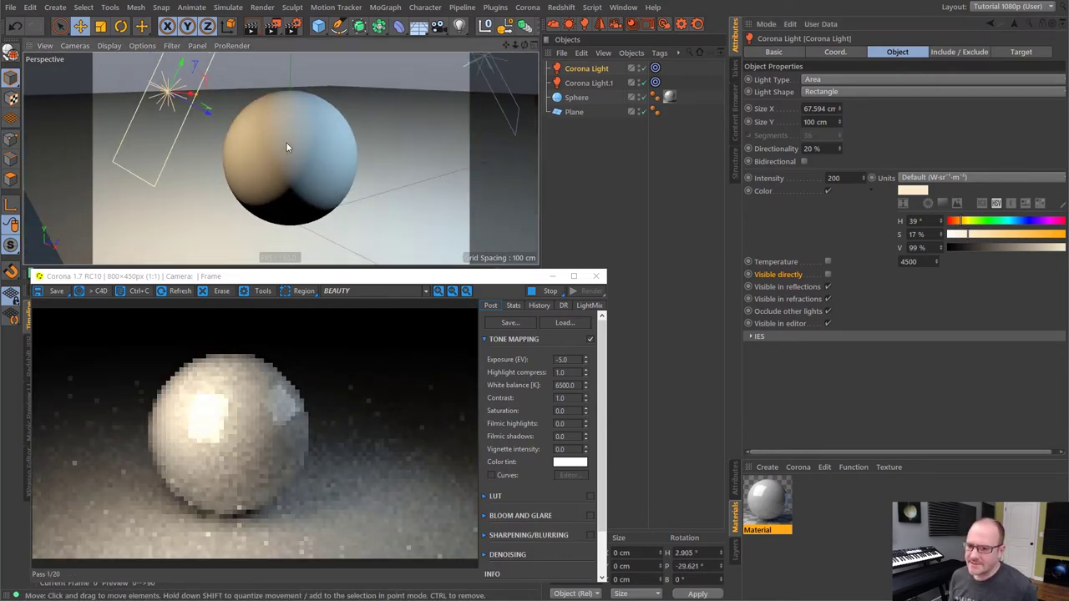
click(588, 83)
click(589, 70)
click(578, 142)
click(176, 91)
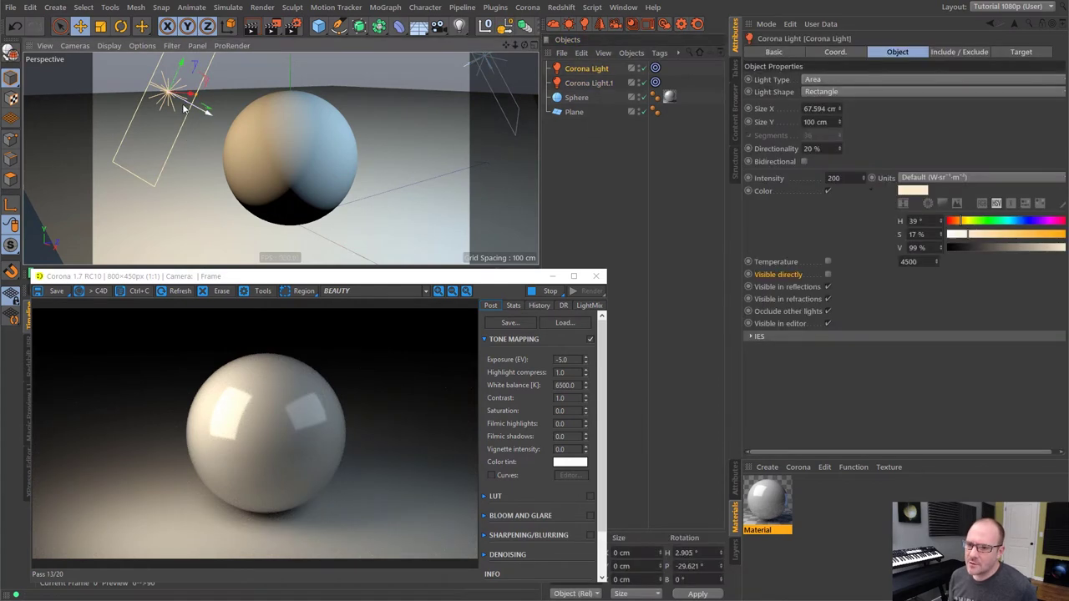
drag(184, 109, 163, 108)
click(580, 138)
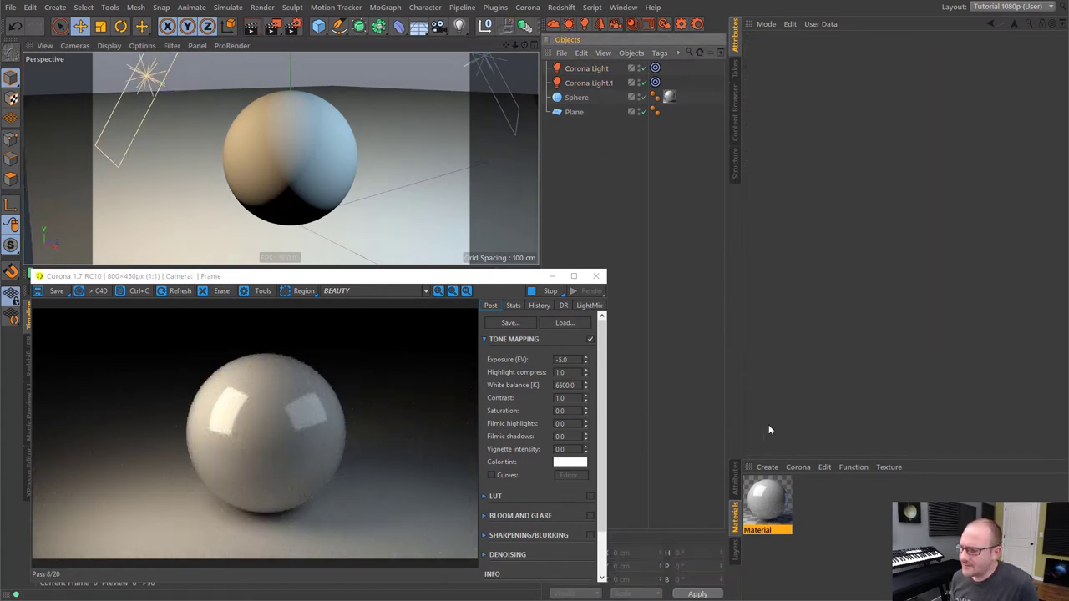
Step: Create a new Corona Light material
click(800, 470)
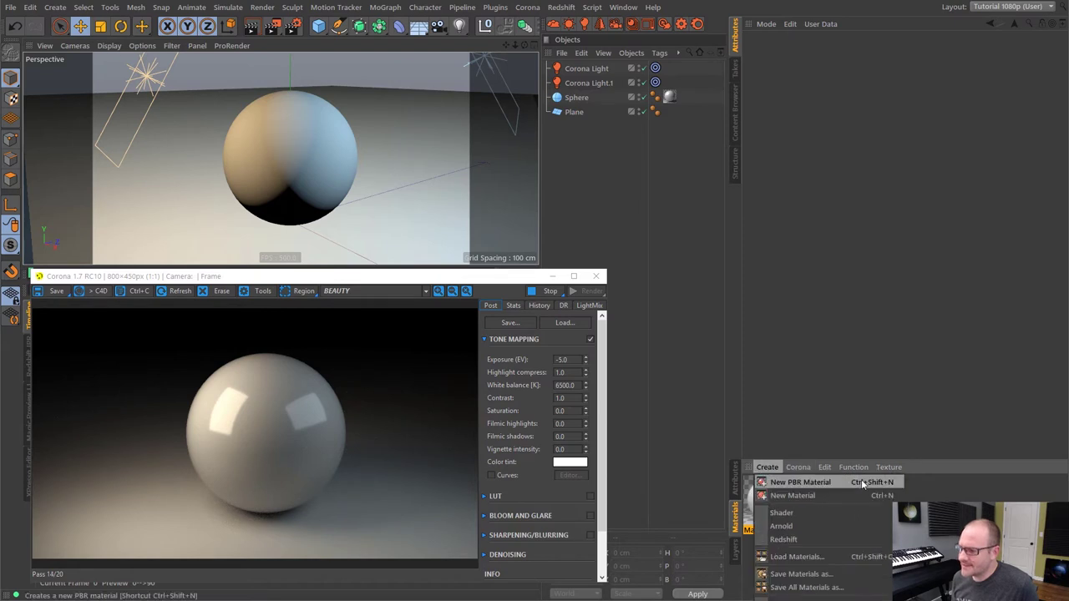
click(823, 517)
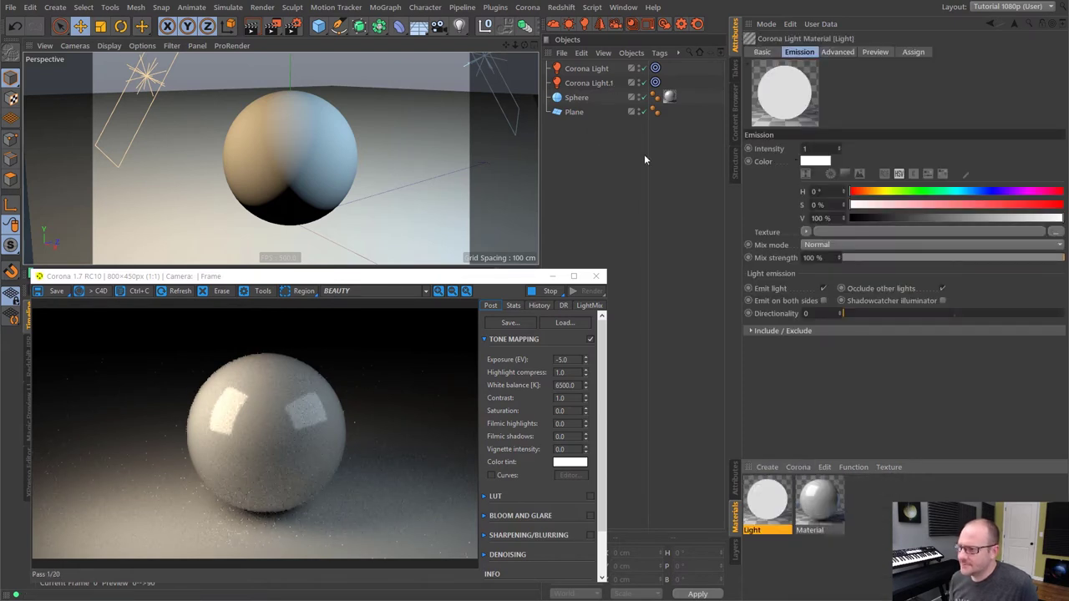
Step: Add a second plane oriented to +Z with a width and height of 50 cm
drag(319, 25, 430, 63)
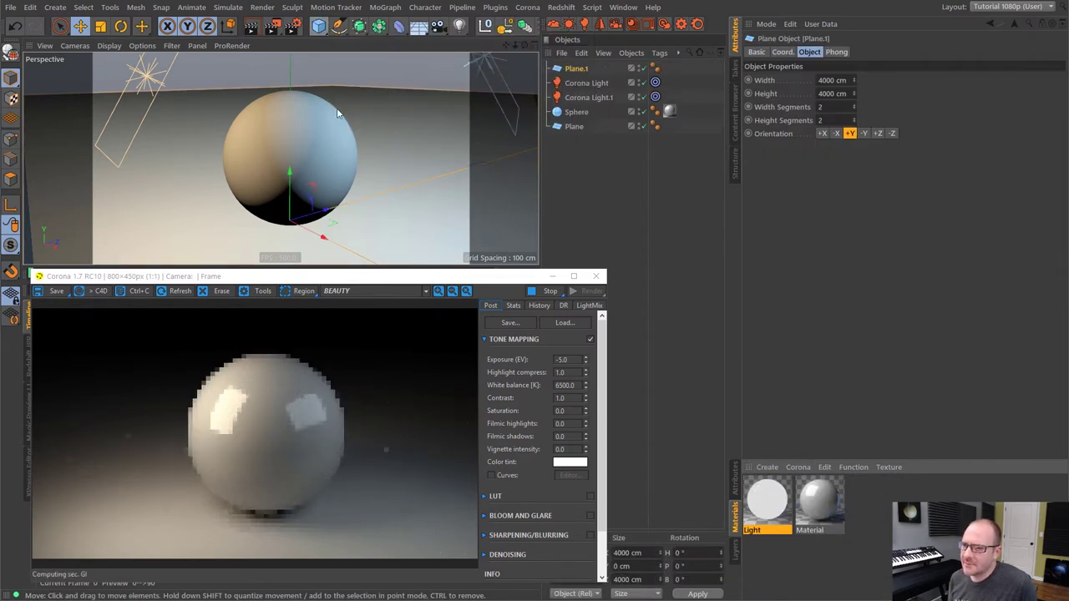
click(877, 133)
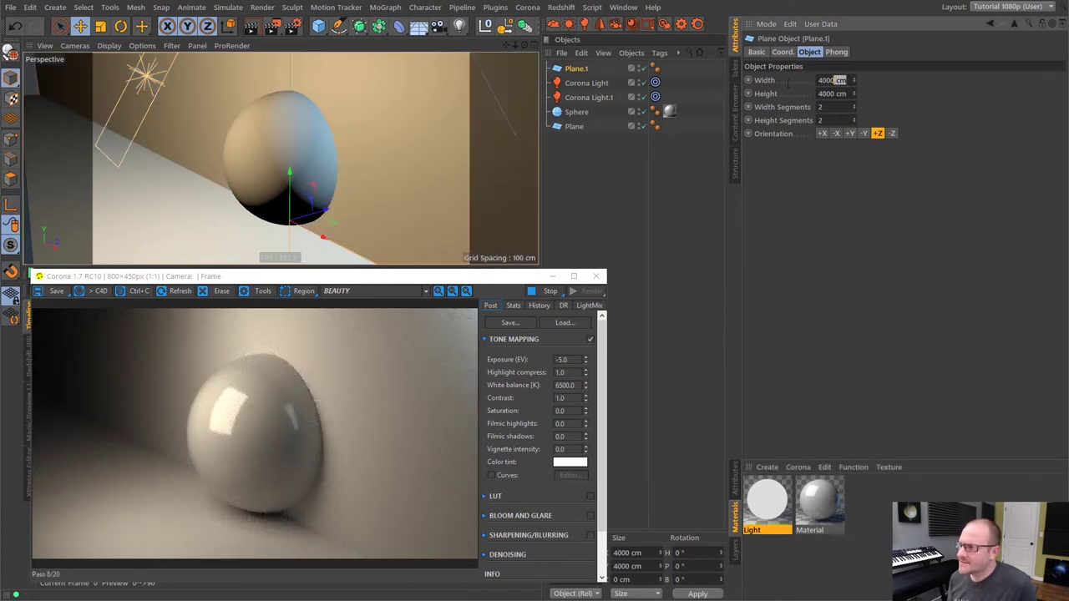
drag(788, 82, 612, 81)
text(50)
key(Tab)
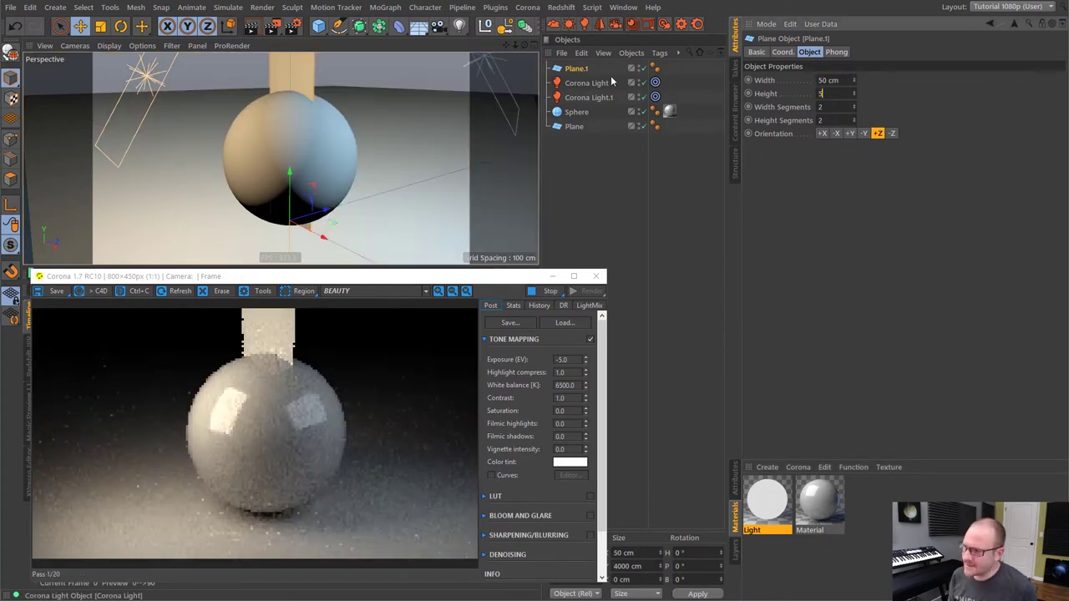
text(50)
key(Return)
Step: Align the new plane with the original Corona Light by nesting it and resetting its transform, then widen it to about 78.1 cm and offset it slightly
drag(578, 71, 584, 85)
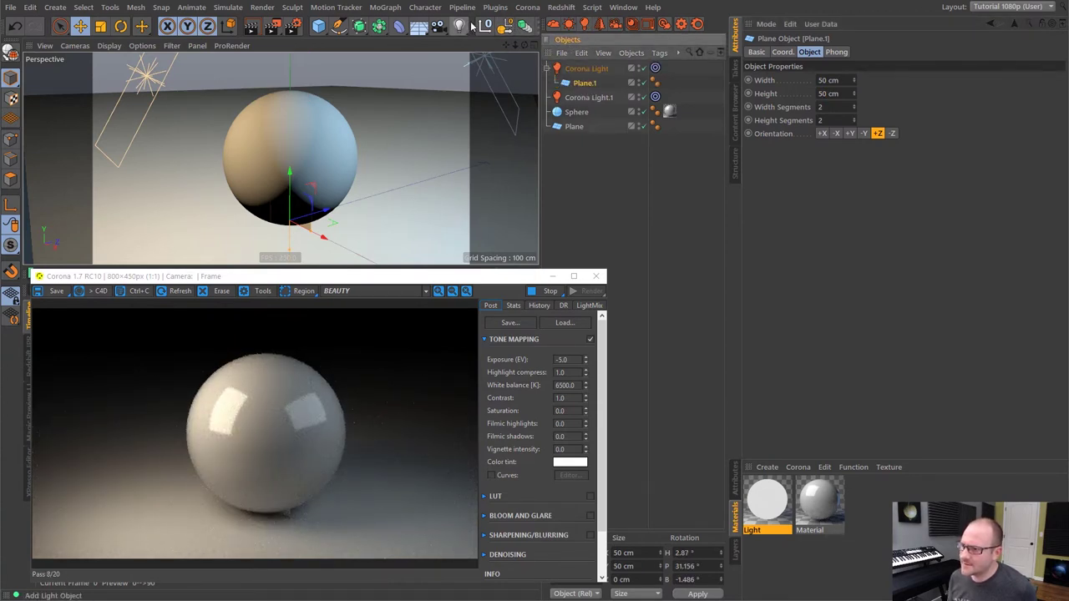
drag(471, 26, 247, 31)
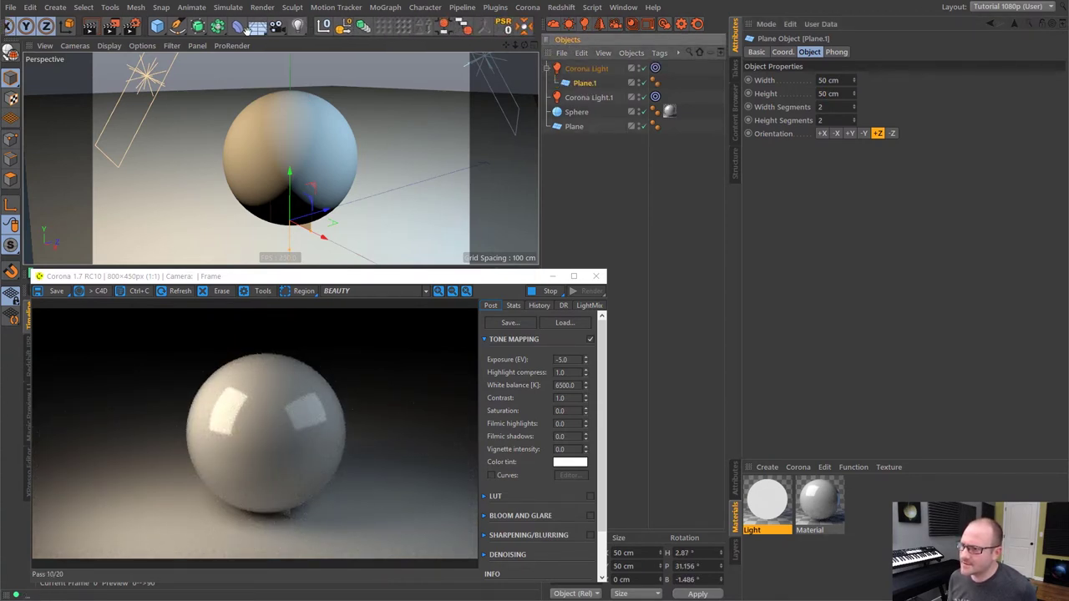
click(443, 30)
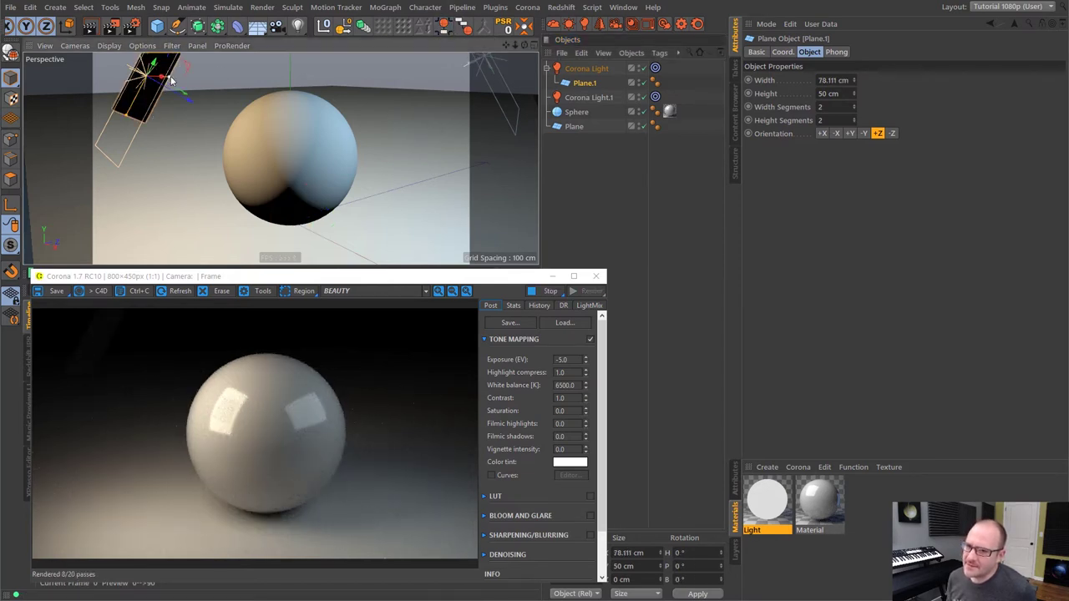
drag(156, 72, 151, 76)
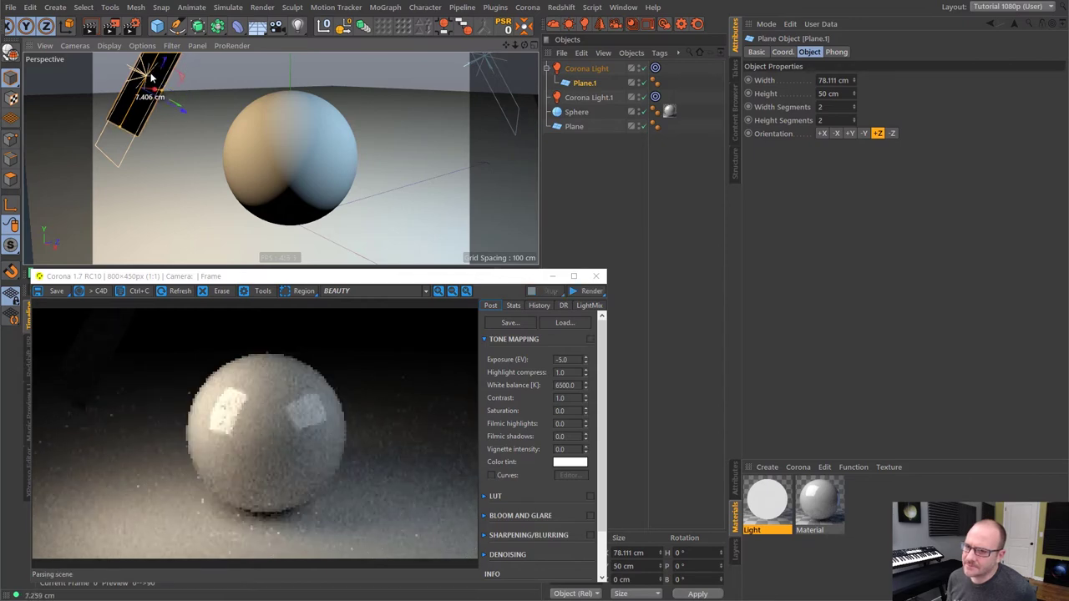
Step: Replace the original Corona Light with the new plane by transferring the Target tag, unparenting the plane and deleting the light, leaving the plane selected
drag(655, 67, 669, 82)
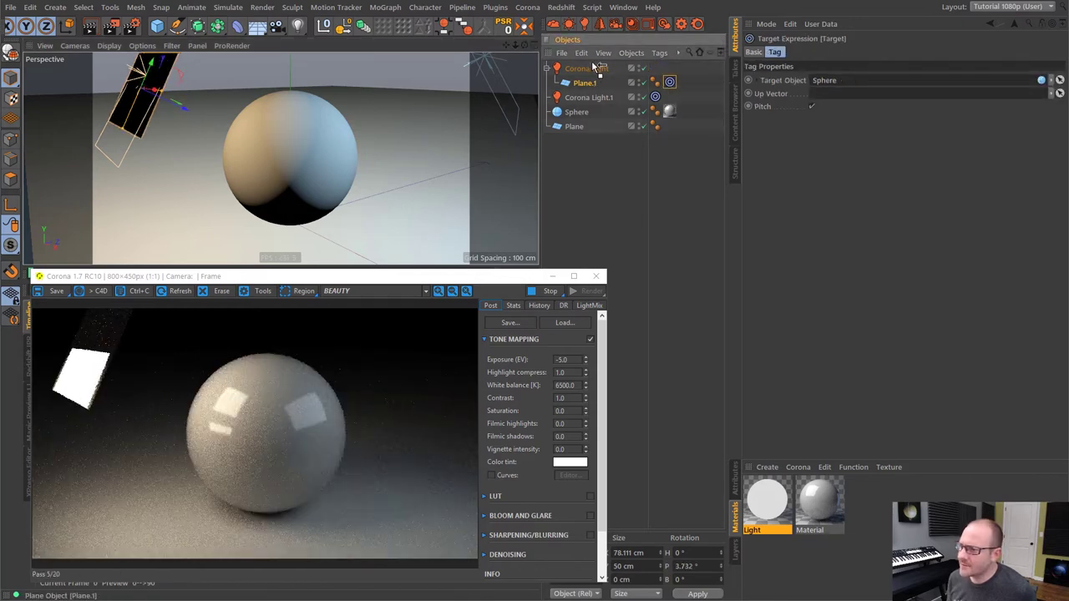
drag(595, 67, 589, 89)
key(Delete)
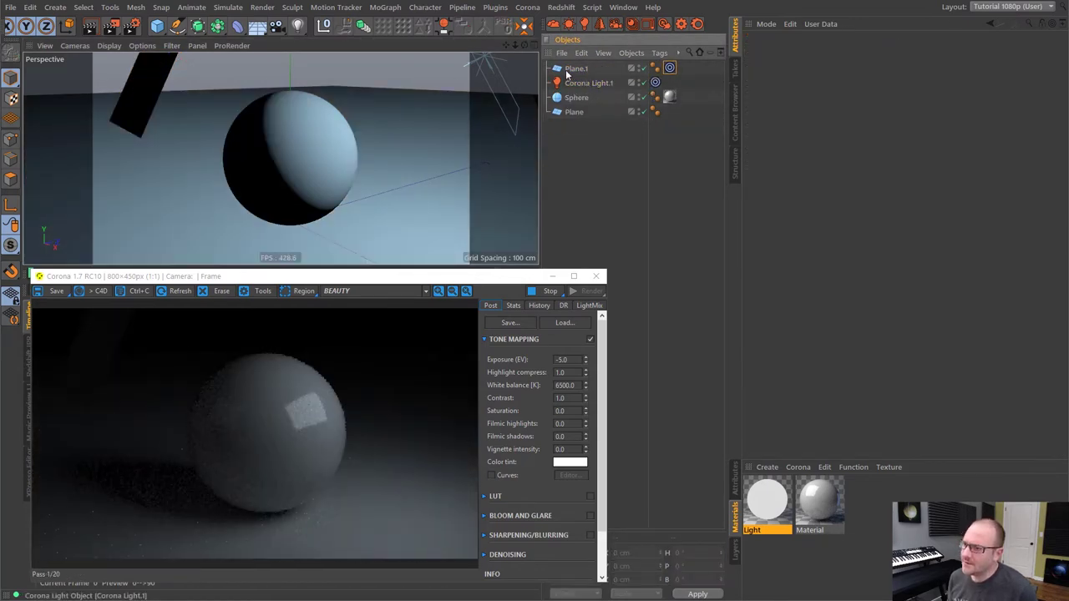
click(576, 69)
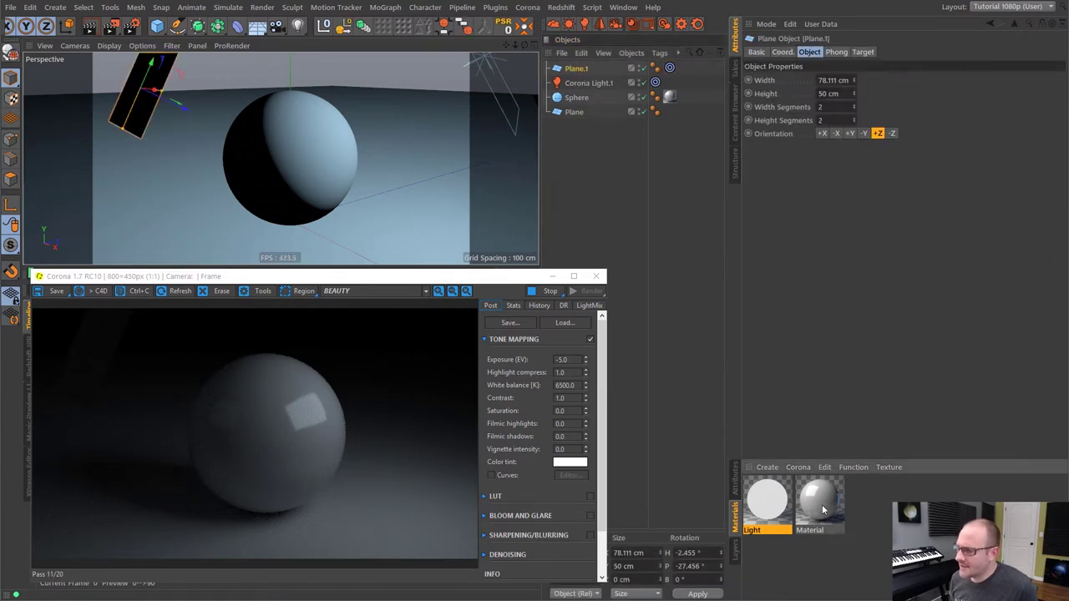
Step: Assign the Corona Light material to the new +Z plane
click(767, 503)
click(767, 506)
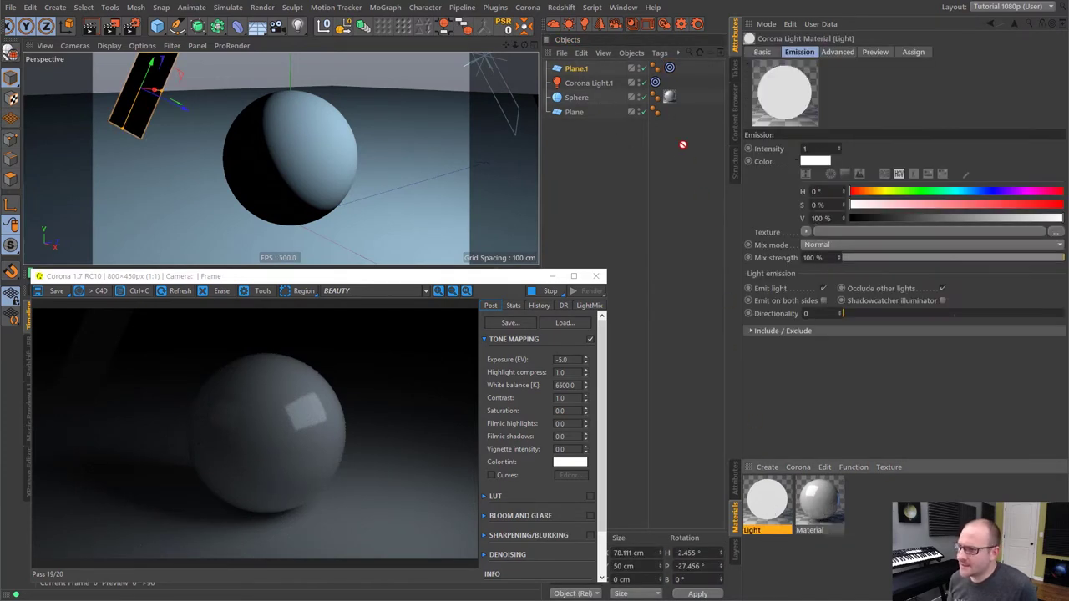
drag(683, 145, 600, 71)
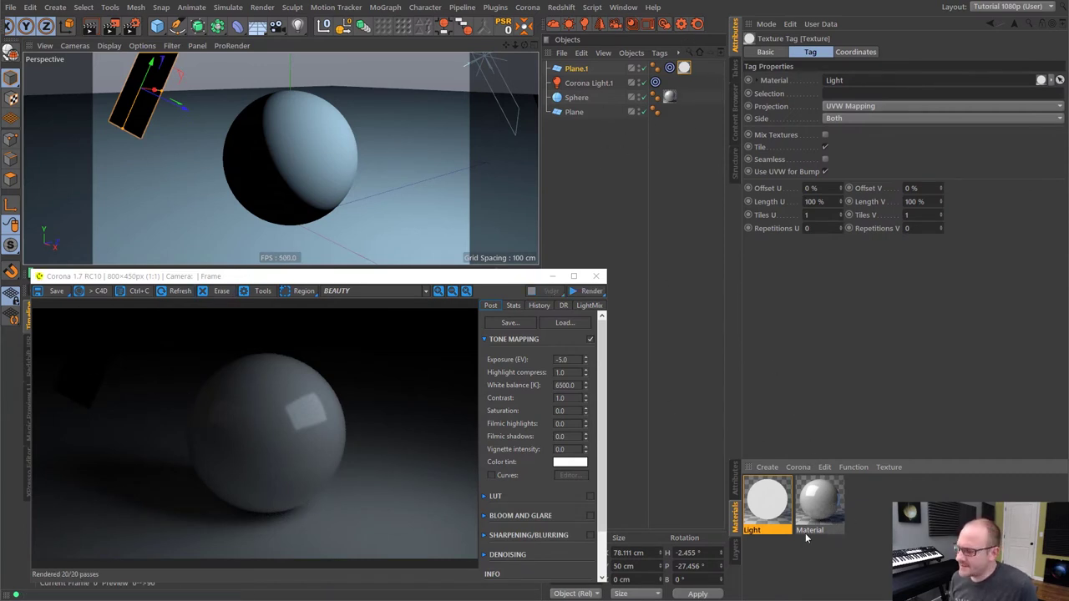
Step: Set the Light material's emission intensity to 50
click(772, 505)
drag(841, 146, 844, 137)
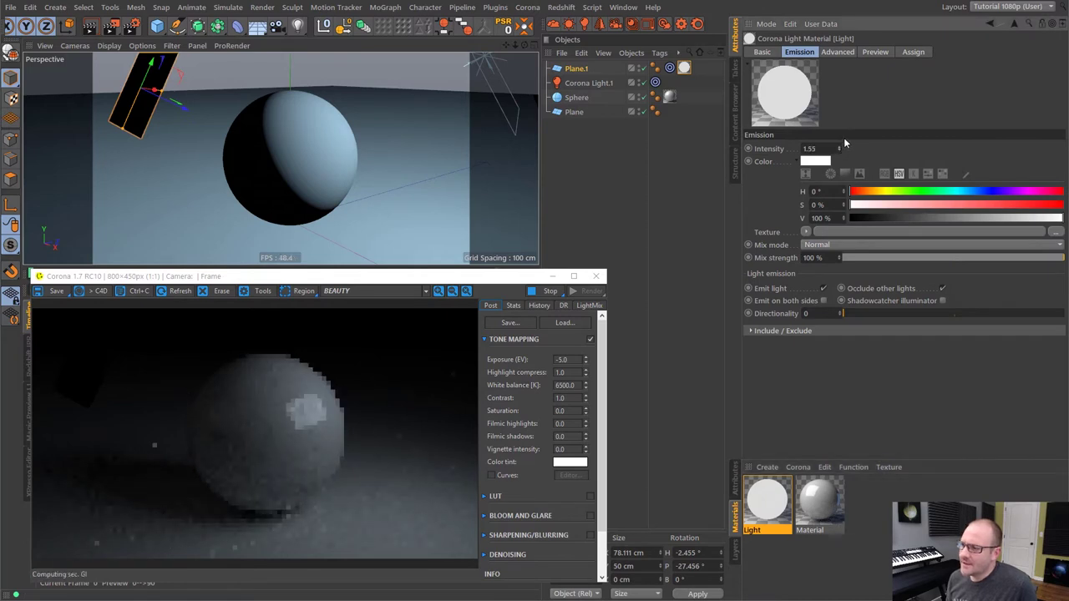
double_click(809, 148)
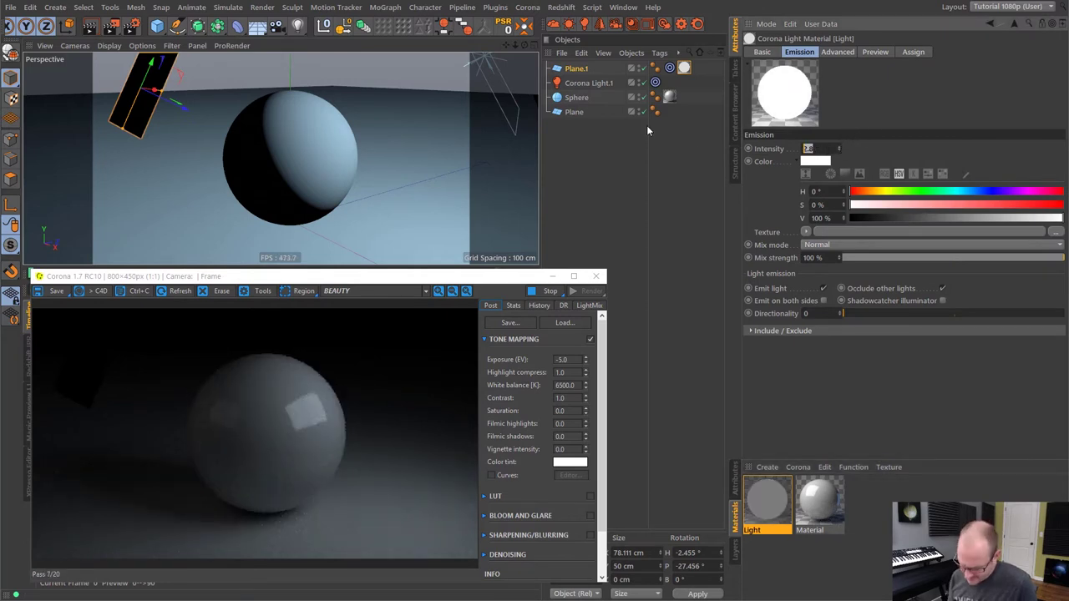
text(50)
key(Return)
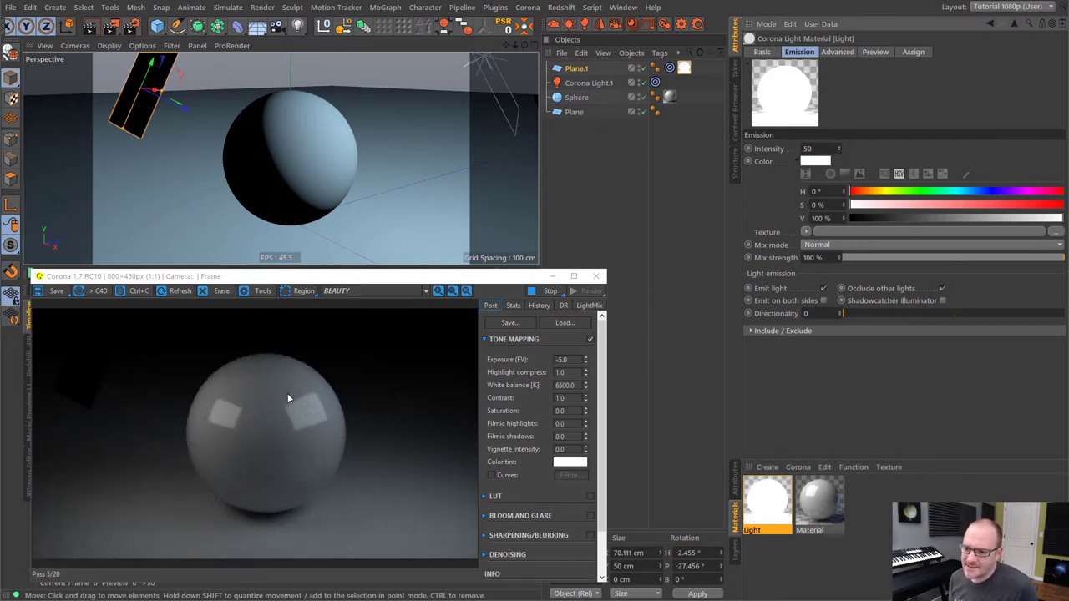
Step: Raise the Light material's emission intensity to 150
click(793, 499)
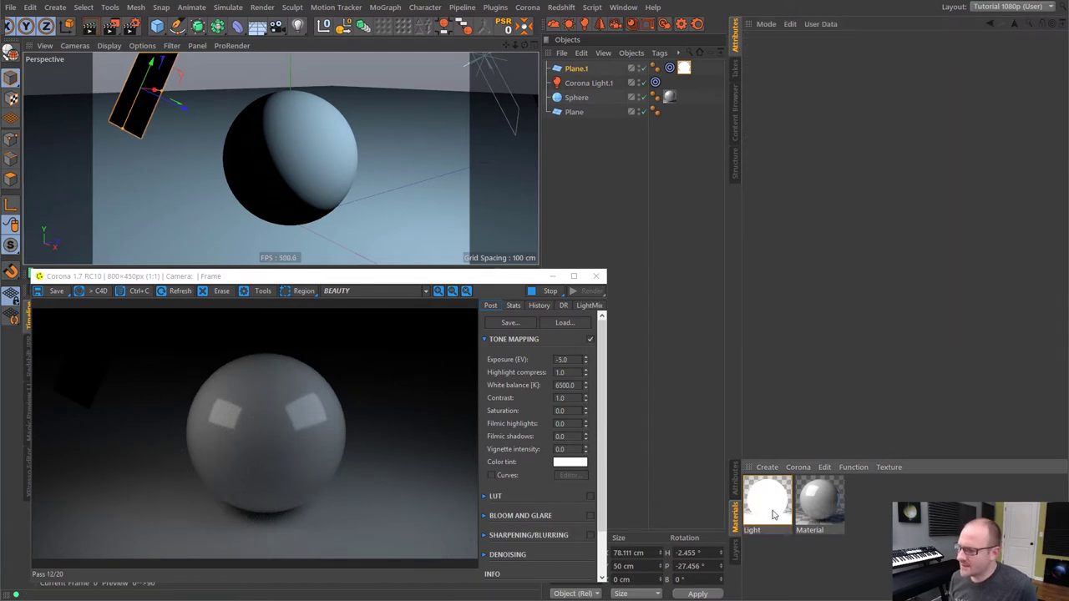
click(781, 503)
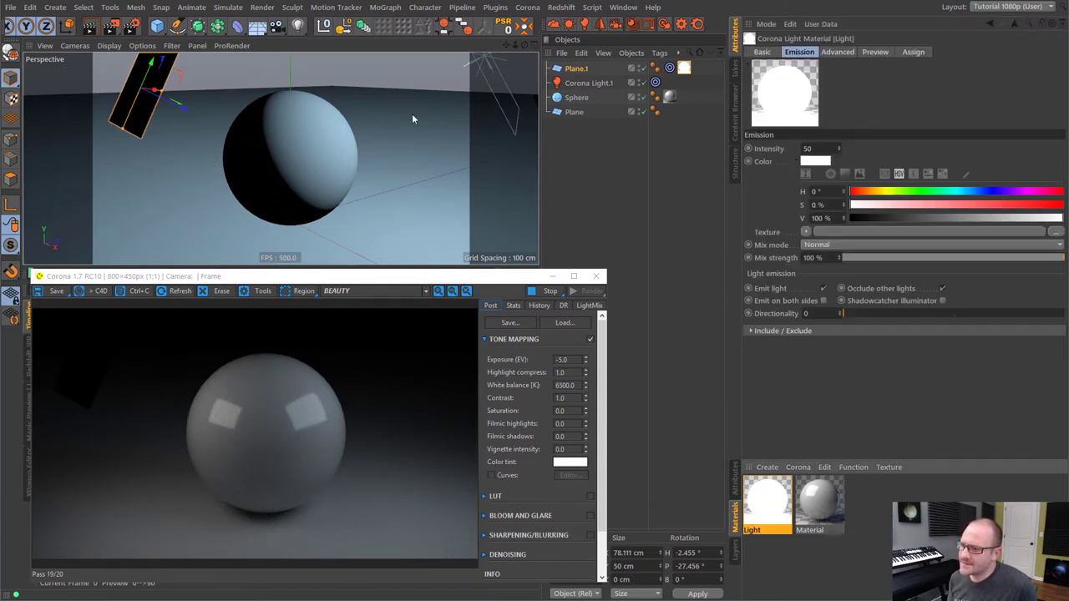
click(589, 83)
click(795, 541)
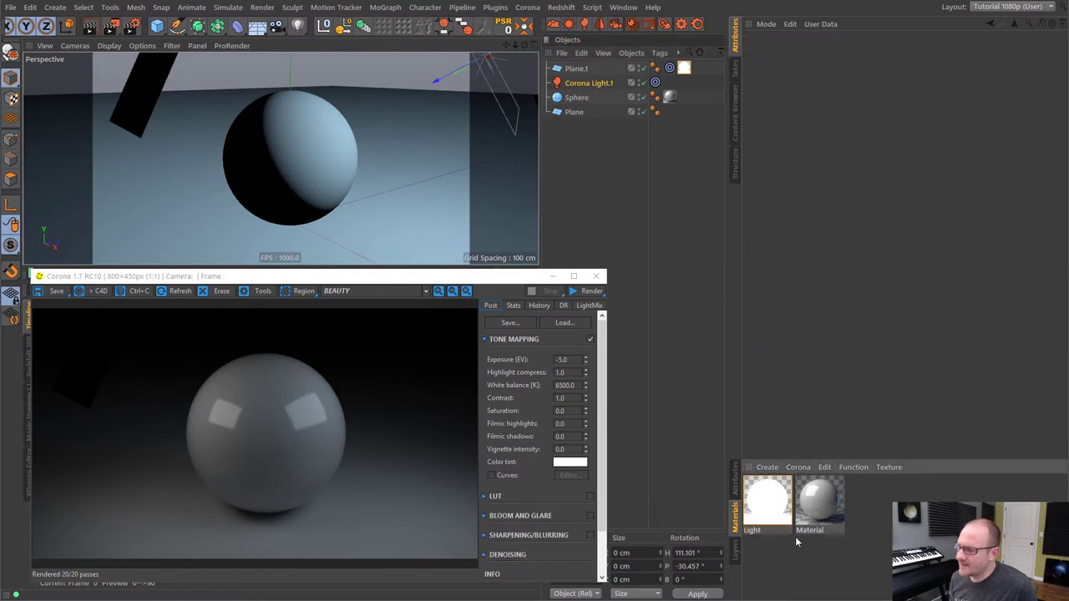
click(769, 501)
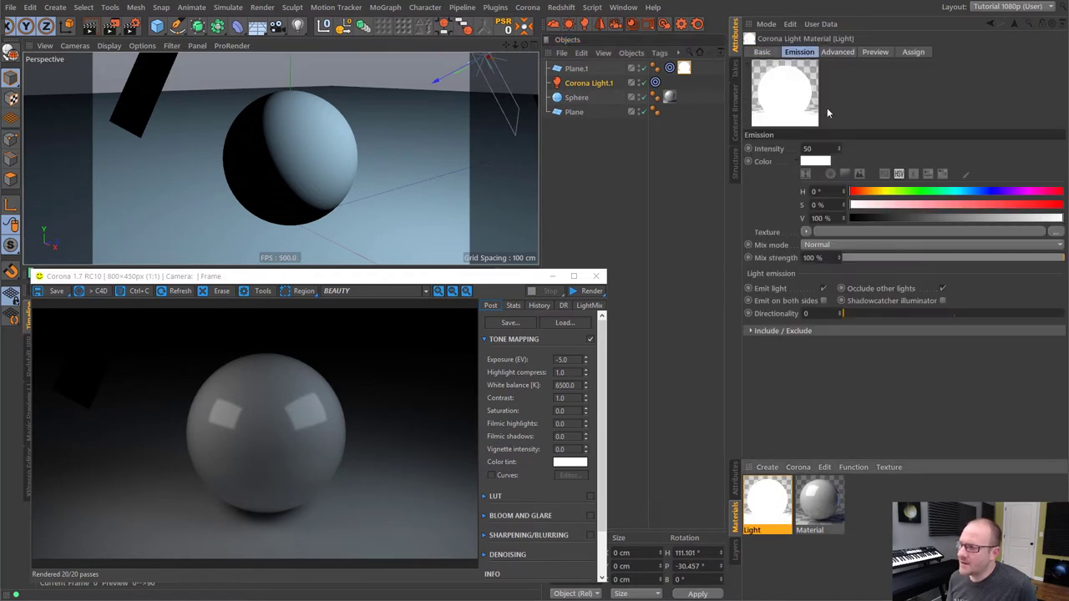
click(805, 232)
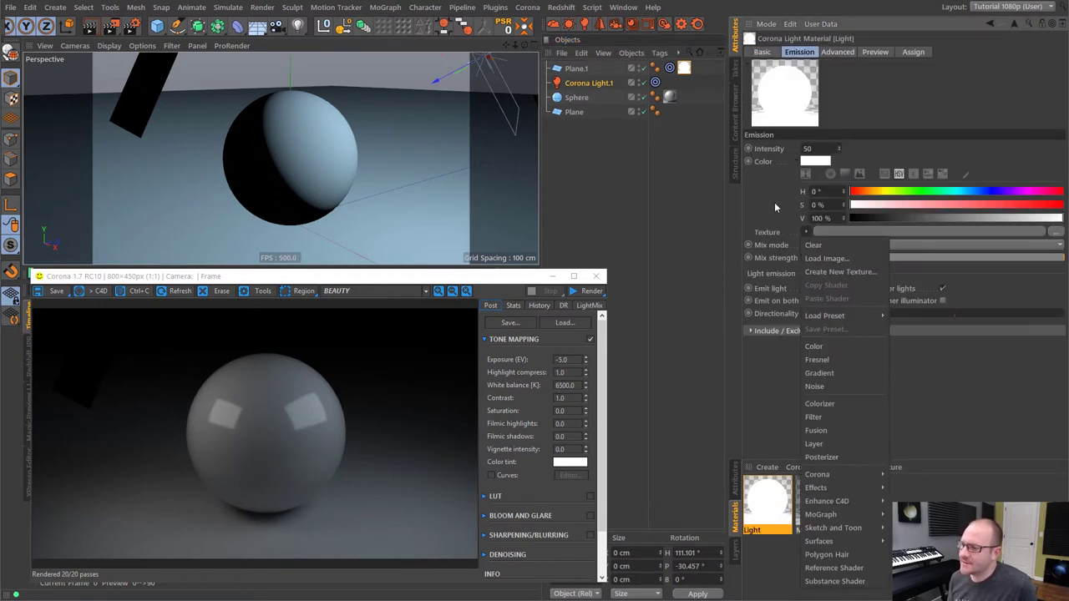
click(775, 203)
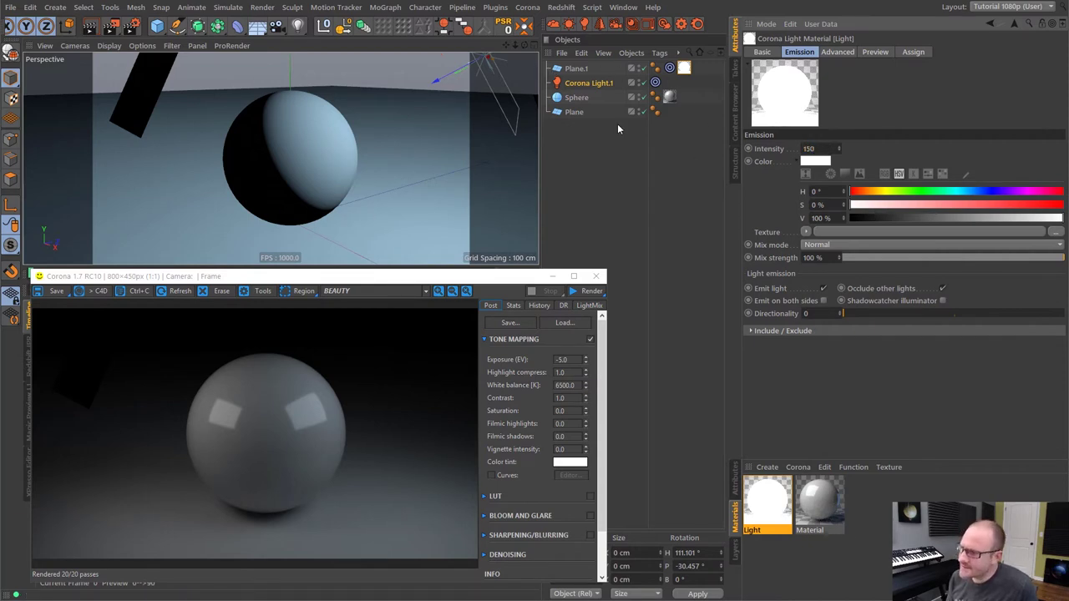
Step: Tint the Light material's emission color a warm orange with hue 29°, saturation 16% and value 100%
click(819, 166)
drag(800, 165, 788, 166)
click(799, 177)
click(804, 209)
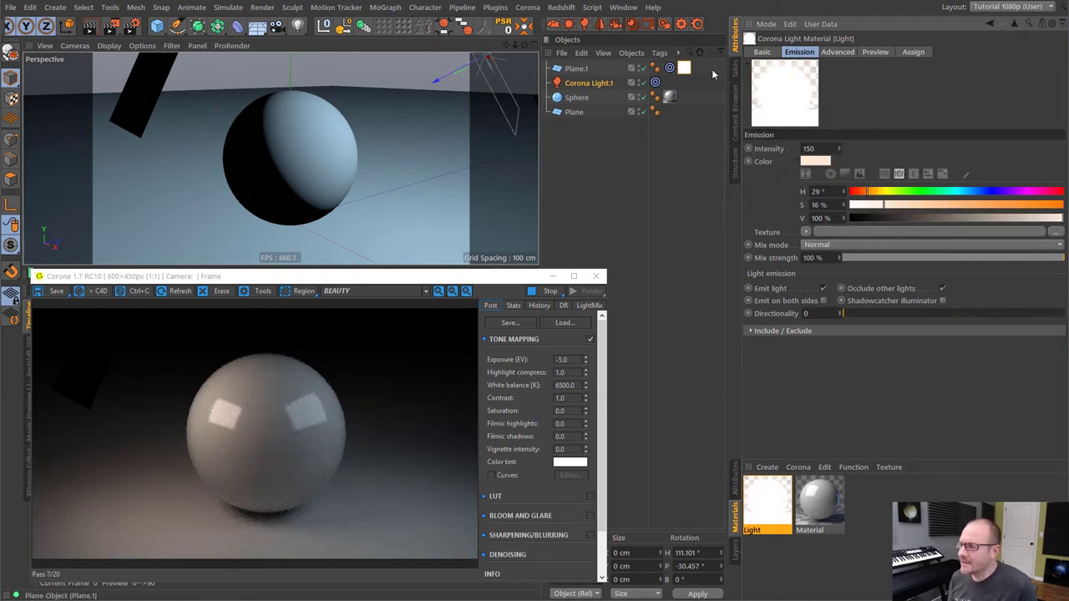
Step: Resize the light-emitting plane to a width of 74.111 cm and a height of 69 cm
click(578, 70)
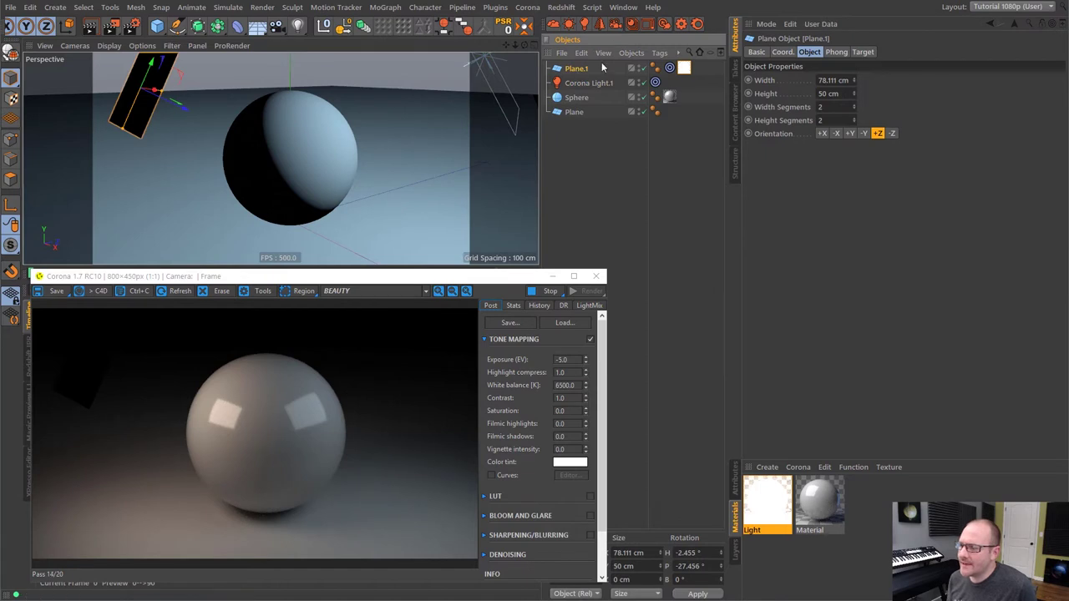
mouse_move(855, 81)
mouse_down()
mouse_move(858, 70)
mouse_move(861, 83)
mouse_up()
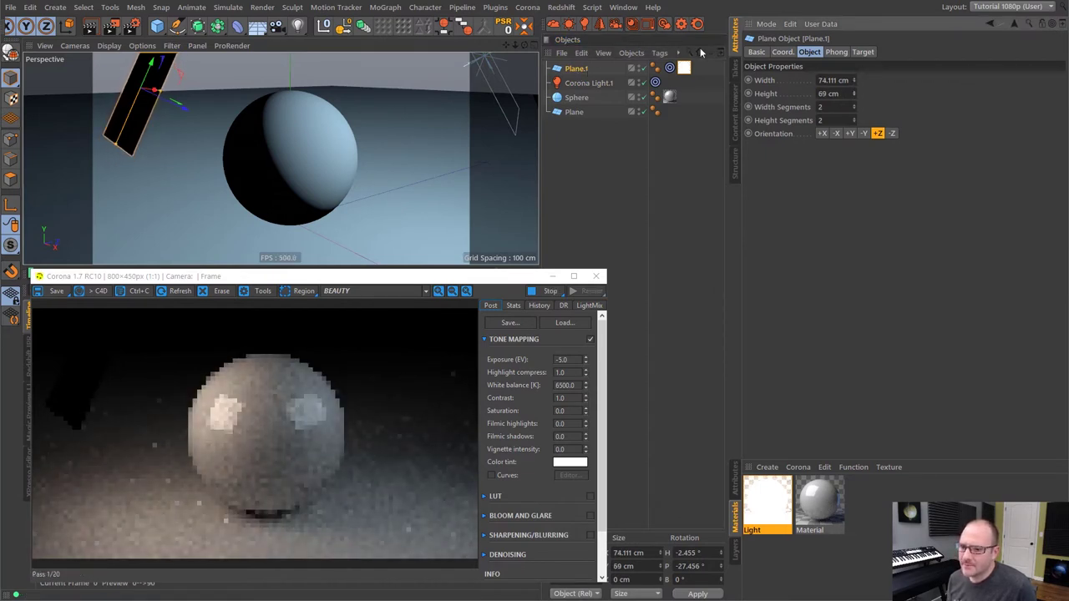
mouse_move(305, 147)
alt+mouse_down()
mouse_move(273, 147)
mouse_move(318, 154)
alt+mouse_up()
Step: Load a Gradient shader as the Light material's emission texture and set its type to 2D - Box
click(766, 504)
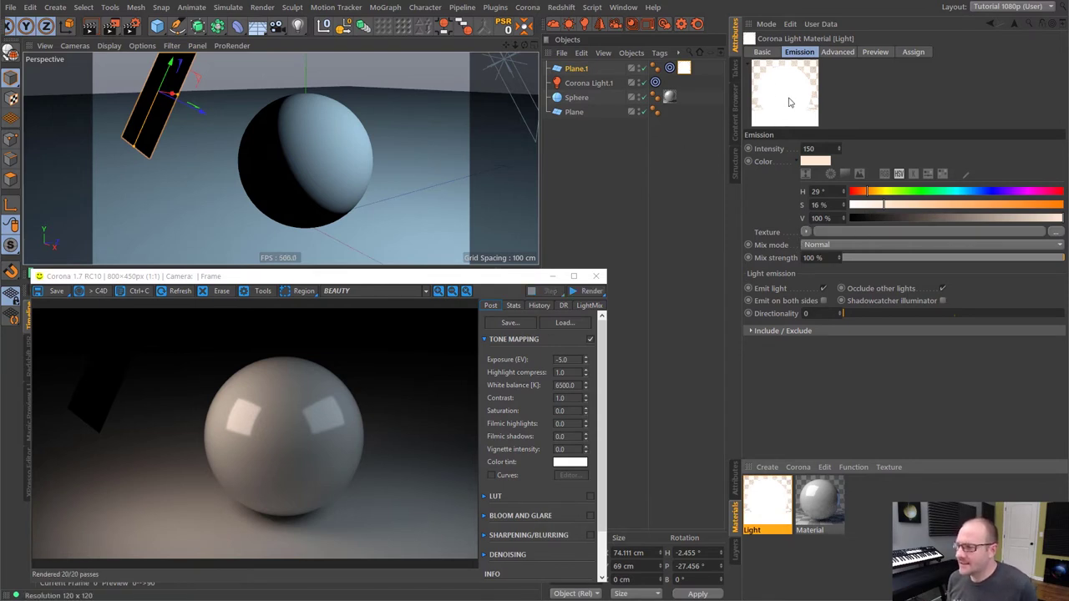
alt+drag(164, 116, 114, 114)
alt+drag(372, 156, 499, 200)
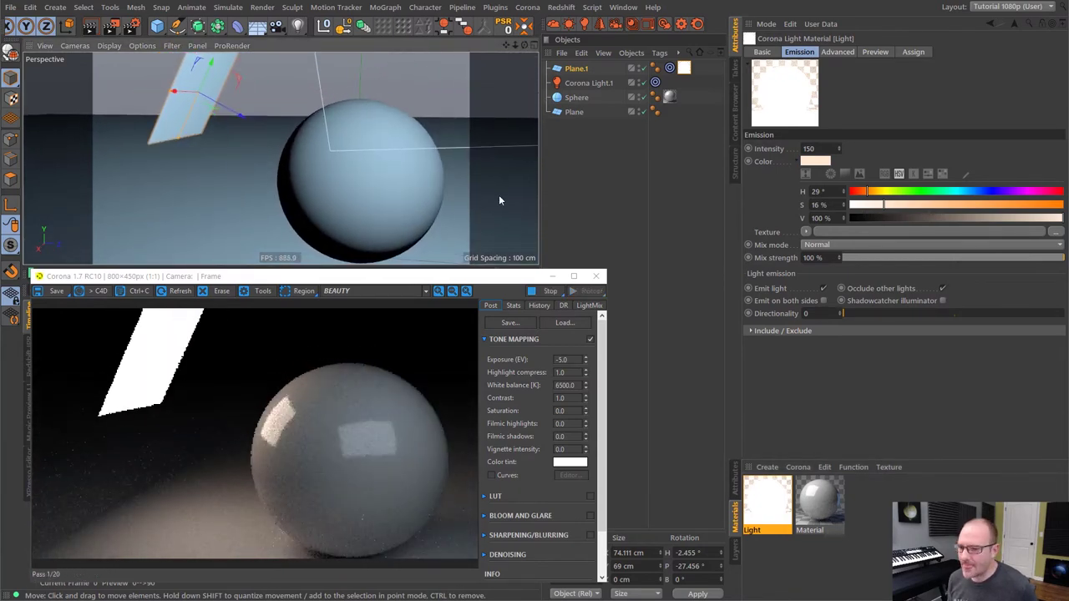
click(806, 232)
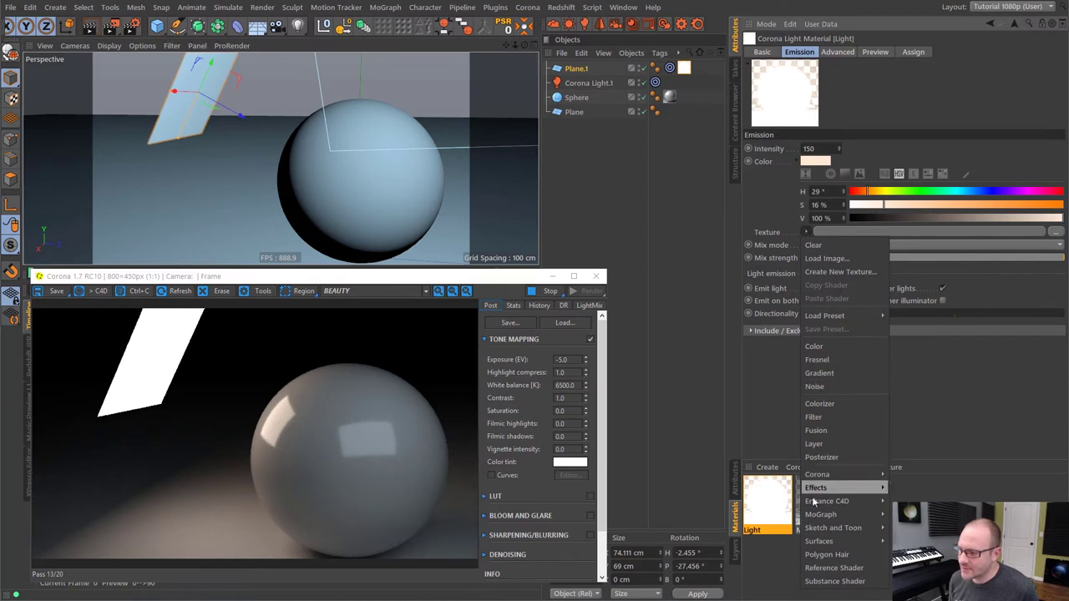
click(818, 373)
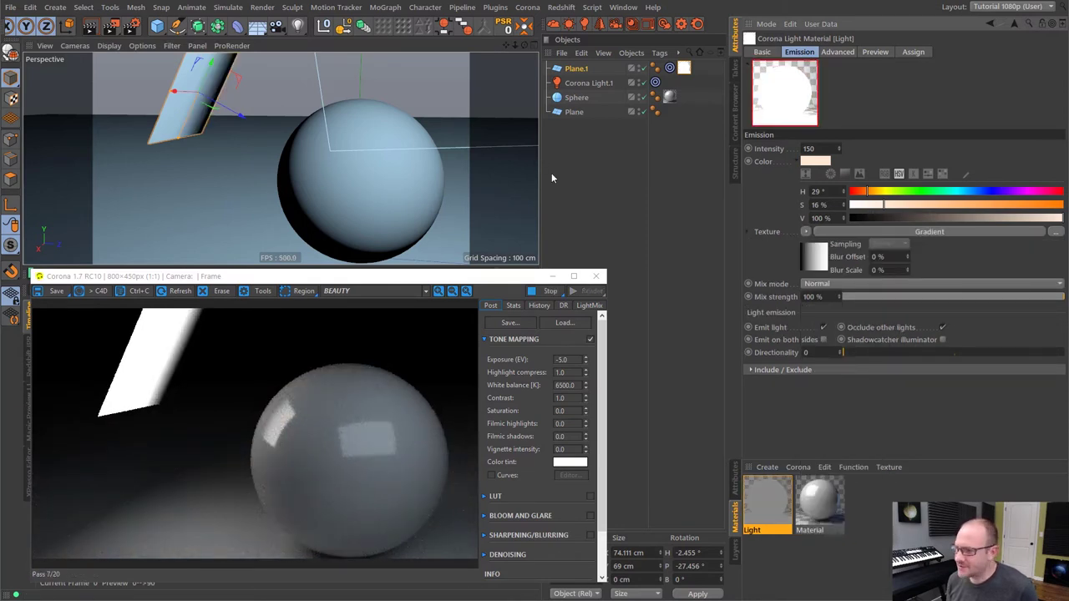
click(815, 257)
click(822, 164)
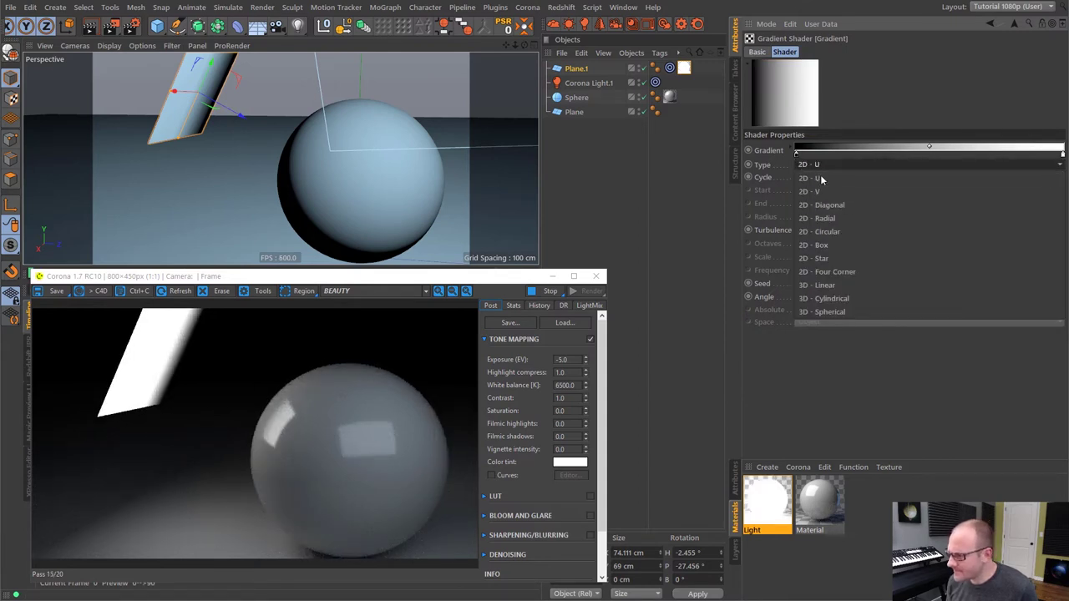
click(821, 244)
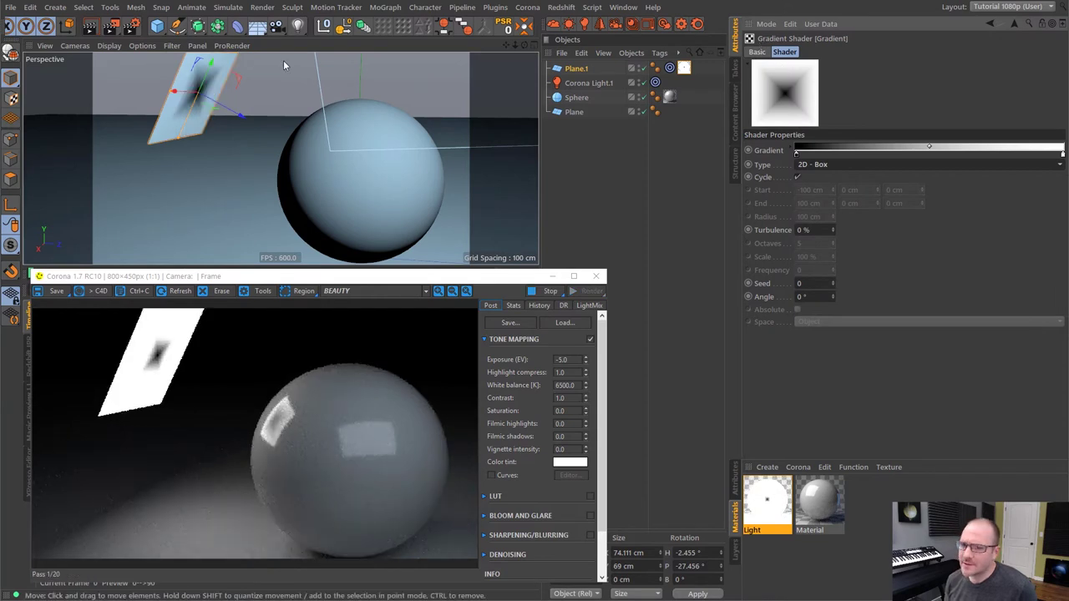
Step: Reverse the box gradient, placing the white knot at the start and the black knot near the end for soft dark edges
drag(797, 154, 970, 155)
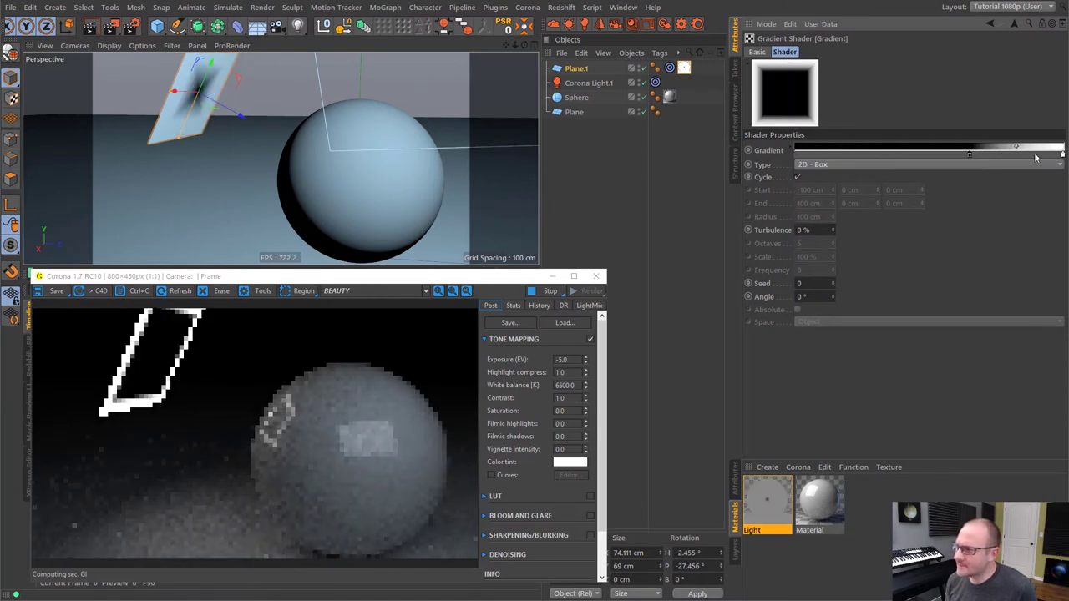
drag(1063, 157, 818, 157)
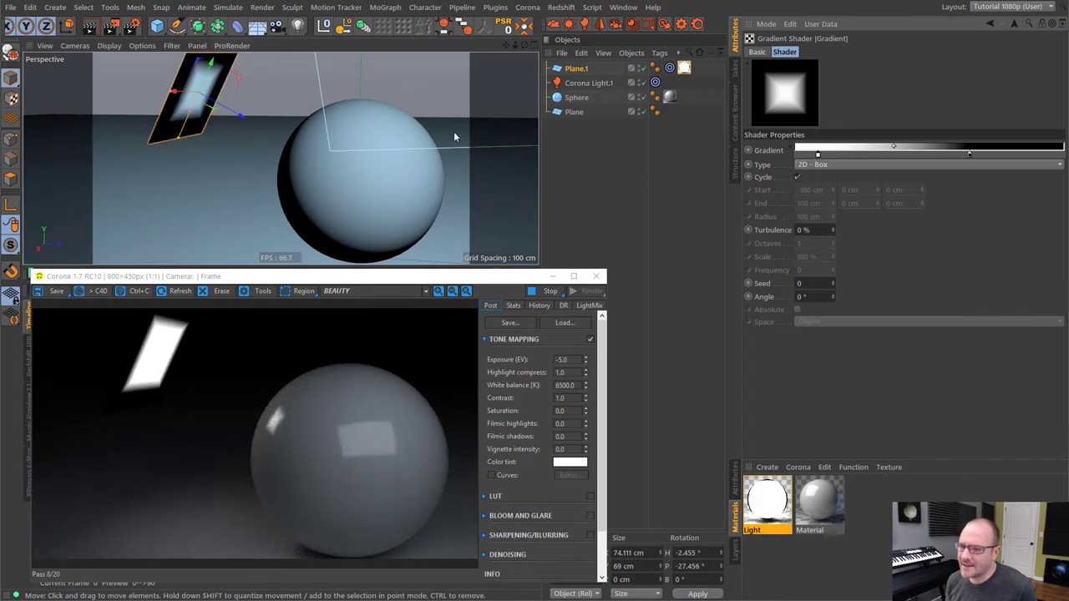
drag(1023, 157, 1032, 156)
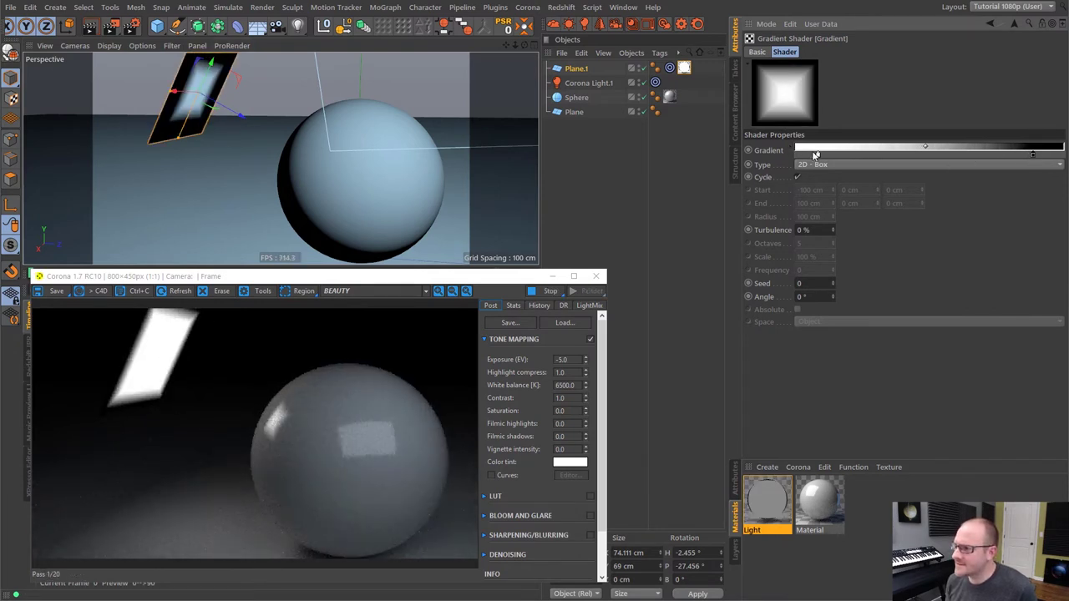
drag(818, 155, 803, 155)
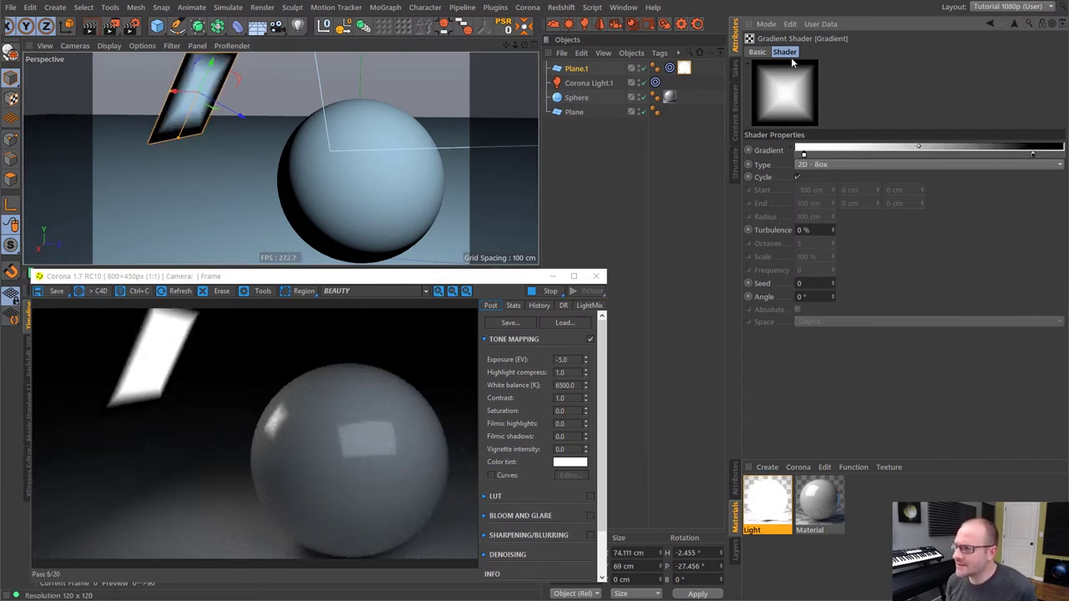
click(798, 177)
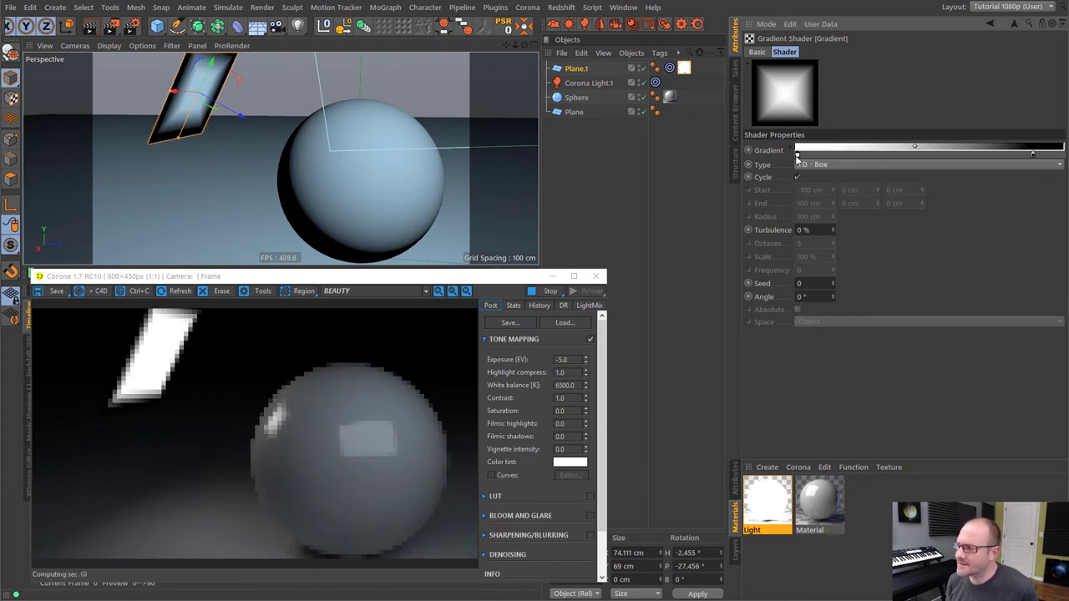
drag(803, 155, 796, 155)
drag(1034, 157, 1039, 157)
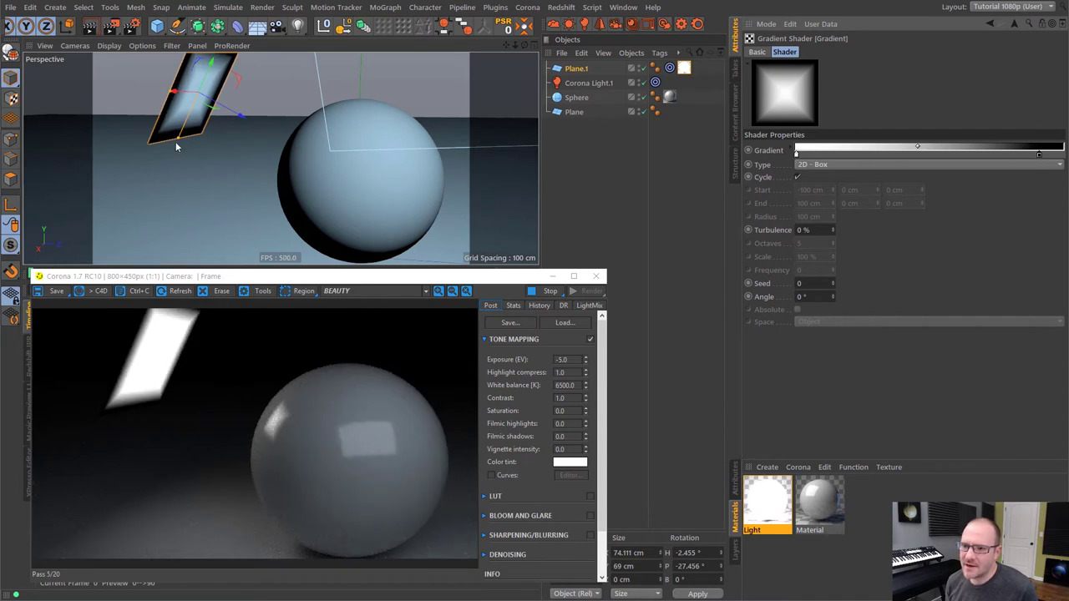
Step: Enlarge the light-emitting plane with its viewport handles to about 99.2 cm wide and 91.6 cm high
drag(177, 136, 168, 163)
mouse_move(170, 92)
mouse_down()
mouse_move(183, 90)
mouse_move(172, 93)
mouse_up()
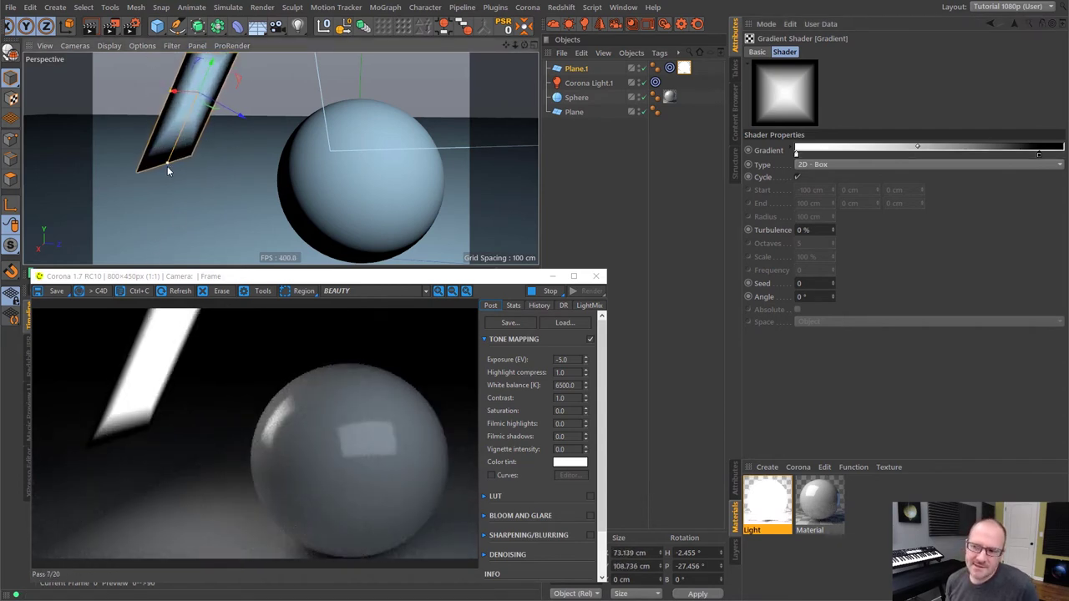
mouse_move(167, 166)
mouse_down()
mouse_move(182, 126)
mouse_move(162, 164)
mouse_up()
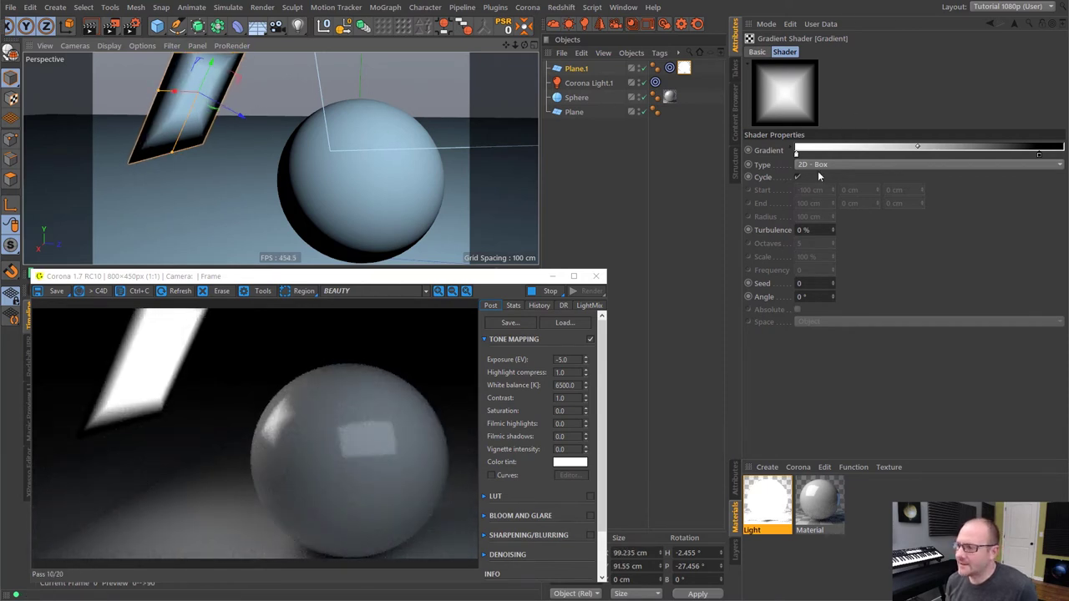
Step: Set the gradient shader's turbulence to 2% and its scale to 109%
drag(832, 230, 835, 222)
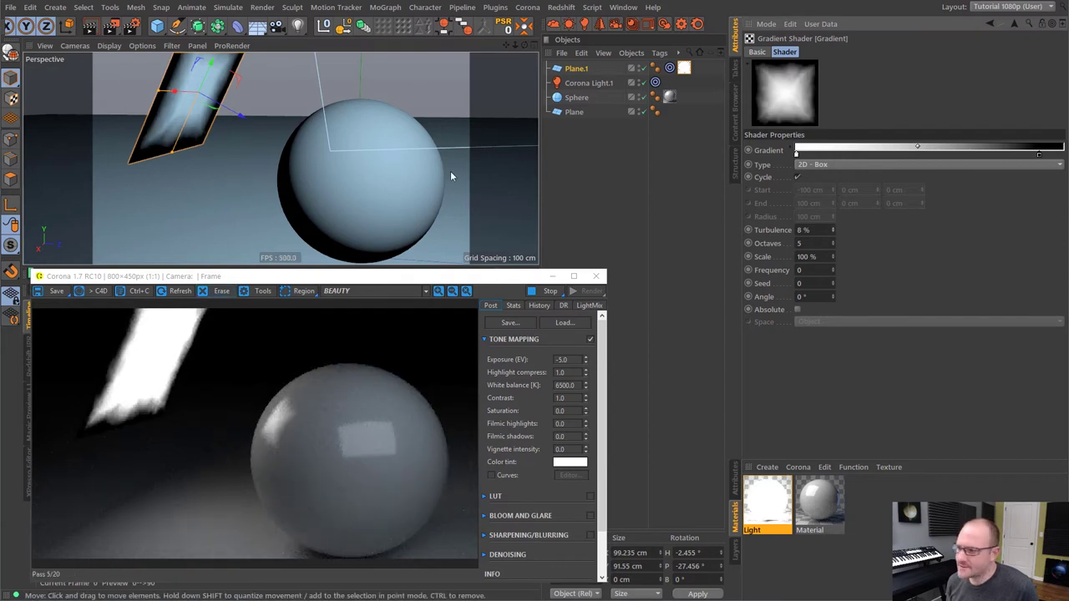
drag(764, 233, 499, 159)
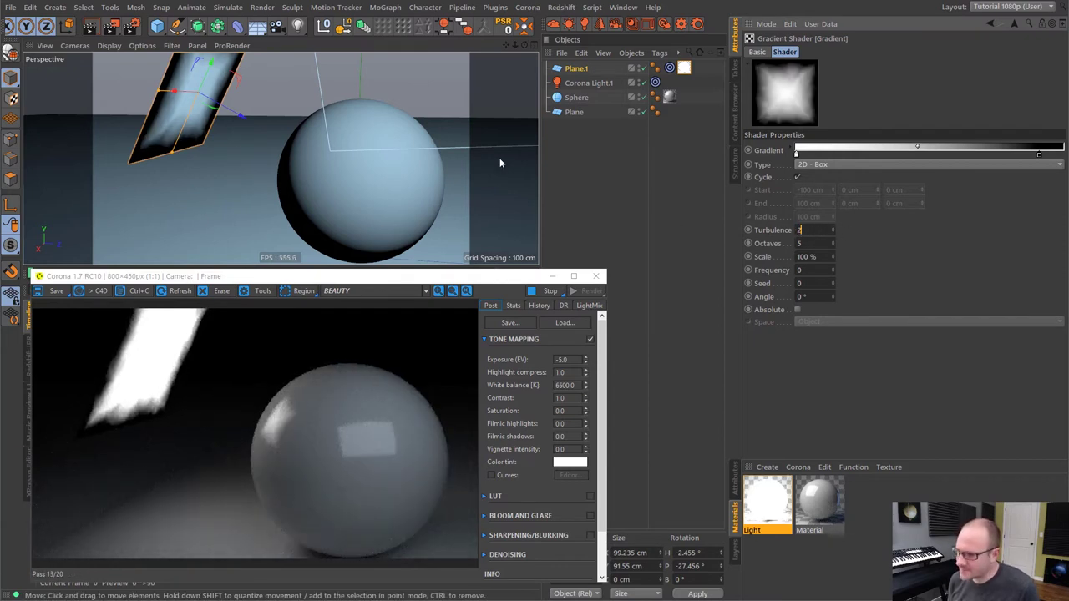
key(Return)
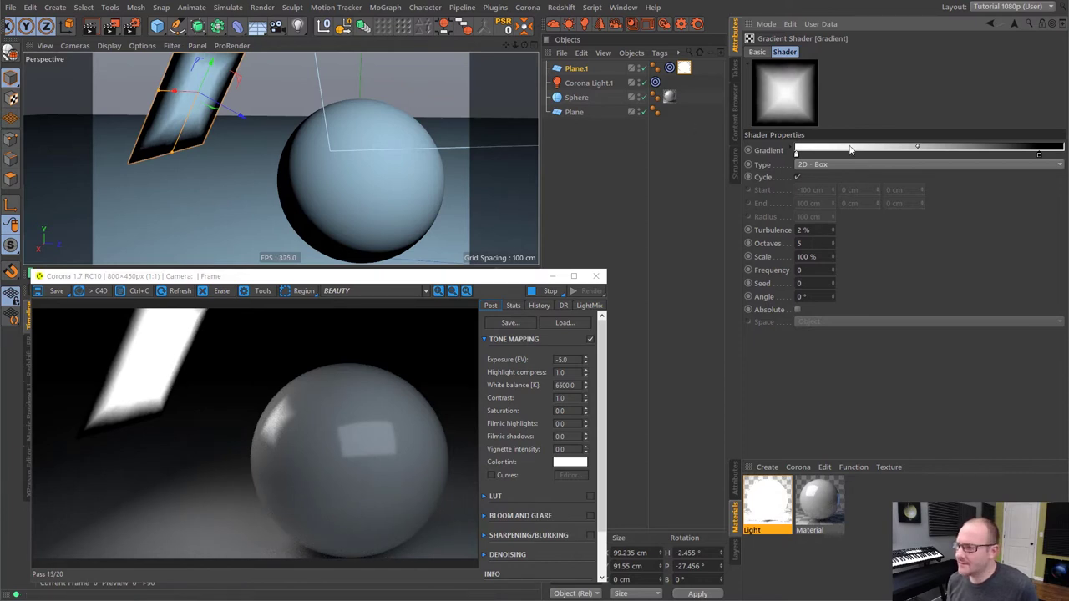
mouse_move(832, 260)
mouse_down()
mouse_move(841, 238)
mouse_move(841, 251)
mouse_up()
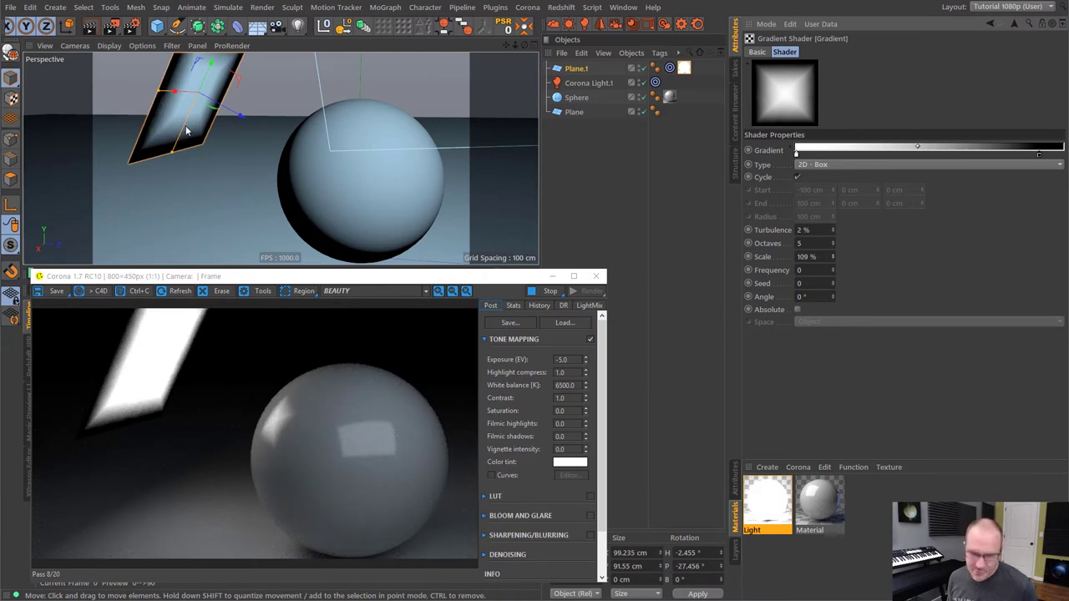
Step: Deselect the Light material and stretch the light-emitting plane to about 201.1 cm wide, viewing it from behind
mouse_move(185, 131)
alt+mouse_down()
mouse_move(280, 143)
mouse_move(187, 134)
alt+mouse_up()
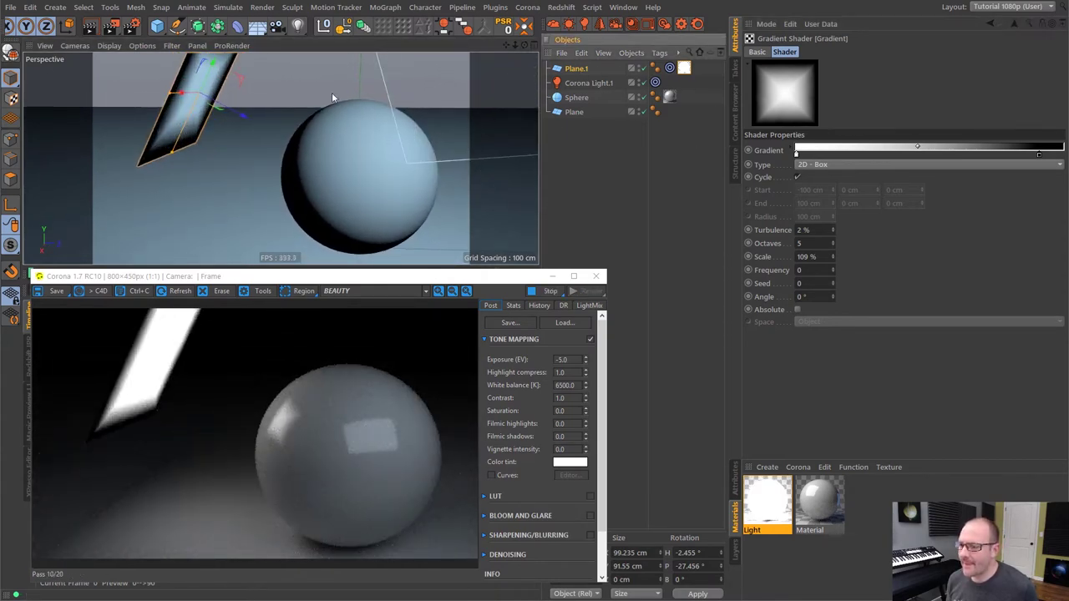
mouse_move(327, 167)
alt+mouse_down()
mouse_move(377, 173)
mouse_move(296, 157)
mouse_move(332, 165)
alt+mouse_up()
click(783, 573)
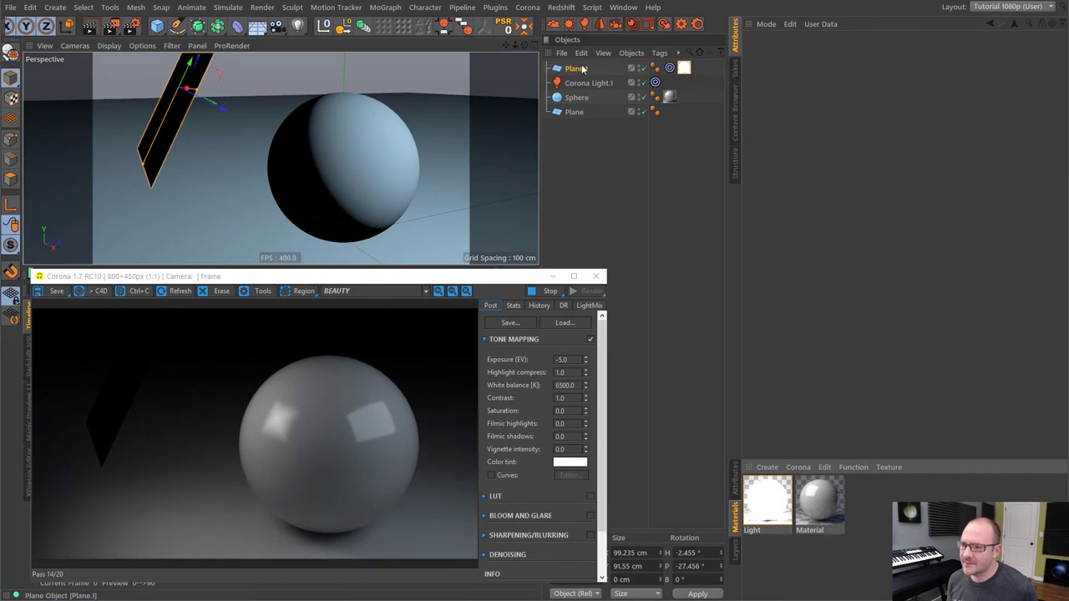
drag(203, 95, 235, 102)
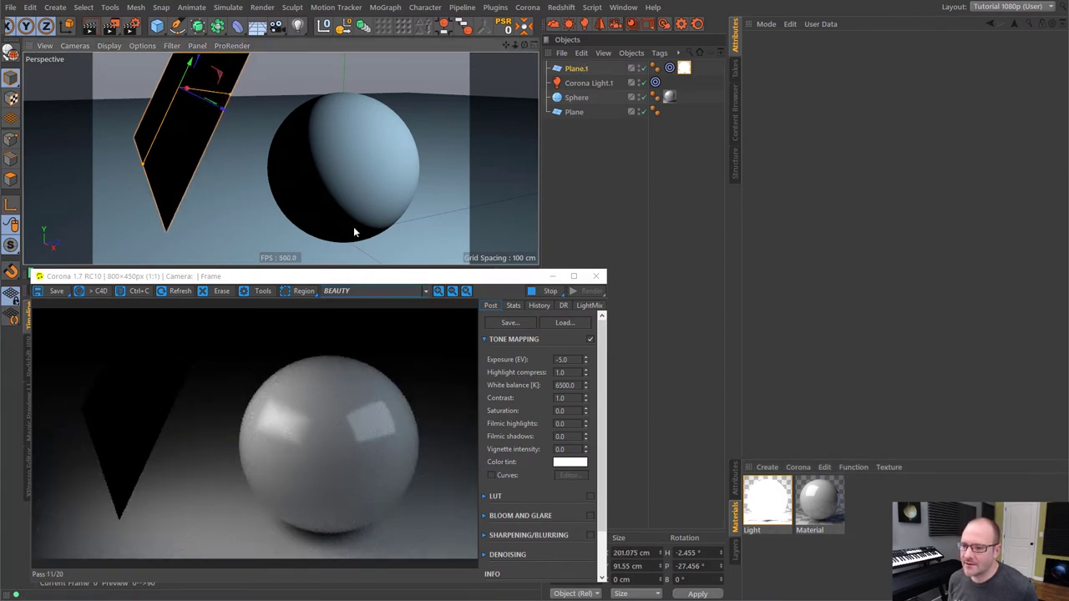
Step: Deselect the light plane, create a new project and open the Rhino Model.c4d file
scroll(355, 159, down, 1)
alt+drag(355, 165, 417, 191)
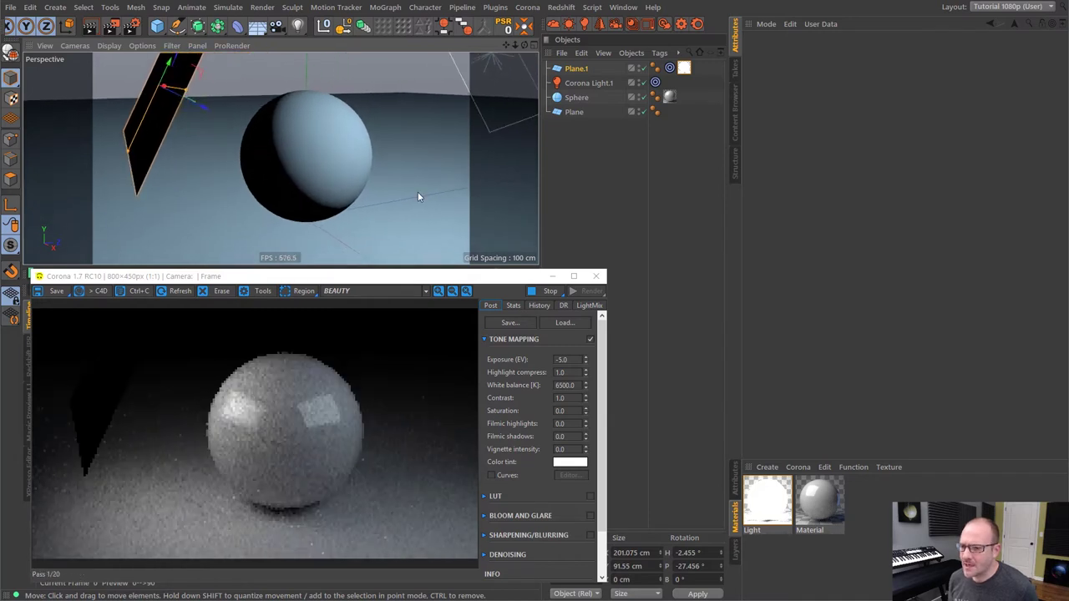
click(570, 153)
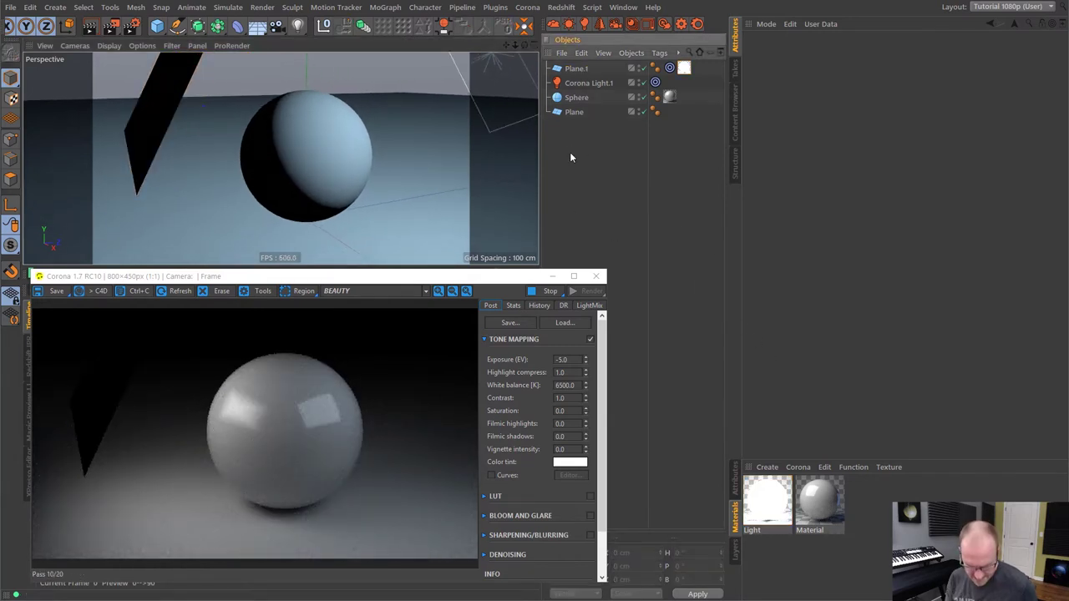
key(ctrl+n)
click(11, 7)
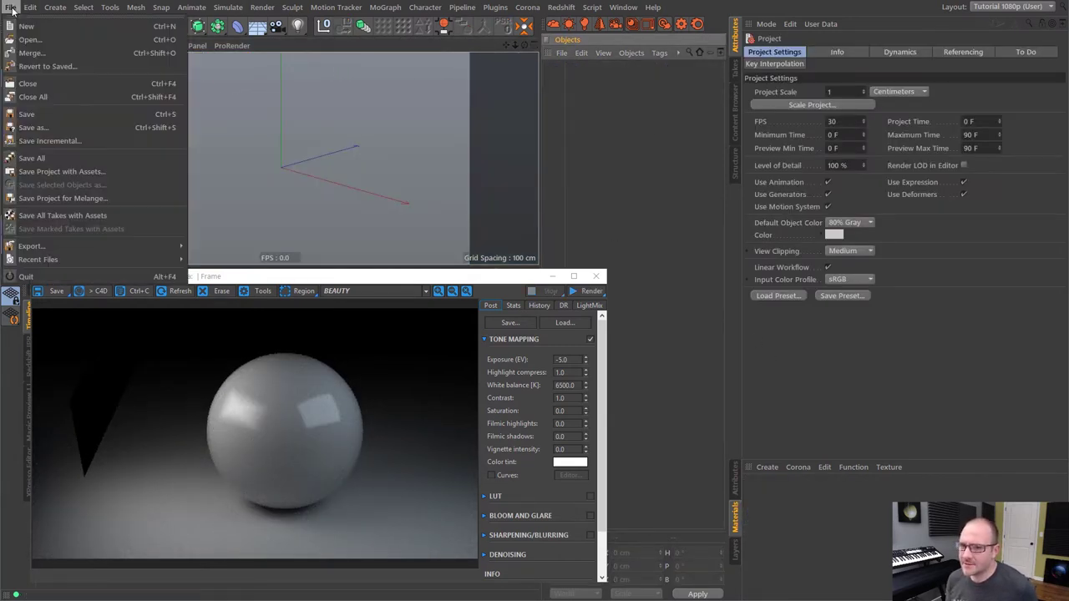
click(30, 39)
double_click(171, 99)
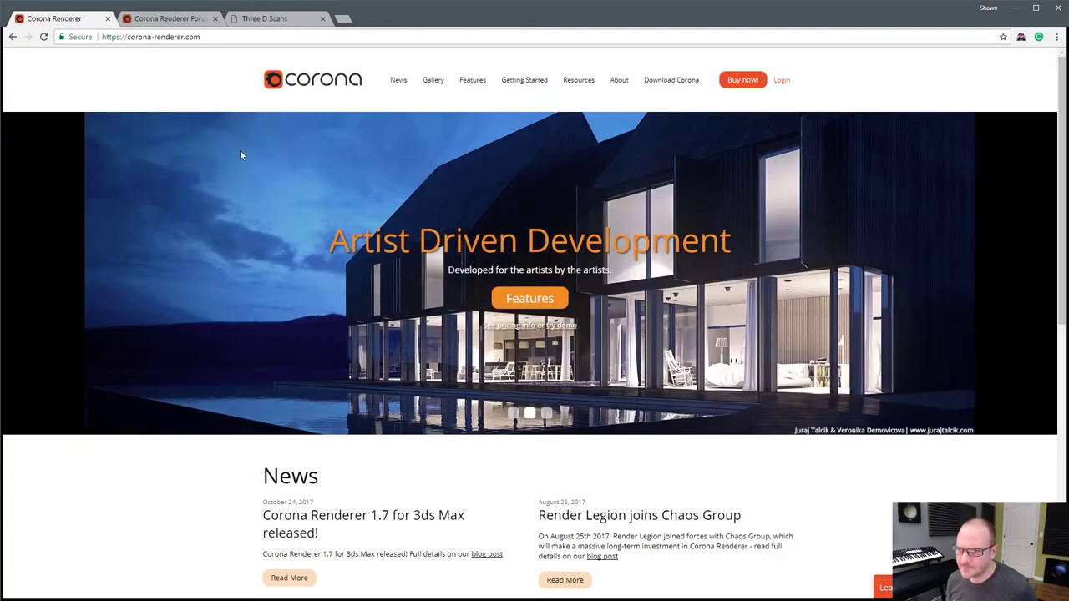
Step: View the free scanned sculptures, including the rhinoceros, on the Three D Scans website in the browser and return to Cinema 4D
click(269, 20)
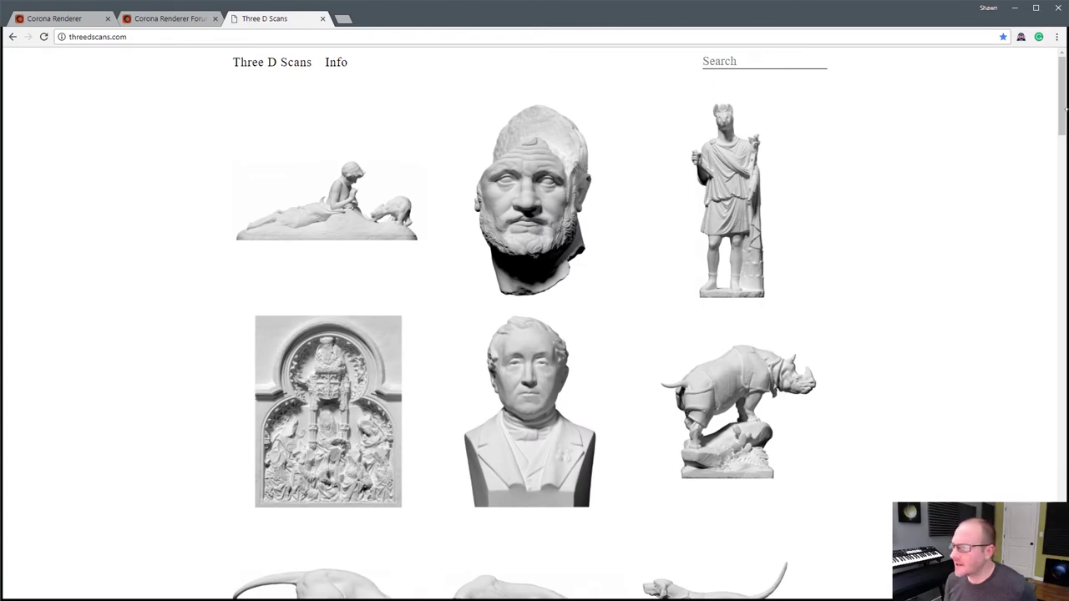
drag(1066, 109, 1066, 84)
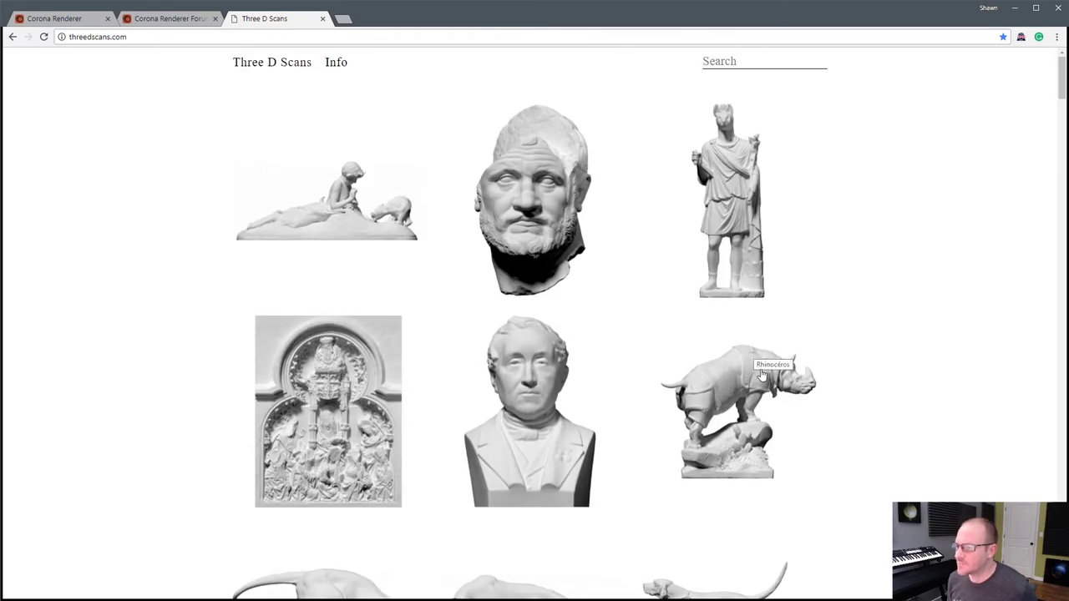
click(1015, 9)
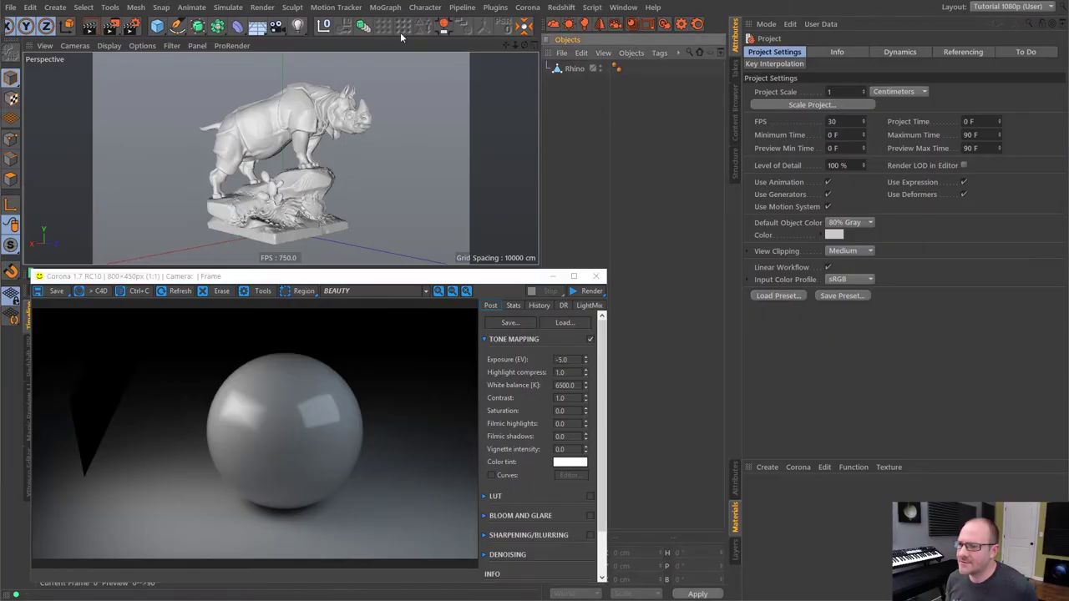
Step: Add a Polygon Reduction generator to the rhino project and leave nothing selected
click(200, 27)
click(217, 25)
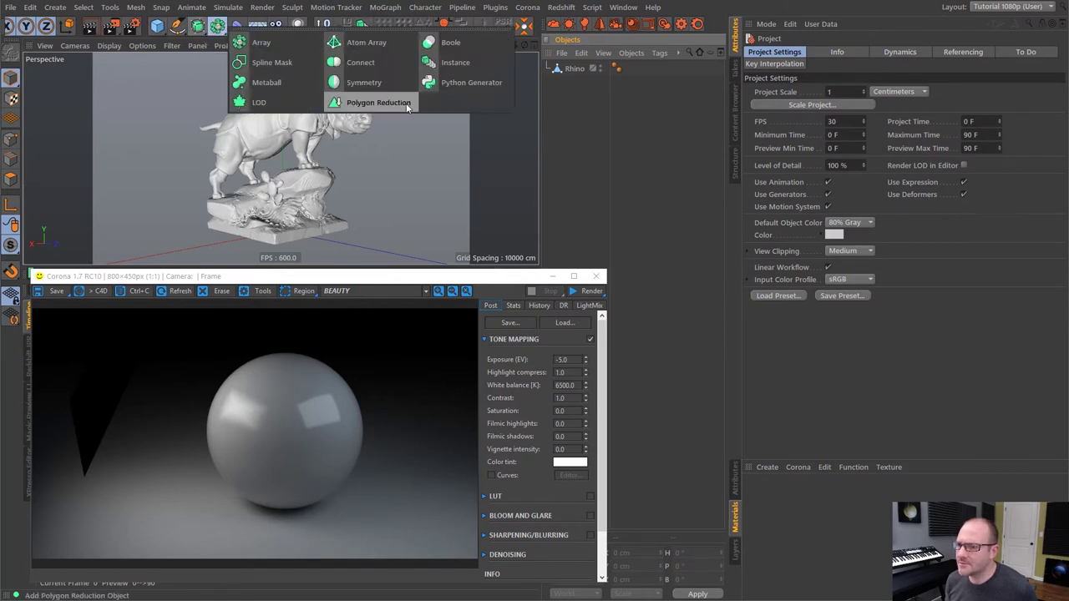
click(379, 102)
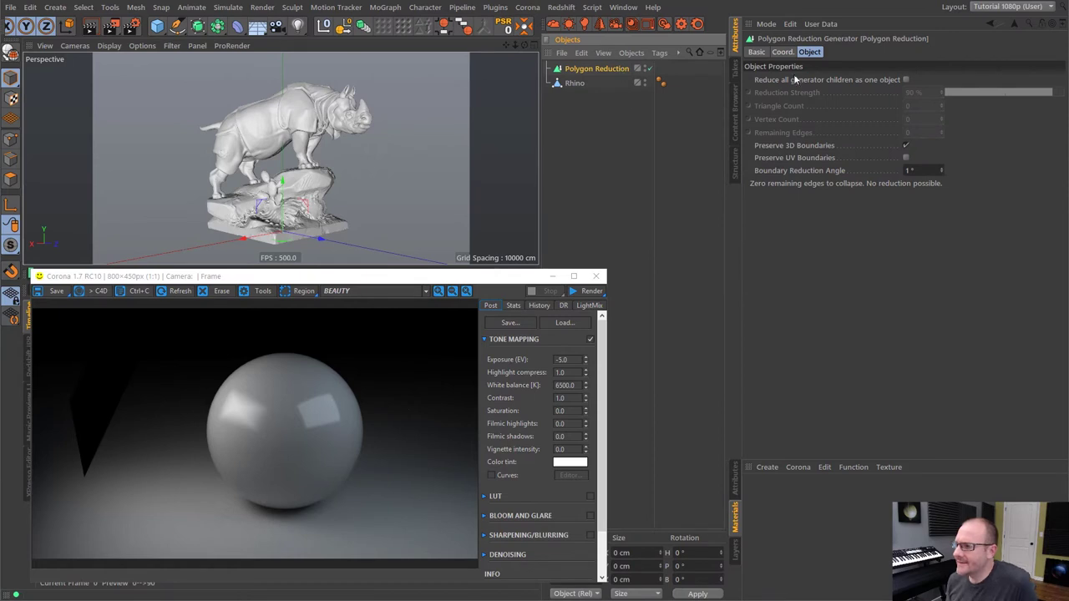
click(590, 96)
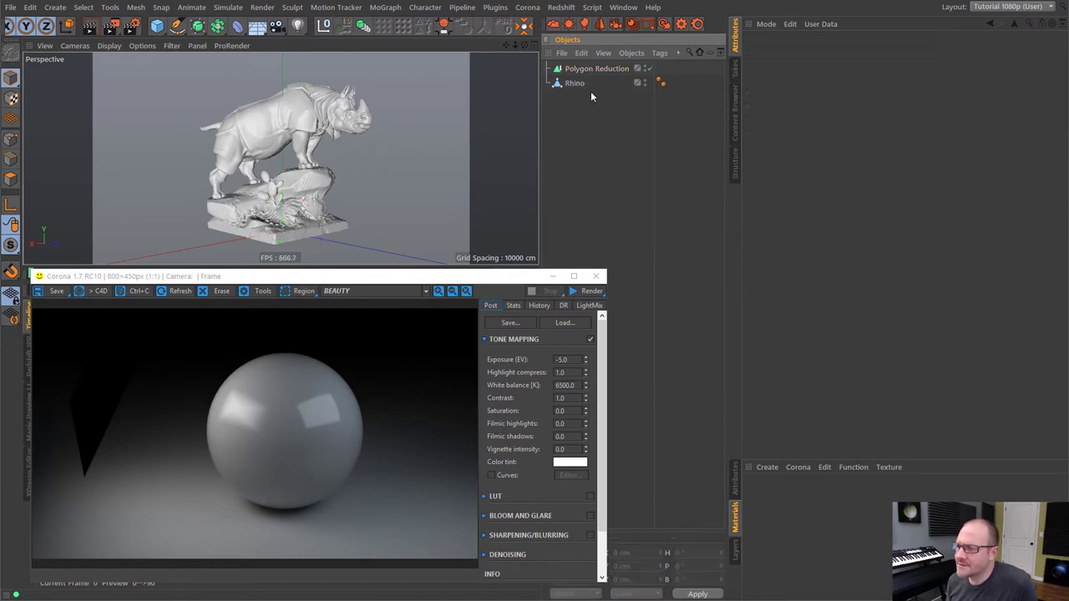
Step: Check the Rhino mesh's point and polygon counts in its object information, close the information and deselect the mesh
click(573, 84)
right_click(570, 85)
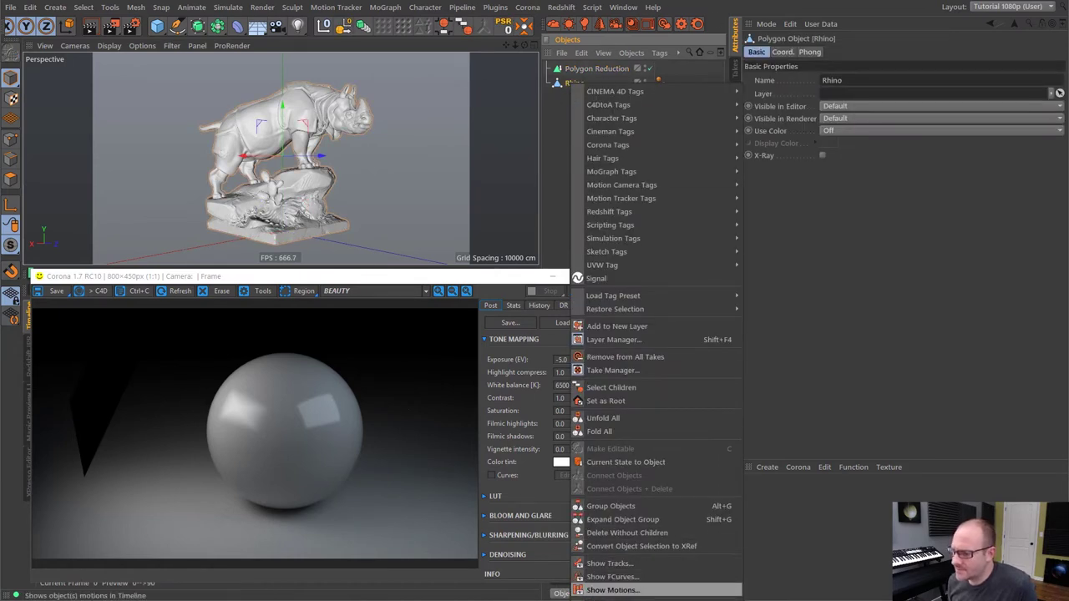
click(608, 600)
drag(622, 572, 616, 169)
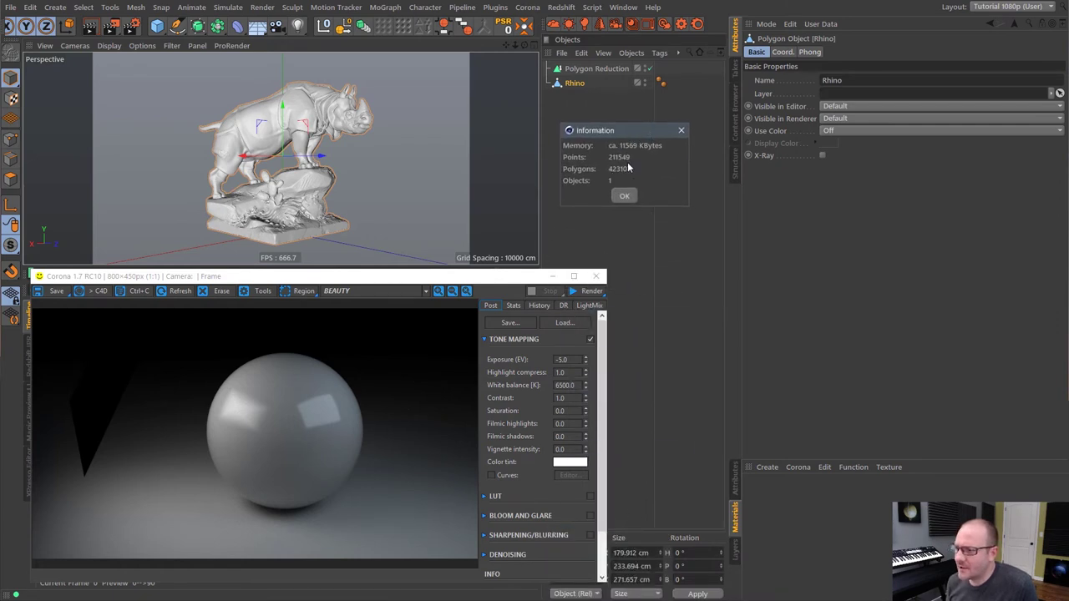
click(682, 131)
click(573, 110)
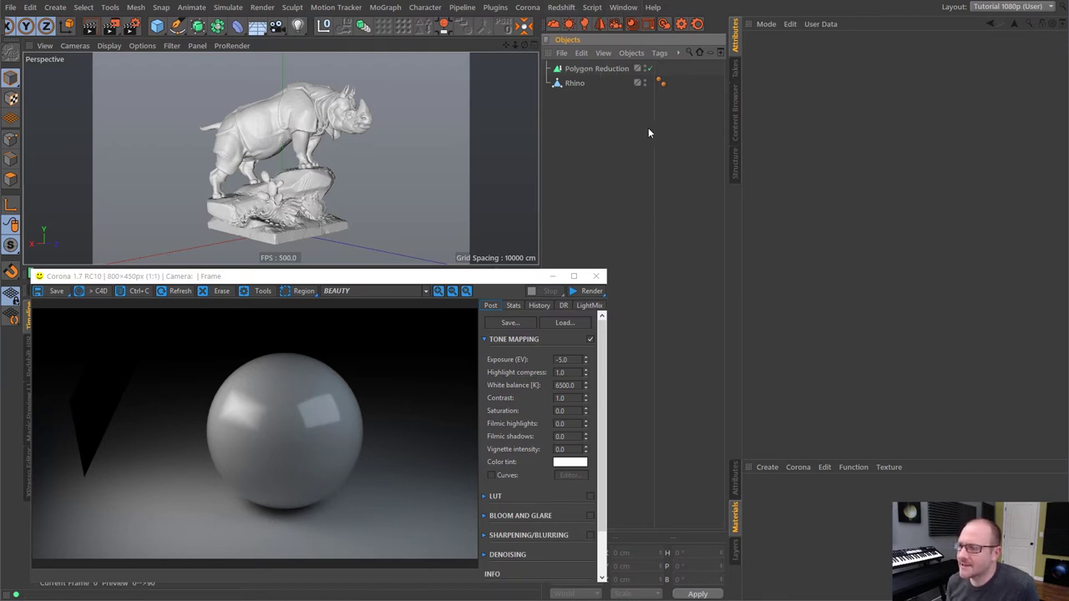
Step: Copy the Rhino mesh from its project and paste it into the Untitled 1 lighting scene
click(574, 84)
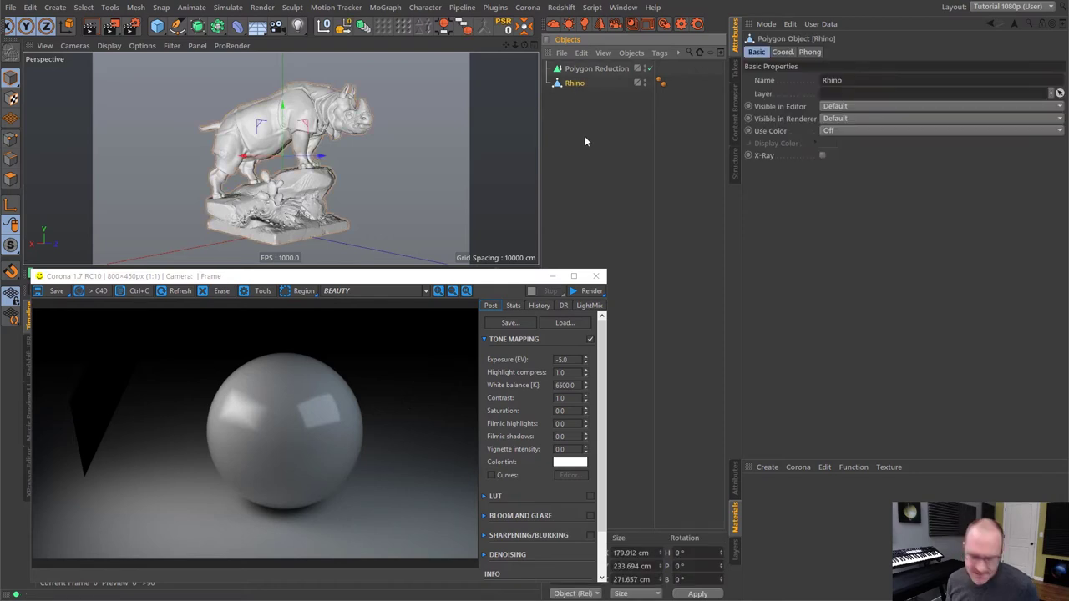
click(624, 7)
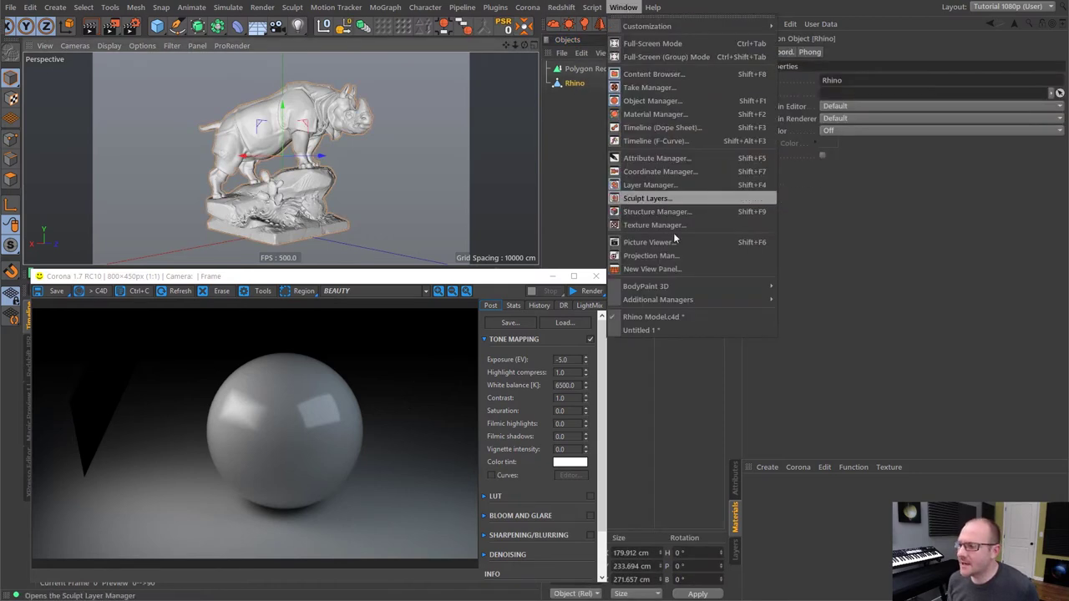
click(643, 327)
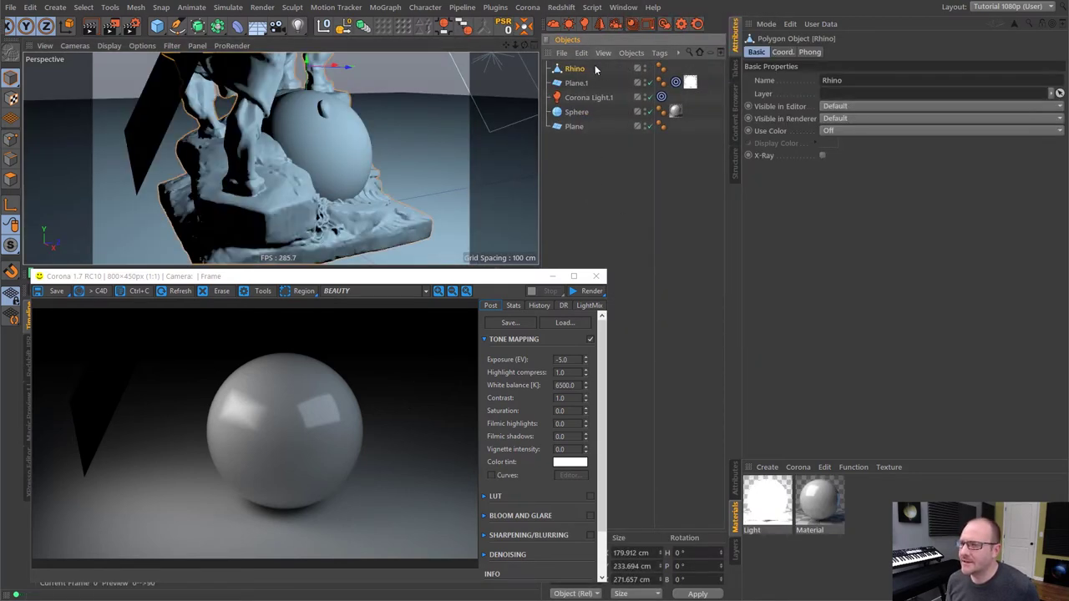
Step: Delete the sphere, assign the reflective Material to the Rhino mesh and clear the selection
click(570, 113)
key(Delete)
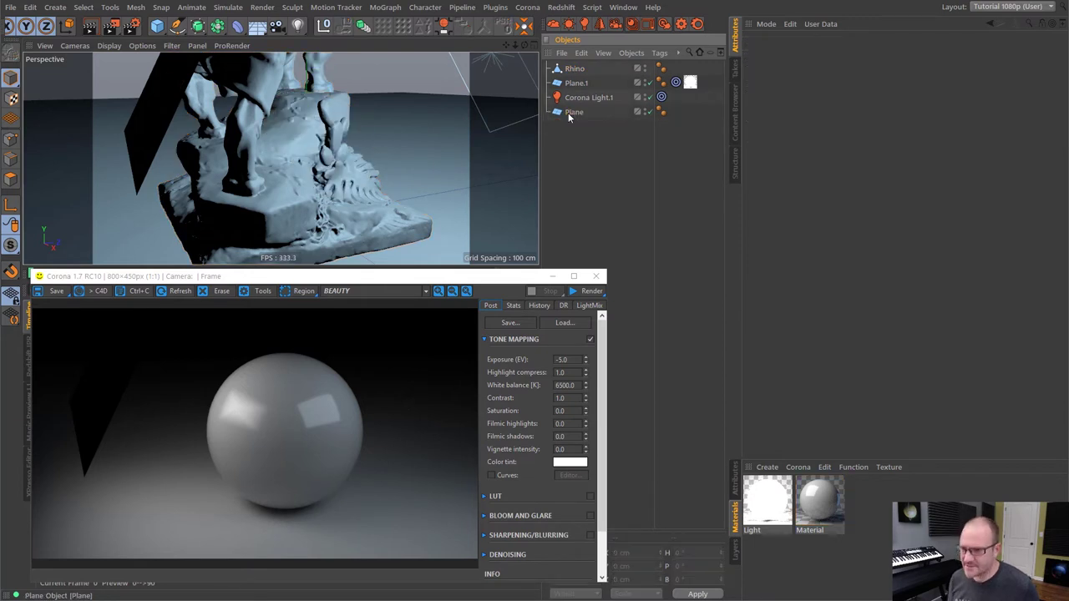
alt+right_drag(295, 152, 251, 155)
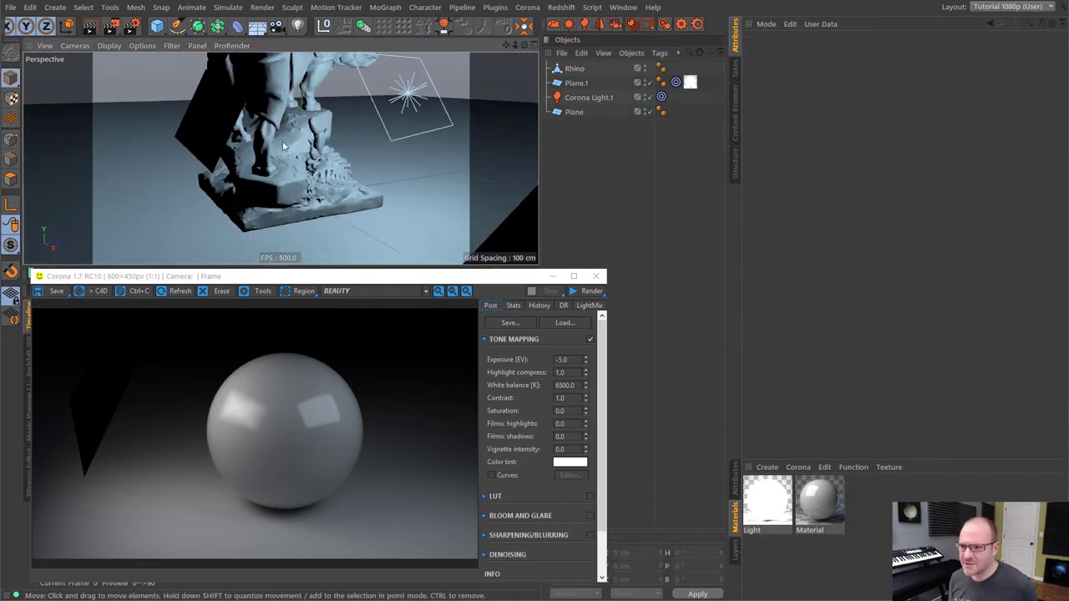
alt+drag(295, 151, 468, 138)
drag(823, 516, 596, 70)
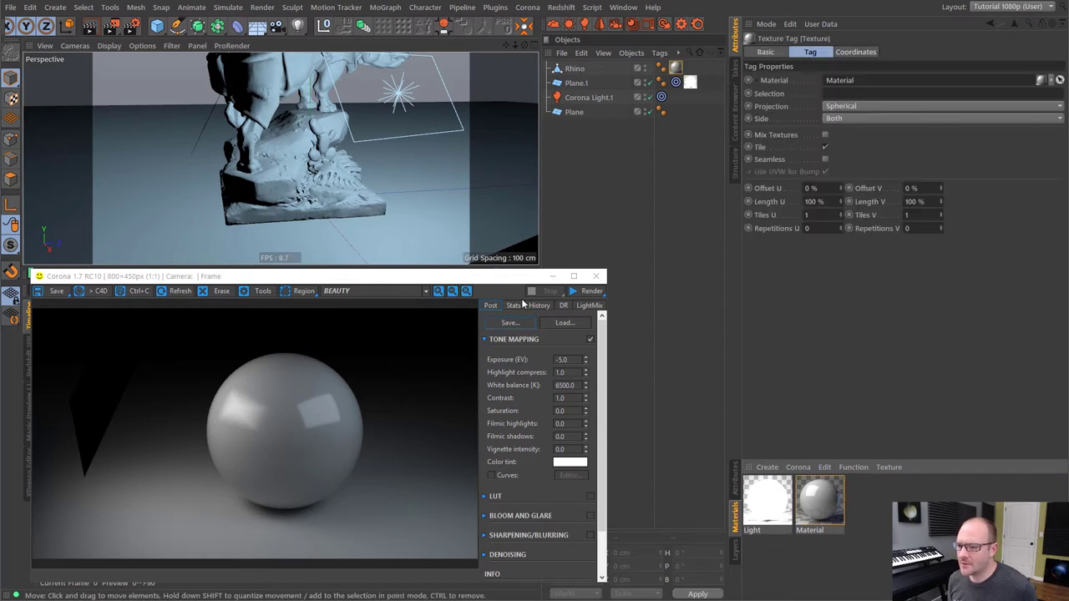
click(601, 125)
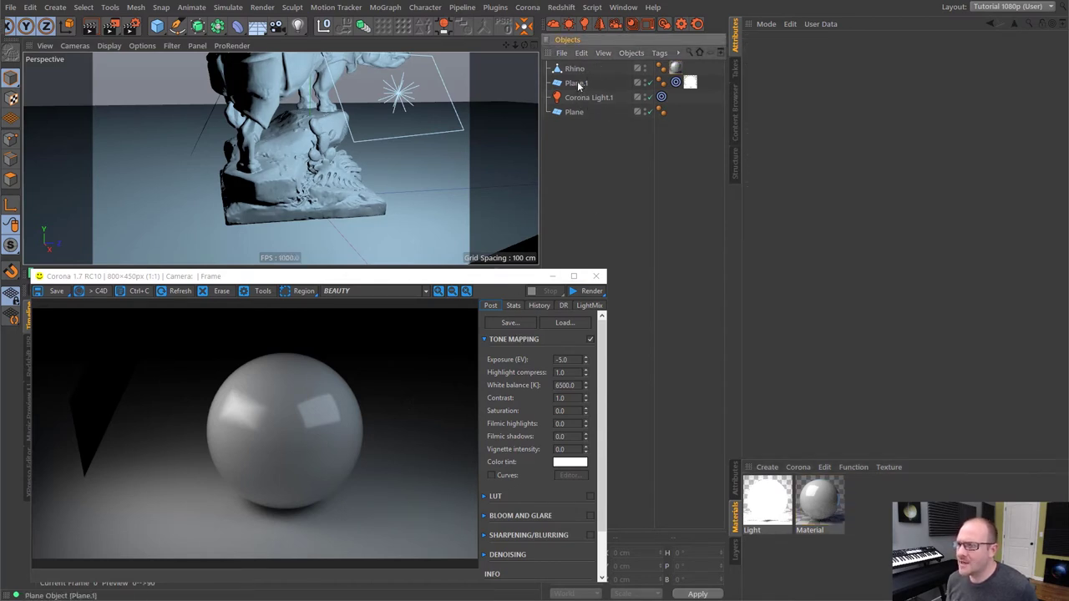
Step: Set Rhino as the target object in the Target tags of both Plane.1 and Corona Light.1
click(576, 83)
alt+drag(244, 105, 305, 135)
click(580, 97)
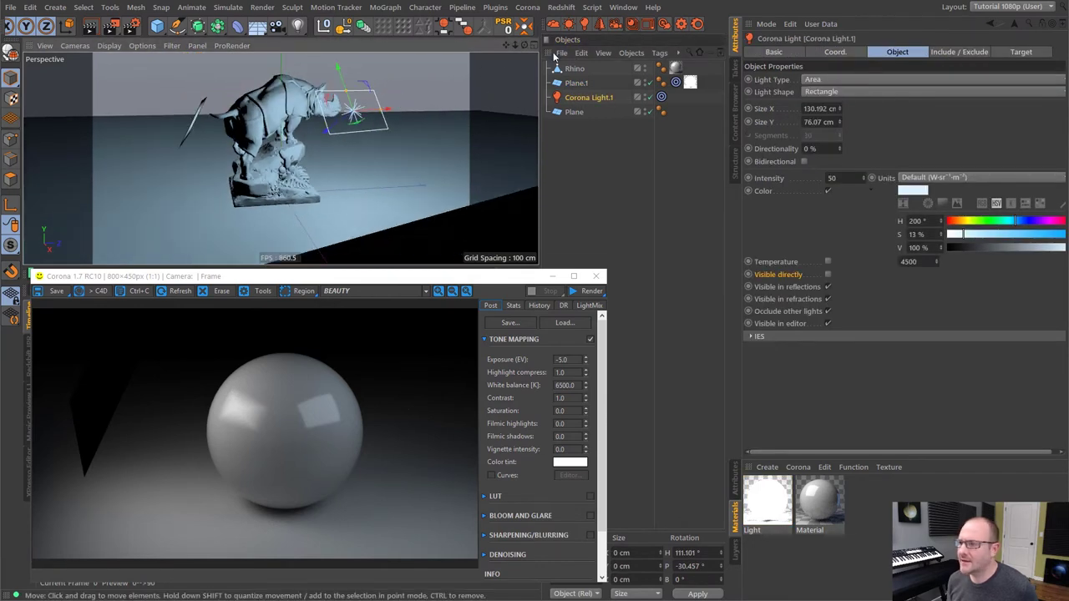
click(662, 97)
drag(760, 80, 819, 80)
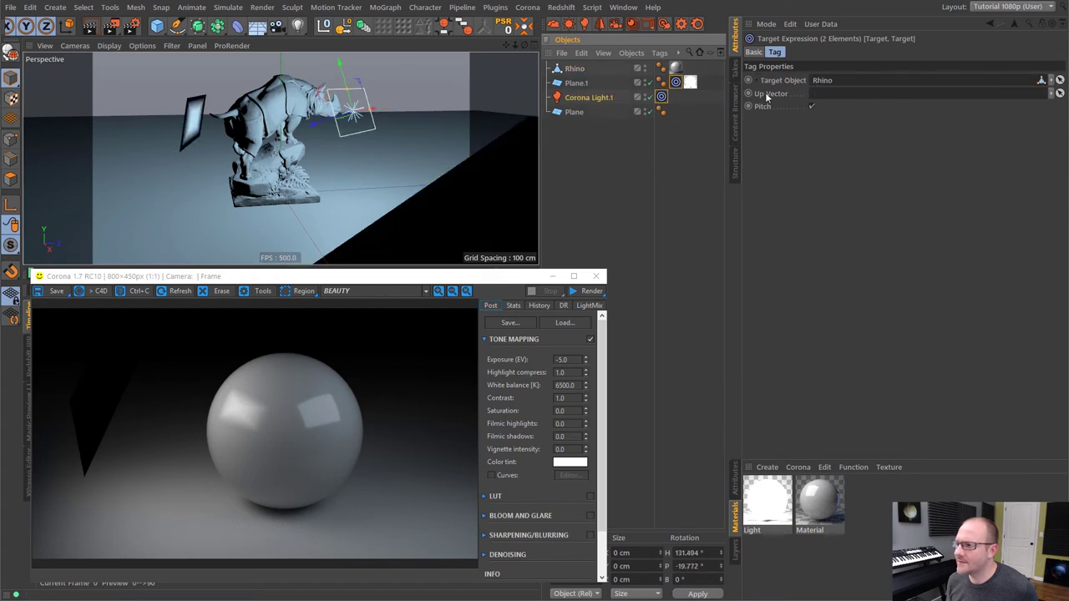
Step: Frame the whole rhino statue with both lights and start Corona interactive rendering
alt+drag(278, 132, 230, 141)
alt+right_drag(230, 140, 230, 198)
click(666, 24)
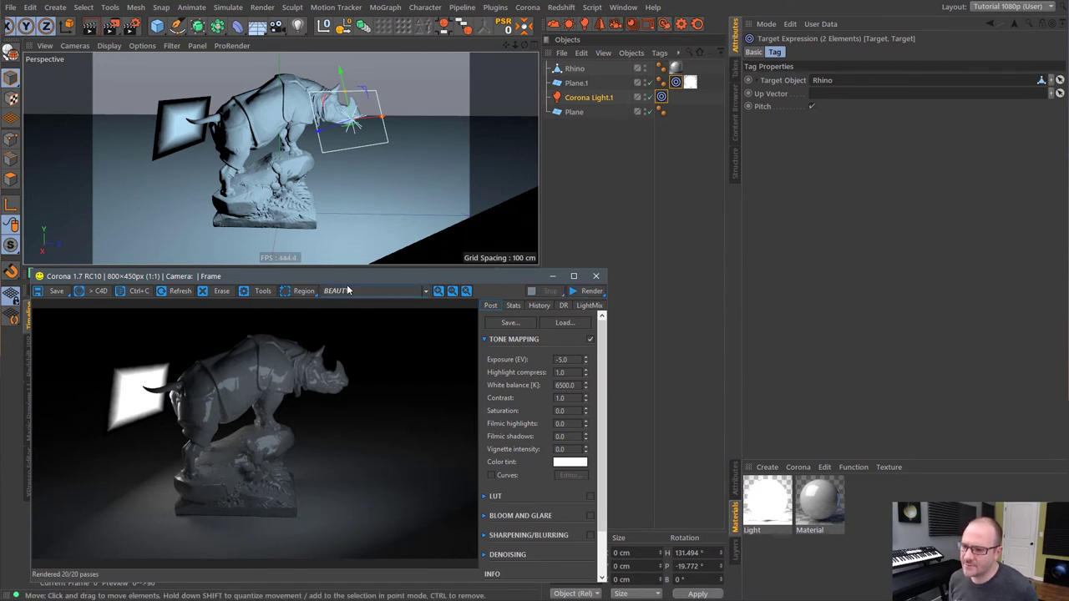
Step: Move the light-emitting plane up and away behind the rhino and enlarge it to about 239.3 cm by 122.2 cm
click(607, 123)
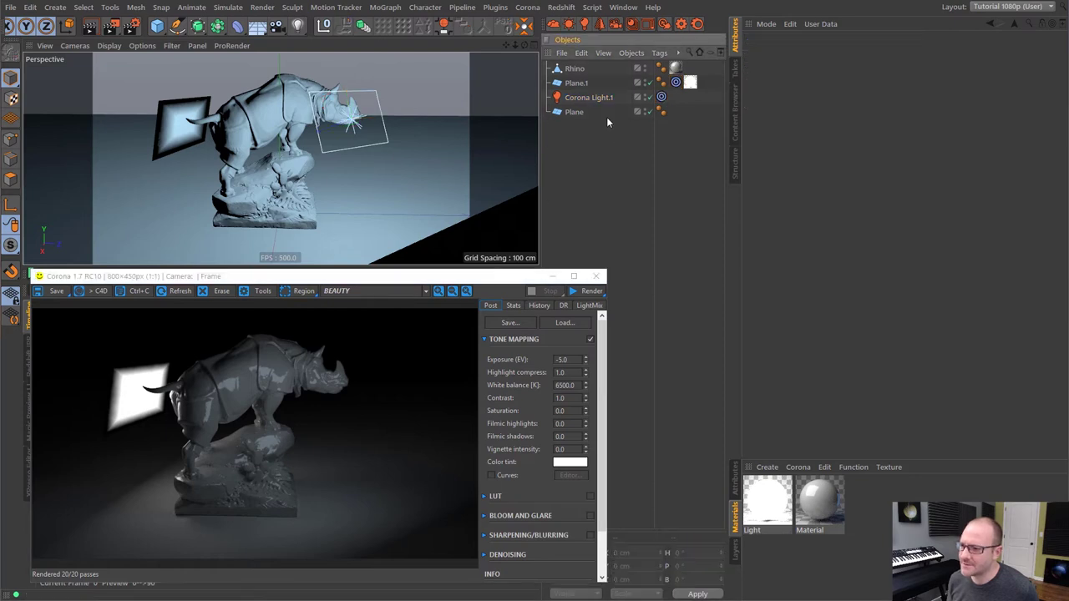
click(571, 88)
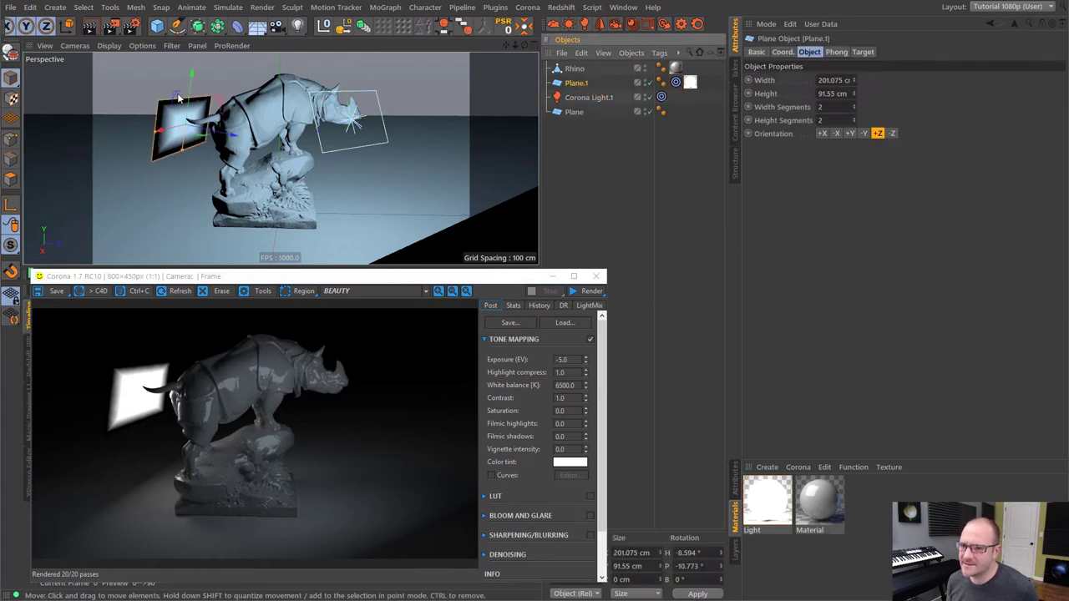
drag(195, 106, 92, 76)
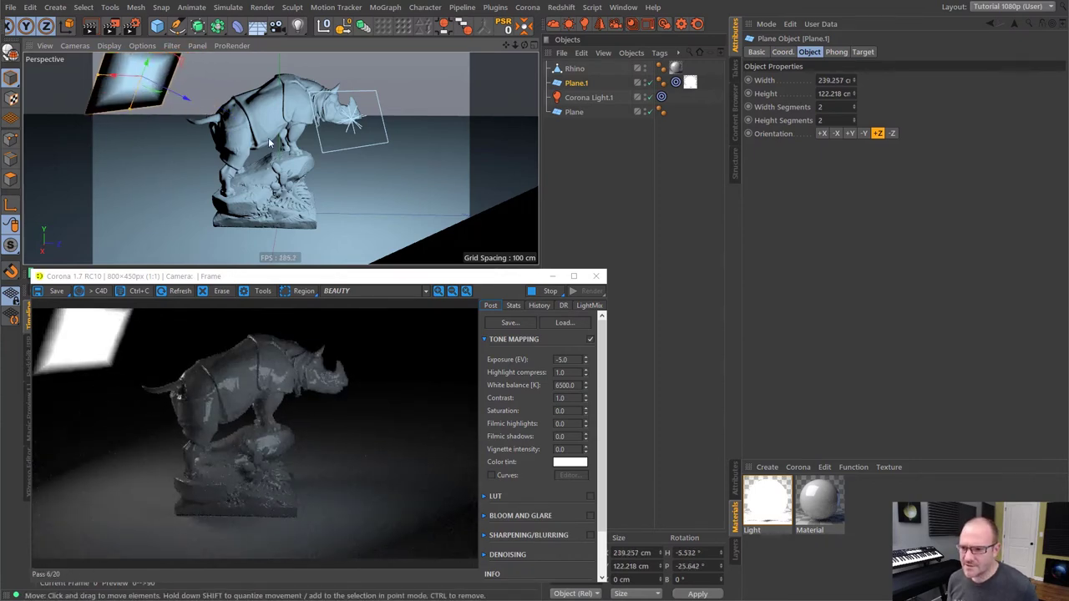
Step: Raise Corona Light.1 above the front of the rhino and enlarge it to about 470.3 cm by 112.9 cm
scroll(272, 134, up, 3)
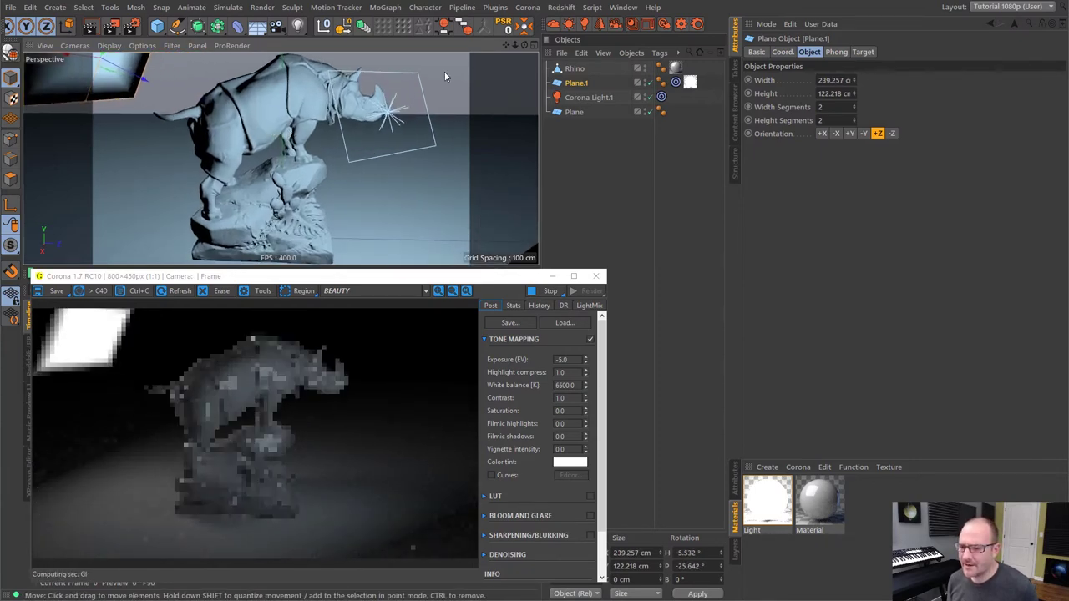
click(588, 97)
drag(412, 125, 489, 70)
scroll(410, 96, down, 3)
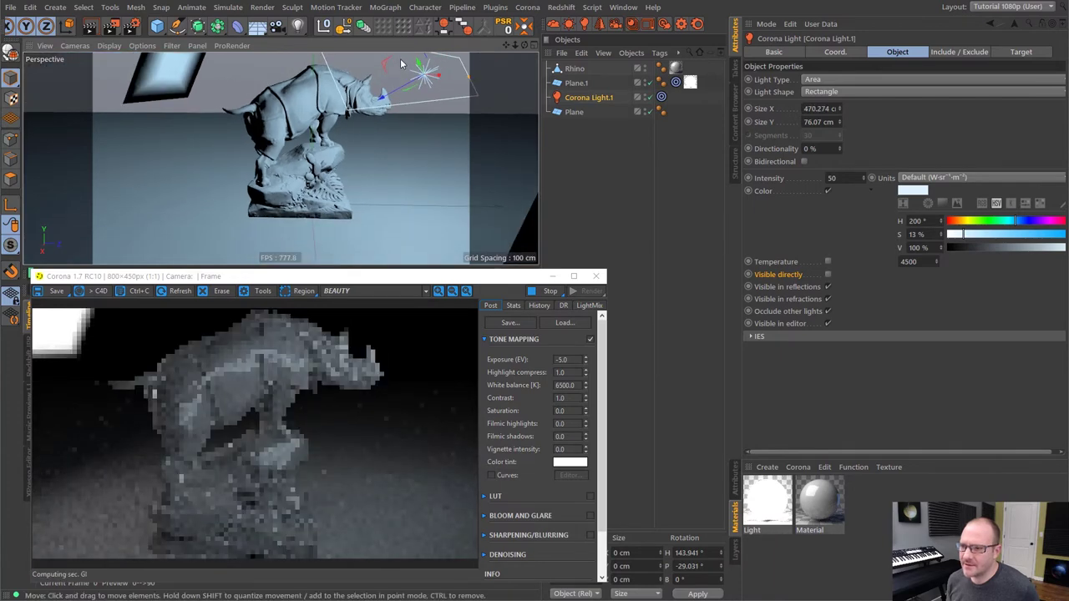
drag(422, 95, 282, 184)
scroll(283, 184, up, 5)
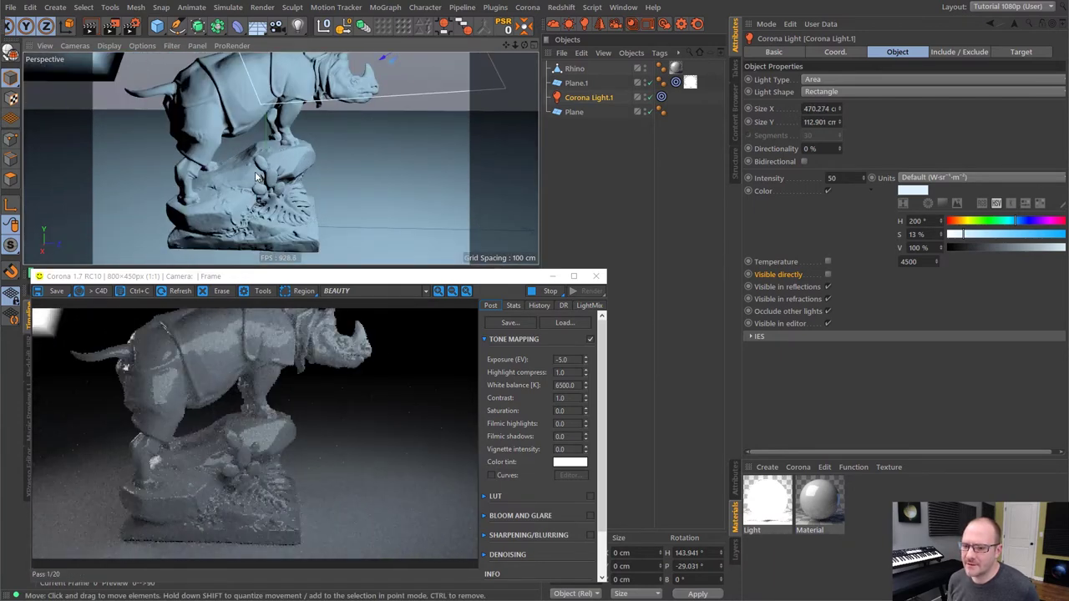
Step: Look at the Alpha channel in the Corona render window and return to the BEAUTY channel
click(337, 290)
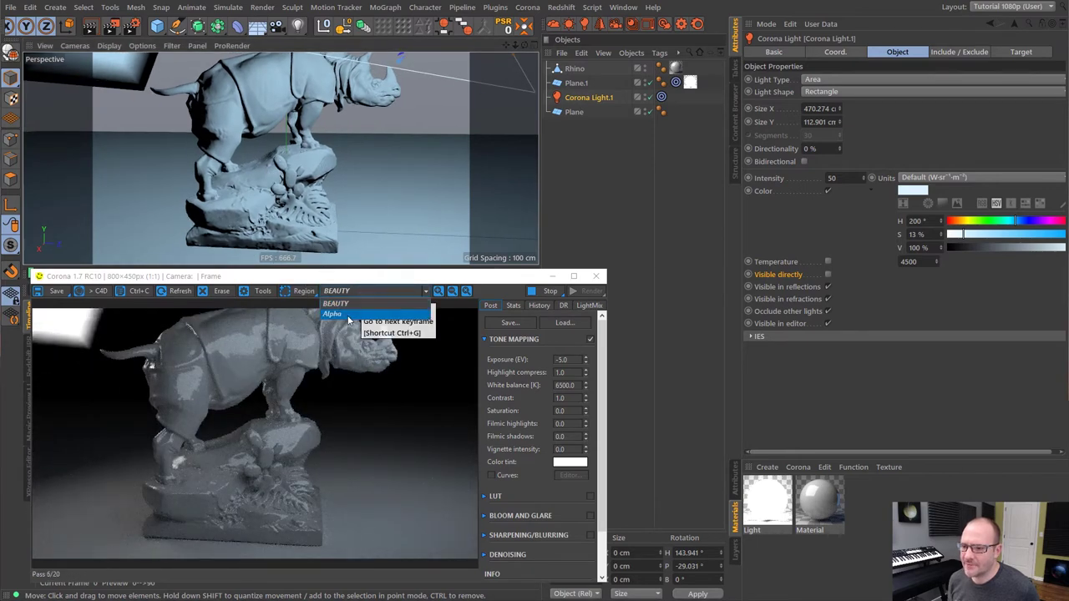
click(351, 315)
click(345, 292)
click(342, 303)
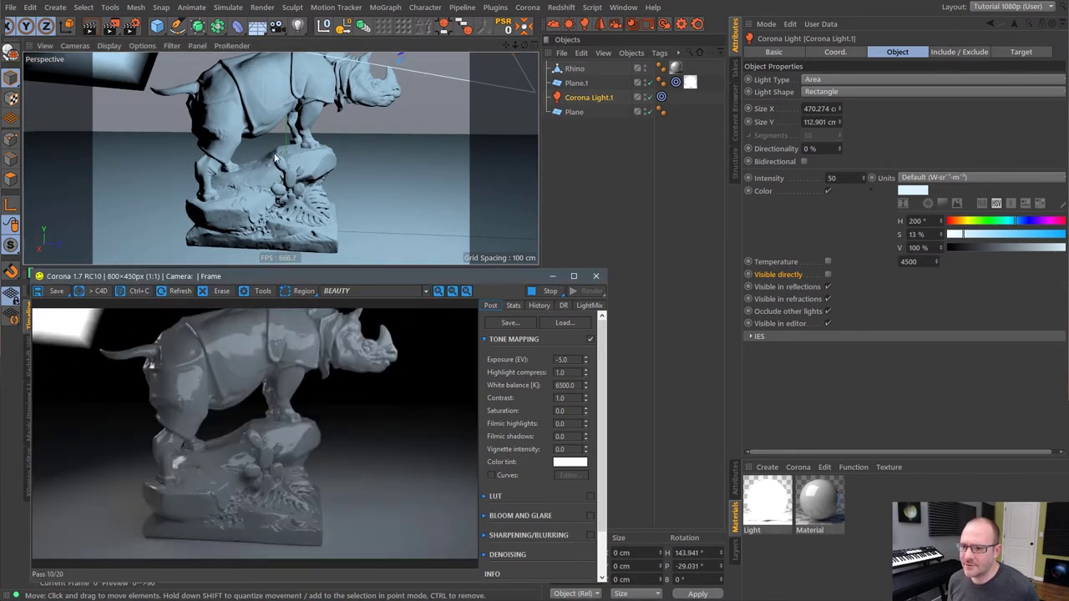
Step: Load a Fresnel shader into the diffuse texture of the rhino's Corona material and open its shader properties
scroll(300, 189, down, 5)
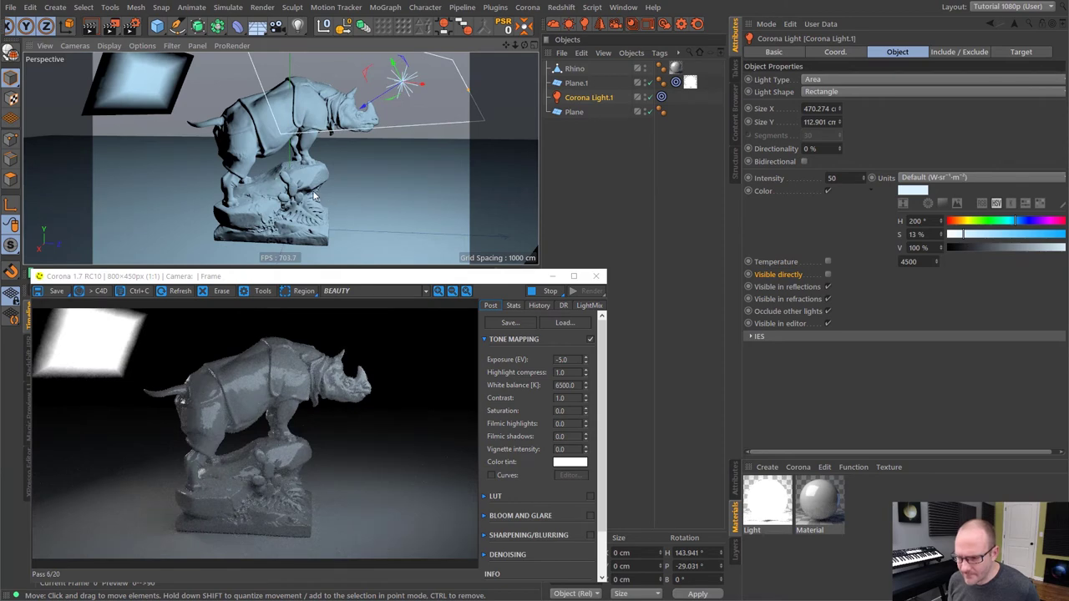
mouse_move(314, 194)
alt+mouse_down()
mouse_move(290, 200)
mouse_move(321, 203)
alt+mouse_up()
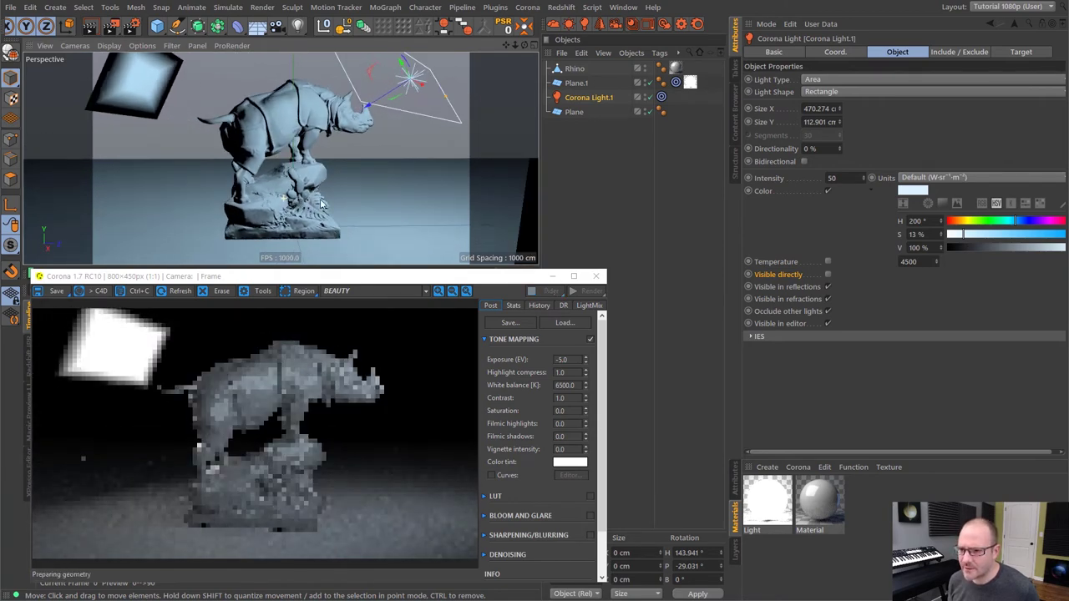
click(835, 514)
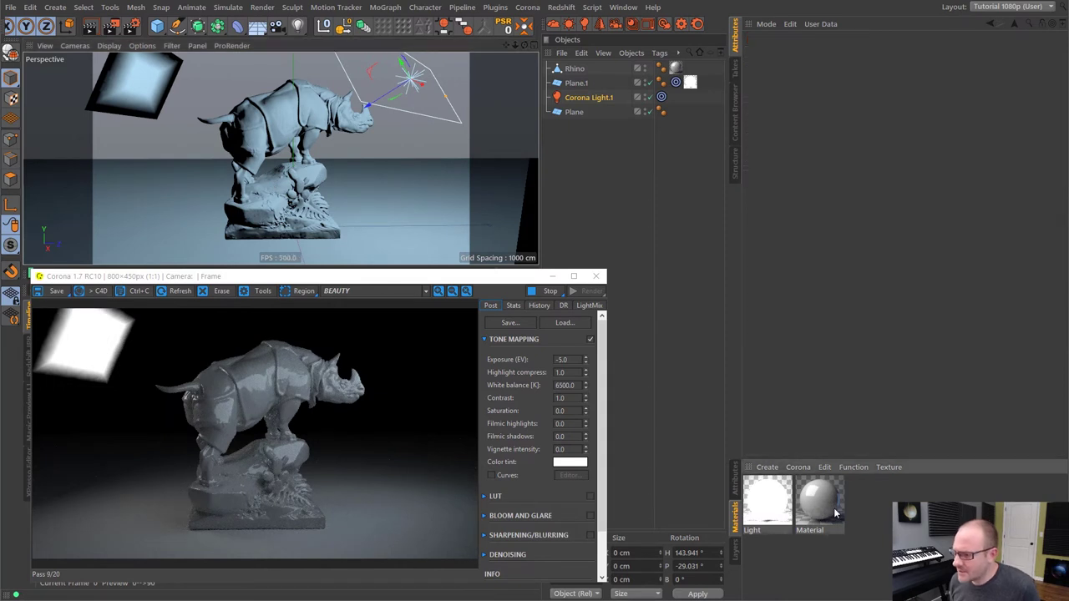
click(836, 514)
click(799, 51)
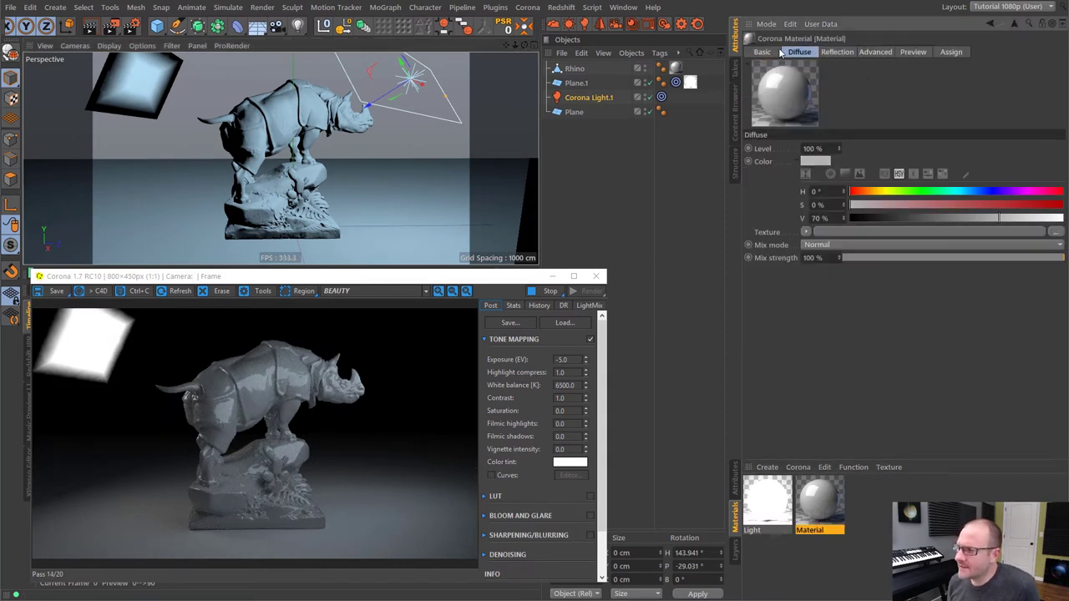
click(807, 233)
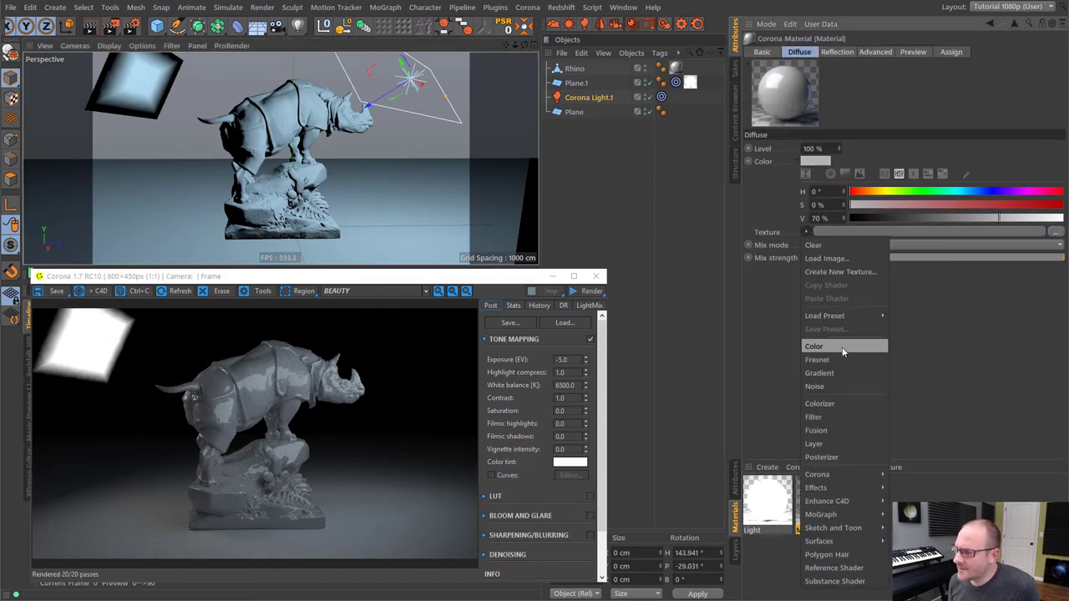
click(818, 359)
click(809, 247)
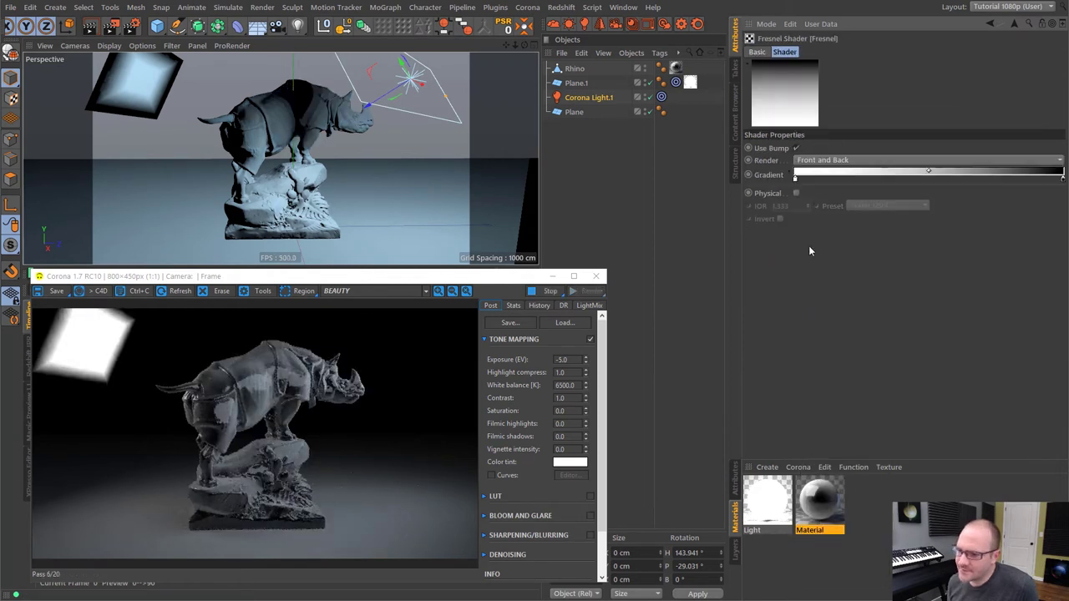
Step: Recolour the Fresnel gradient, setting its white end to H 178°, S 17 %, V 90 % and its black end to a muted lavender blue
double_click(796, 179)
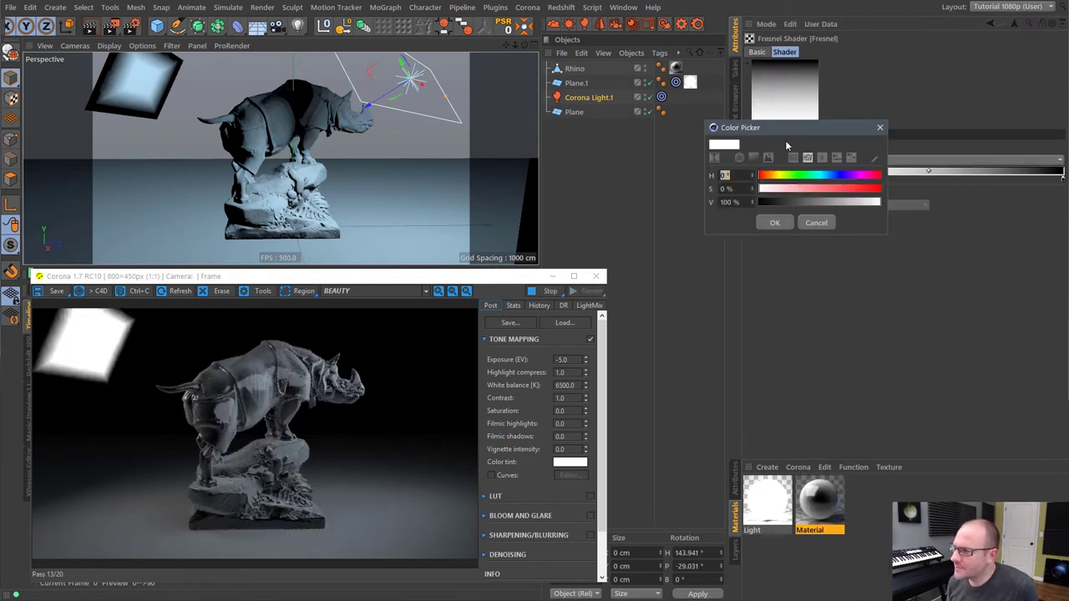
drag(774, 189, 780, 190)
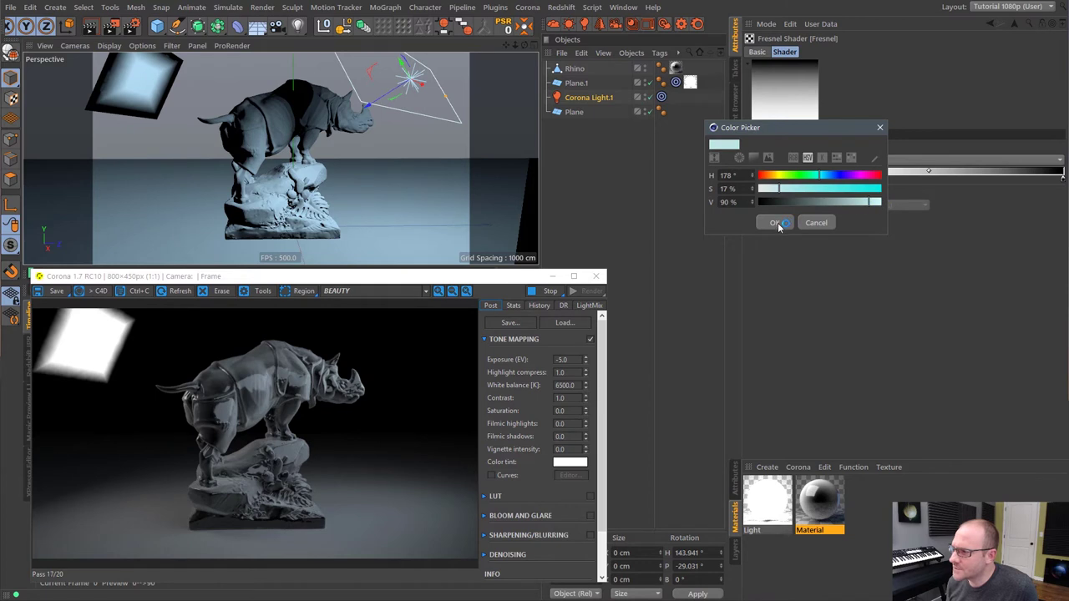
click(775, 222)
double_click(1062, 176)
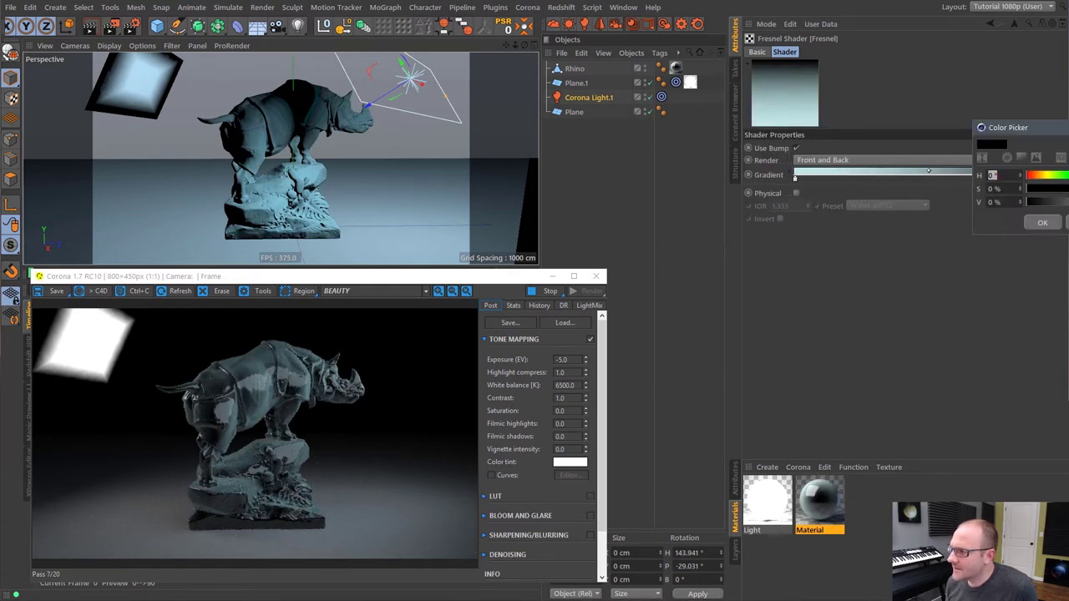
click(1043, 222)
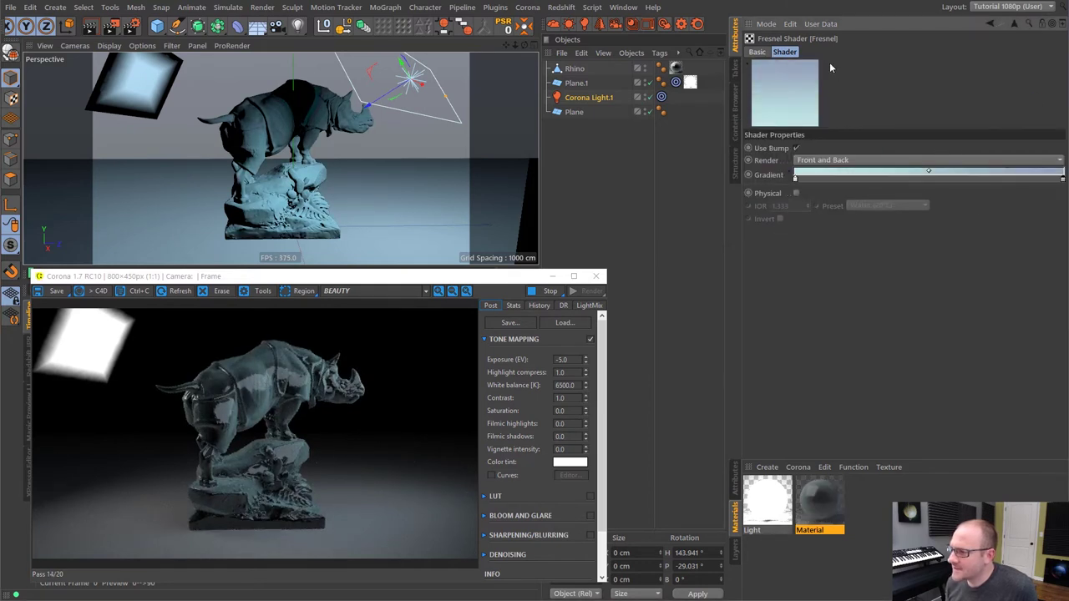
Step: Set the rhino material's reflection Fresnel IOR to 1.75 and load a Noise shader into its glossiness texture
click(819, 501)
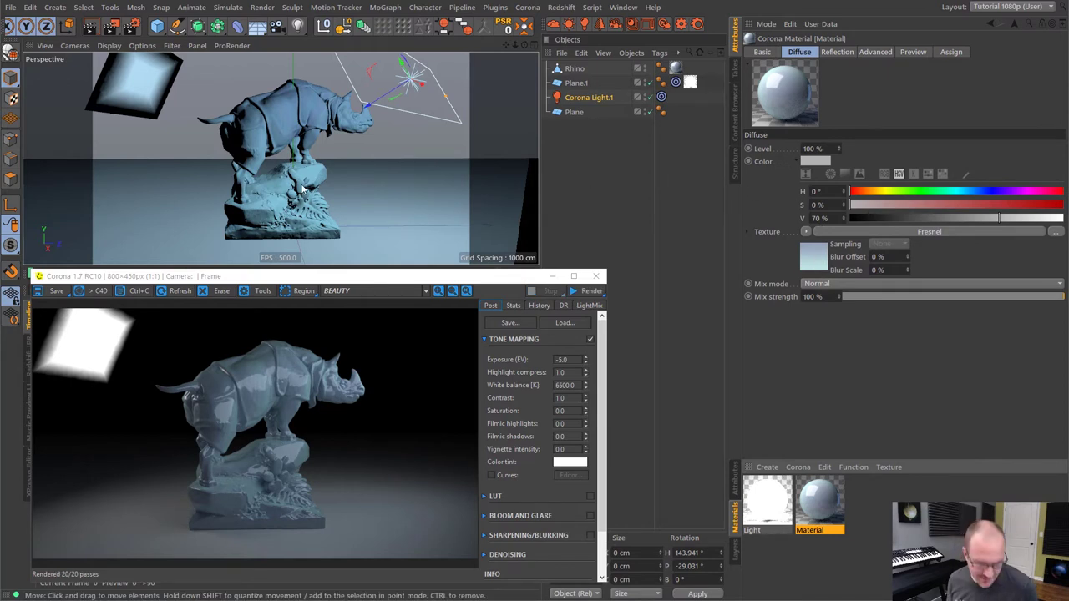
scroll(302, 189, up, 2)
click(838, 52)
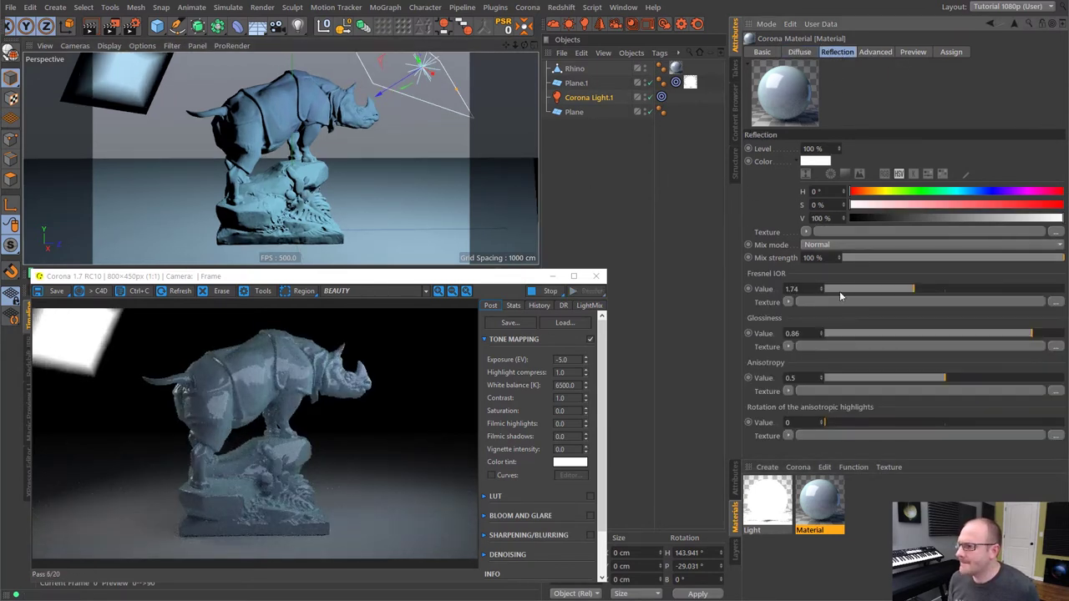
click(915, 289)
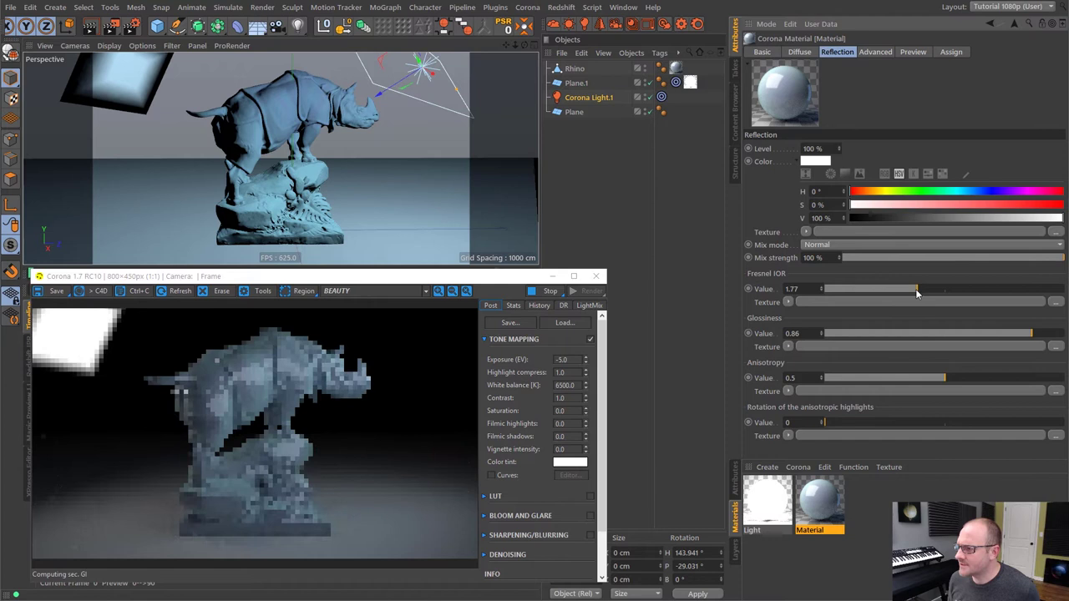
click(790, 347)
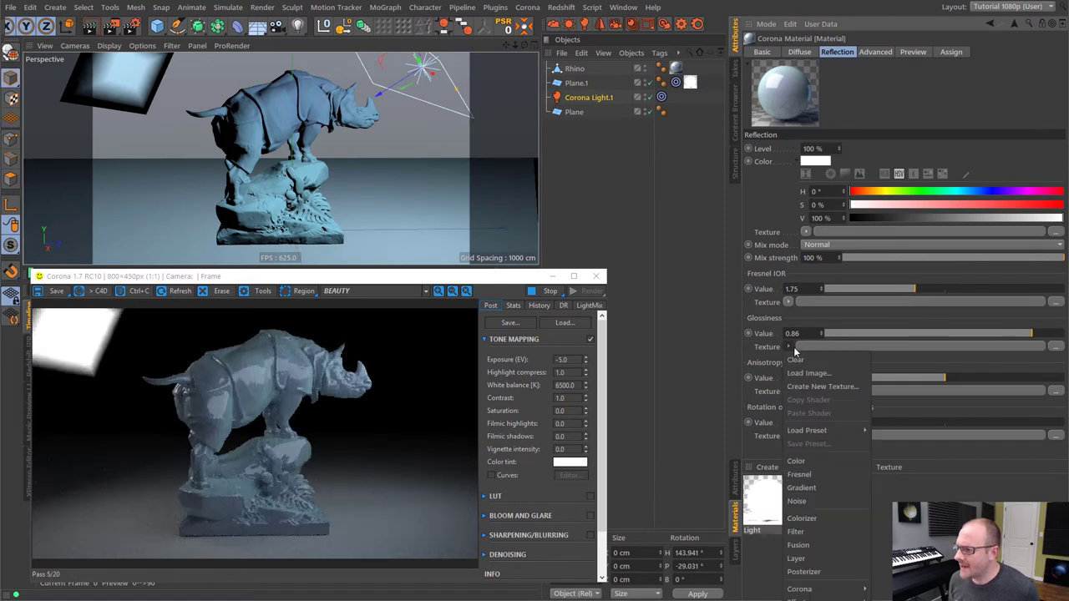
click(795, 501)
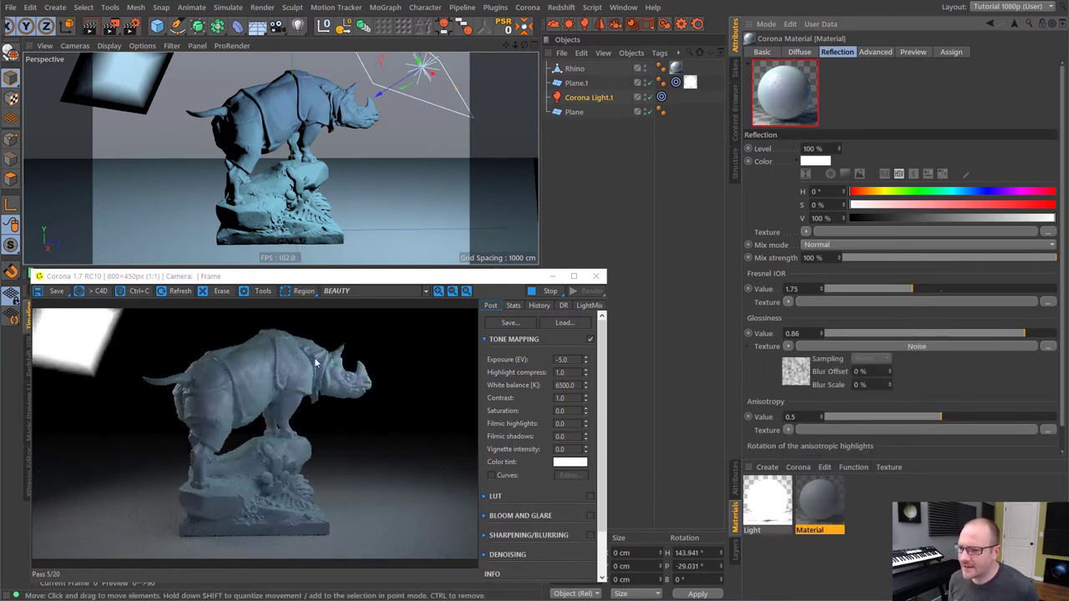
Step: Change the glossiness noise type to Luka with 20 octaves, seed 888 and a global scale of 463 %
click(802, 377)
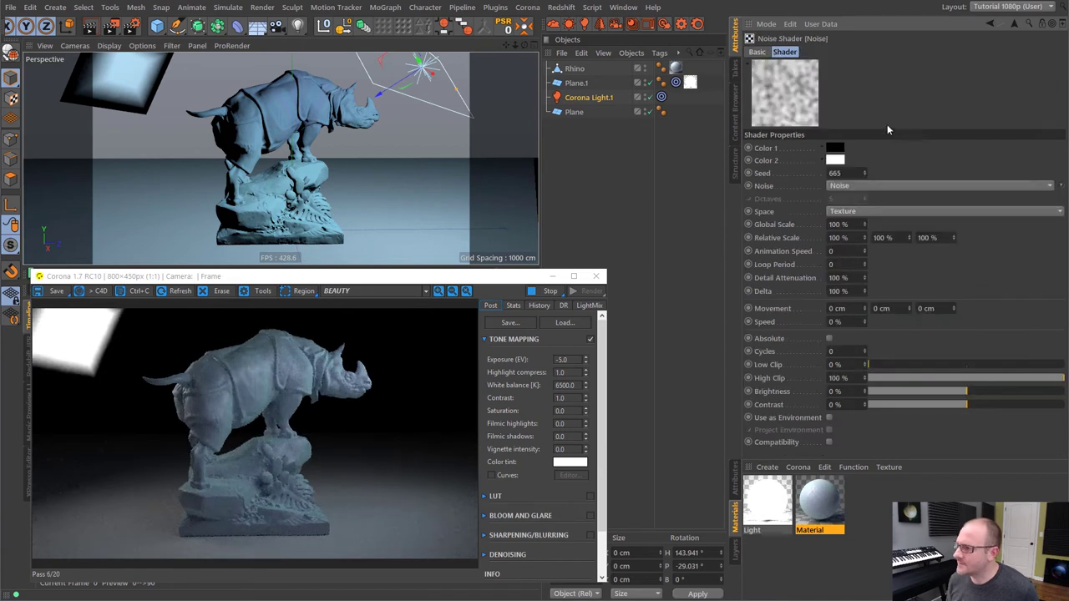
click(885, 185)
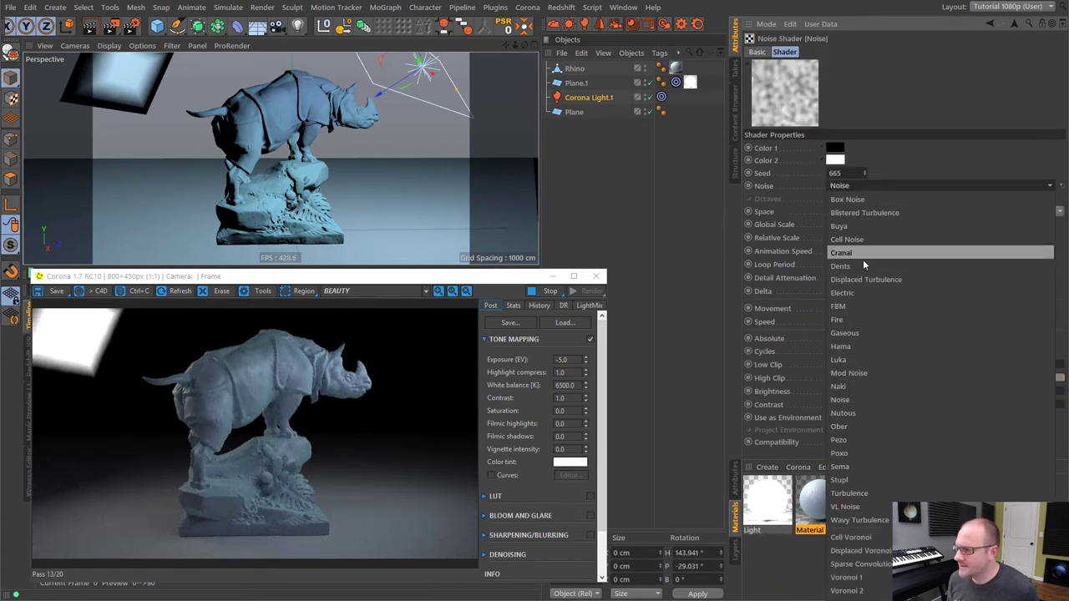
click(844, 360)
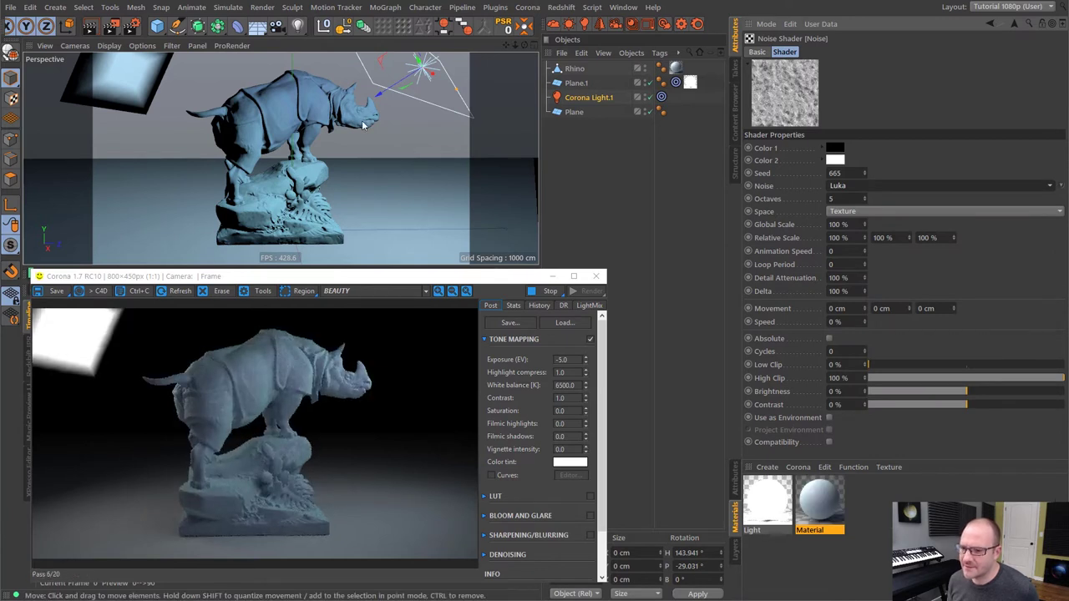
drag(866, 198, 903, 77)
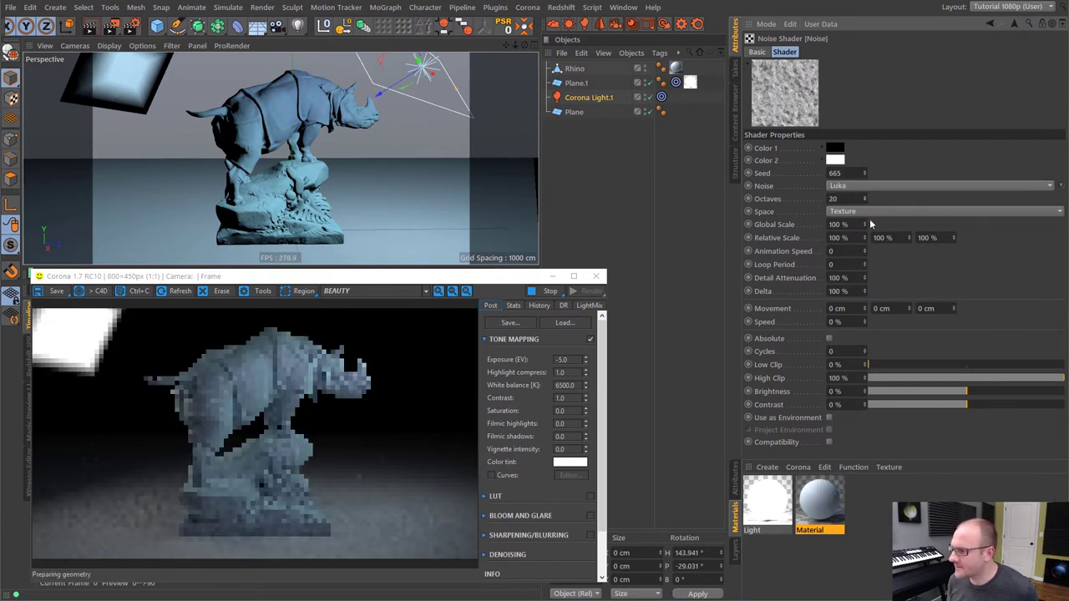
drag(865, 173, 920, 78)
drag(866, 225, 939, 4)
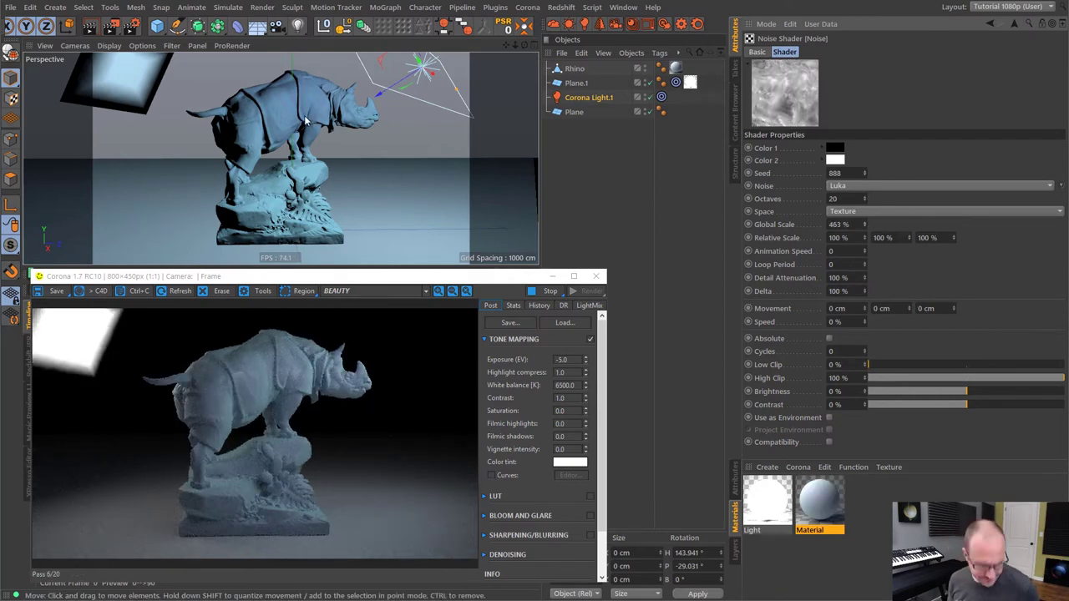
Step: Raise the glossiness noise contrast to 70 %, judging it on a close-up of the rhino's upper body
scroll(305, 121, up, 6)
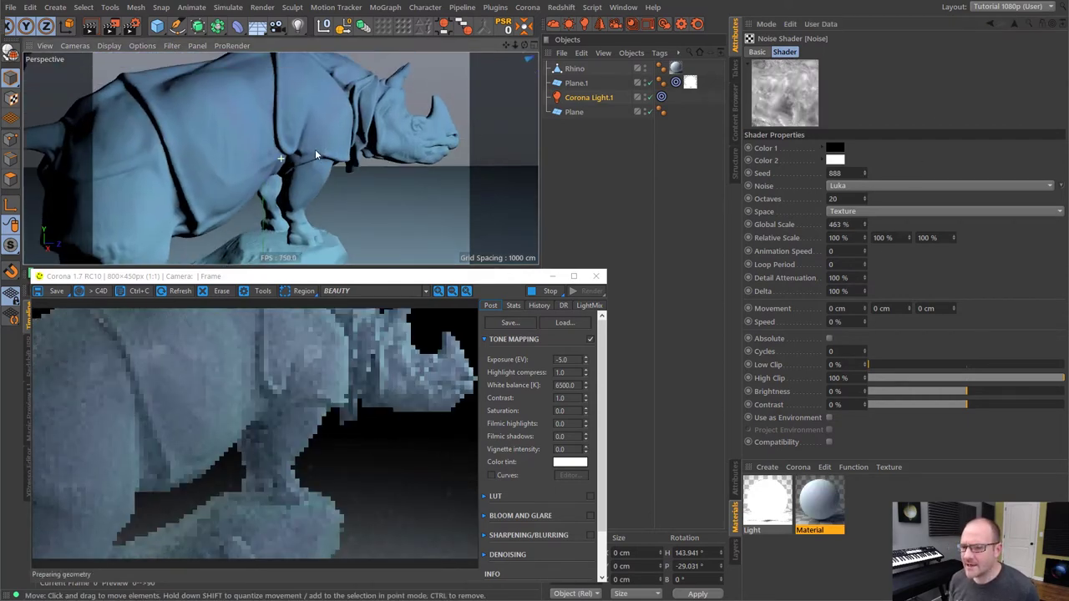
alt+middle_drag(316, 151, 300, 189)
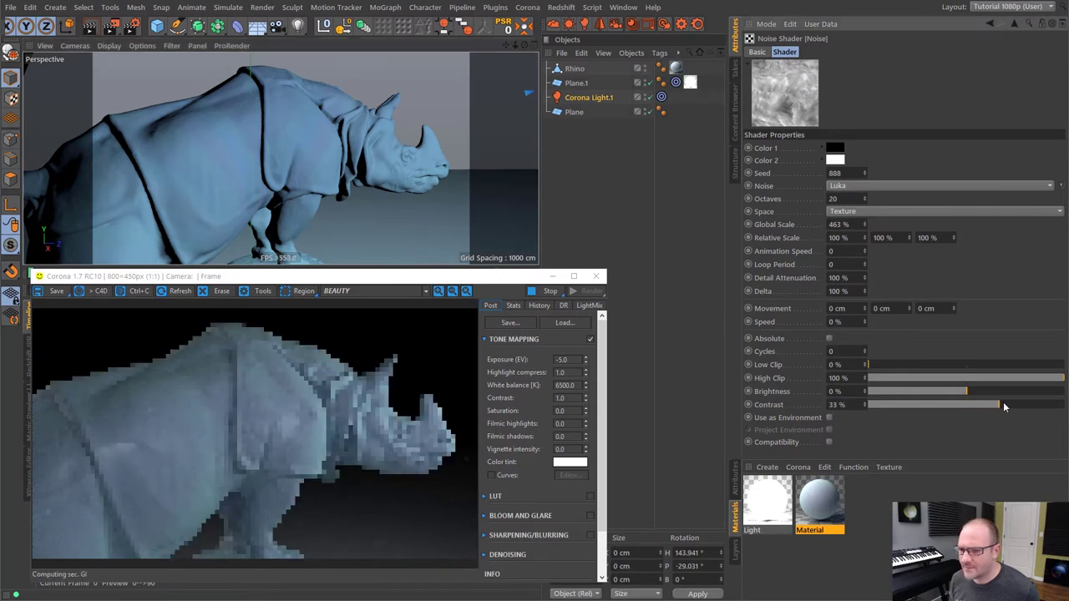
drag(967, 405, 1037, 407)
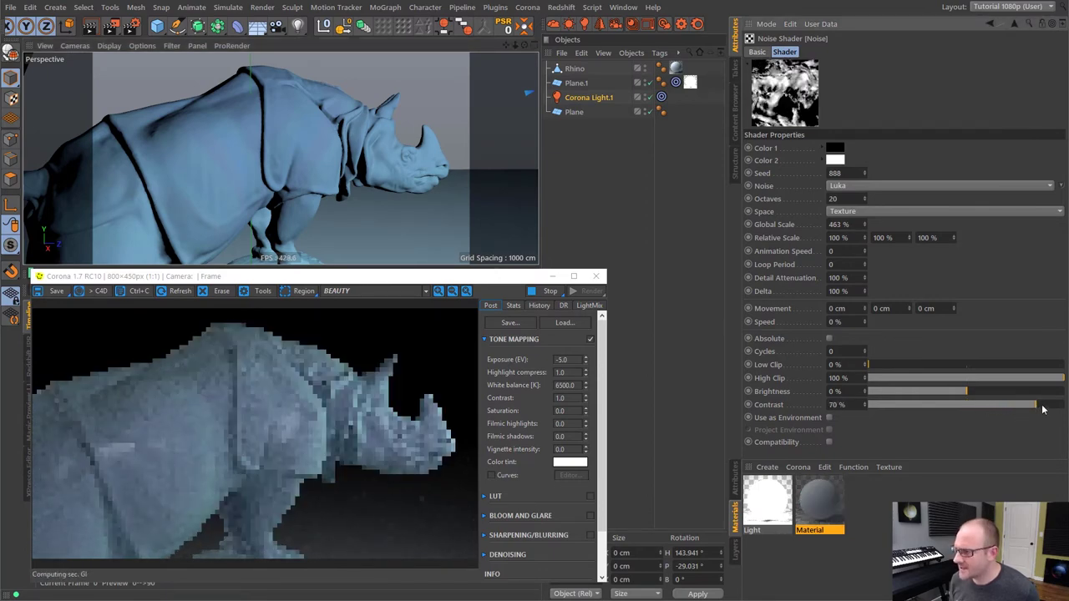
Step: Examine the glossiness noise pattern in a separate enlarged preview window, then close the preview
right_click(785, 97)
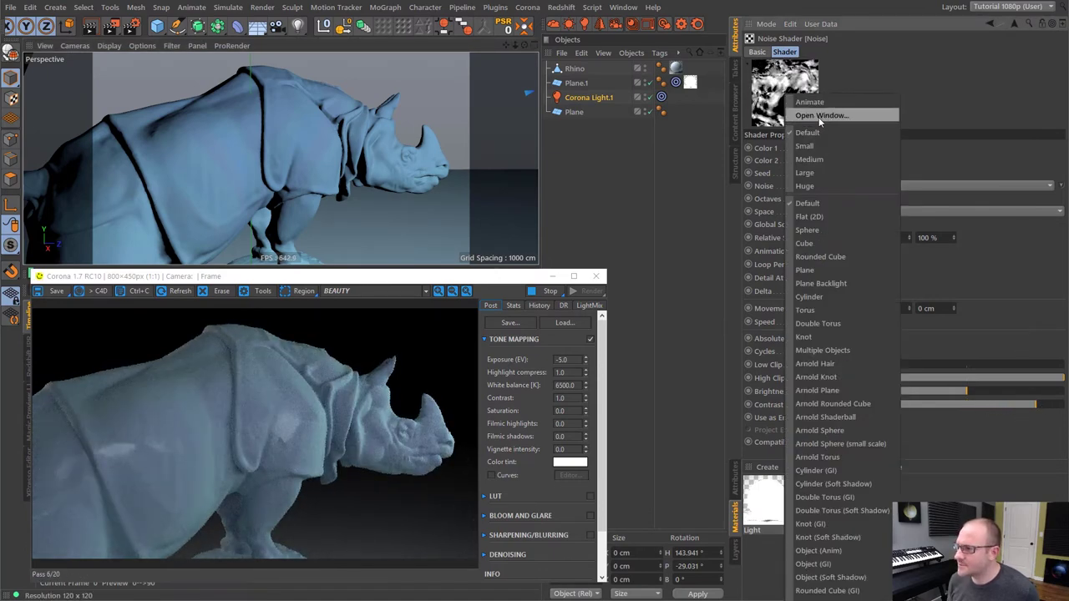
click(822, 116)
drag(865, 170, 991, 314)
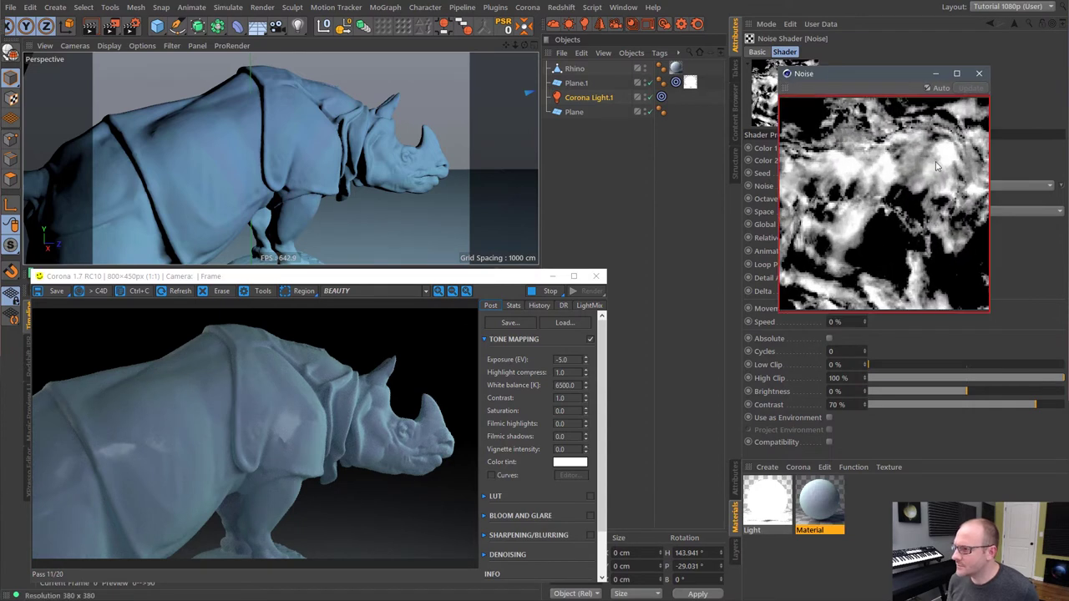
drag(870, 74, 755, 115)
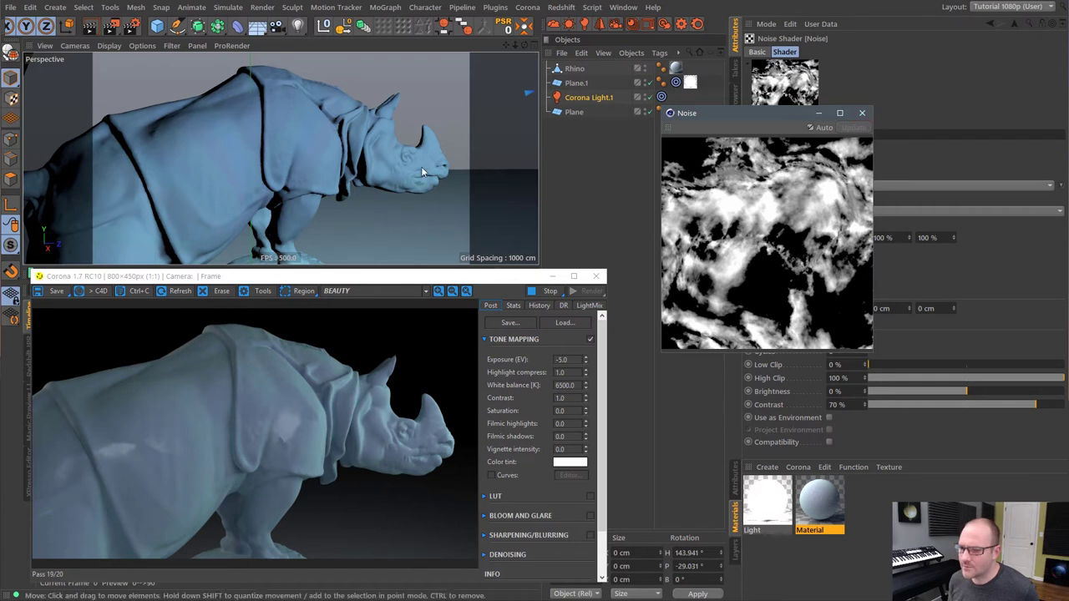
click(862, 113)
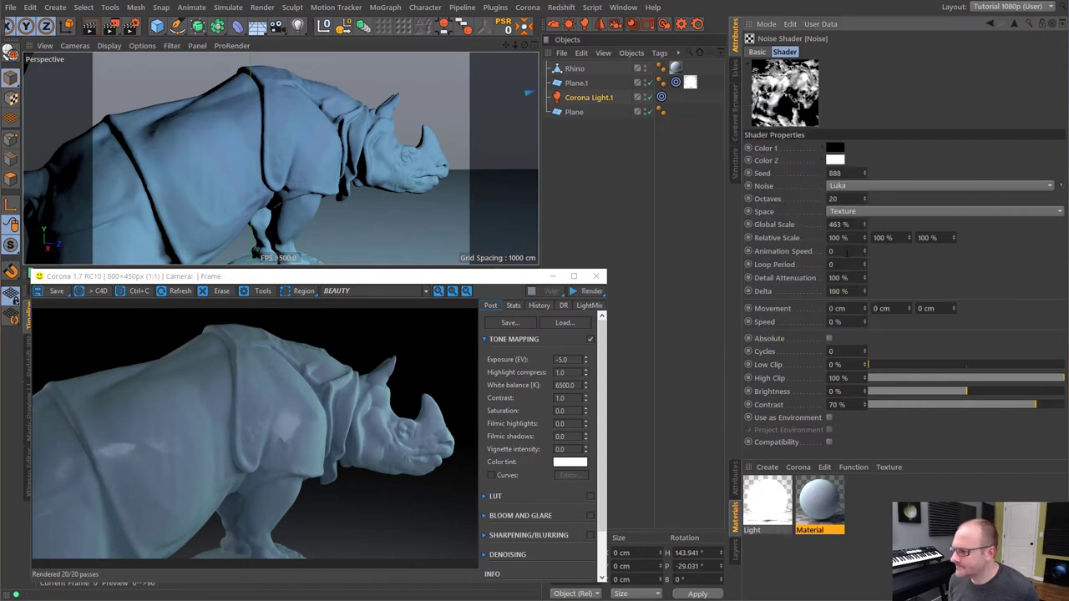
Step: Increase the rhino material's reflection Fresnel IOR to 2.16
click(867, 504)
click(818, 502)
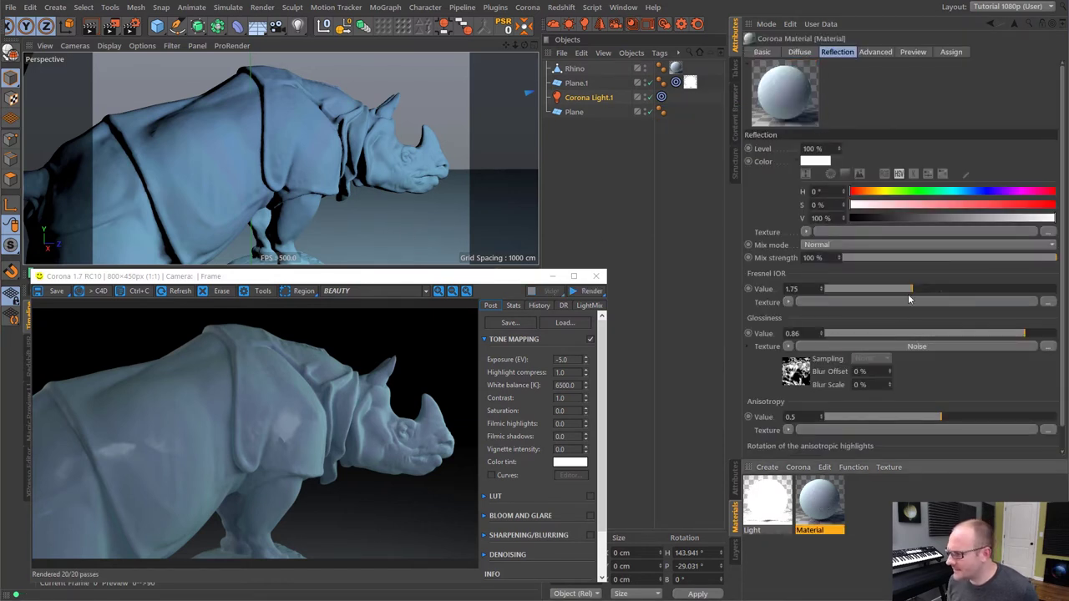
drag(913, 289, 961, 292)
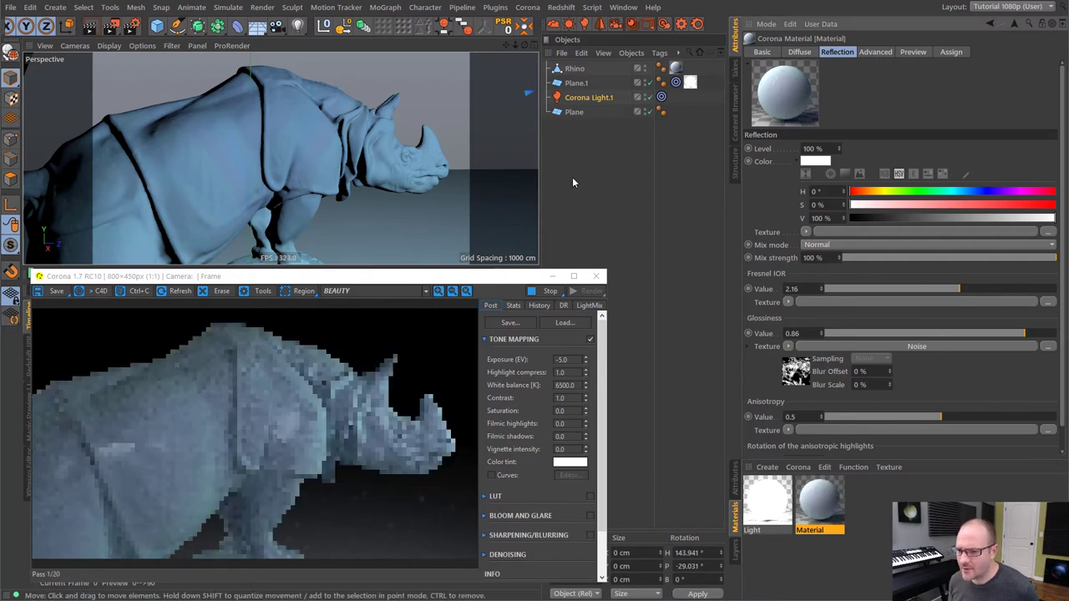
Step: Adjust the glossiness noise to seed 840 and a global scale of 412 %
alt+drag(376, 133, 309, 157)
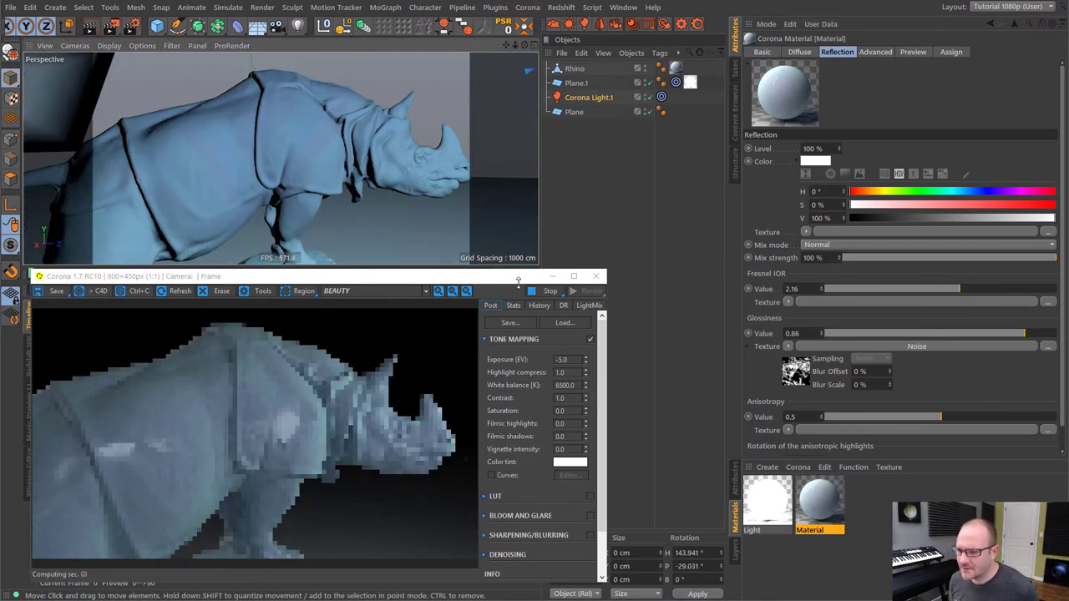
click(798, 380)
drag(865, 222, 867, 253)
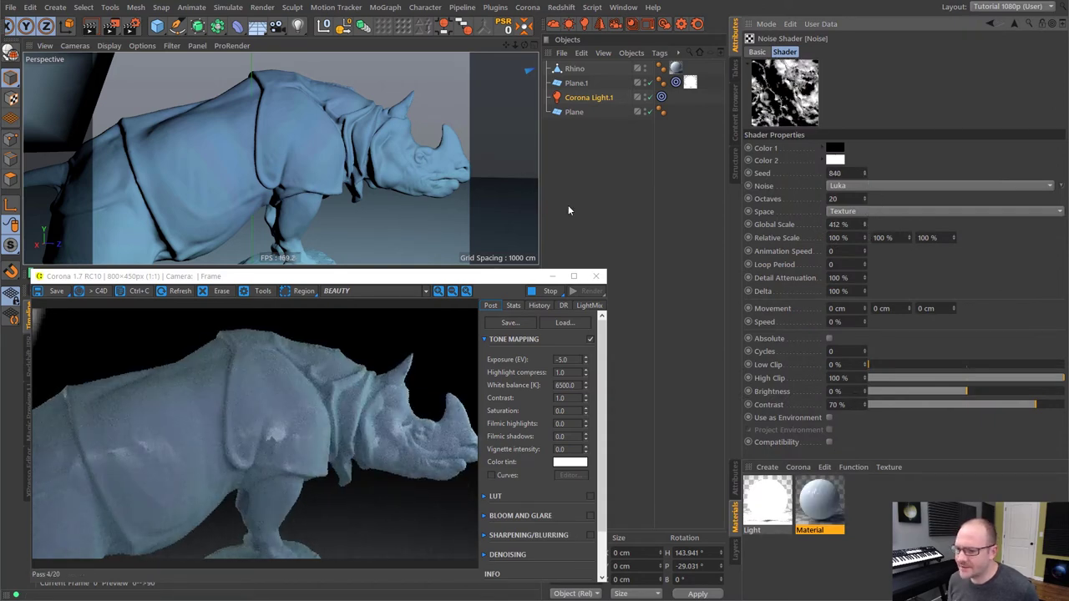
Step: Change the glossiness noise type to Displaced Turbulence, judging it on a close-up of the rhino's shoulder and head
scroll(304, 107, up, 3)
alt+drag(304, 149, 341, 157)
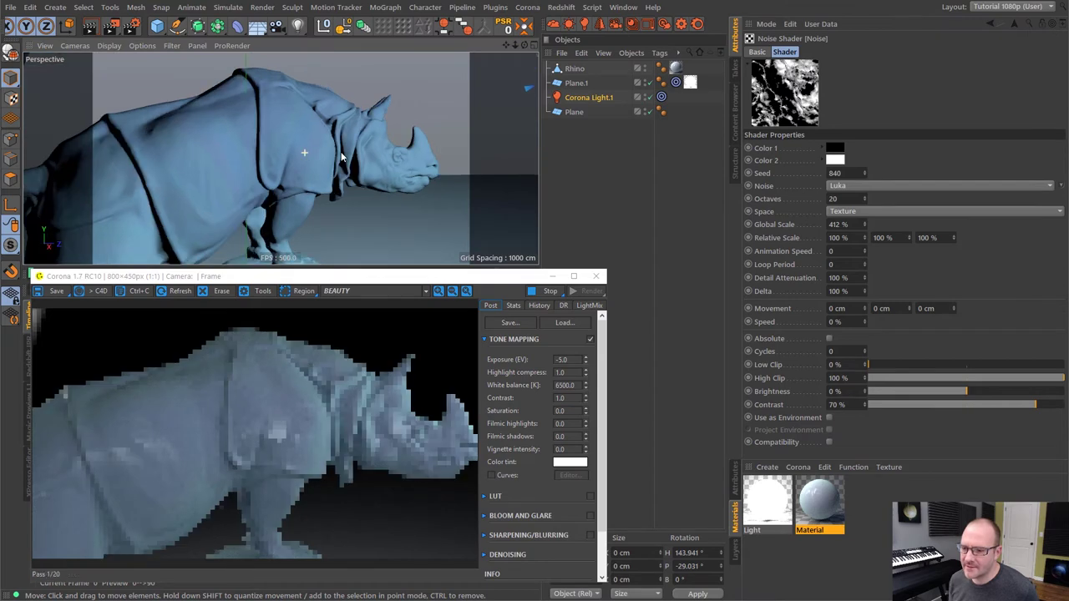
alt+middle_drag(316, 156, 319, 136)
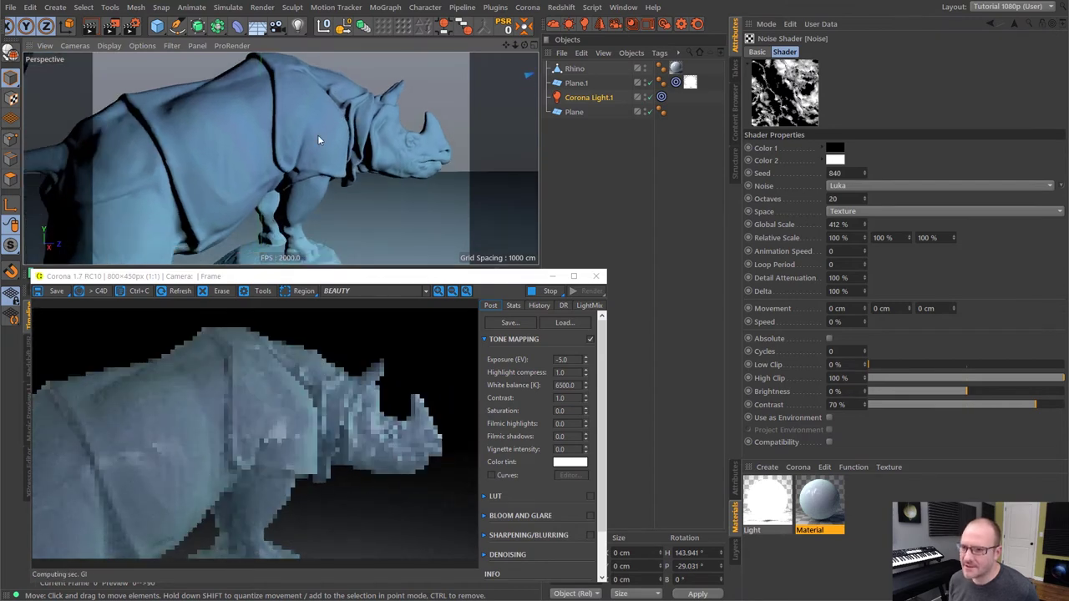
alt+drag(329, 129, 354, 122)
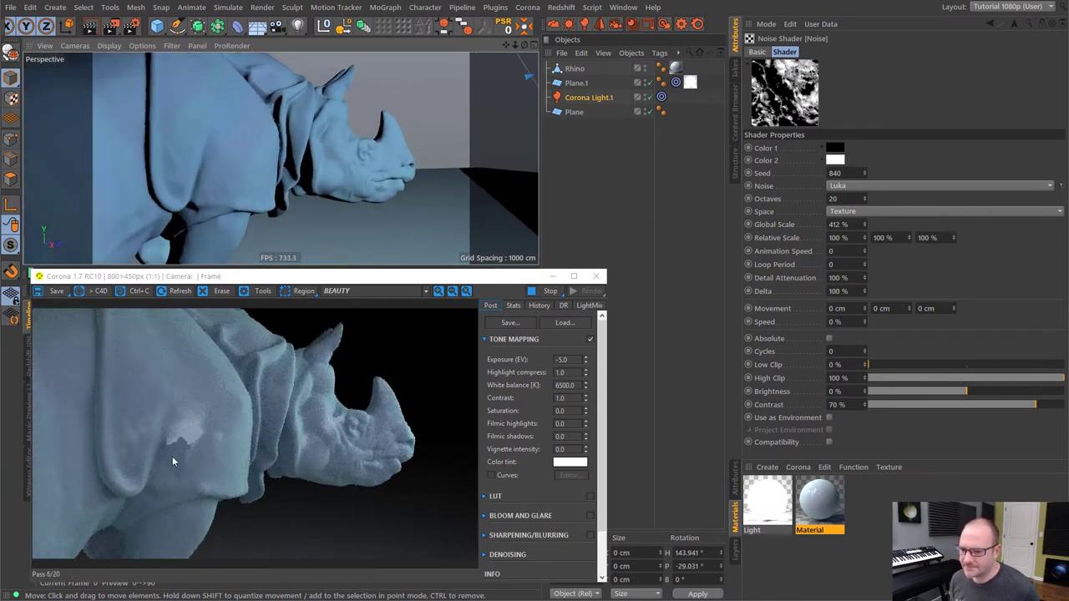
click(863, 187)
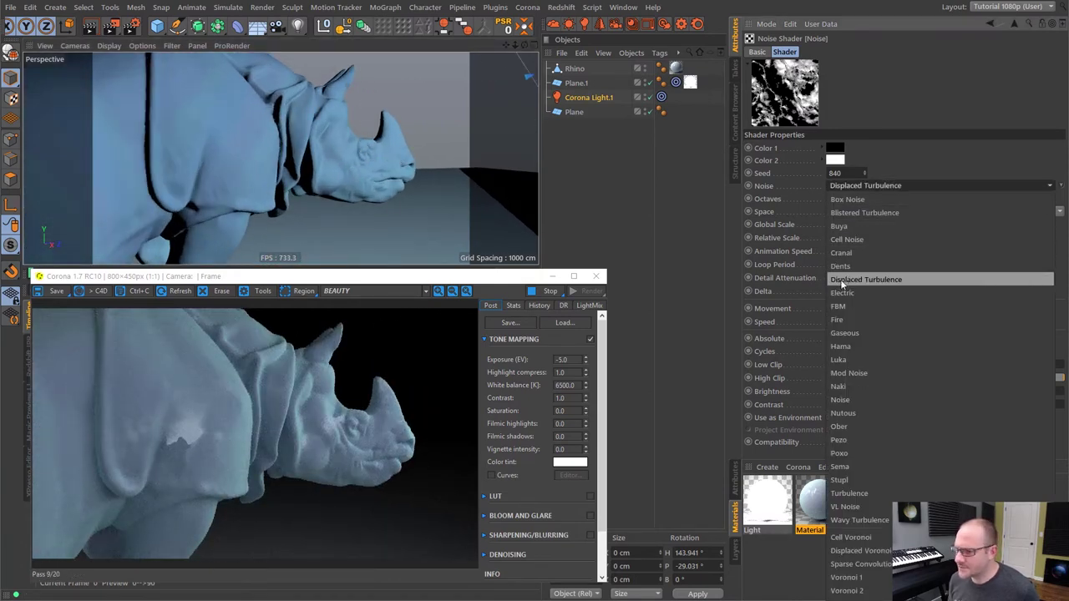
click(851, 277)
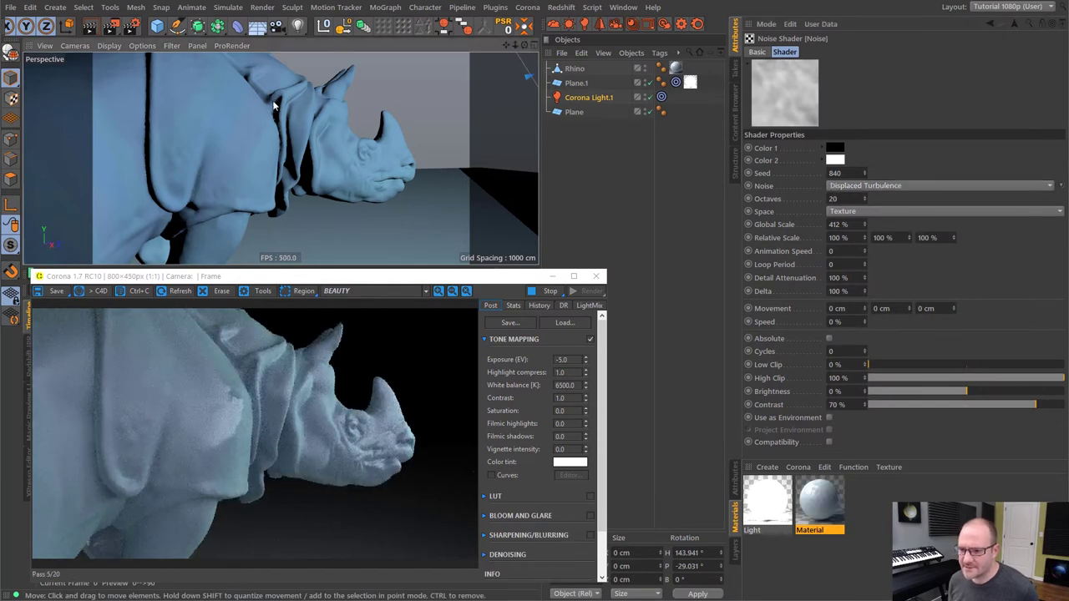
Step: Switch the glossiness noise type to Naki and reduce its contrast to 40 %
alt+drag(270, 112, 219, 116)
mouse_move(312, 123)
alt+mouse_down()
mouse_move(333, 126)
mouse_move(324, 139)
mouse_move(306, 139)
alt+mouse_up()
scroll(335, 136, down, 3)
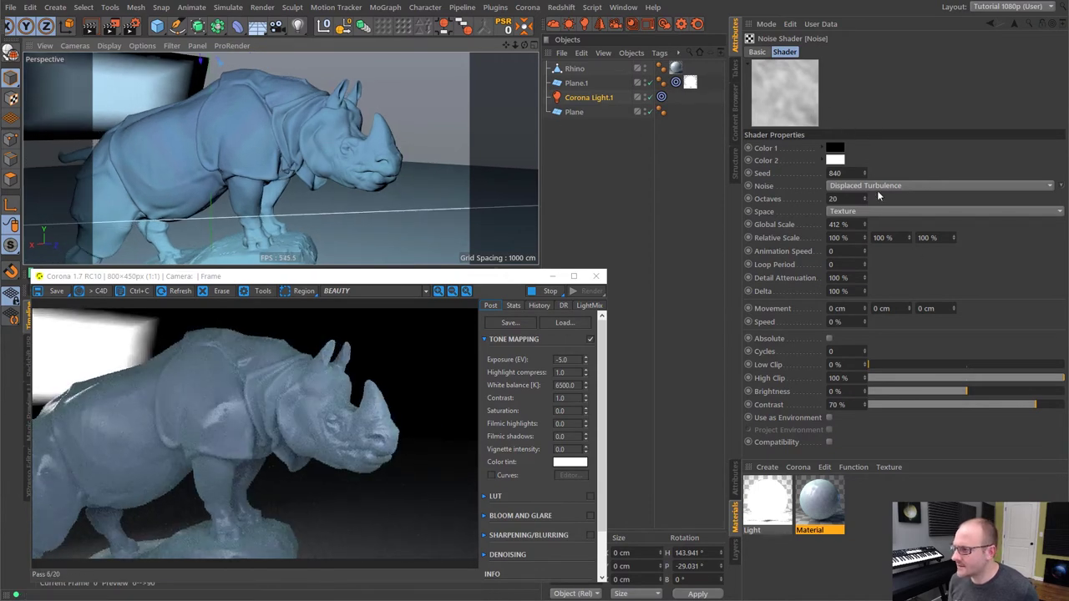
click(877, 189)
click(847, 373)
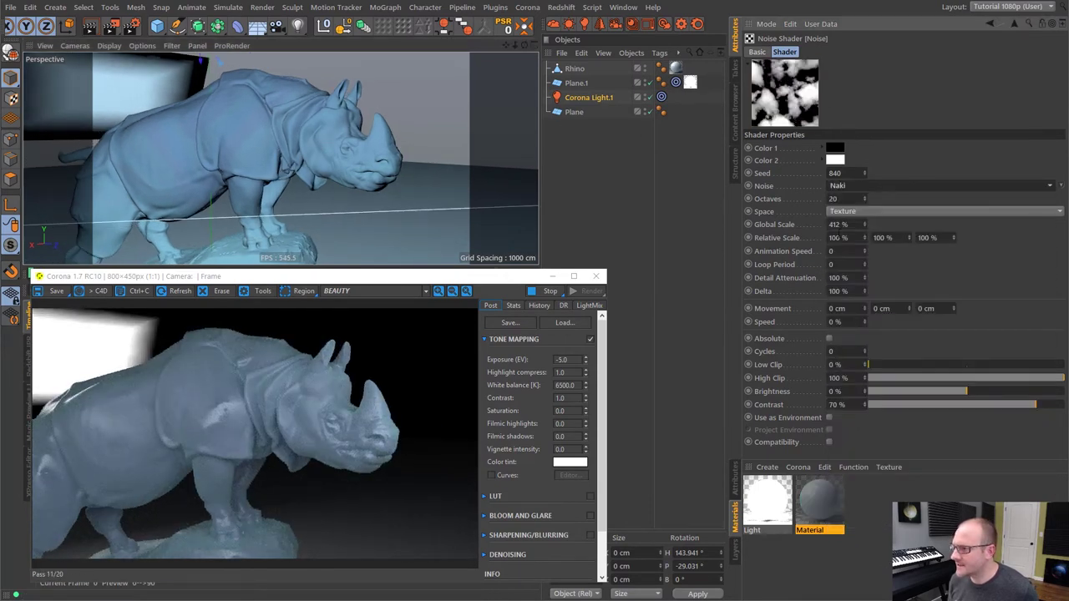
drag(1033, 406, 1007, 408)
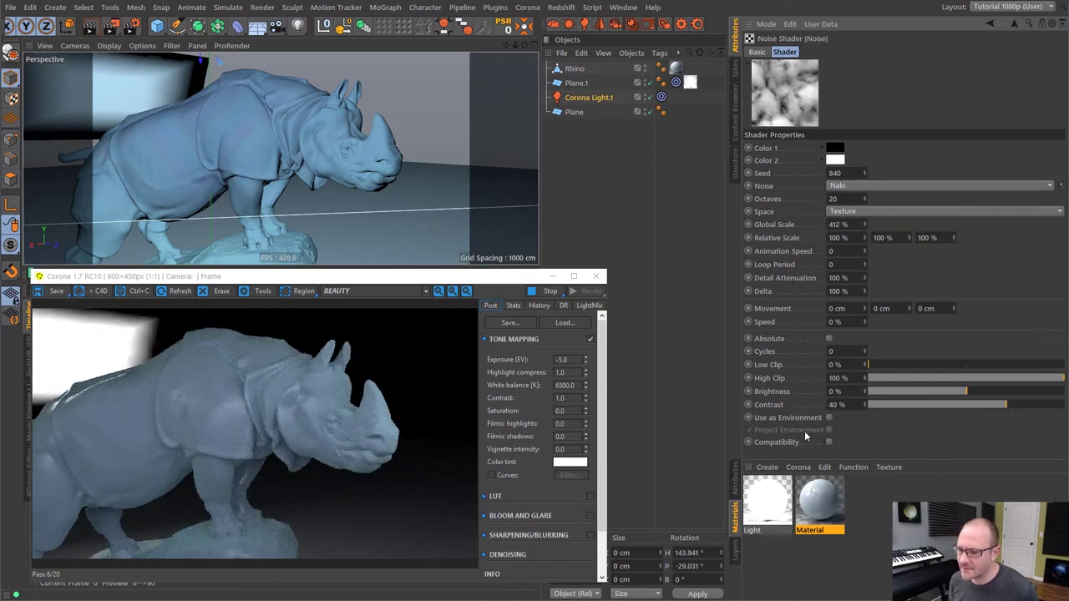
Step: Clear the noise texture from the rhino material's reflection glossiness and set the glossiness value to 0.85
click(818, 499)
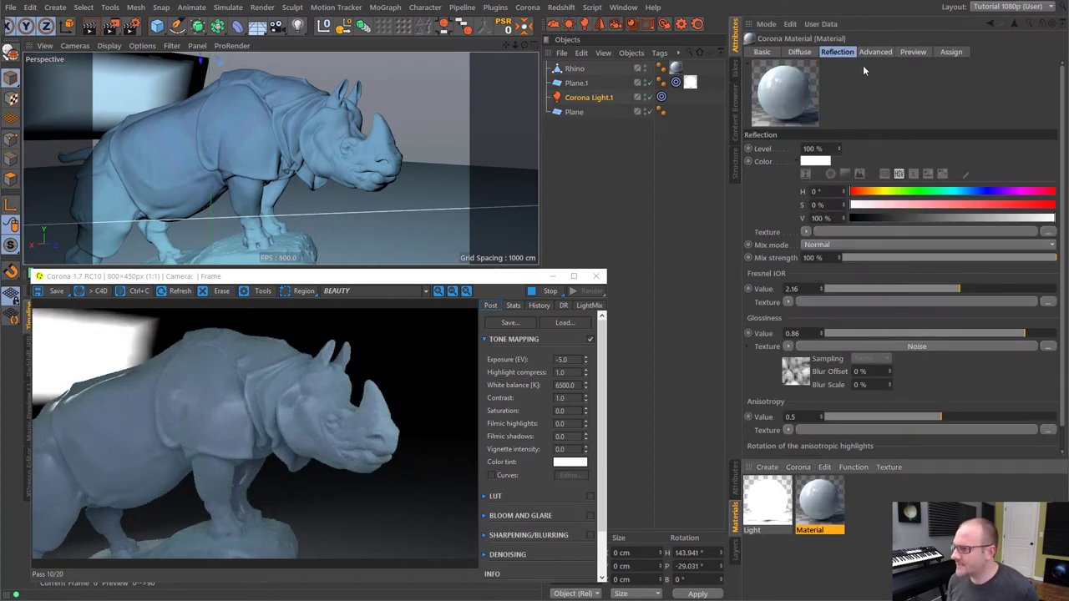
click(790, 347)
click(807, 365)
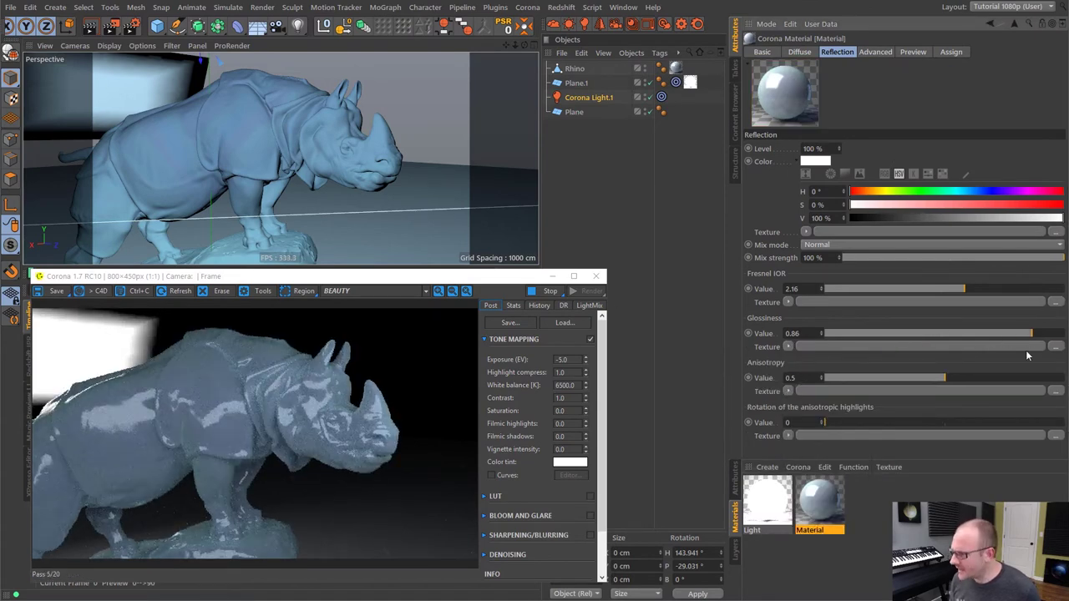
drag(1035, 334, 1045, 334)
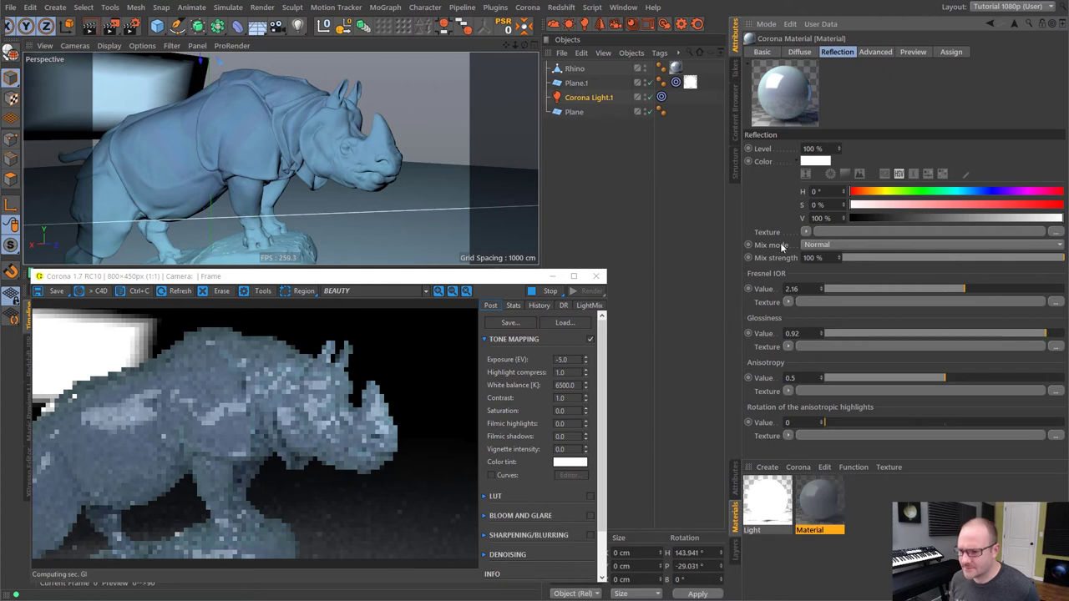
click(1028, 334)
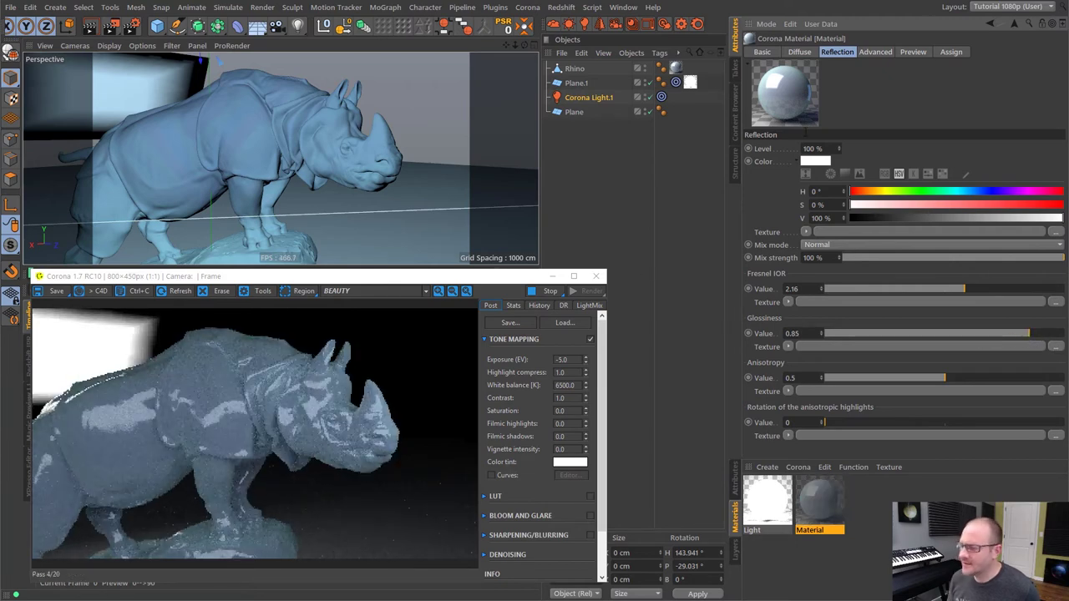
Step: Enable refraction on the rhino material, keeping diffuse and reflection active
click(772, 52)
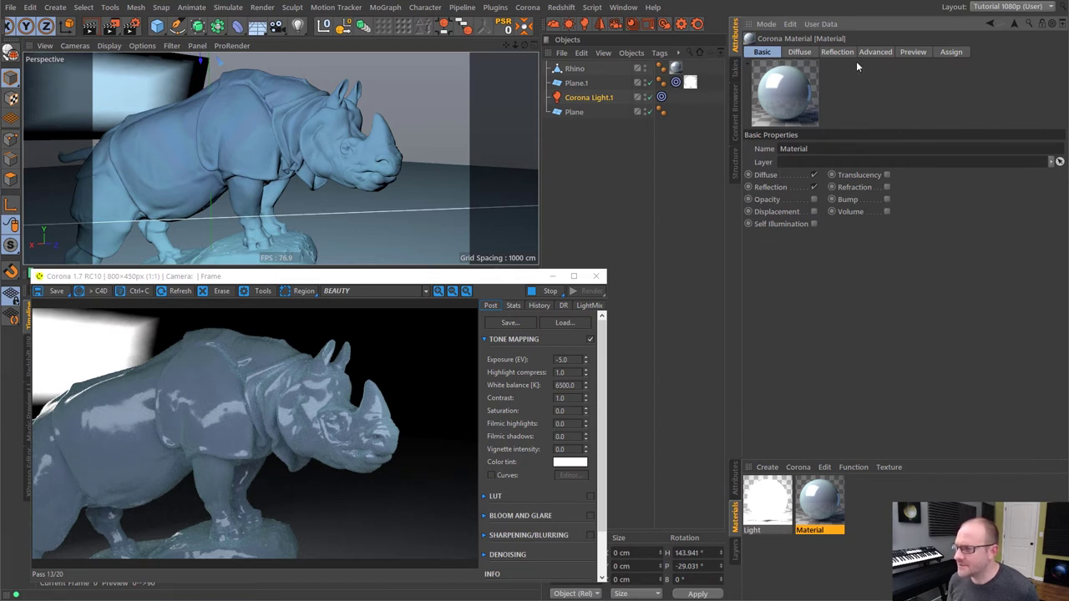
click(798, 467)
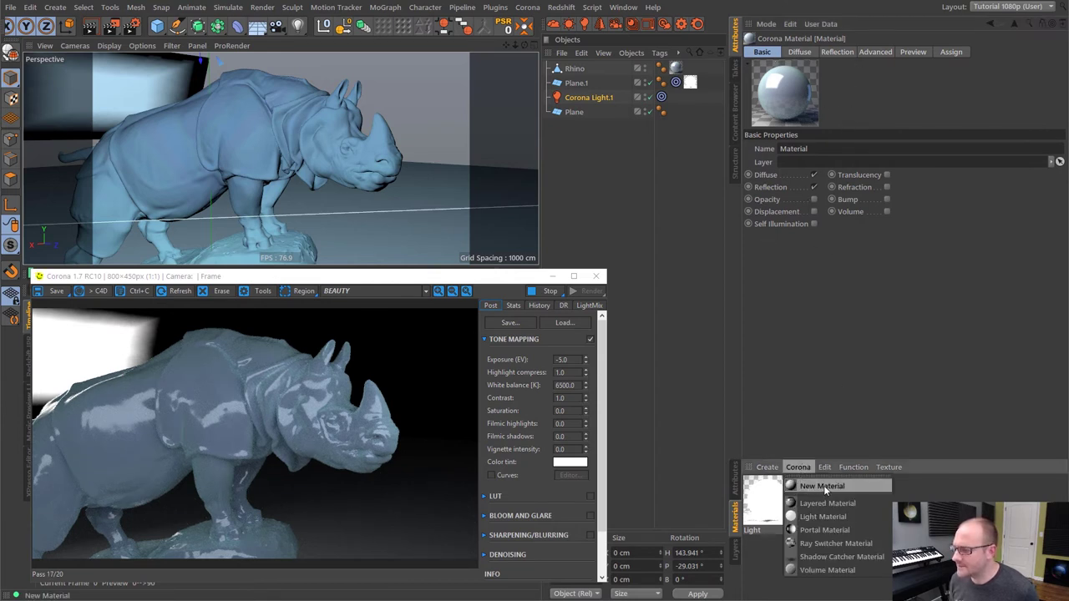
click(822, 486)
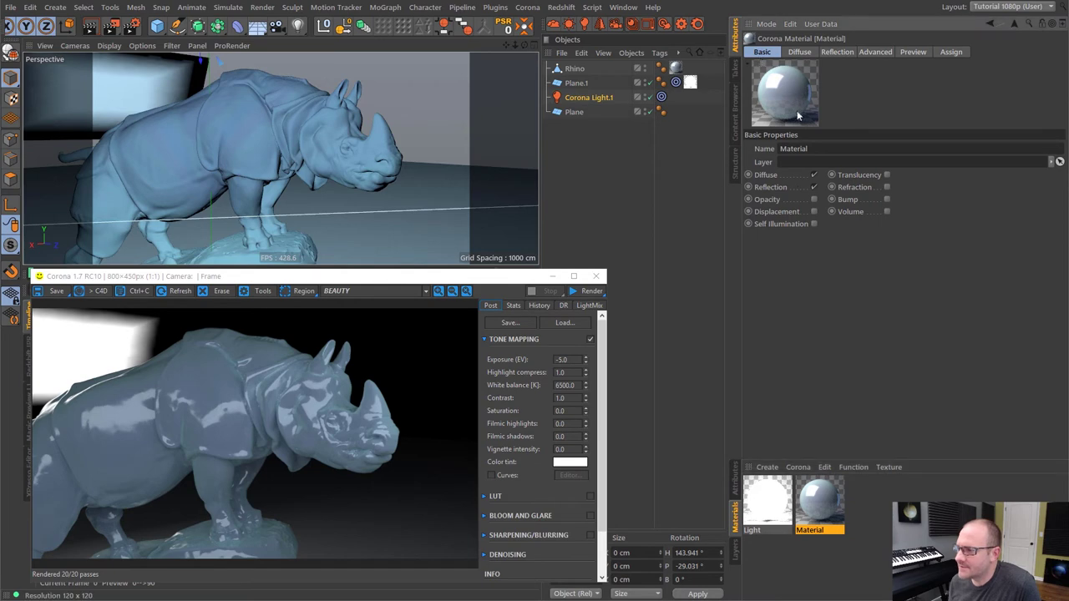
click(887, 187)
click(814, 175)
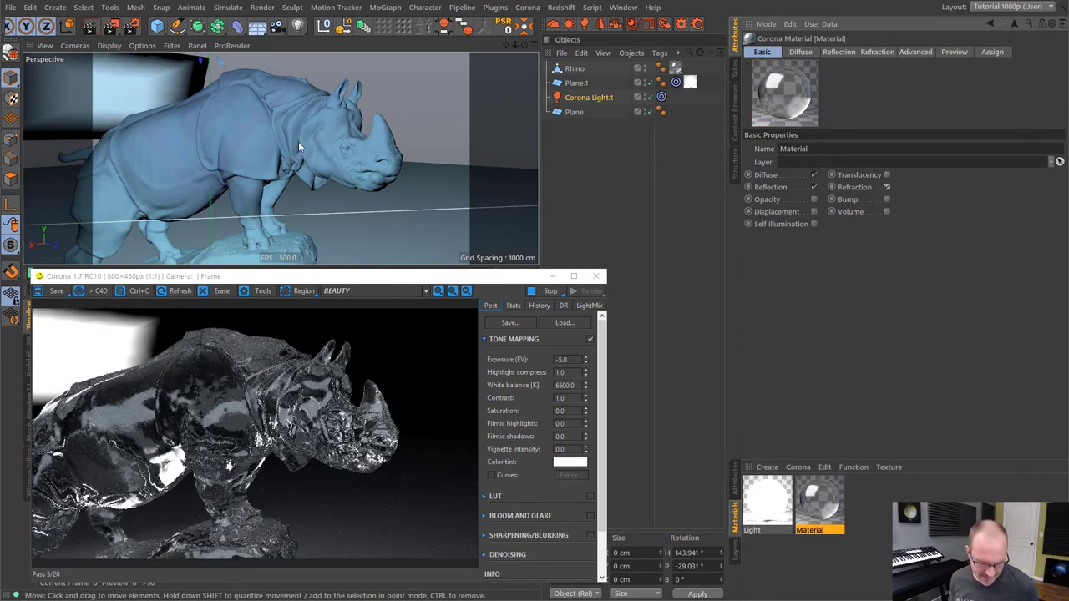
Step: Try the slow caustic refraction option on the rhino material, check it on the whole statue and floor, and disable it
alt+drag(321, 140, 368, 136)
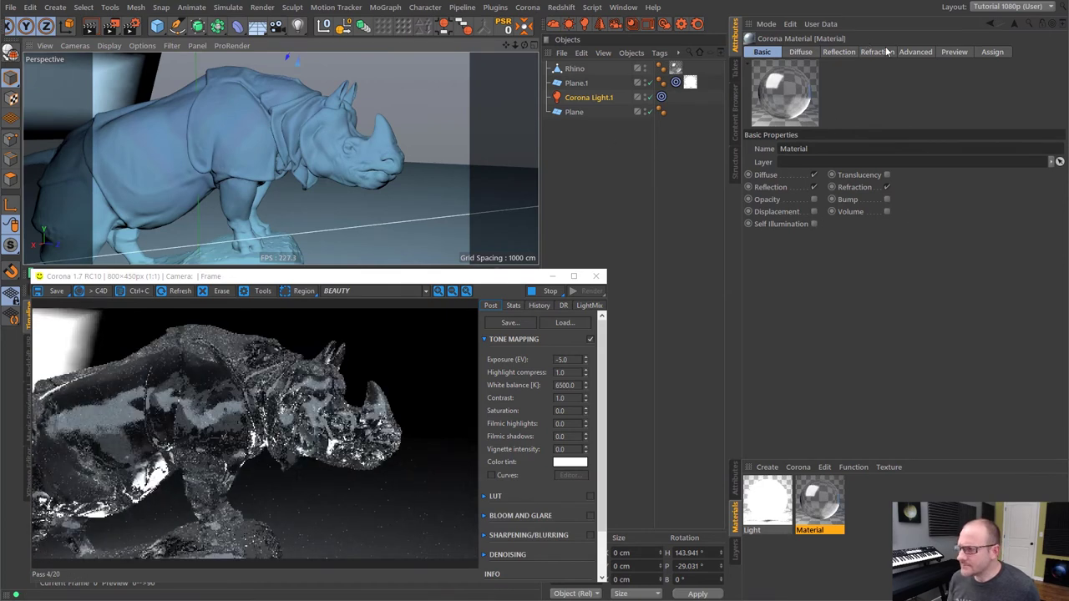
click(877, 53)
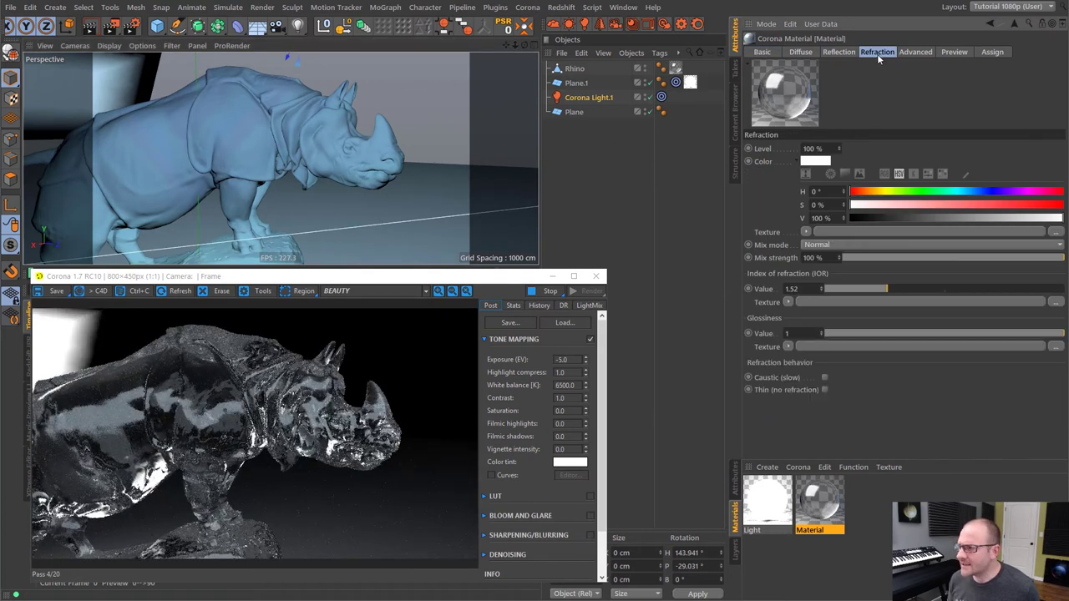
click(825, 378)
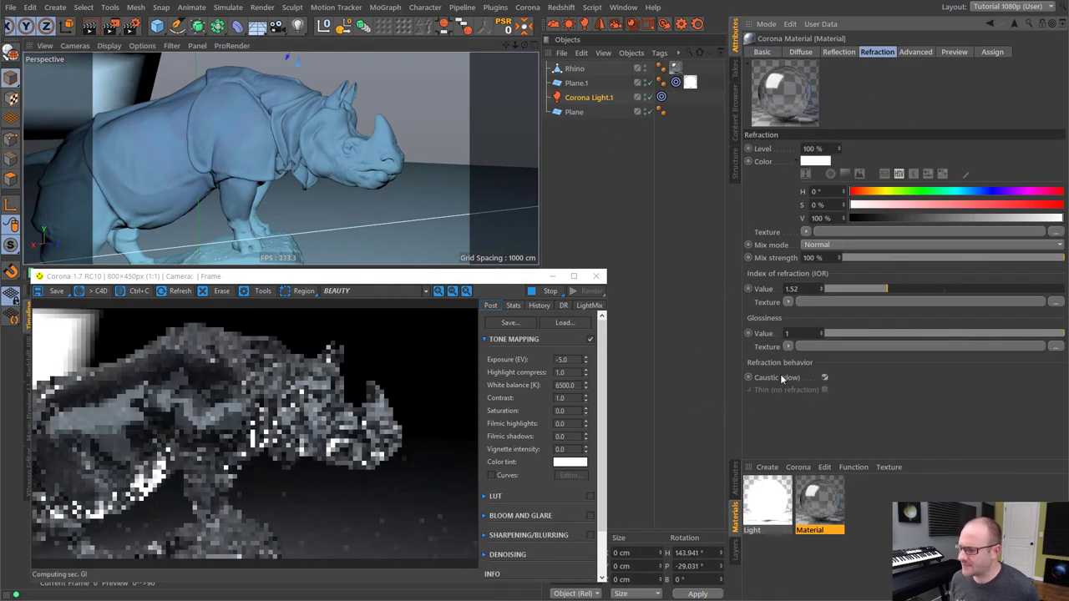
scroll(274, 162, down, 3)
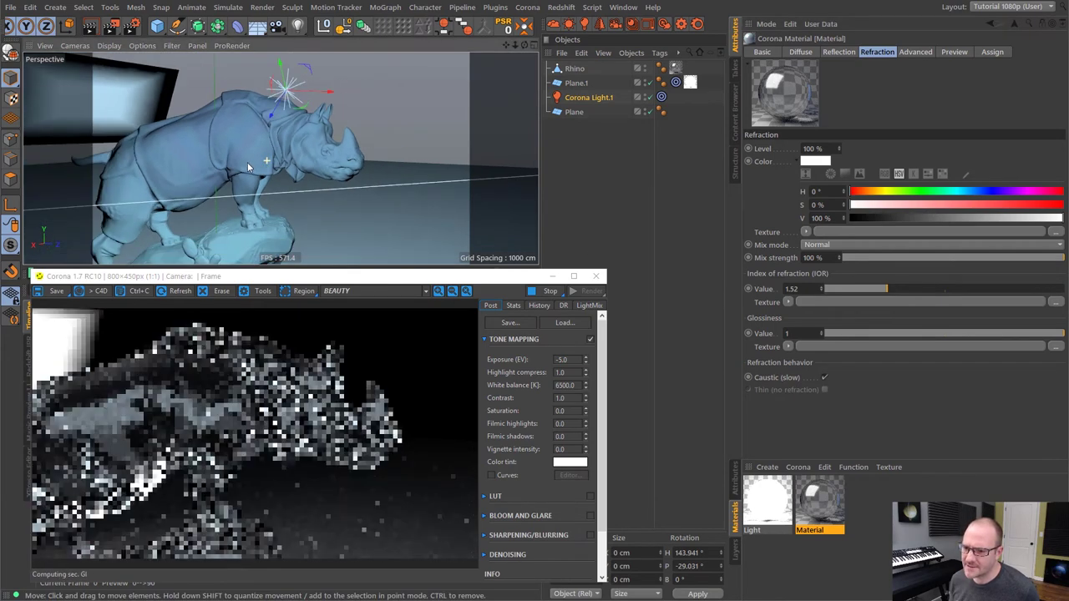
alt+middle_drag(249, 163, 278, 86)
scroll(272, 189, down, 4)
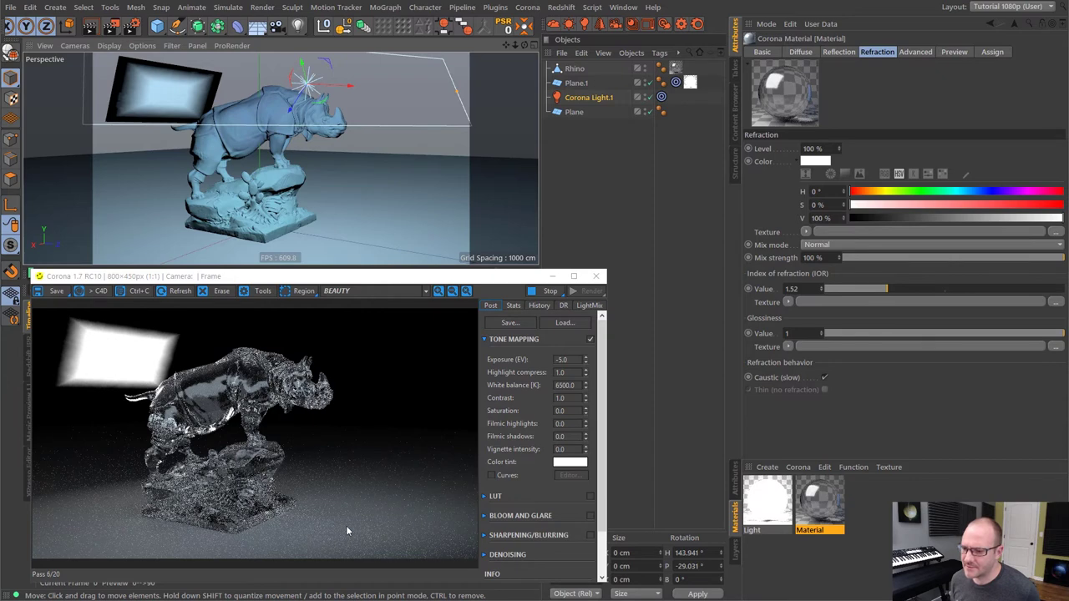
click(824, 377)
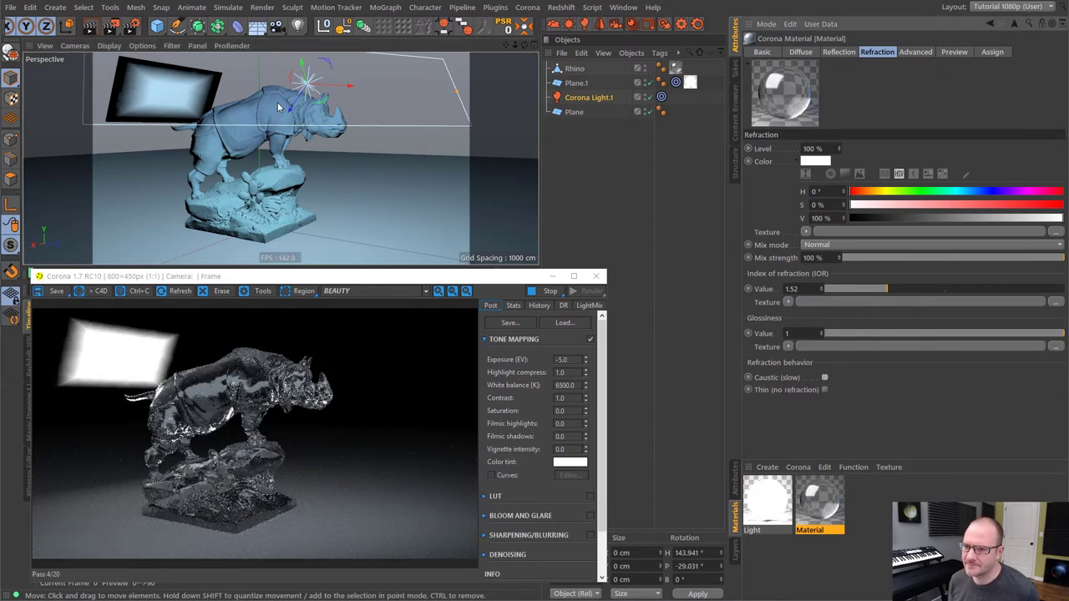
Step: Enable the Volume channel on the rhino material
scroll(343, 113, up, 5)
alt+middle_drag(340, 127, 327, 148)
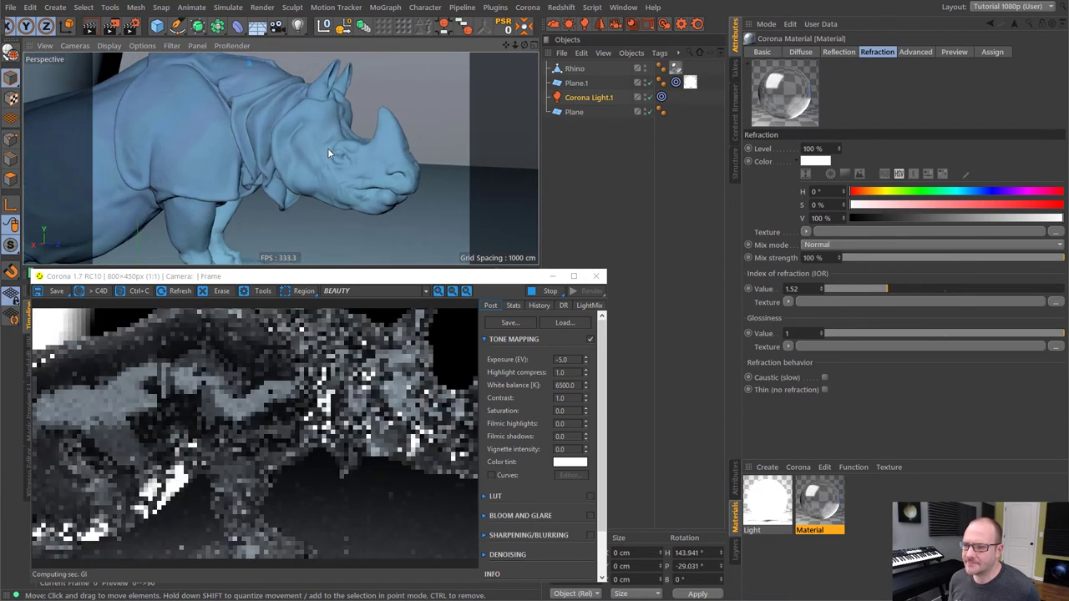
scroll(305, 146, down, 2)
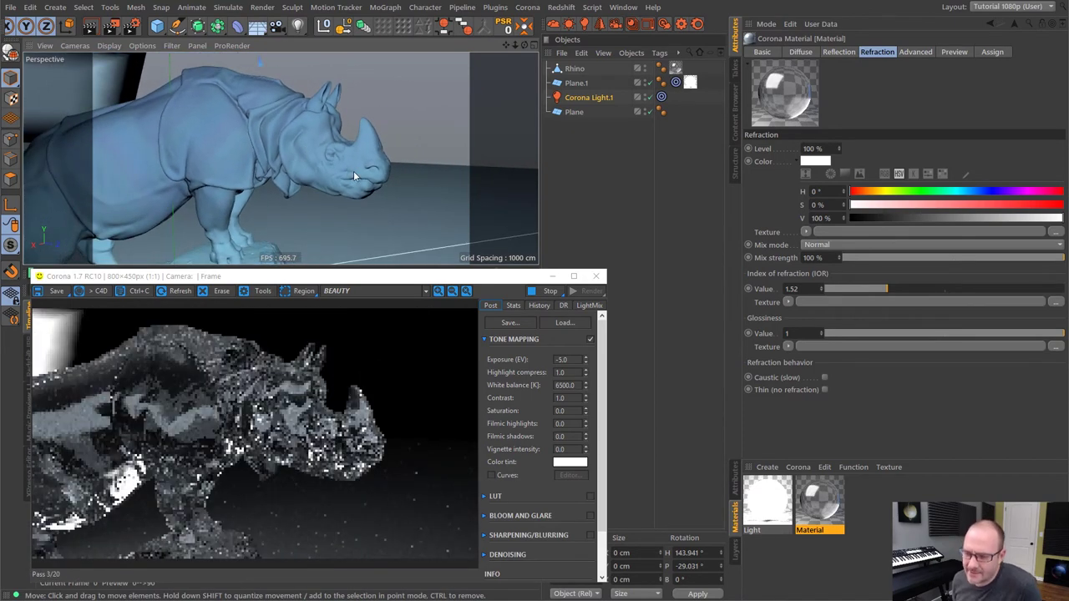
click(763, 51)
click(887, 211)
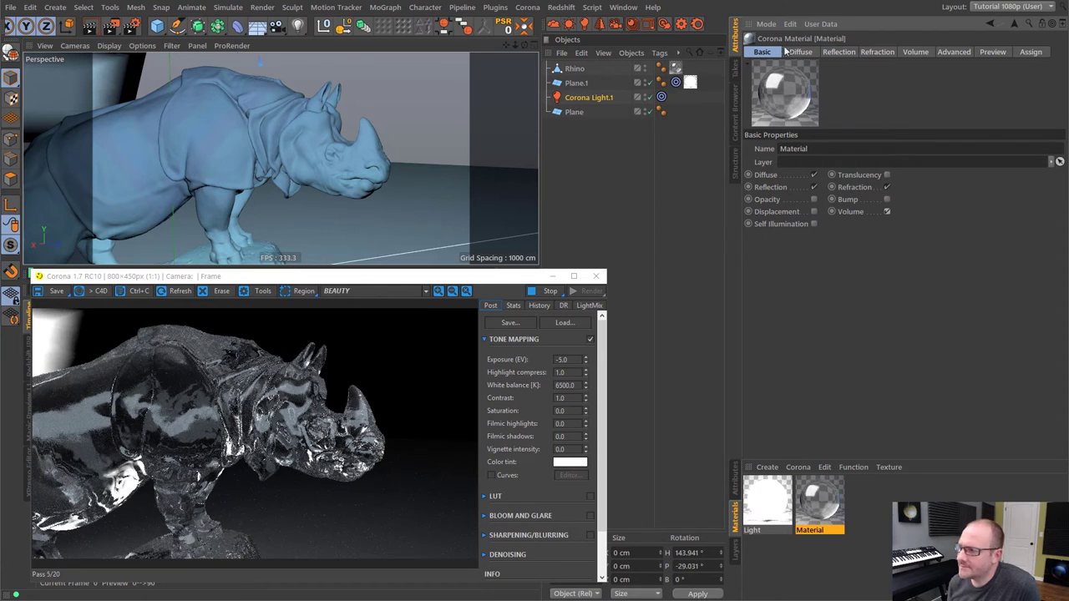
click(836, 53)
click(765, 52)
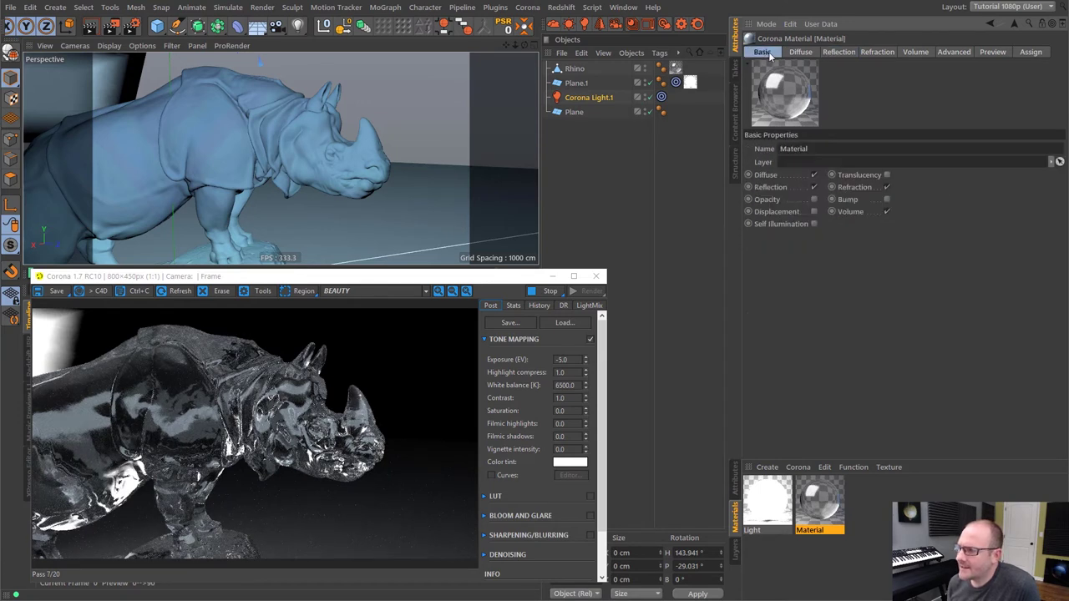
Step: Set the rhino material's refraction index (IOR) to 1
click(875, 53)
click(807, 288)
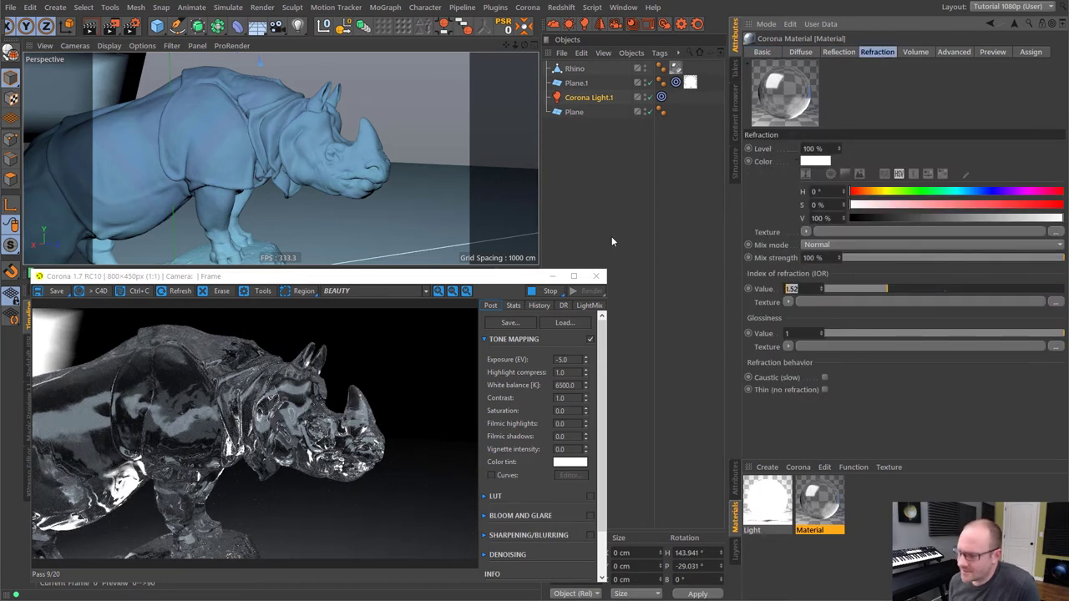
text(1)
key(Return)
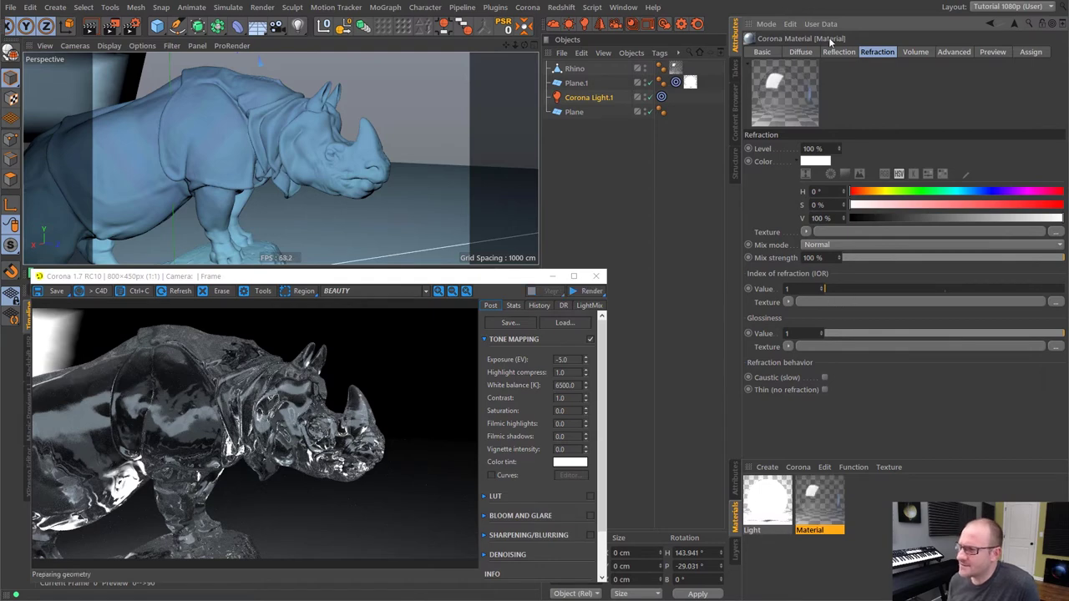
Step: Set the volume absorption colour to a blue with hue 197° and saturation 62 %
click(837, 52)
click(915, 52)
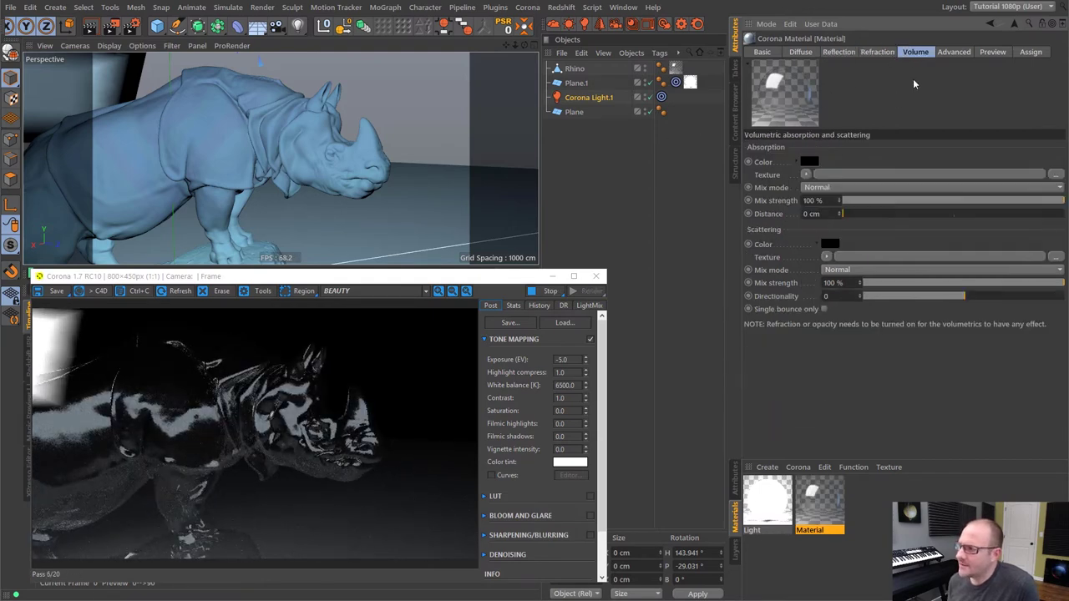
click(810, 162)
click(843, 156)
click(852, 170)
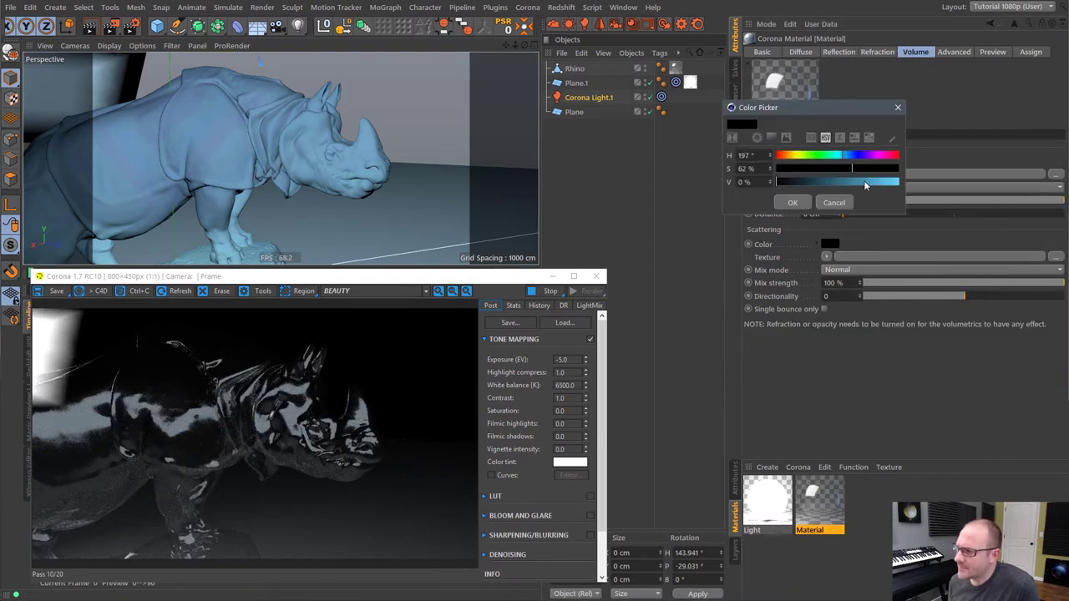
click(867, 182)
click(797, 207)
Step: Set the volume scattering colour to a yellow with hue 44° and saturation 65 %, and the absorption distance to 11 cm
click(832, 243)
click(813, 240)
click(878, 253)
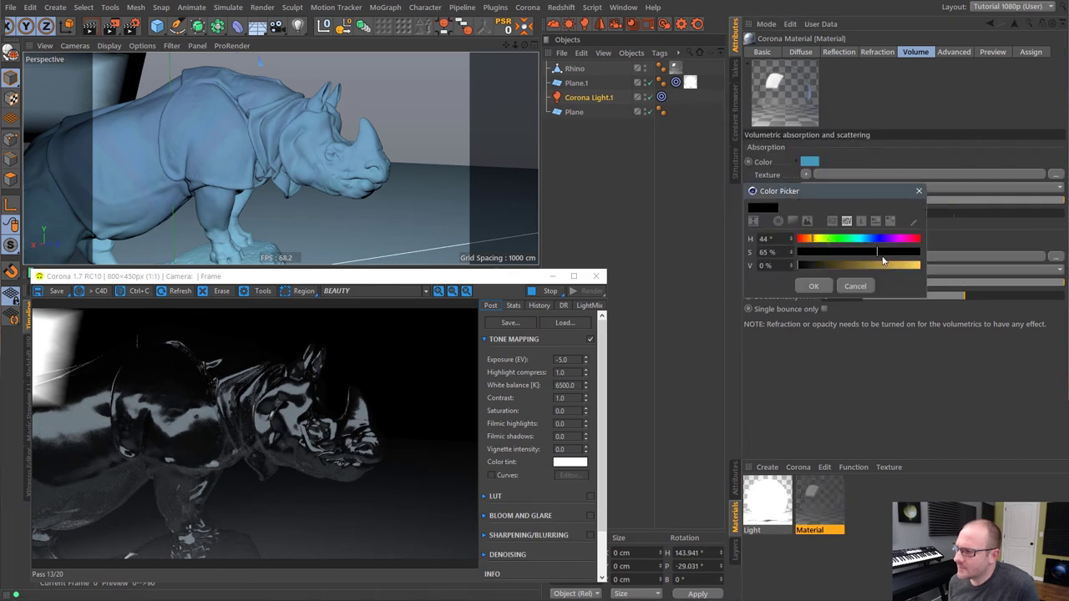
click(884, 266)
click(821, 286)
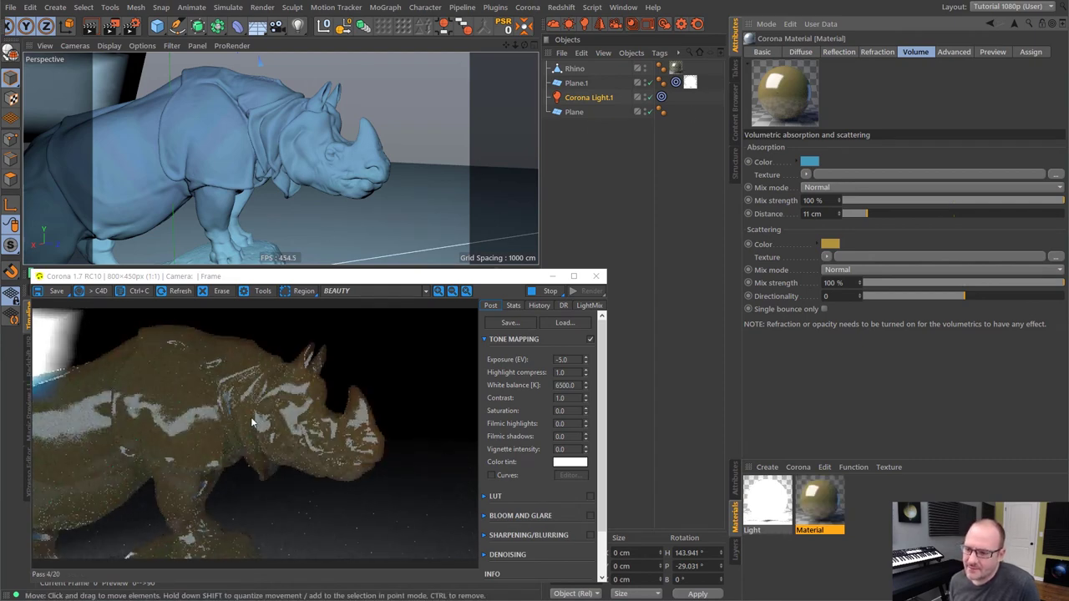
Step: Lower the rhino material's reflection glossiness to 0.45 and its Fresnel IOR to 1.55
click(838, 52)
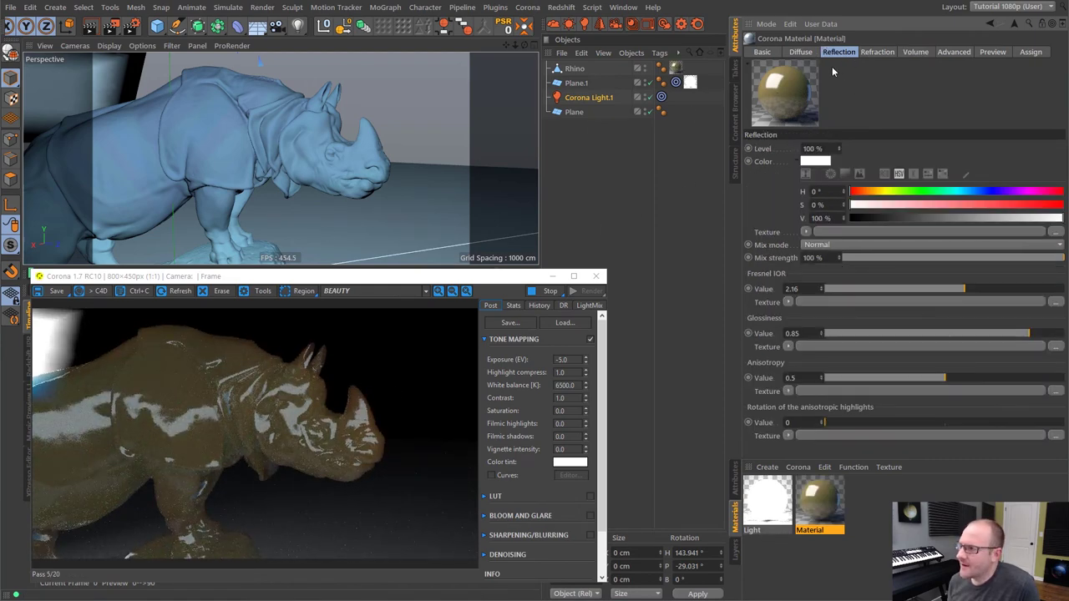
drag(1016, 333, 916, 340)
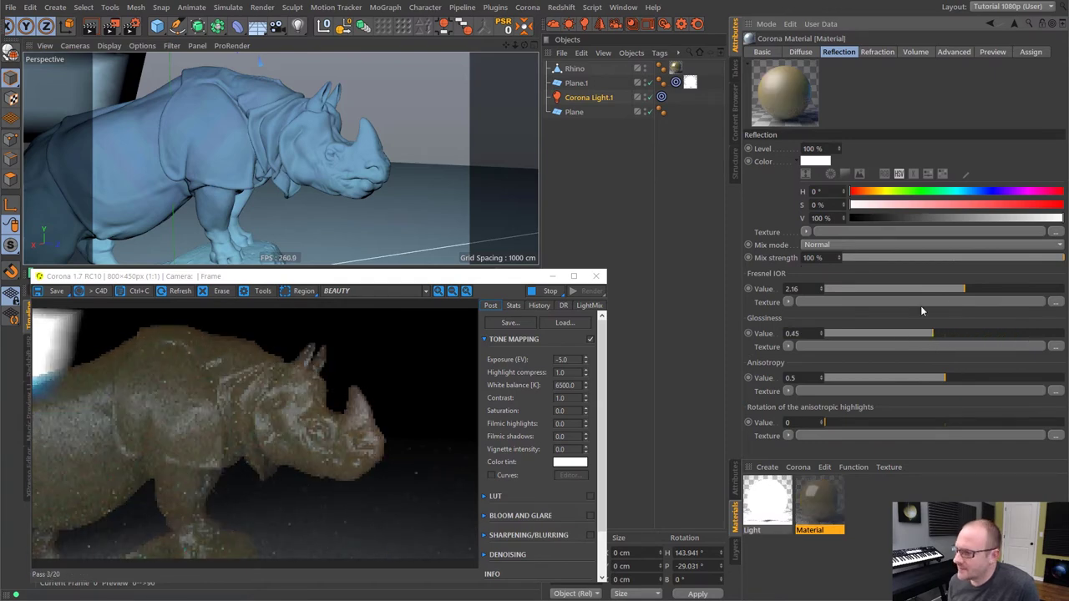
drag(929, 289, 893, 289)
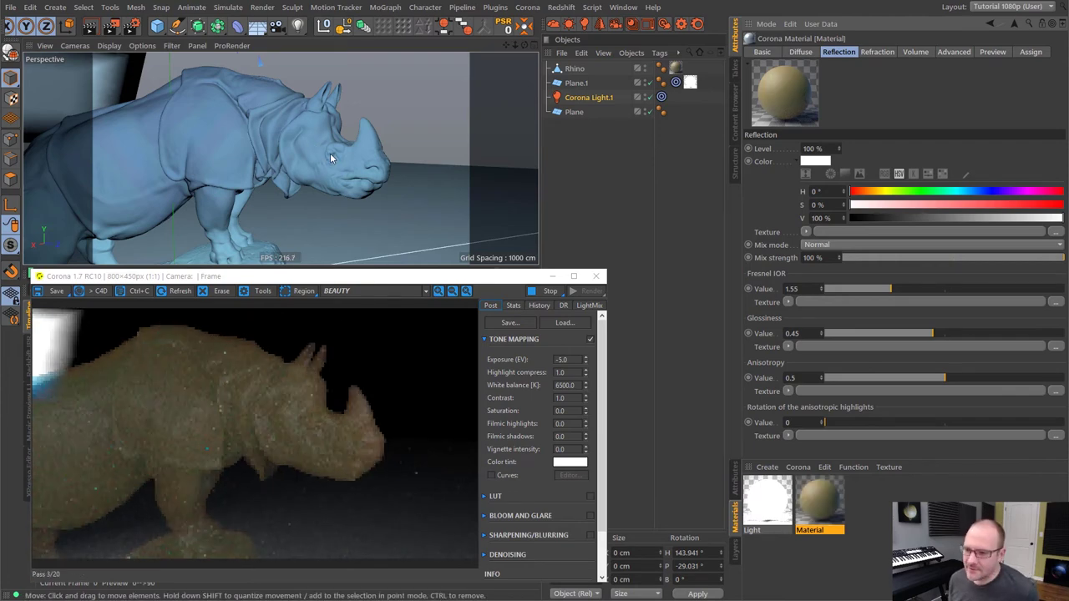
Step: Set the rhino material's index of refraction (IOR) to 1.5
alt+drag(332, 151, 340, 121)
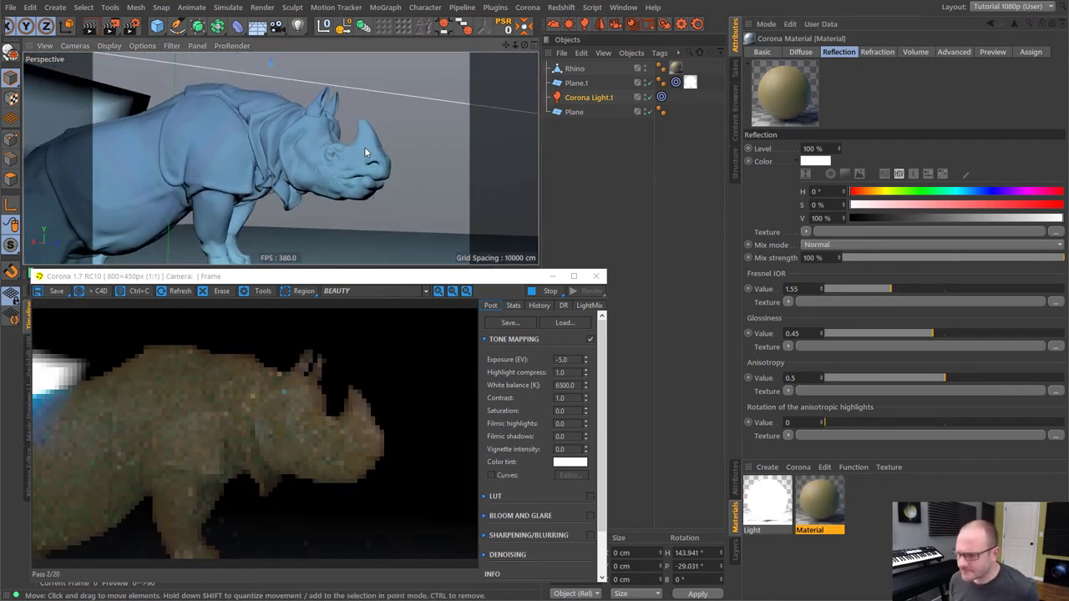
alt+right_drag(341, 121, 399, 187)
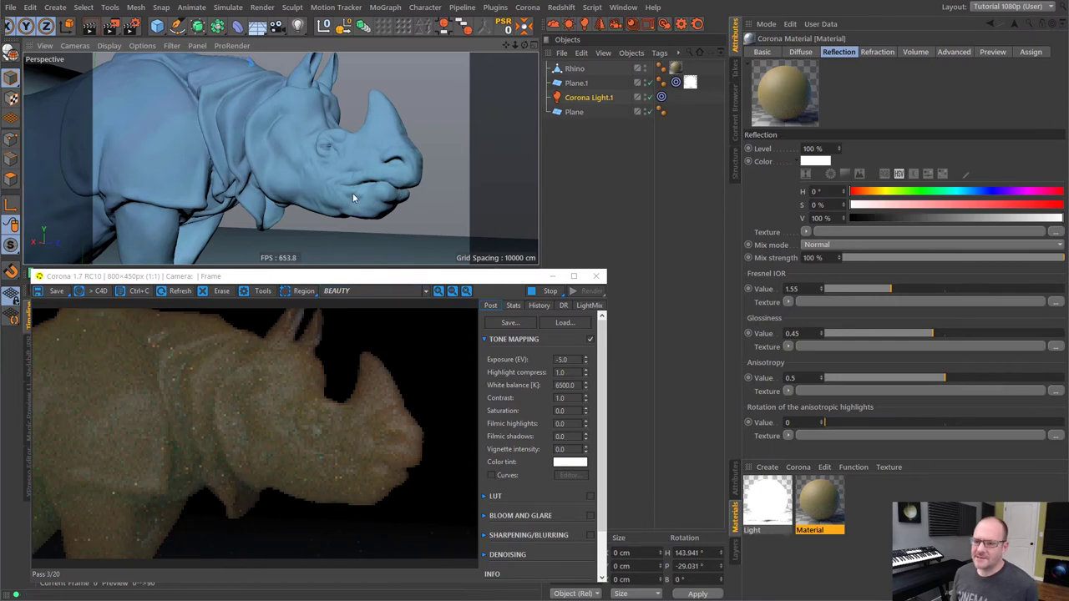
alt+drag(317, 154, 282, 159)
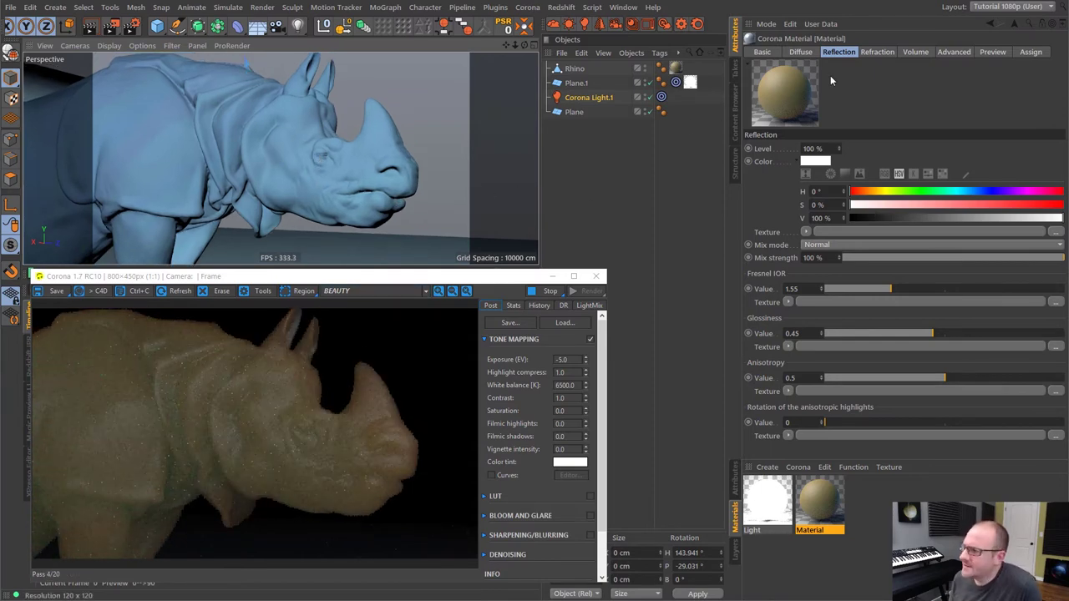
click(877, 52)
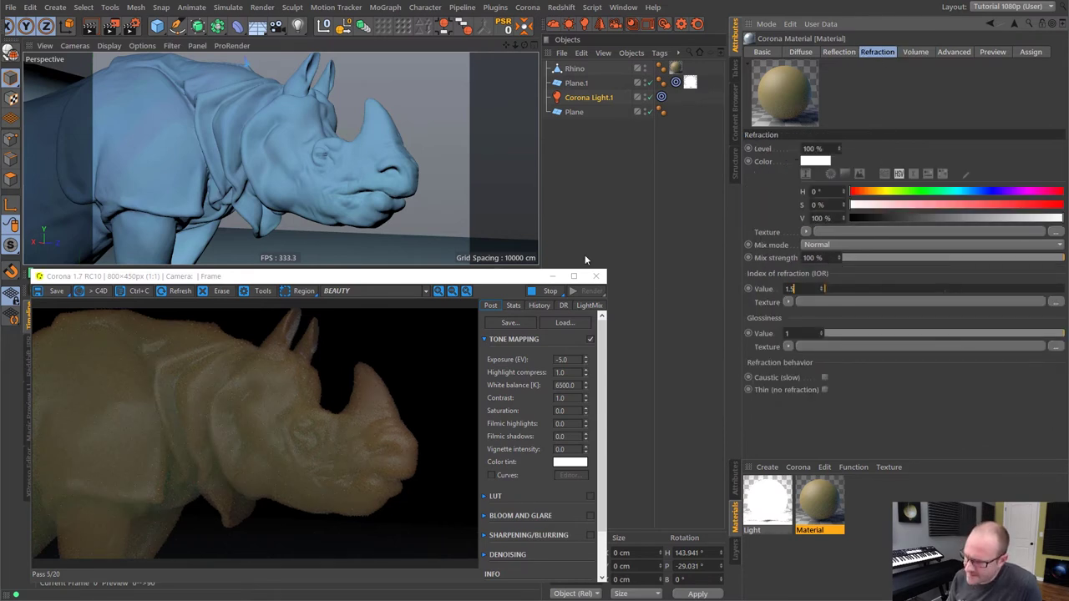
key(Return)
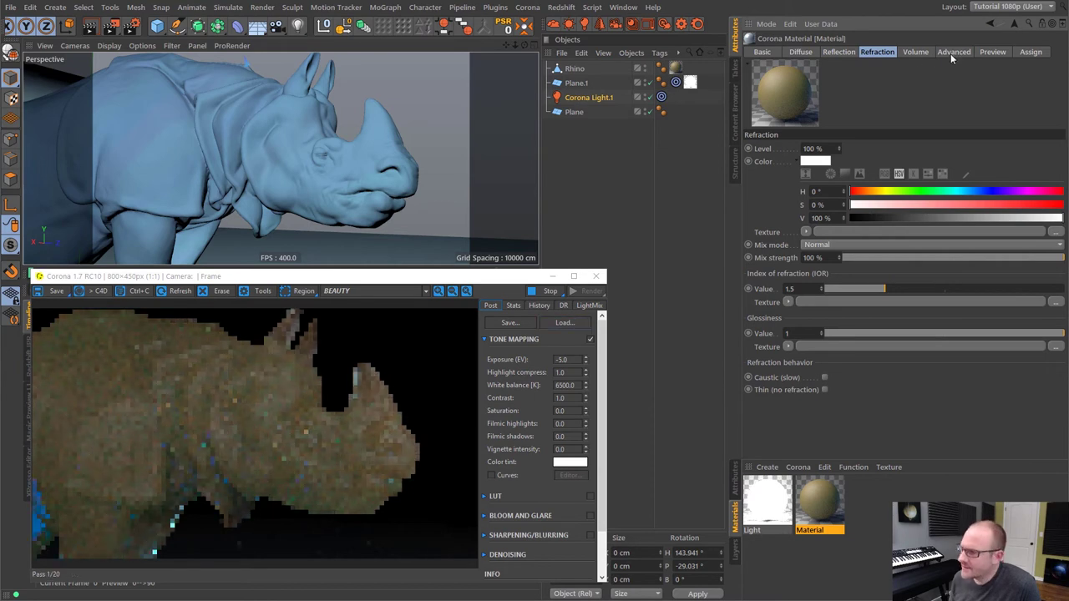
Step: Reduce the rhino material's volume absorption distance to 3 cm and make its blue absorption colour more saturated and brighter
click(915, 52)
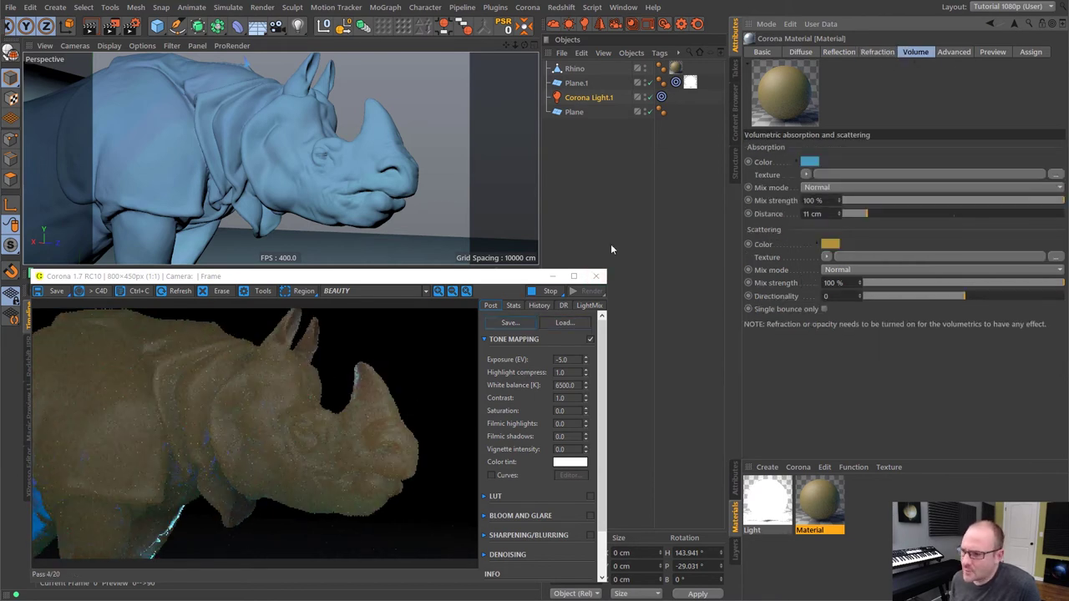
drag(867, 214, 845, 219)
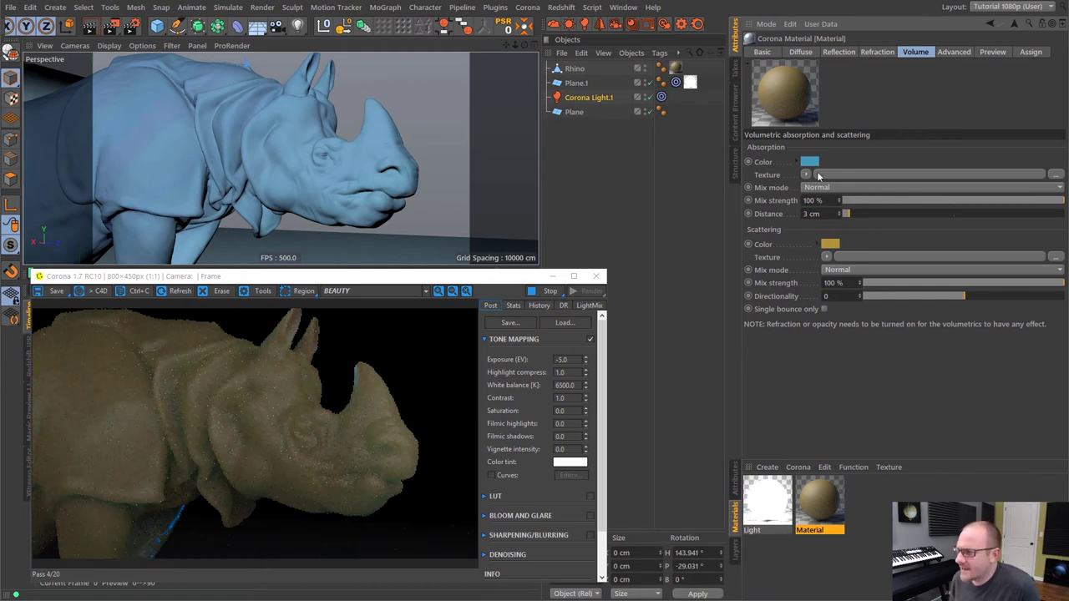
click(809, 161)
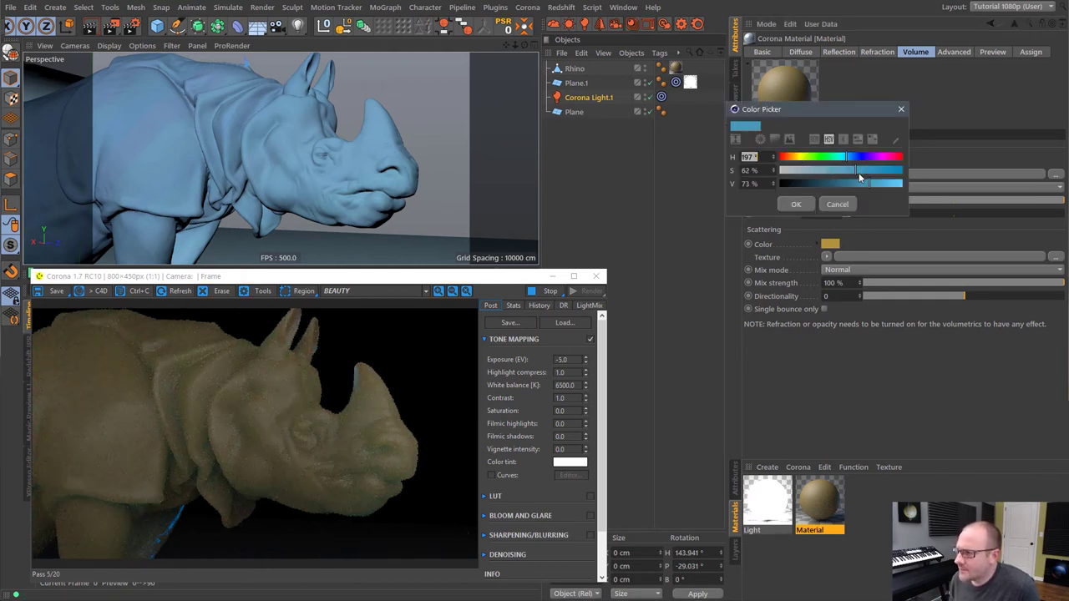
click(861, 172)
click(875, 184)
click(801, 205)
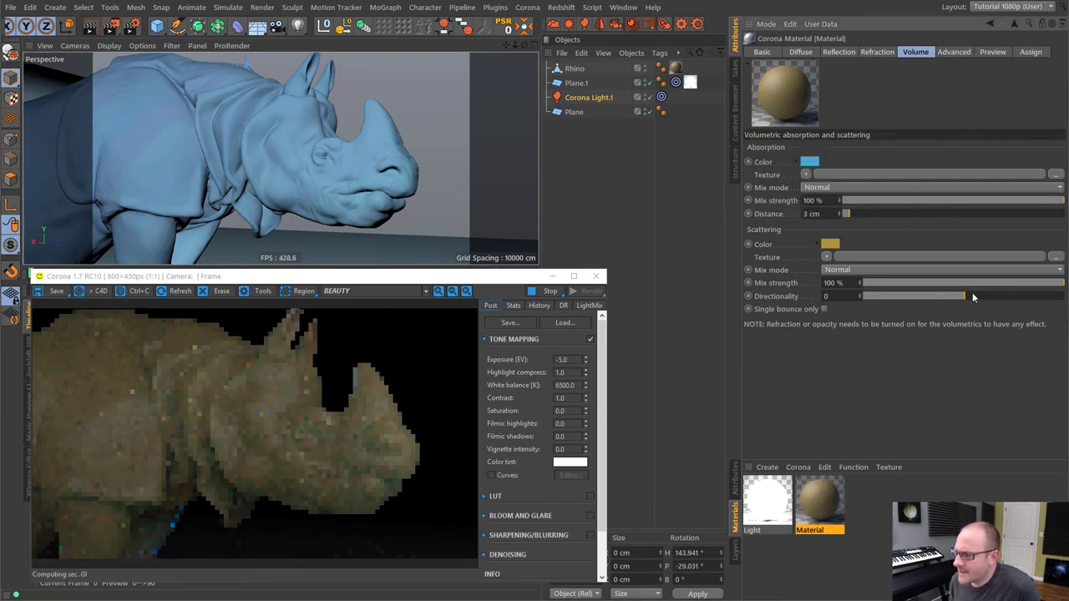
Step: Set the scattering directionality to 0.6 and the scattering colour to a green with hue 77°, saturation 73 % and value 79 %
drag(1031, 299, 1026, 298)
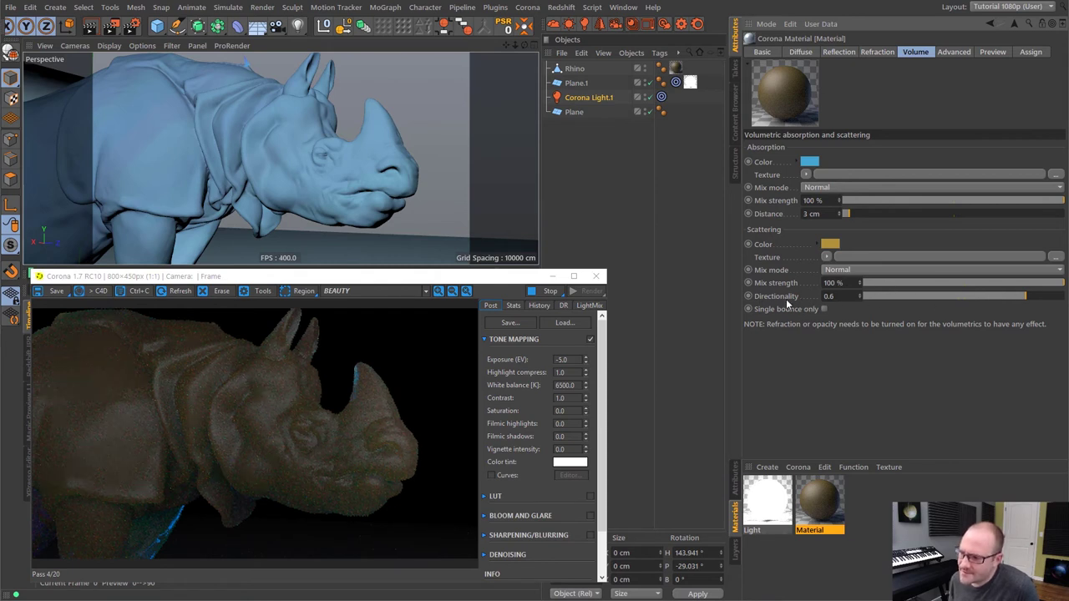
click(830, 244)
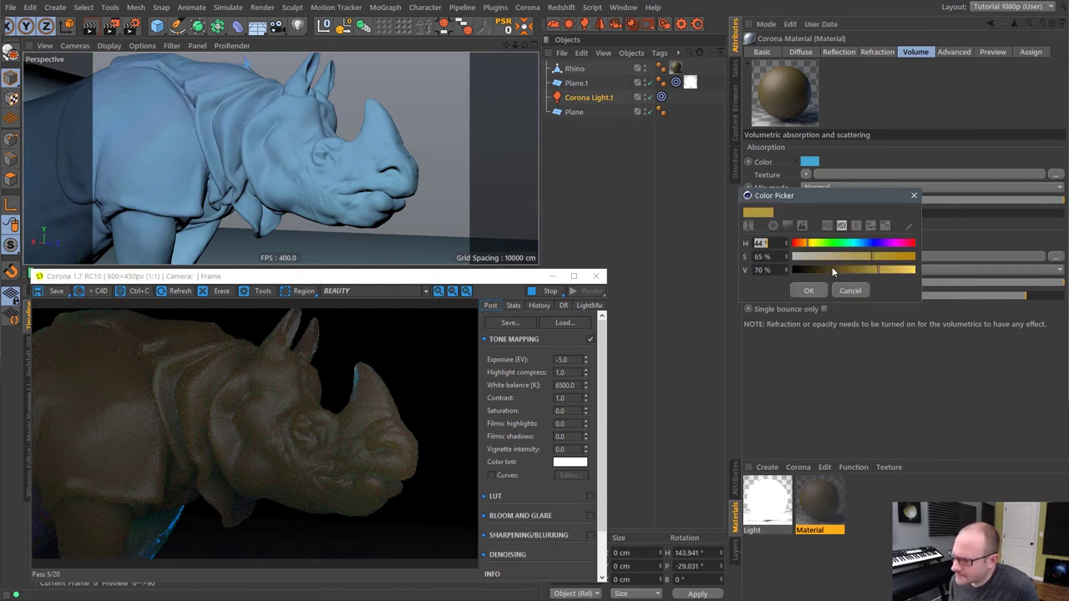
click(825, 257)
click(819, 244)
click(882, 259)
drag(882, 264, 890, 269)
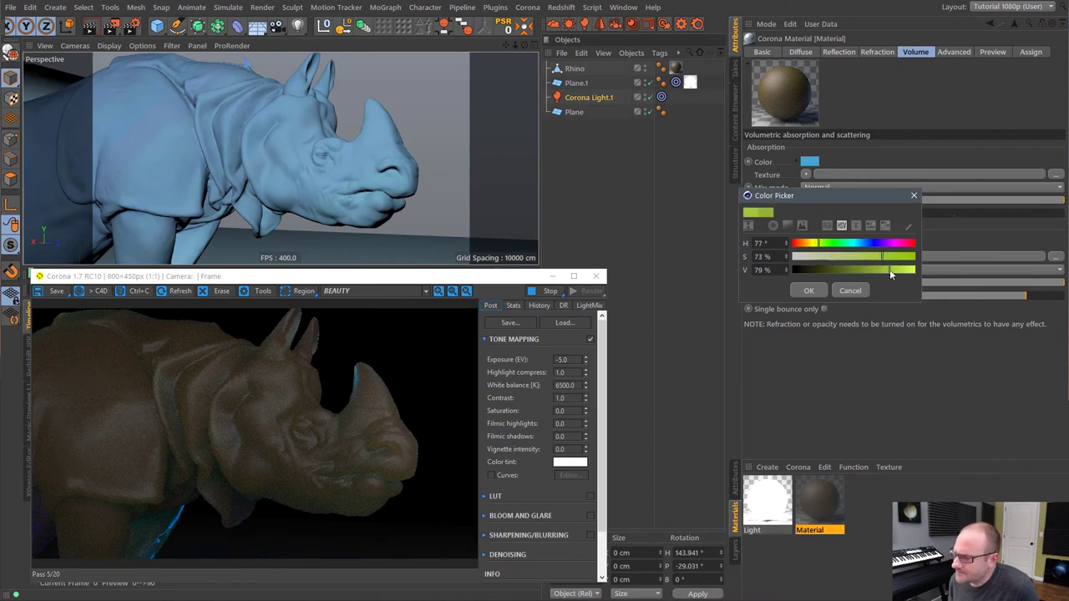
click(817, 289)
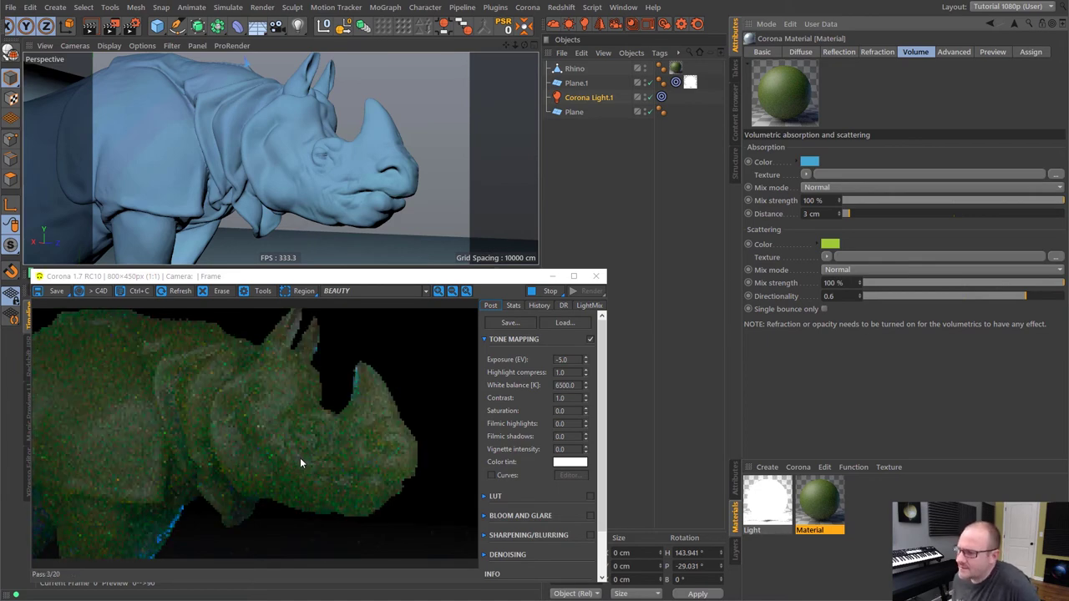
Step: Change the volume scattering colour to a yellow with hue 44°
click(832, 244)
drag(824, 240, 811, 241)
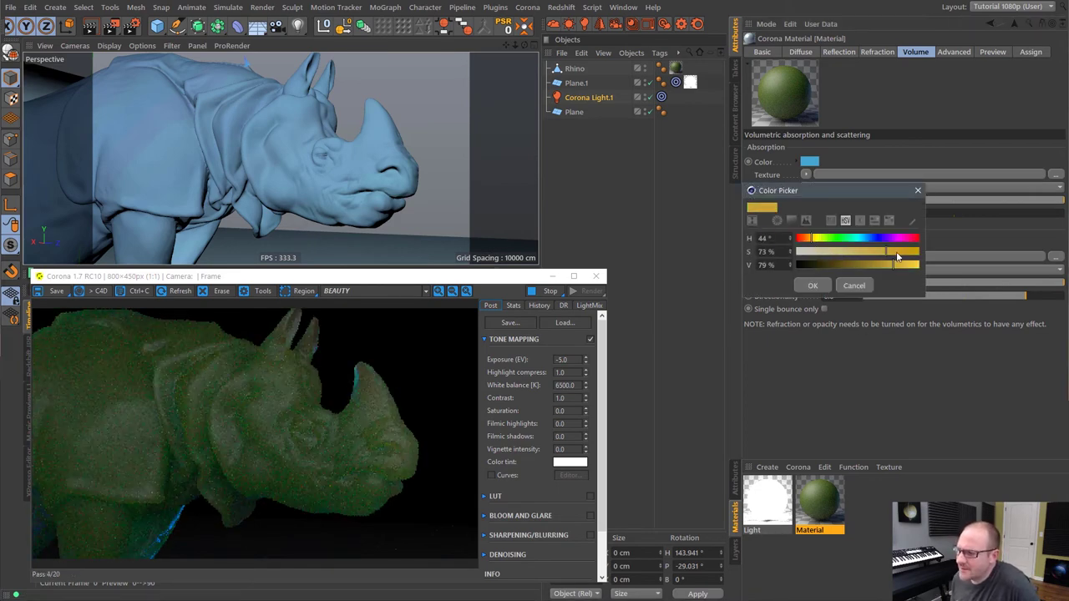
click(812, 285)
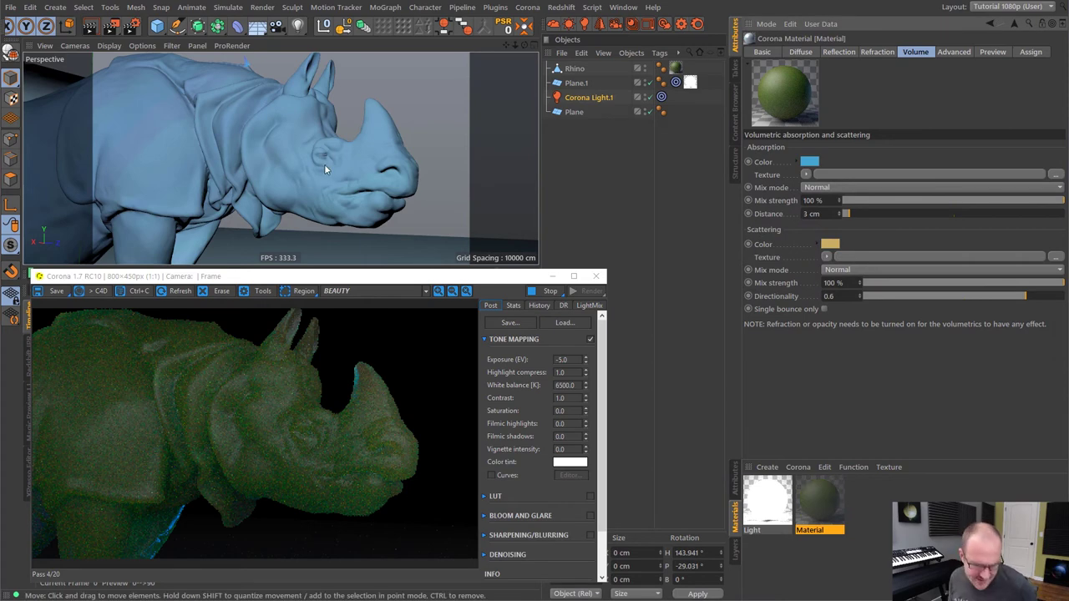
alt+drag(325, 170, 294, 177)
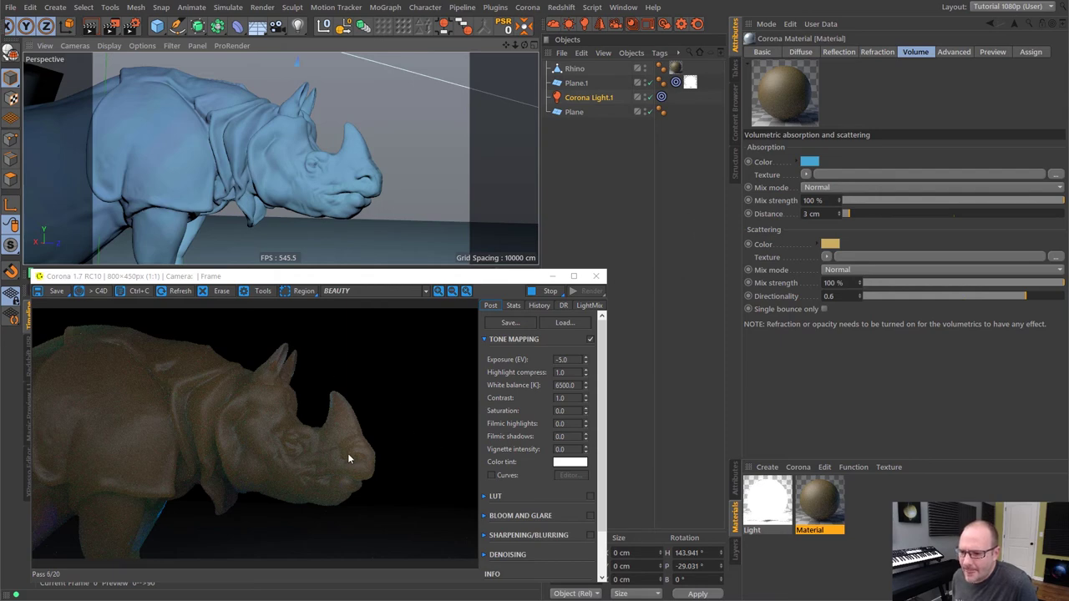
Step: Raise the rhino material's reflection Fresnel IOR to 1.83
click(838, 51)
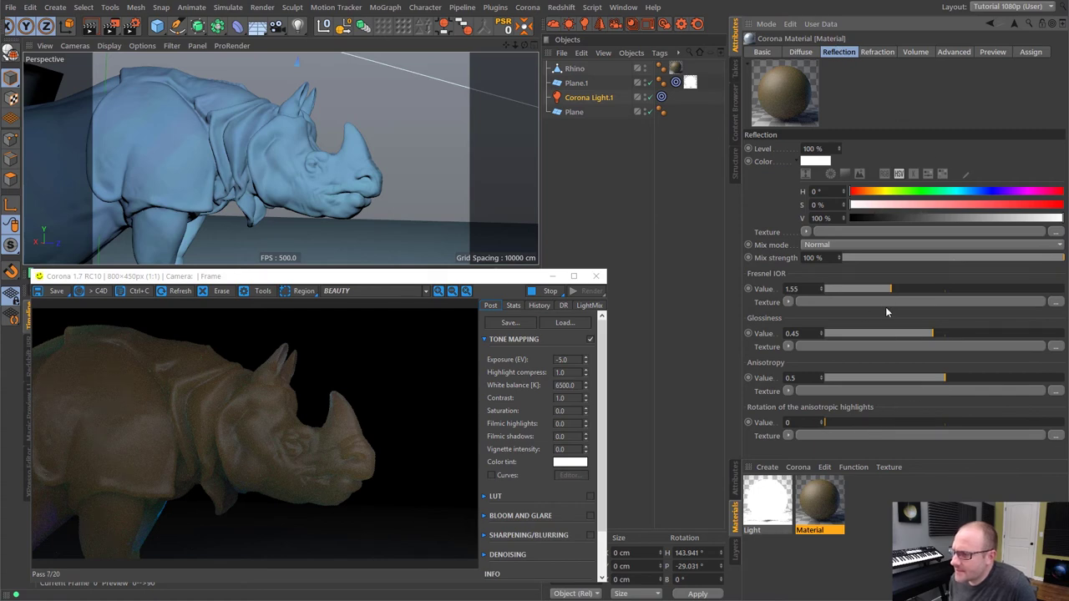
drag(891, 287, 957, 285)
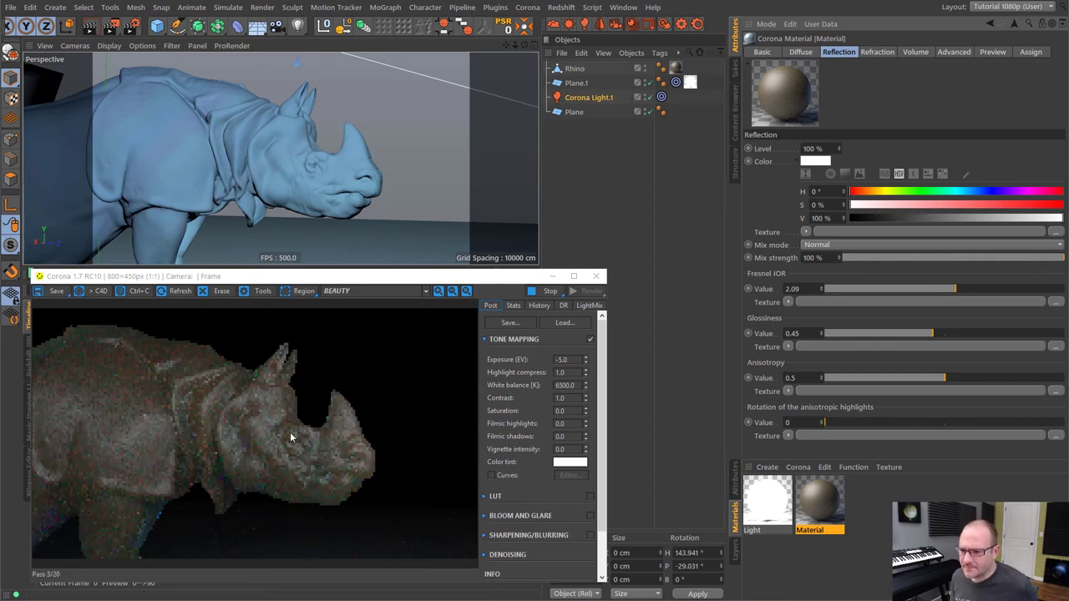
drag(956, 288, 923, 288)
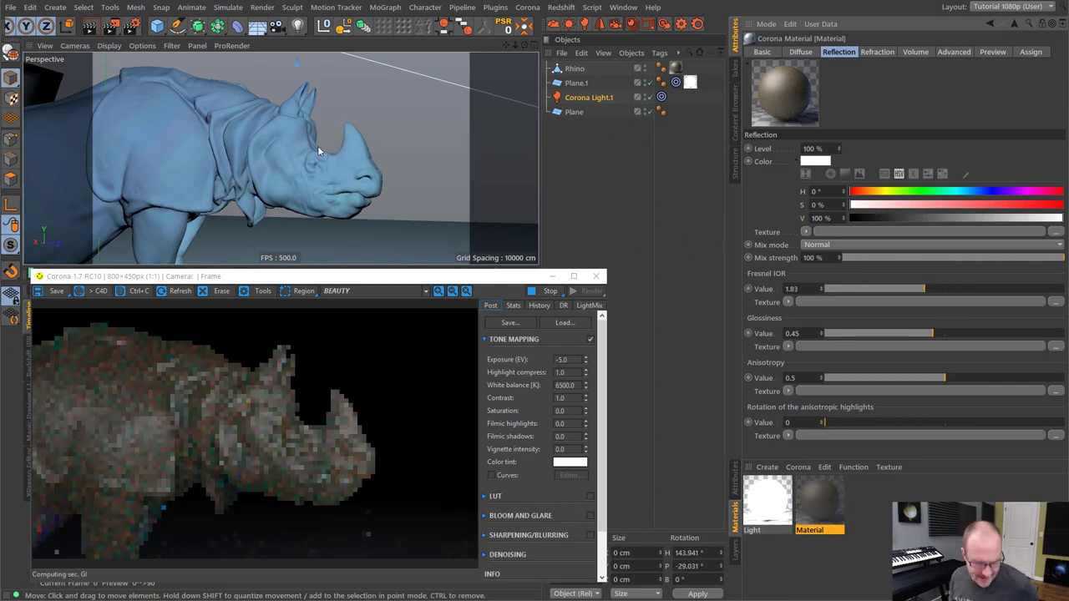
Step: Create a new Corona material and apply it to the Rhino object in place of its current material
alt+drag(335, 165, 413, 137)
click(549, 138)
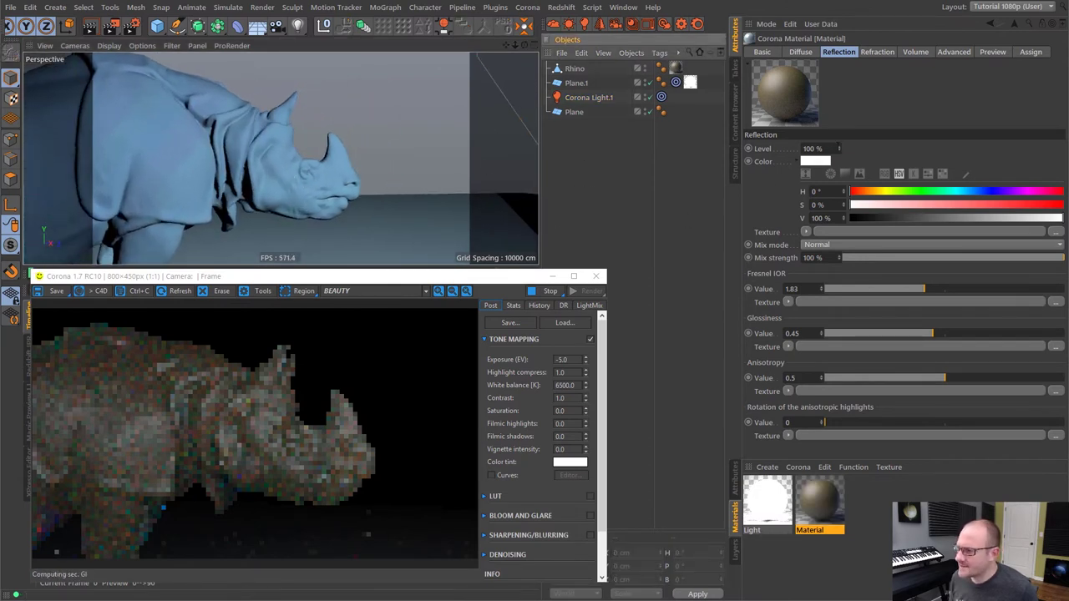
click(761, 51)
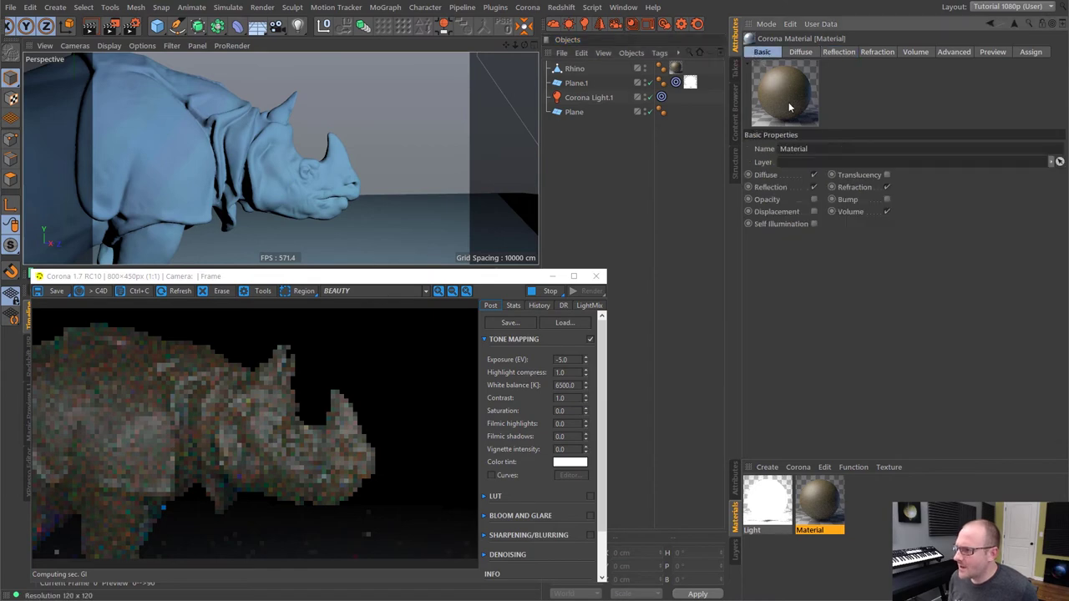
click(798, 467)
click(800, 487)
drag(766, 506, 678, 77)
mouse_move(252, 168)
alt+mouse_down()
mouse_move(292, 177)
mouse_move(254, 158)
mouse_move(244, 168)
alt+mouse_up()
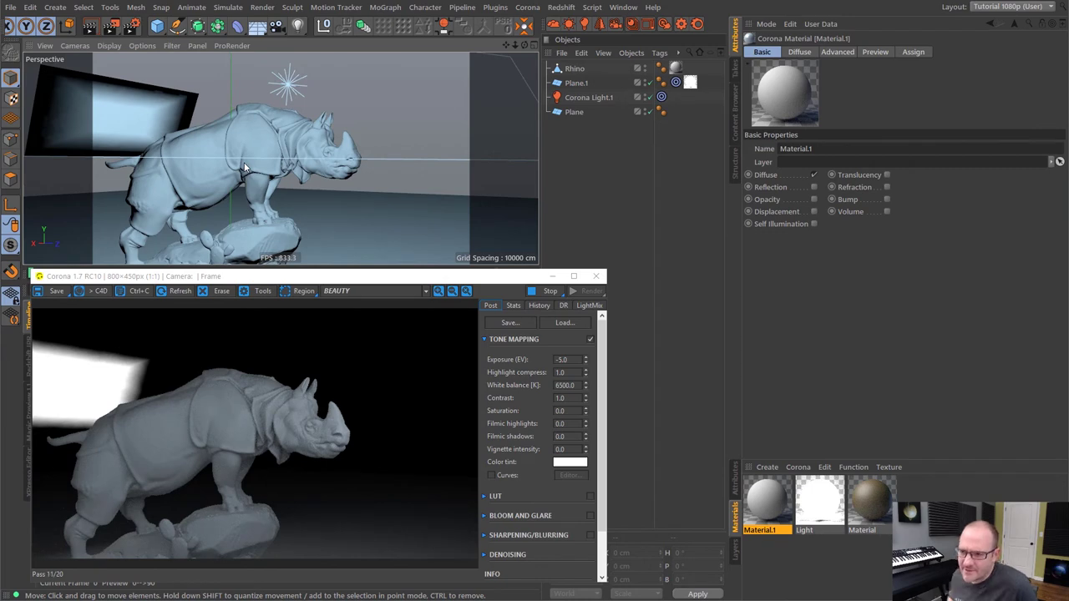
Step: Enable displacement on the new rhino material and load the EC4D - Organic shader as its displacement texture
mouse_move(266, 186)
alt+mouse_down()
mouse_move(301, 169)
mouse_move(289, 198)
mouse_move(269, 205)
alt+mouse_up()
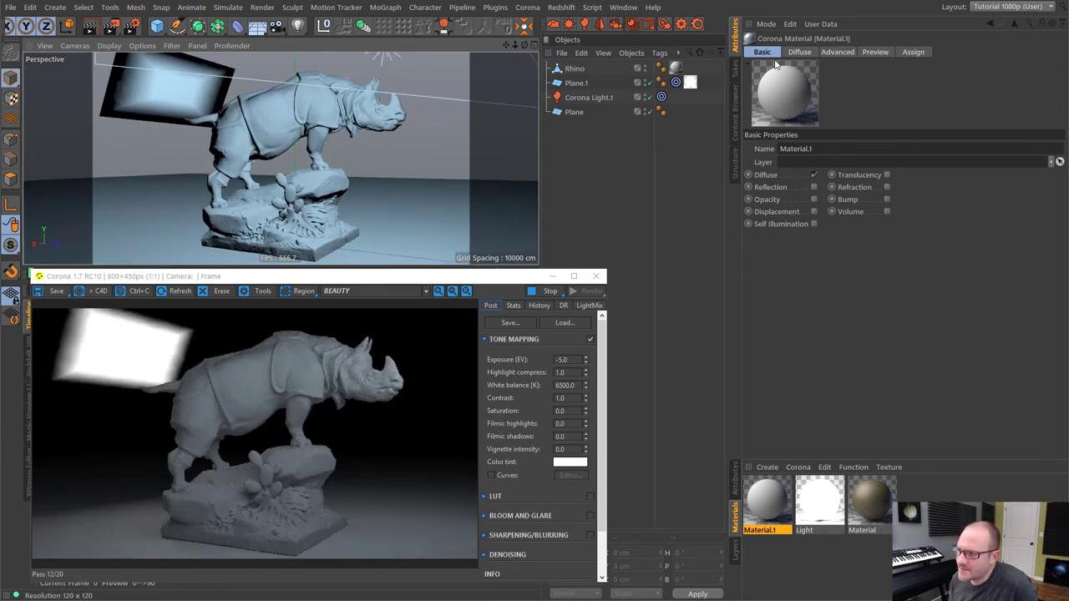
click(814, 211)
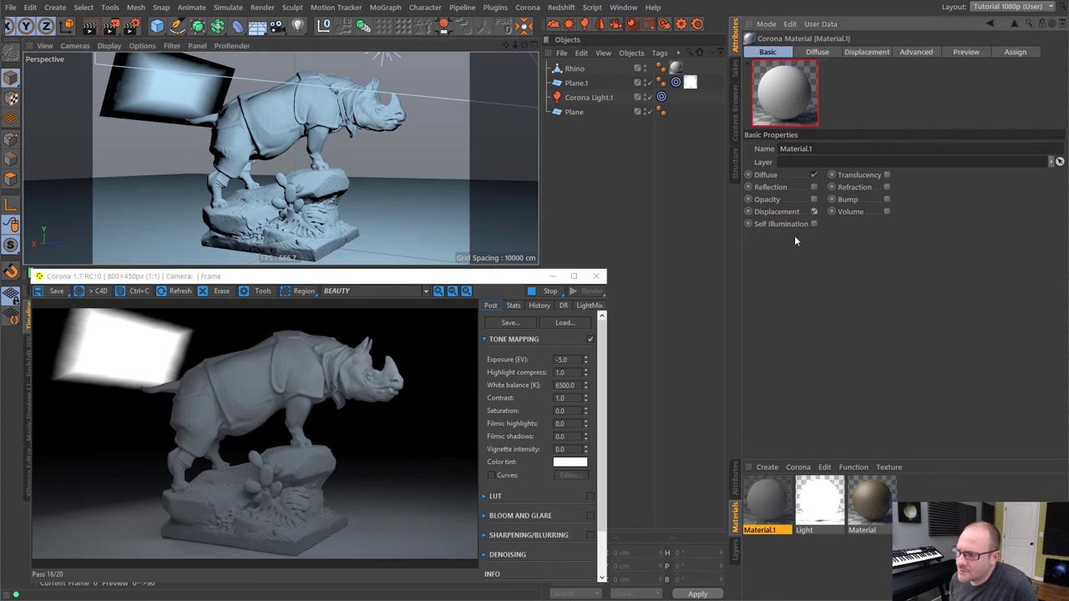
click(865, 51)
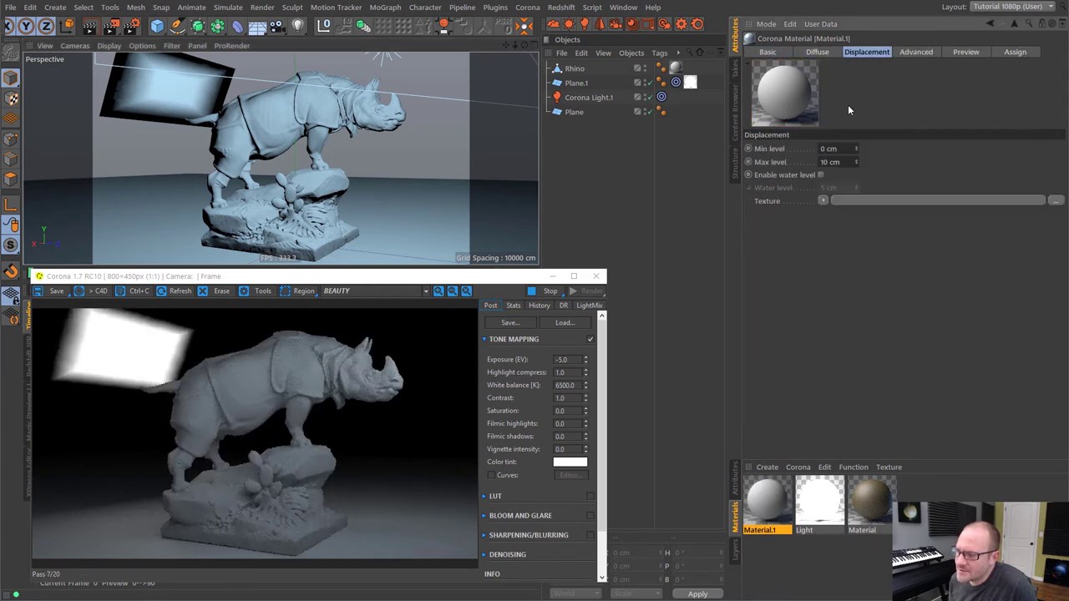
click(823, 200)
mouse_move(873, 473)
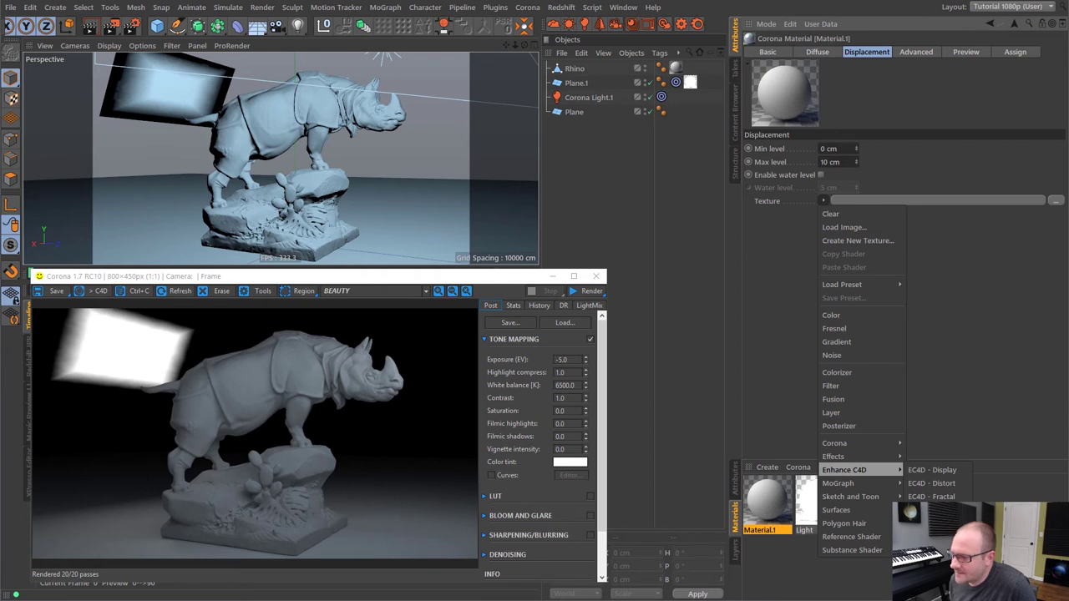
click(931, 517)
click(833, 227)
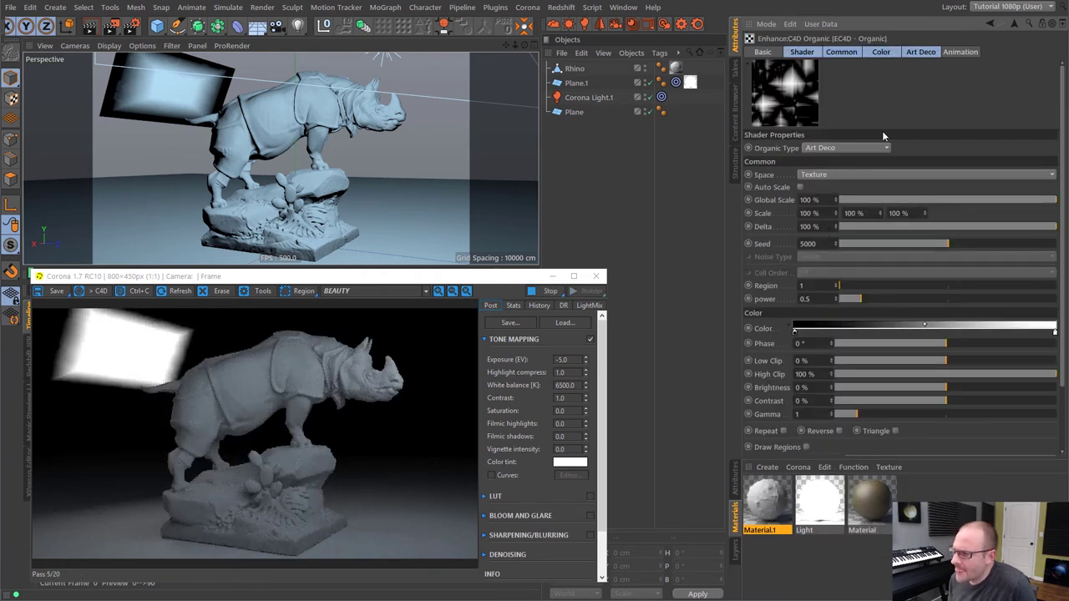
Step: Set the displacement shader's organic type to Crackle and inspect its pattern in an enlarged preview window
click(846, 148)
click(835, 267)
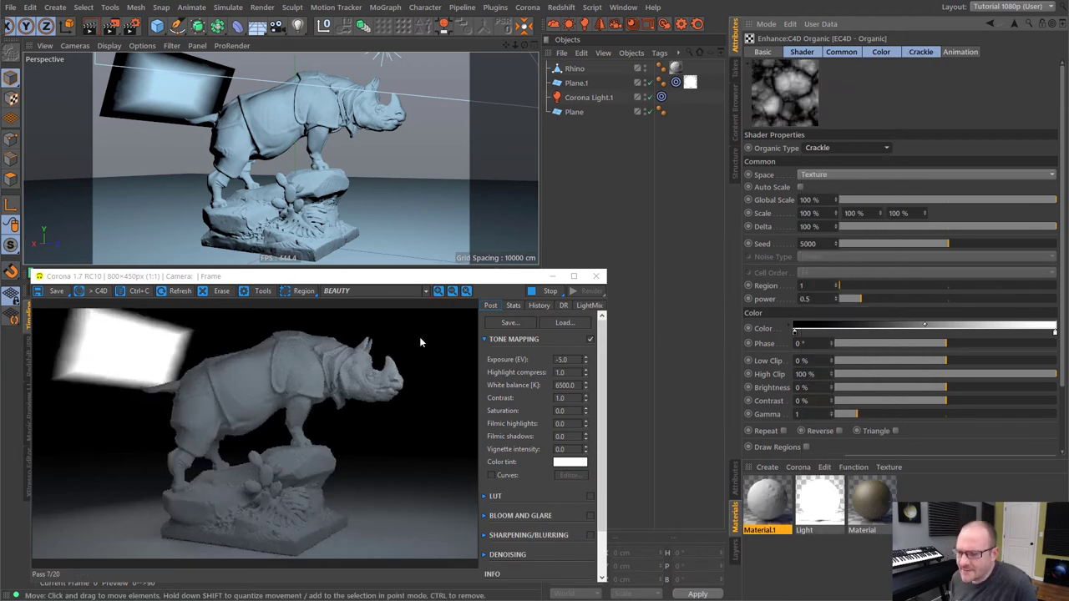
right_click(793, 98)
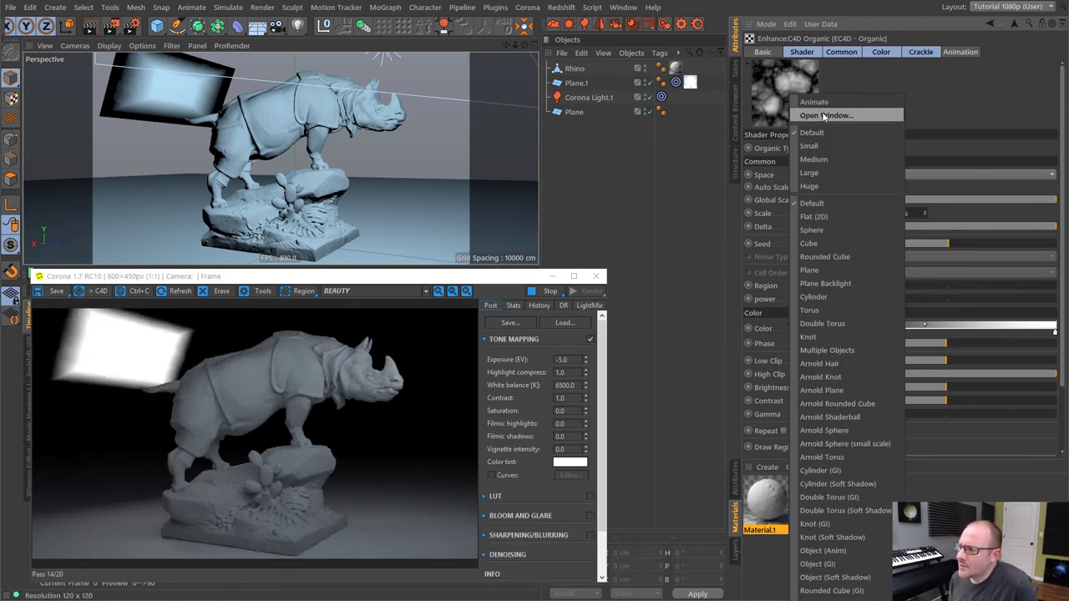
click(824, 116)
drag(742, 116, 526, 119)
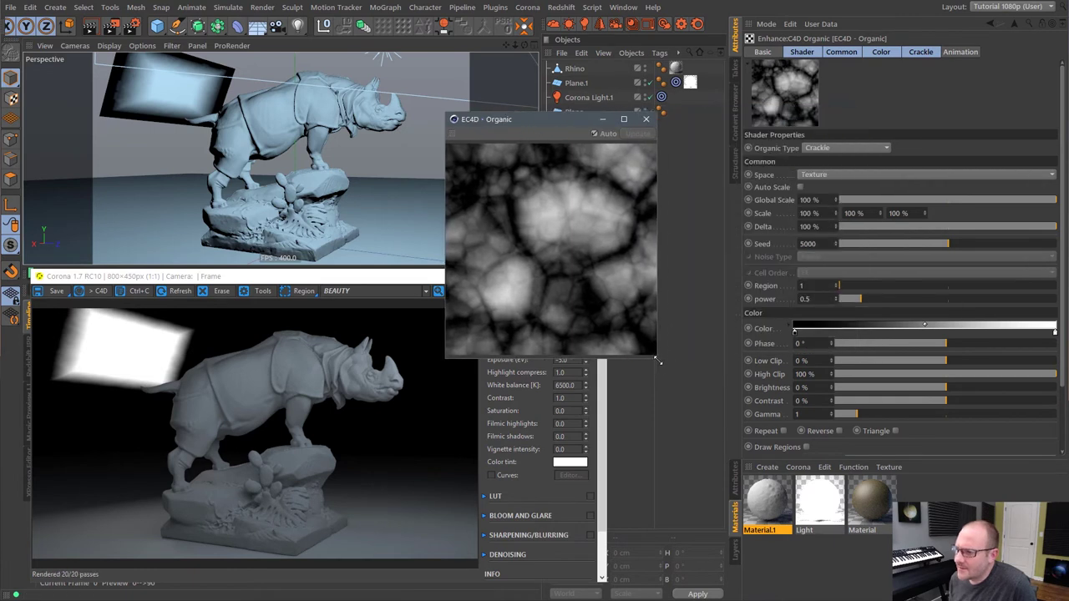
drag(656, 361, 735, 443)
mouse_move(647, 123)
mouse_down()
mouse_move(627, 128)
mouse_move(652, 137)
mouse_up()
click(727, 129)
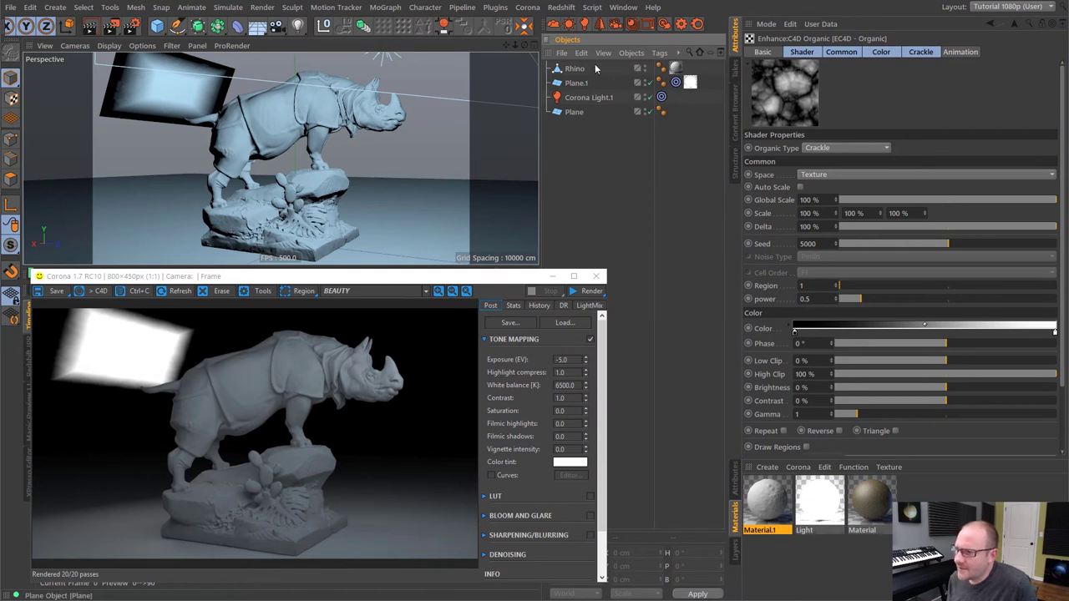
Step: Restart the interactive rendering and inspect the crackle displacement on the rhino's body and head up close
click(665, 24)
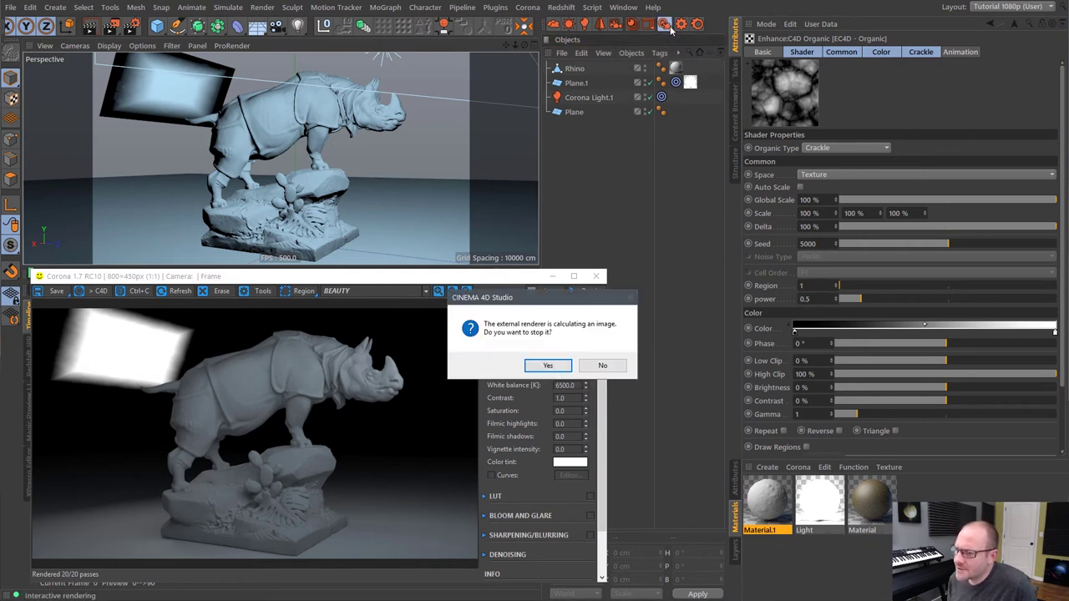
click(547, 365)
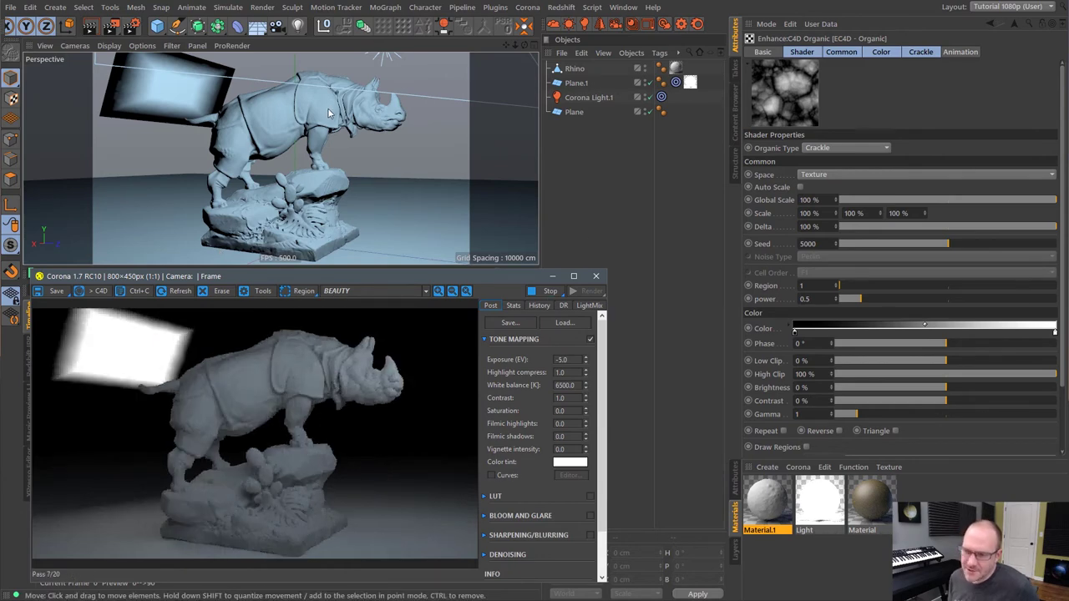
scroll(347, 120, up, 10)
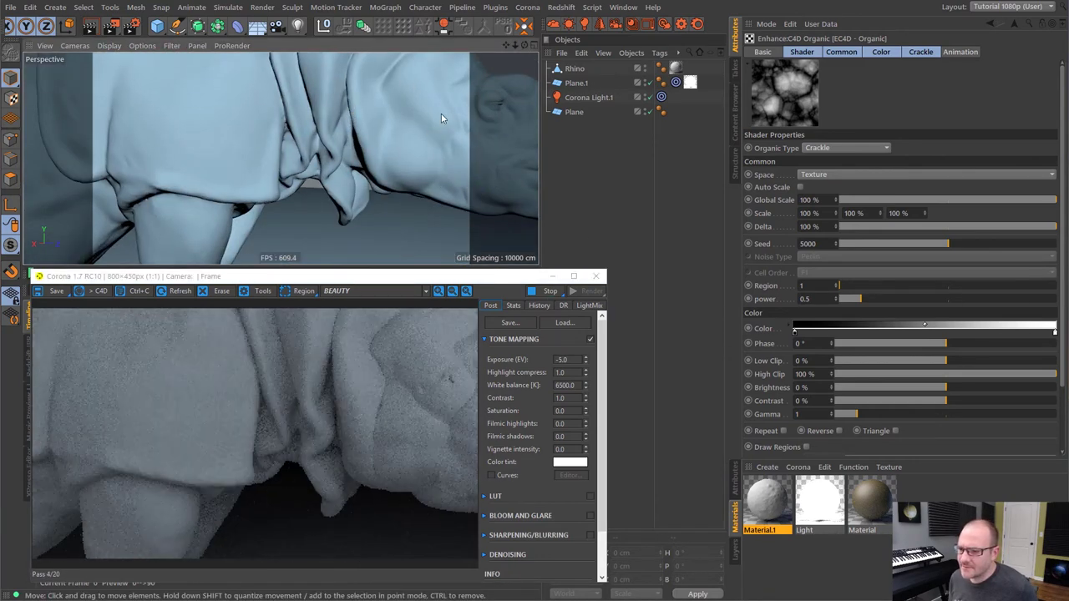
scroll(348, 147, down, 3)
scroll(360, 142, down, 6)
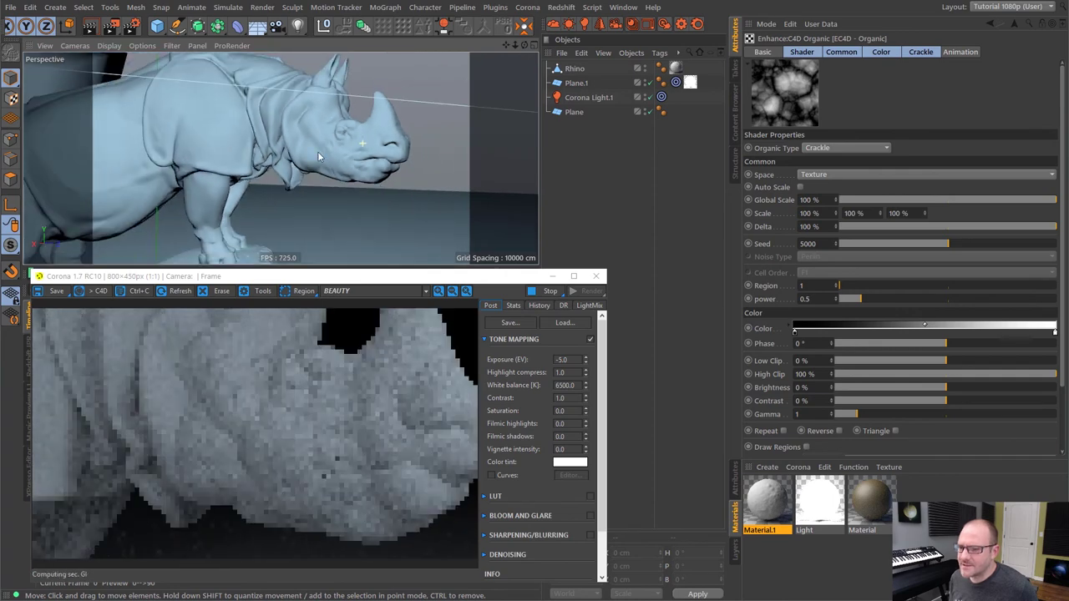
Step: Add a sphere primitive to the scene, set its segments to 150 and convert it to an editable polygon object
alt+drag(318, 151, 288, 131)
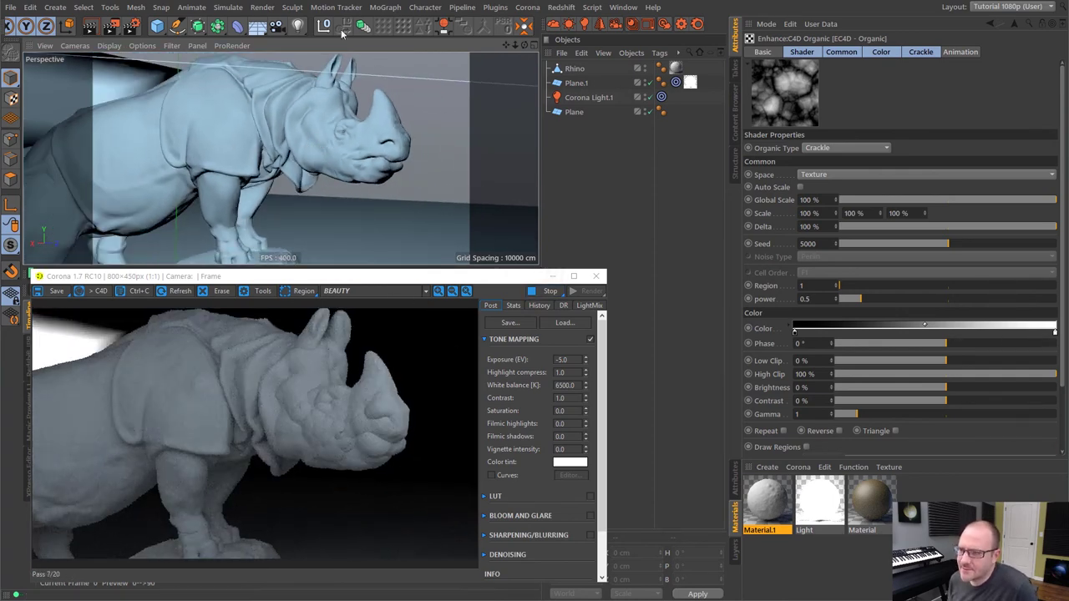
click(157, 26)
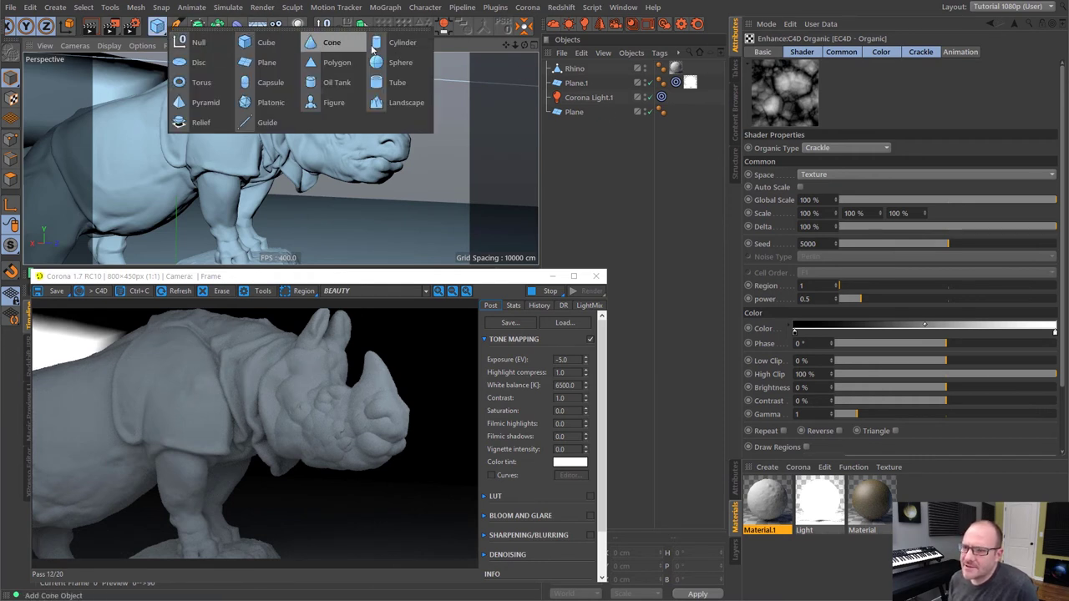
click(408, 66)
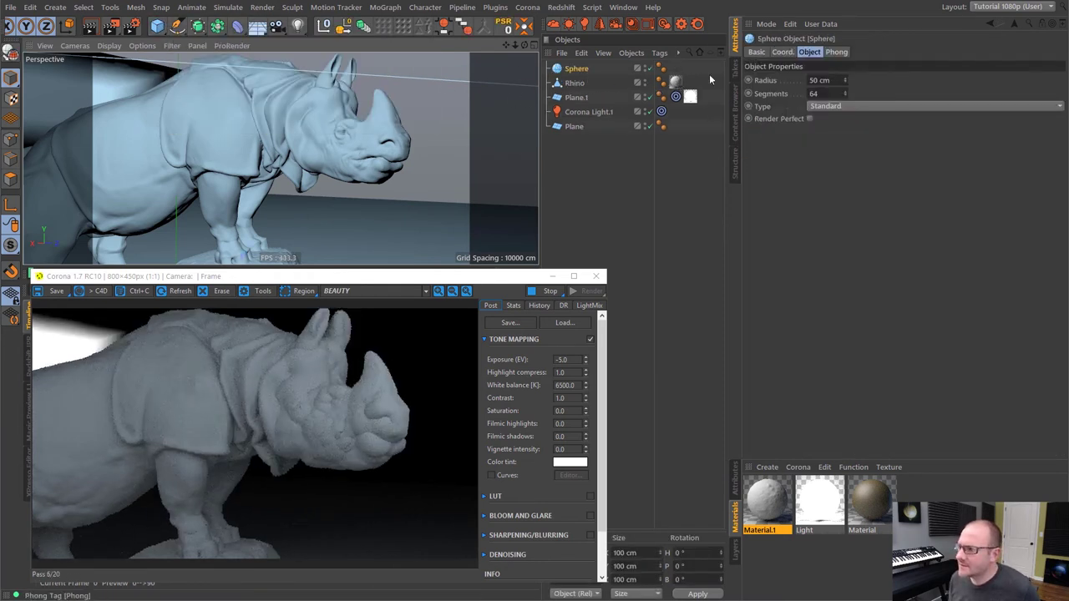
drag(827, 94, 707, 79)
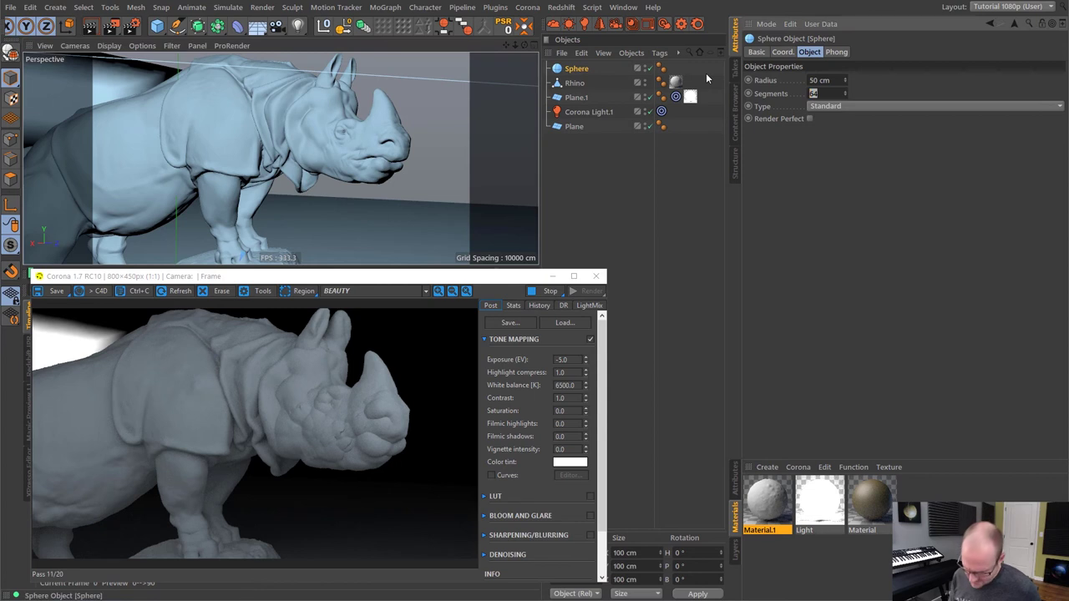
text(1100)
key(Return)
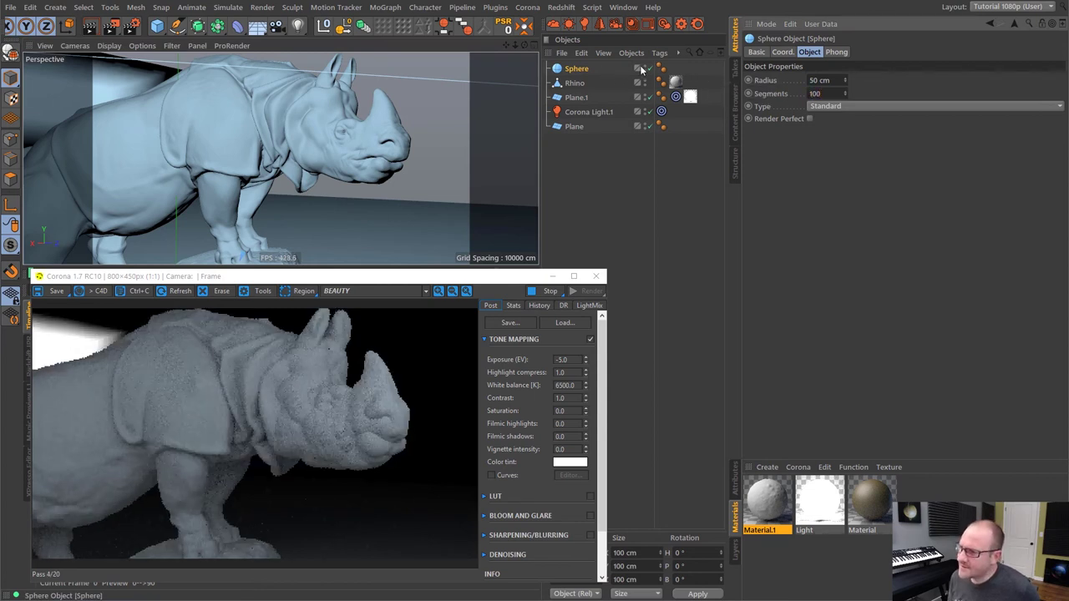
text(150)
key(Return)
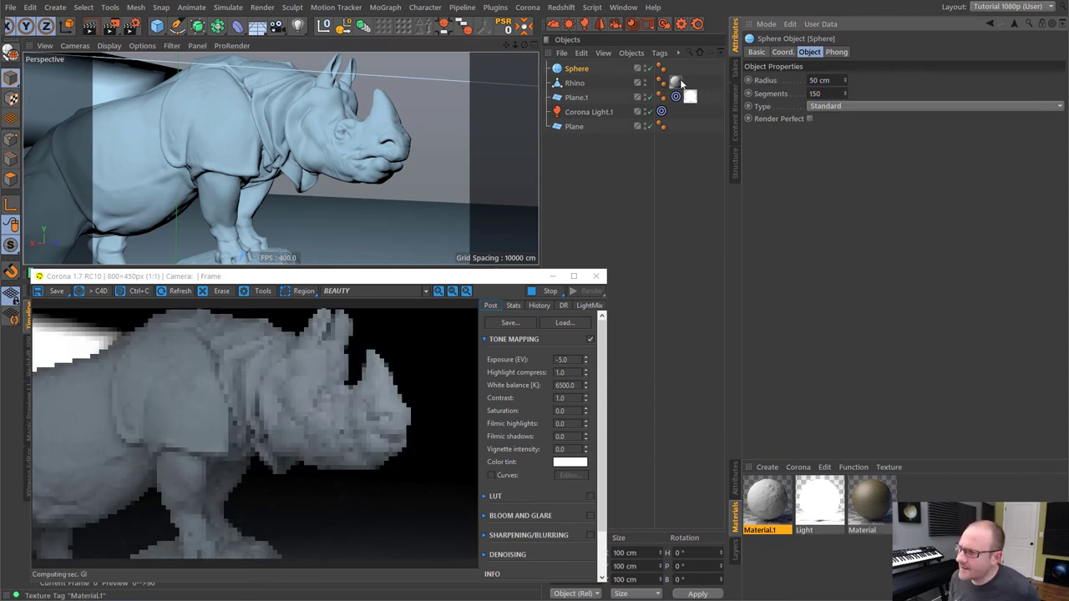
key(c)
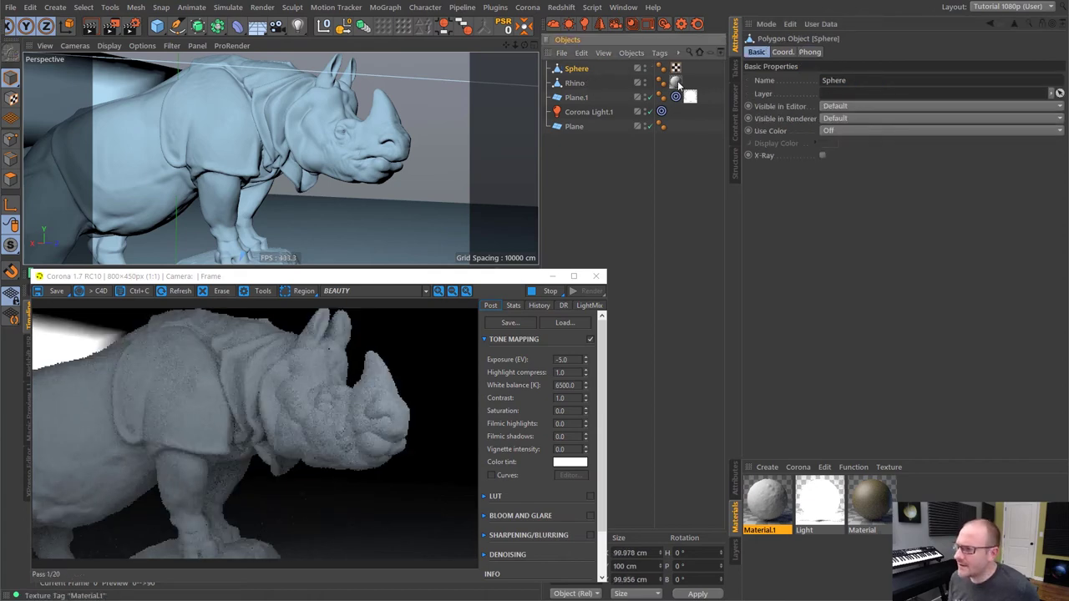
Step: Move the displacement material from the Rhino to the Sphere and hide the Rhino in both viewport and render
drag(677, 81, 675, 70)
click(584, 81)
alt+click(644, 83)
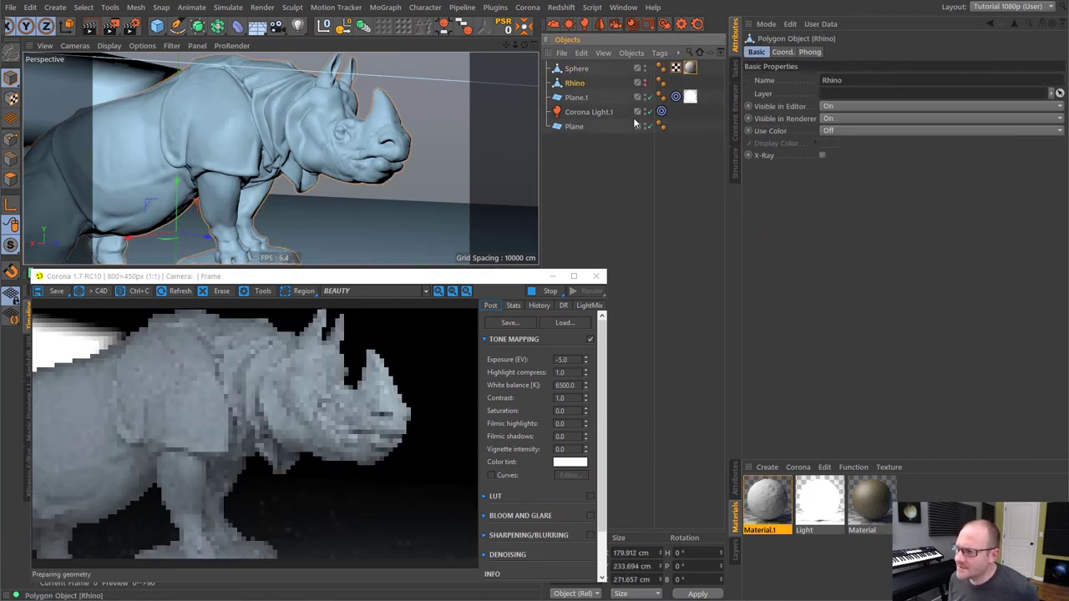
alt+click(644, 82)
Step: Raise the sphere so it rests on the floor plane and frame it whole in the perspective view
click(297, 127)
alt+drag(316, 222, 310, 173)
click(311, 167)
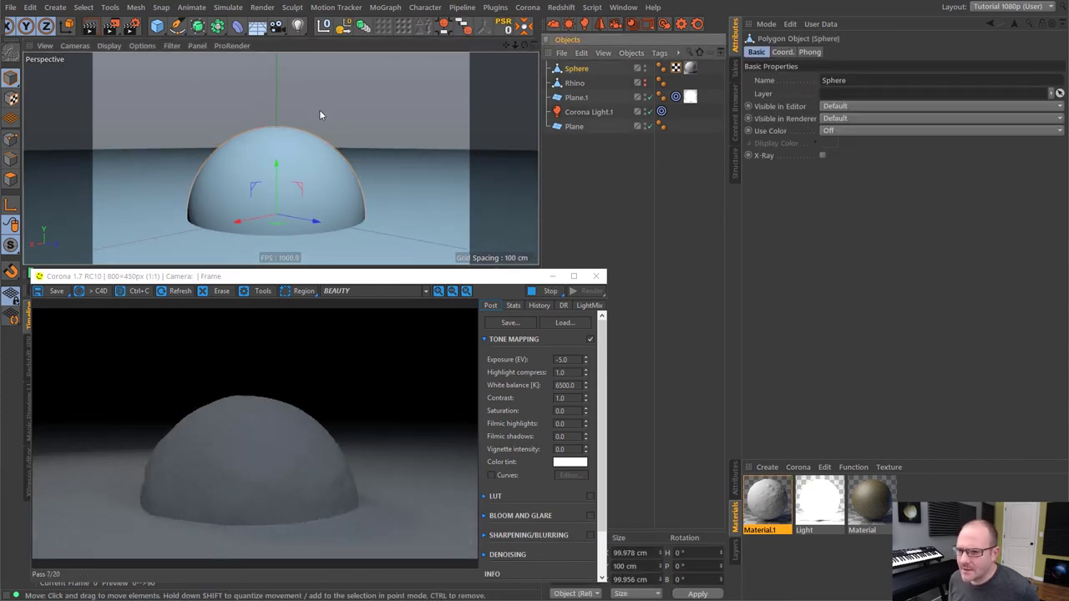
key(shift+d)
alt+drag(284, 166, 291, 165)
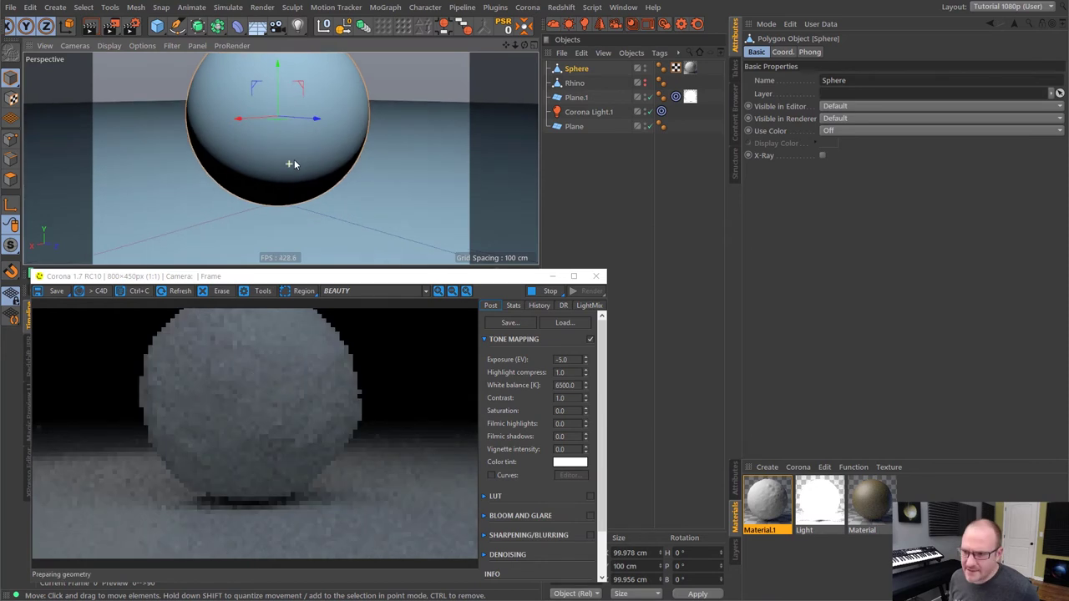
scroll(293, 169, down, 2)
alt+middle_drag(293, 172, 296, 197)
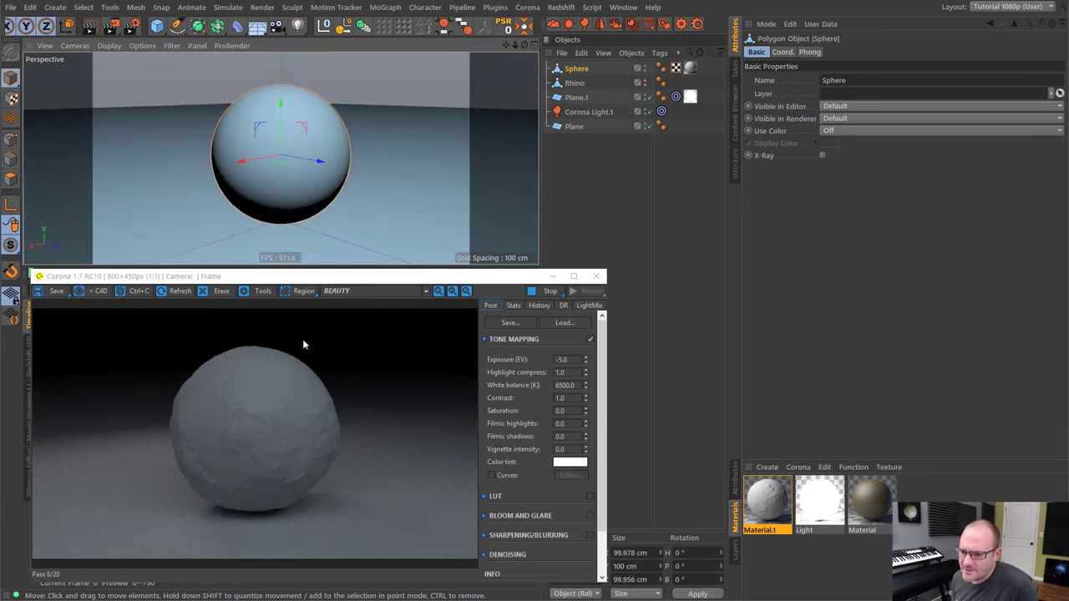
Step: Raise the sphere material's displacement max level to 30.1 cm and restart the interactive rendering to show it
click(768, 528)
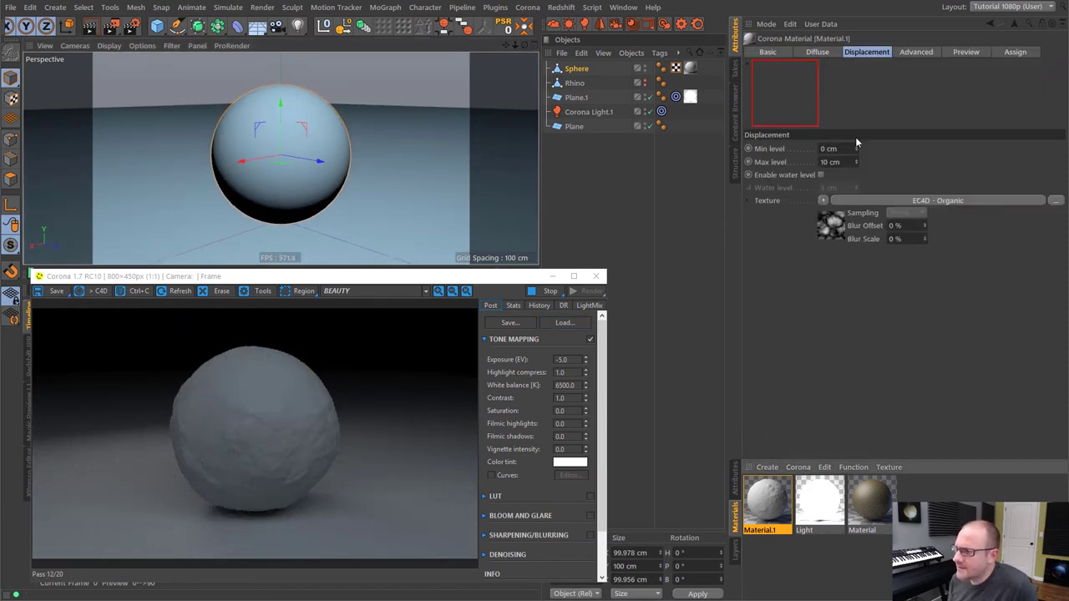
drag(856, 161, 871, 121)
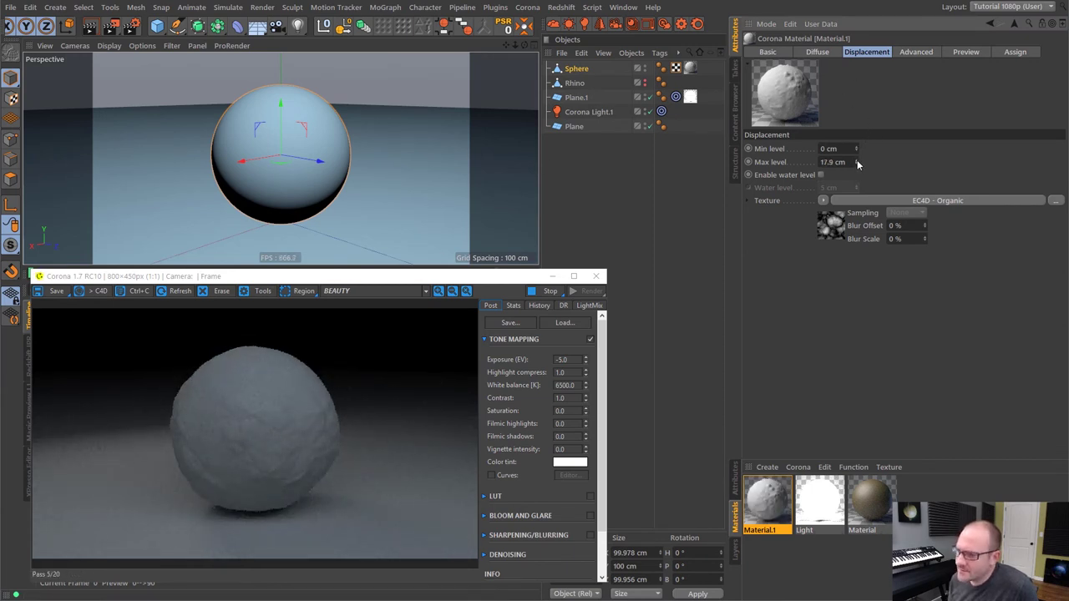
drag(857, 160, 870, 64)
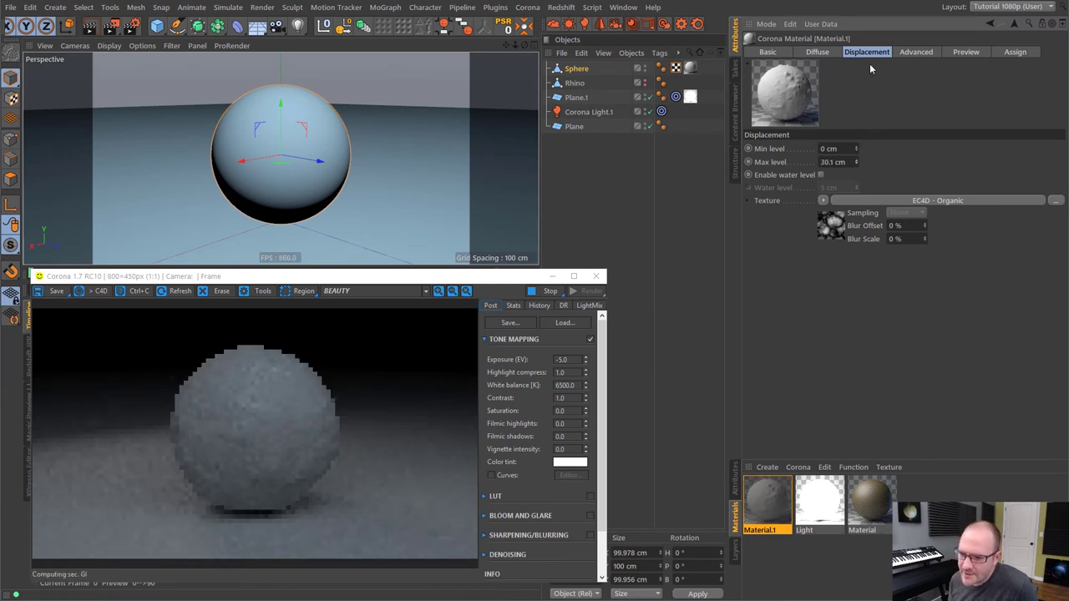
click(664, 25)
click(547, 366)
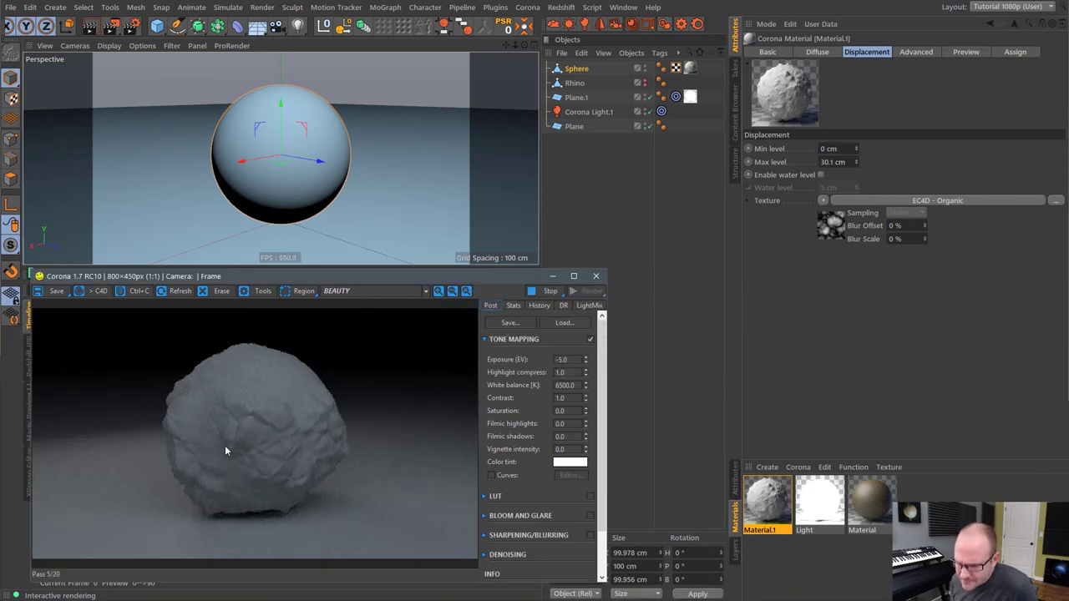
scroll(306, 180, up, 3)
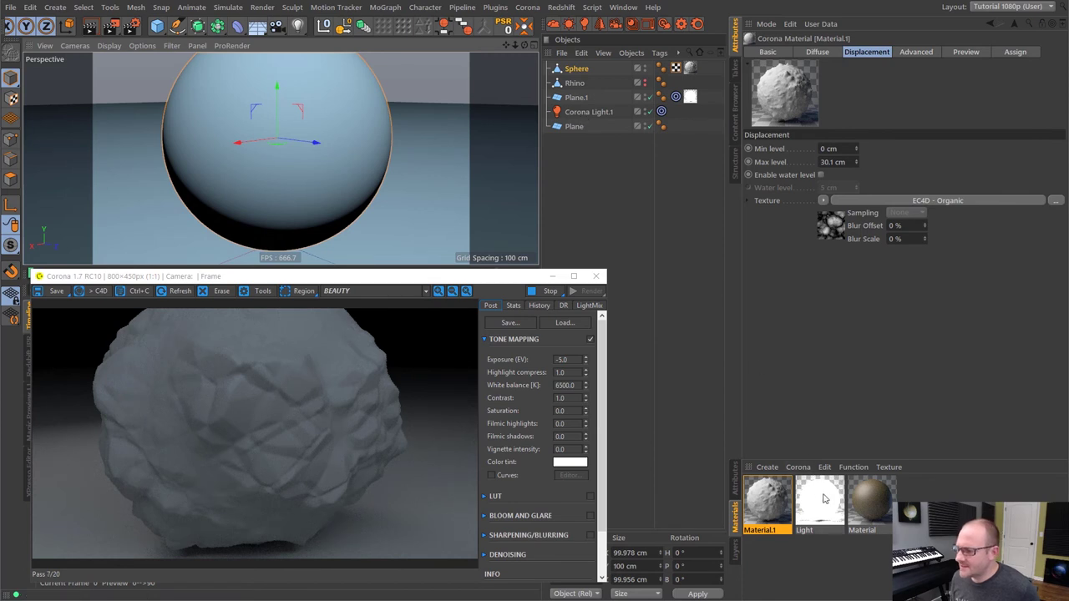
Step: Set the Light material's emission intensity to 450 and view the displaced sphere from its side
click(822, 500)
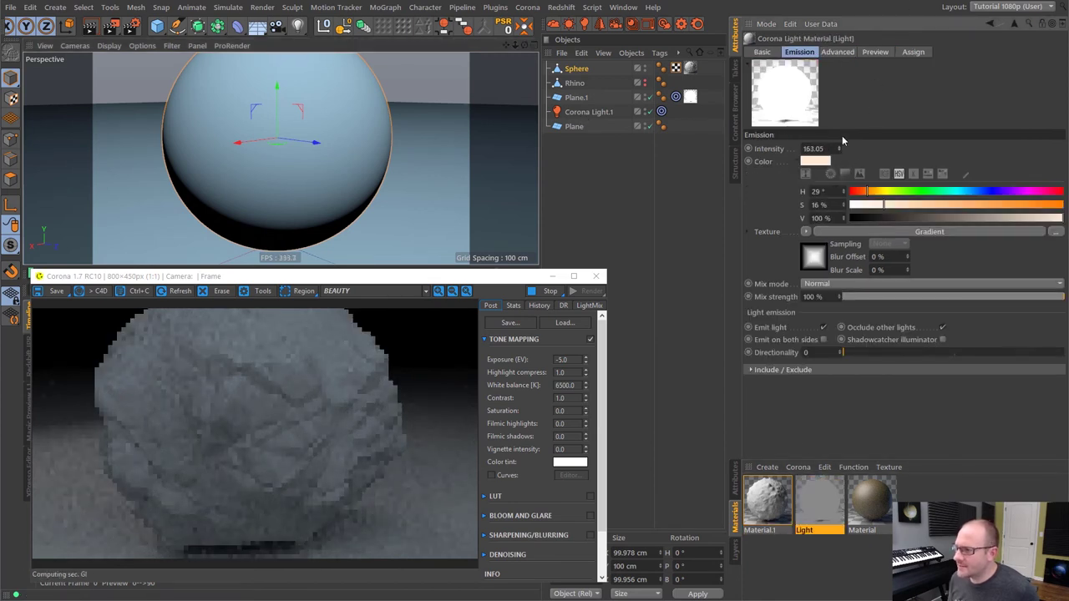
drag(838, 147, 840, 134)
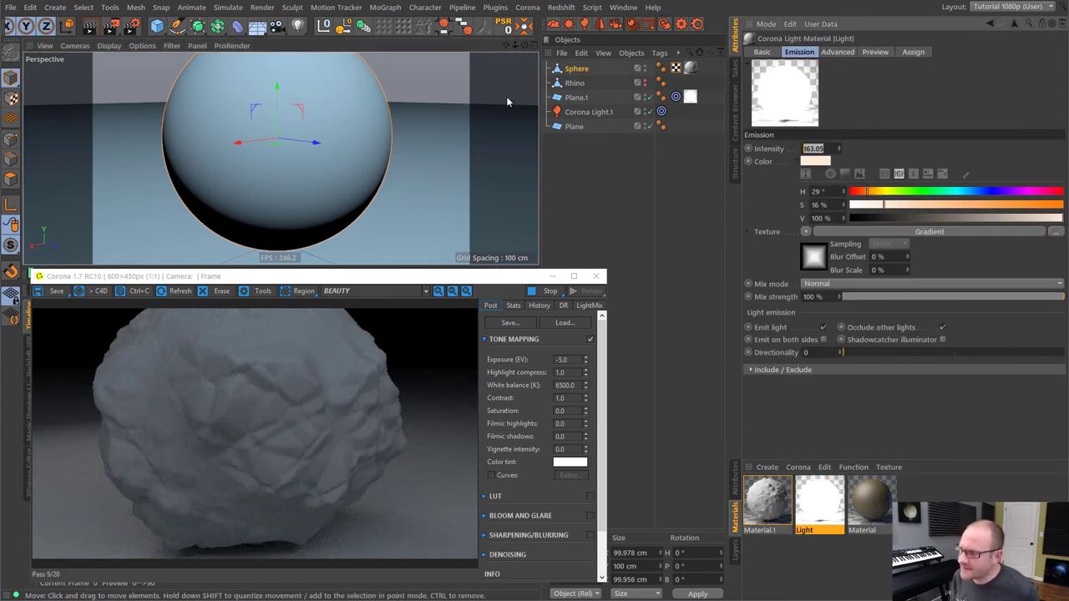
text(450)
key(Return)
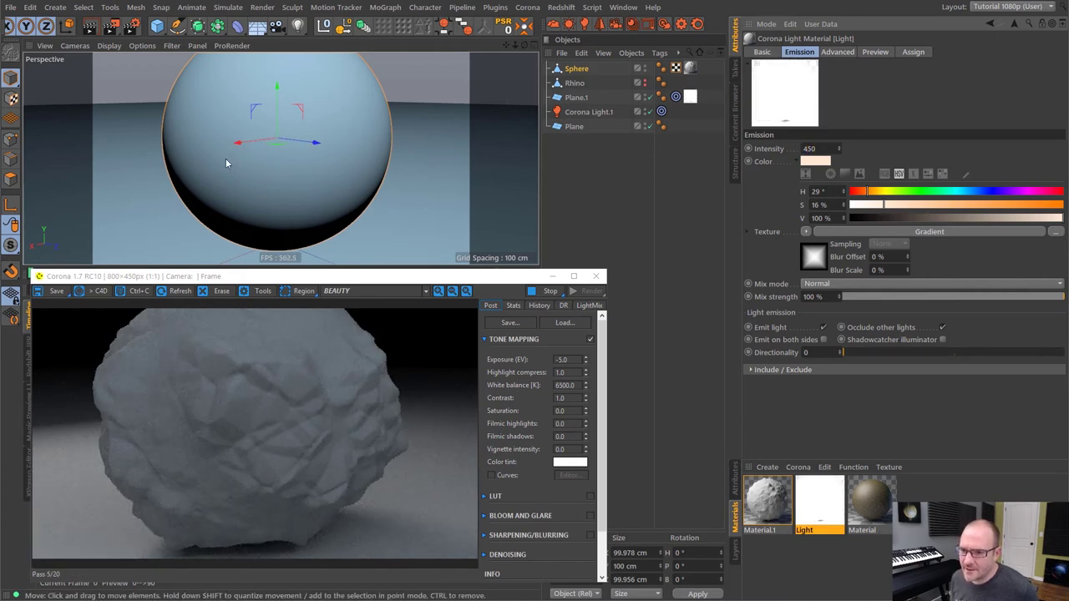
mouse_move(225, 164)
alt+mouse_down()
mouse_move(365, 155)
mouse_move(279, 133)
mouse_move(248, 176)
mouse_move(378, 213)
alt+mouse_up()
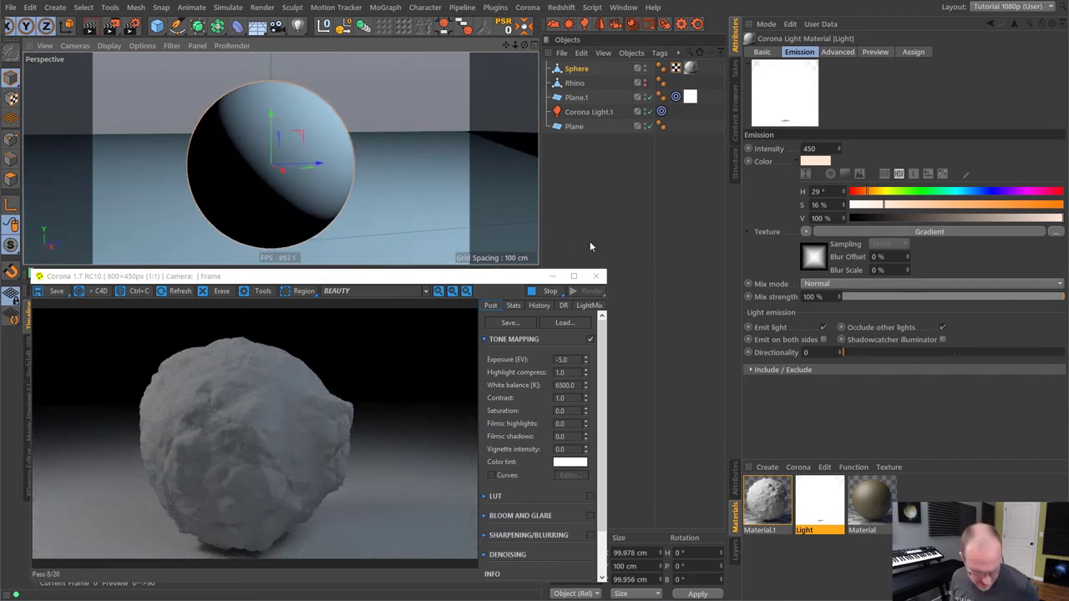
Step: Check the displacement screen size in Corona's performance render settings
key(ctrl+b)
click(87, 134)
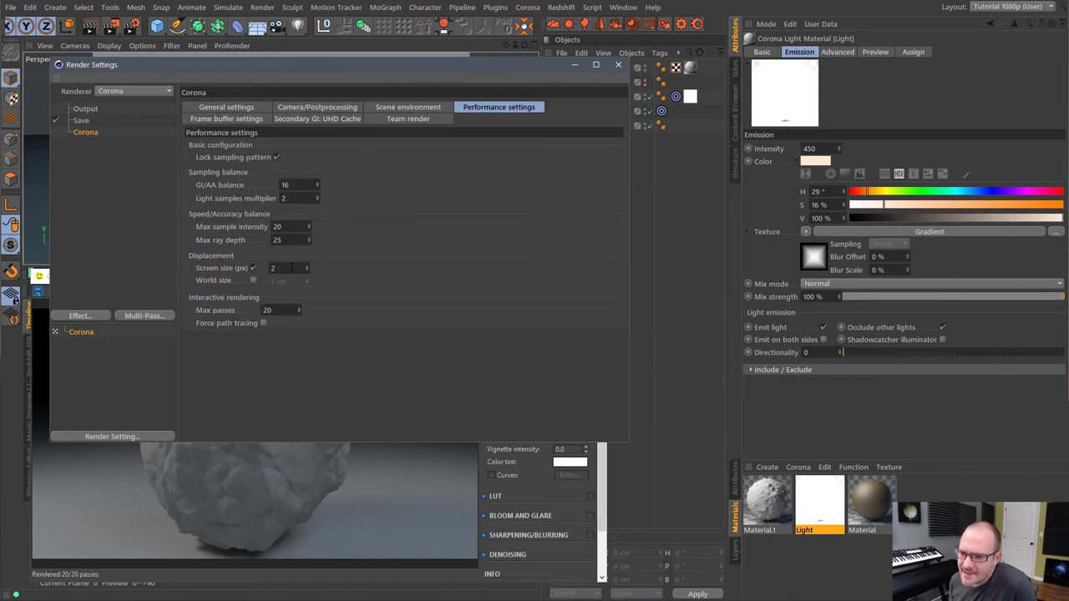
click(618, 65)
Step: Restart the interactive rendering and set the tone mapping exposure to -5 EV
click(664, 23)
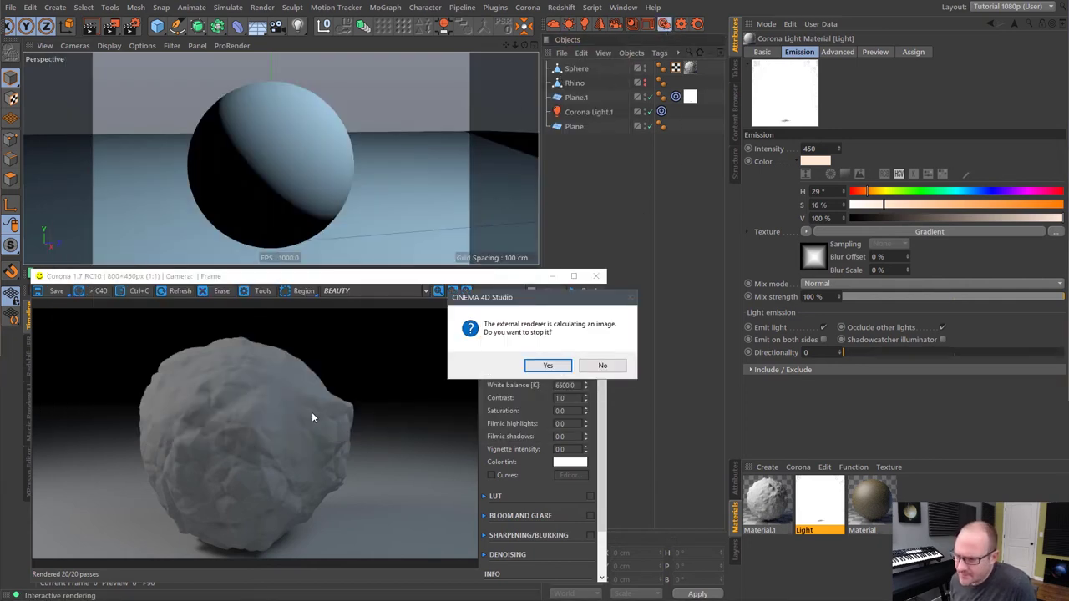
click(547, 366)
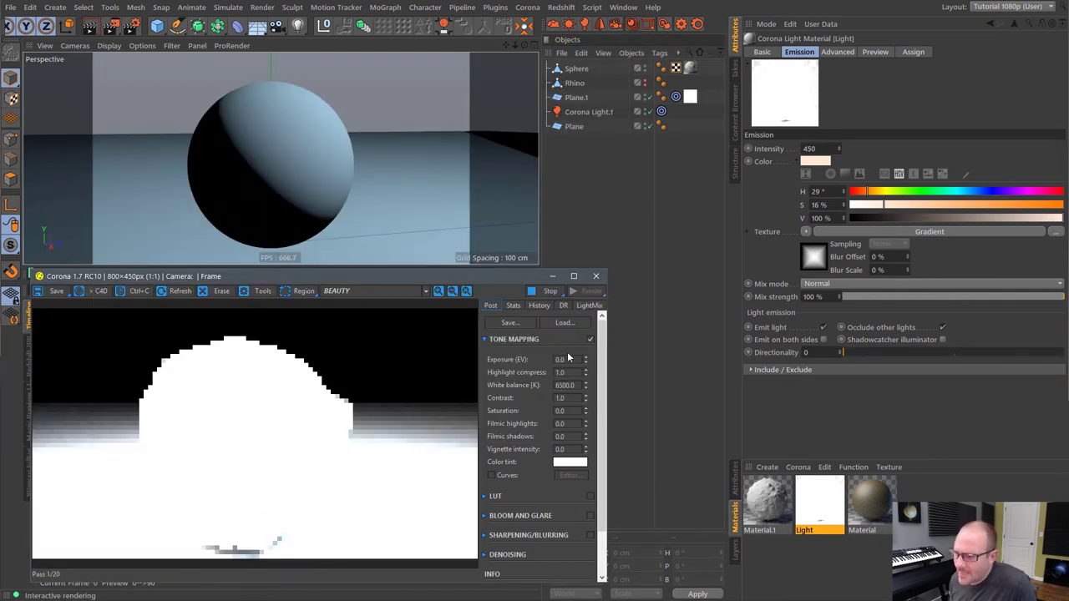
text(5)
key(Return)
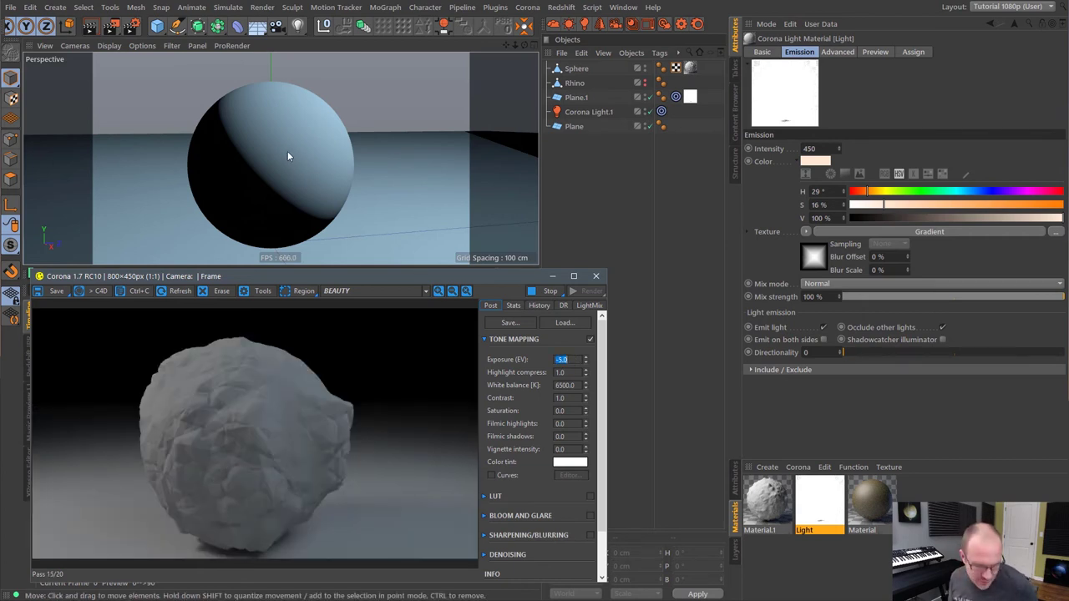
scroll(287, 151, down, 3)
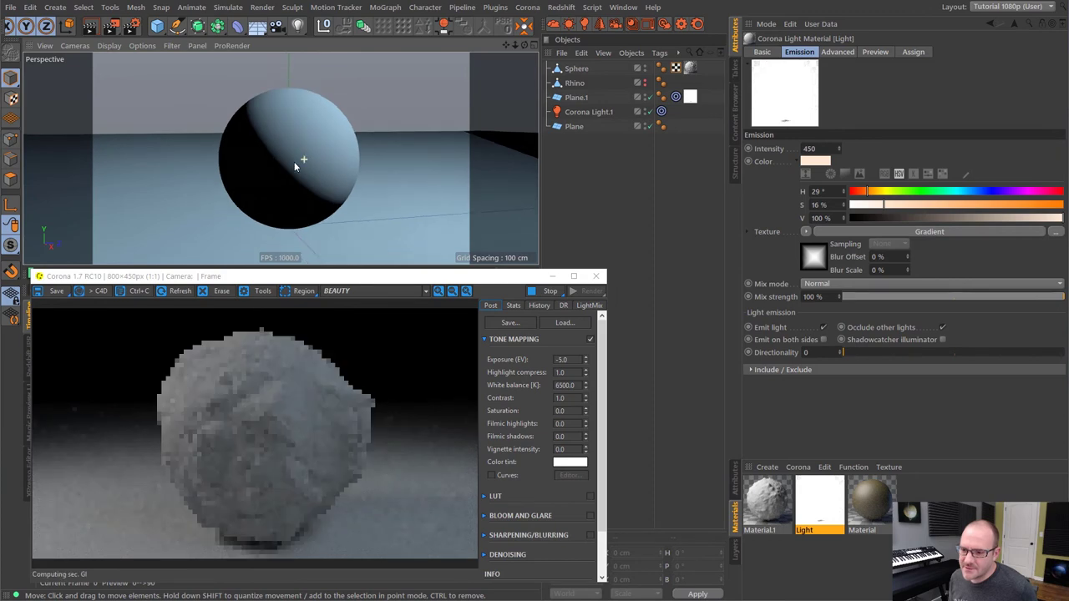
scroll(305, 164, up, 2)
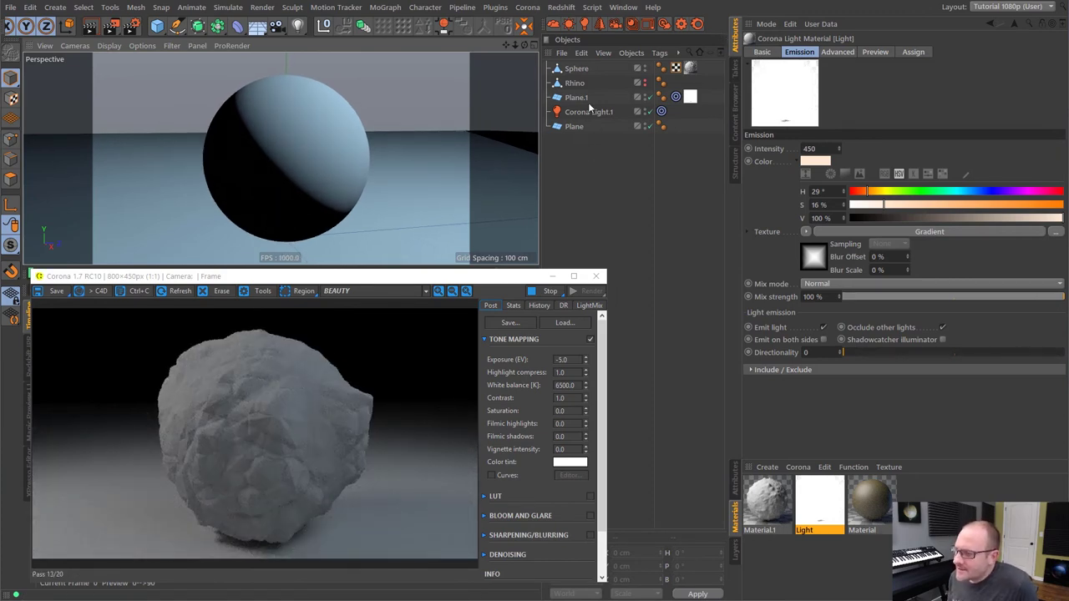
Step: Set the Light material's emission intensity to 650
click(583, 145)
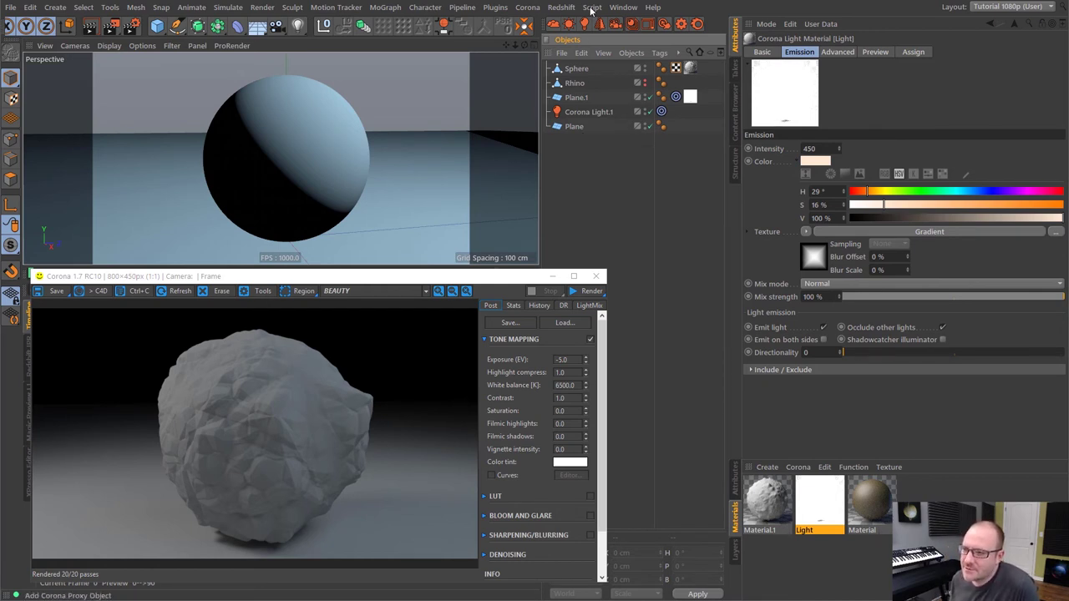
click(587, 113)
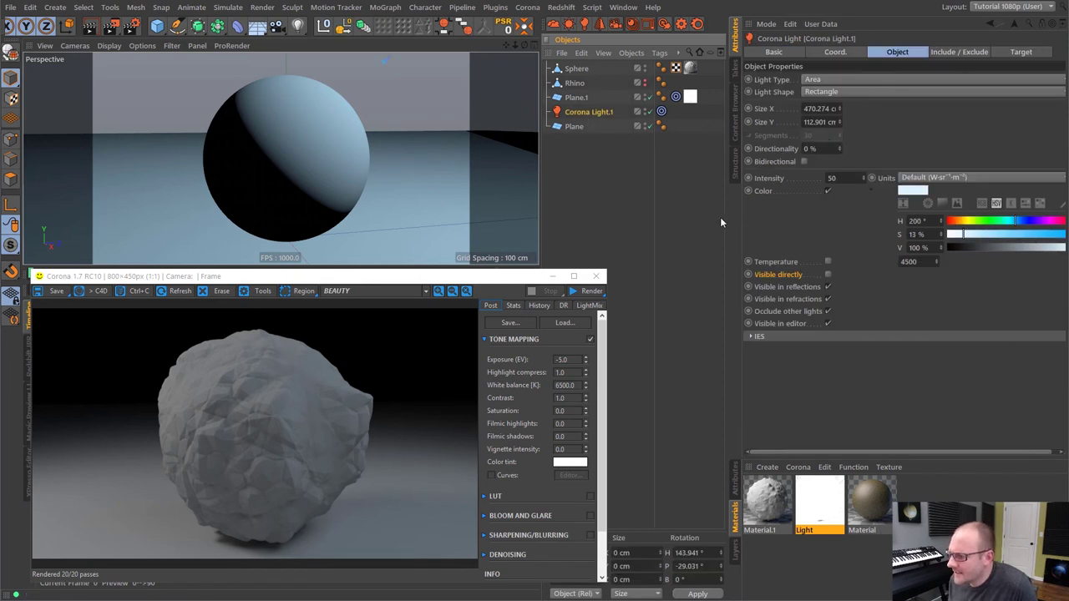
click(810, 519)
drag(825, 150, 631, 126)
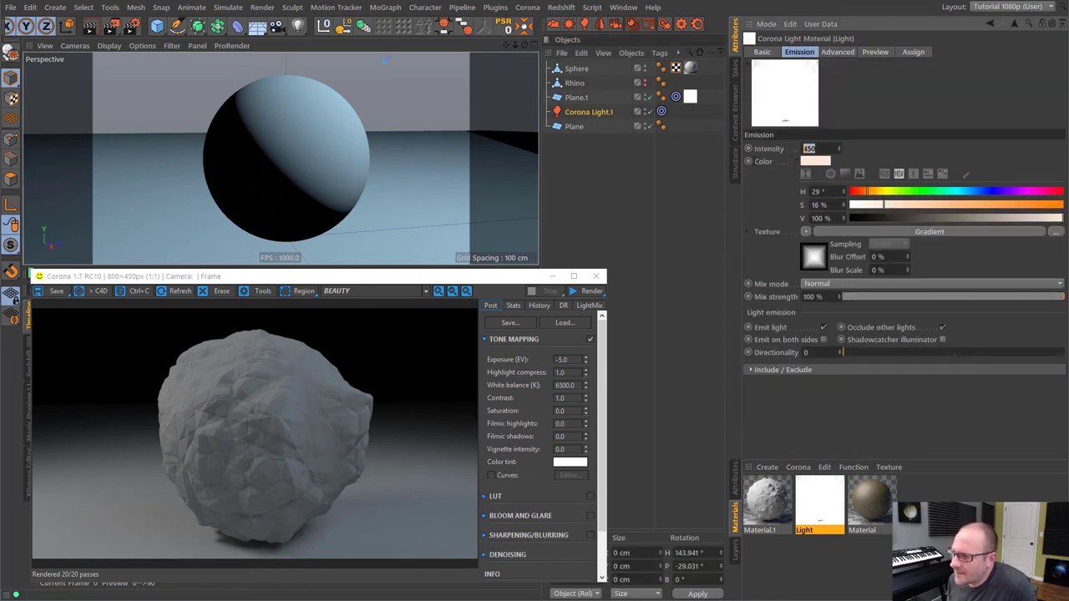
text(650)
key(Return)
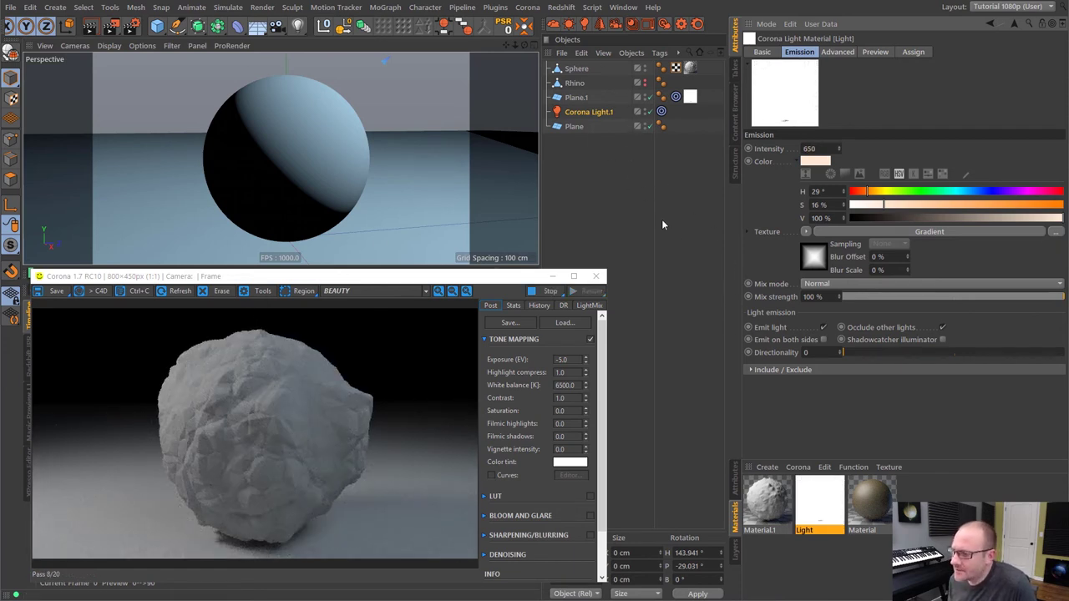
Step: Enable reflection on the sphere's displaced material and set its reflection glossiness to 0.75
click(766, 506)
click(770, 53)
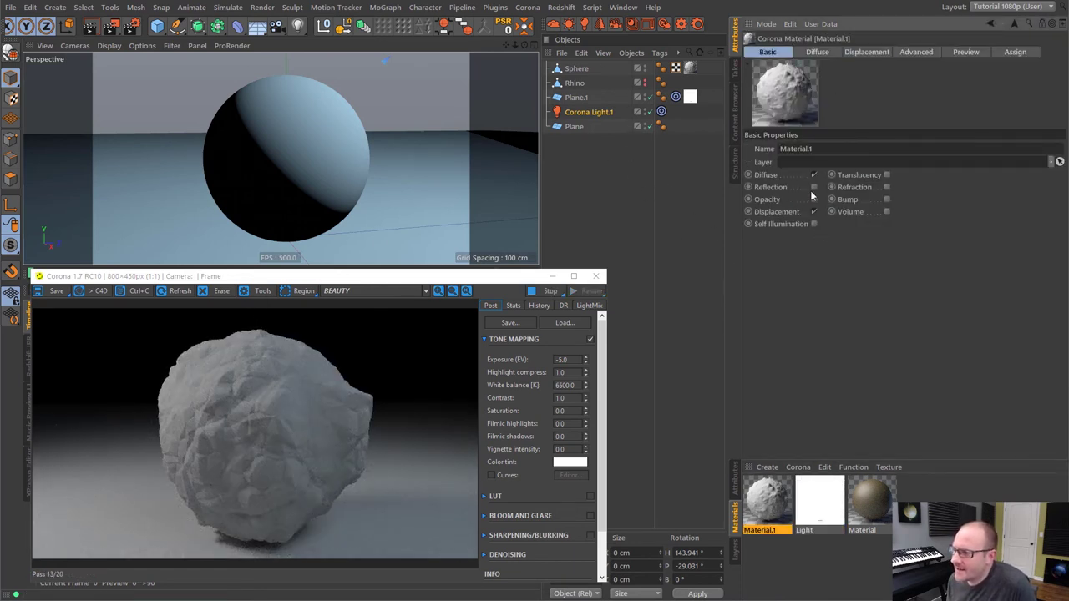
click(814, 187)
click(869, 54)
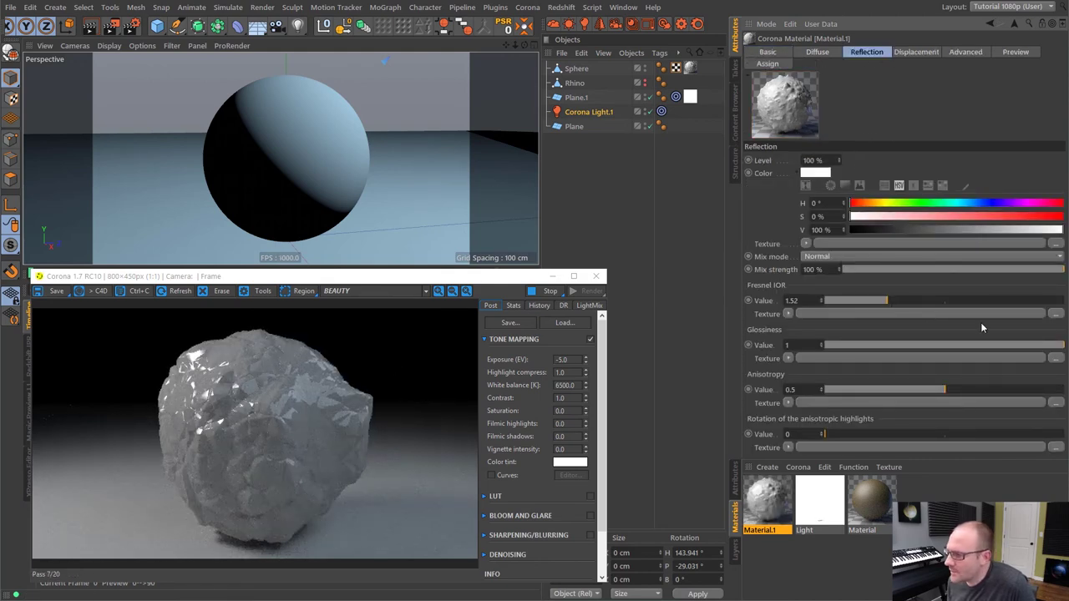
drag(1049, 352, 1007, 349)
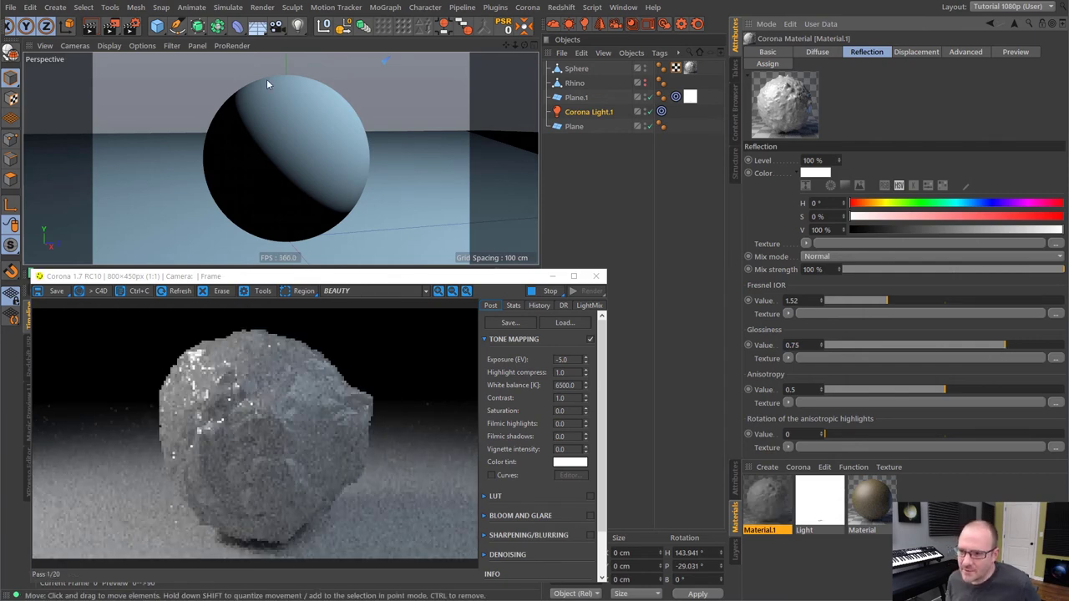
mouse_move(297, 166)
alt+mouse_down()
mouse_move(314, 162)
mouse_move(304, 153)
mouse_move(299, 163)
alt+mouse_up()
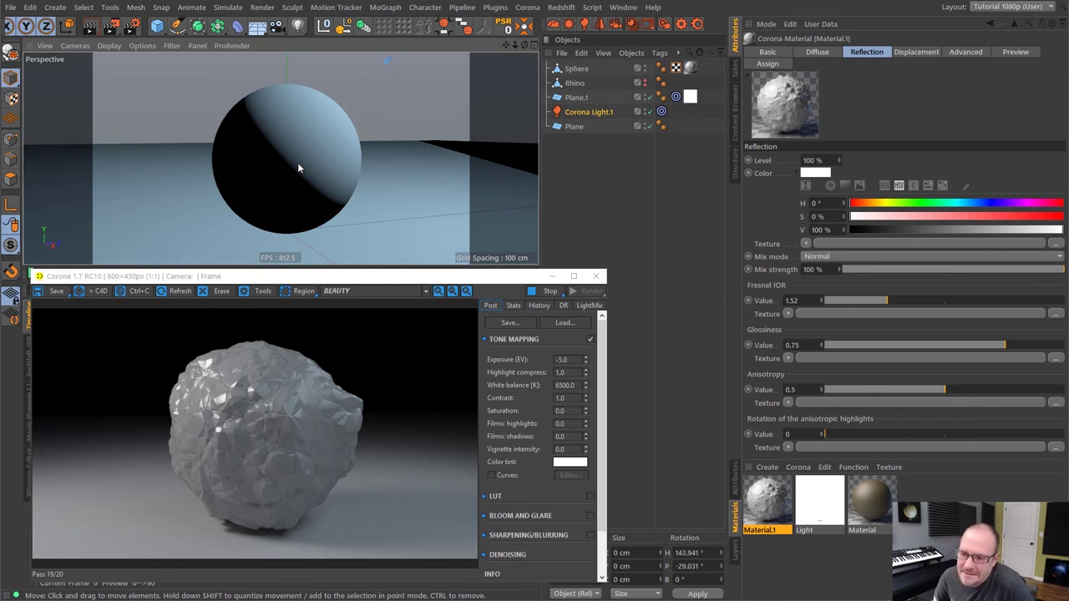
click(574, 179)
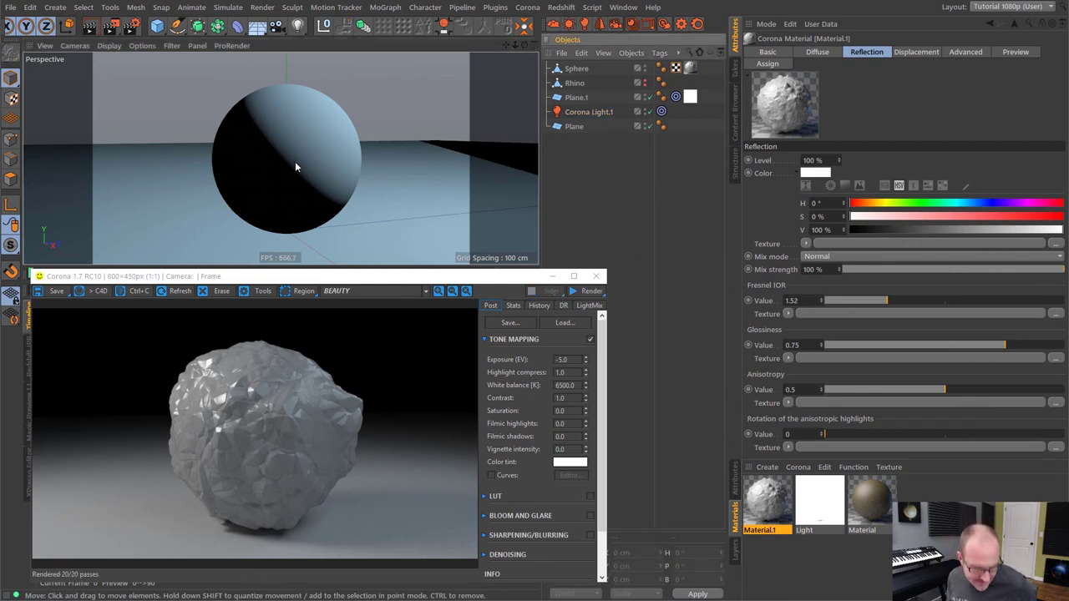
mouse_move(299, 162)
alt+mouse_down()
mouse_move(330, 154)
mouse_move(308, 163)
alt+mouse_up()
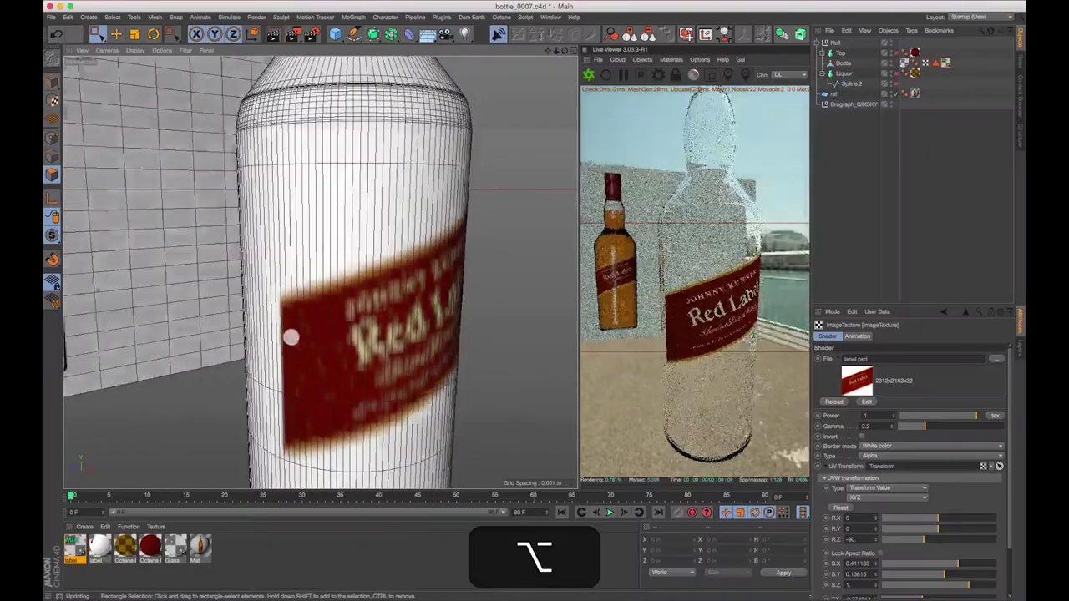
alt+drag(291, 334, 401, 276)
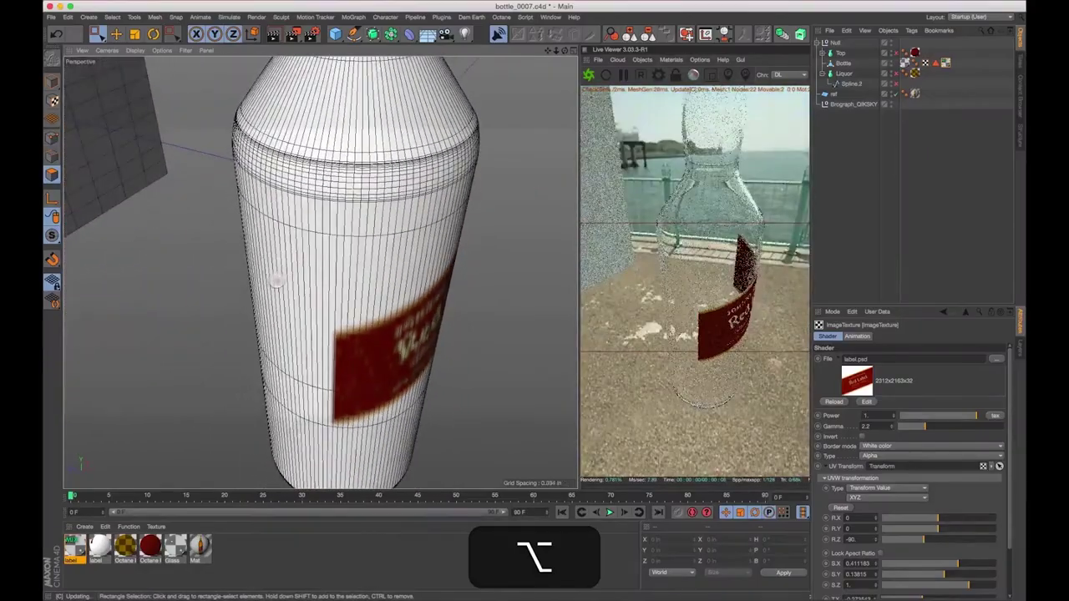
scroll(401, 275, up, 10)
alt+drag(526, 205, 537, 201)
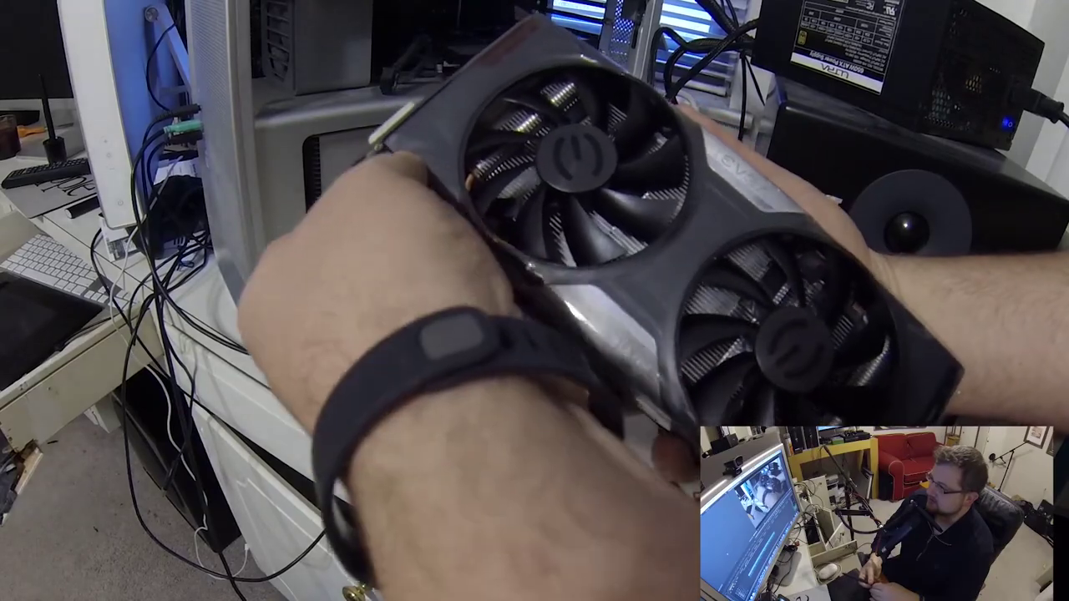